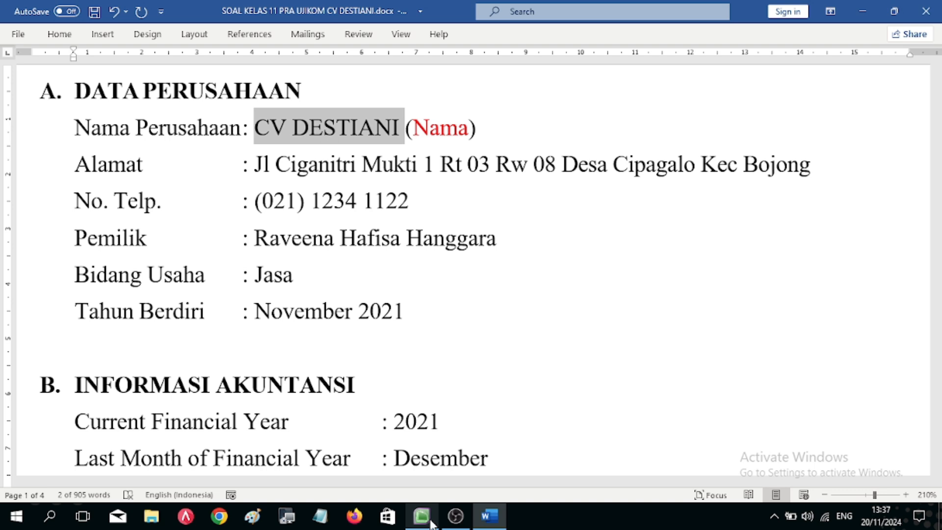
Step: Review the company data in the Word document, and start a new company file in MYOB Accounting up to the company information
left_click(432, 524)
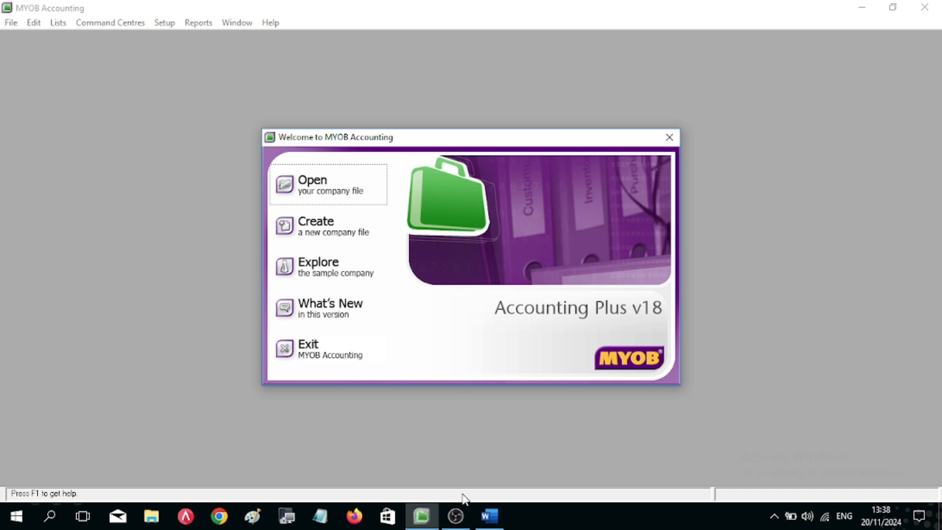
left_click(489, 516)
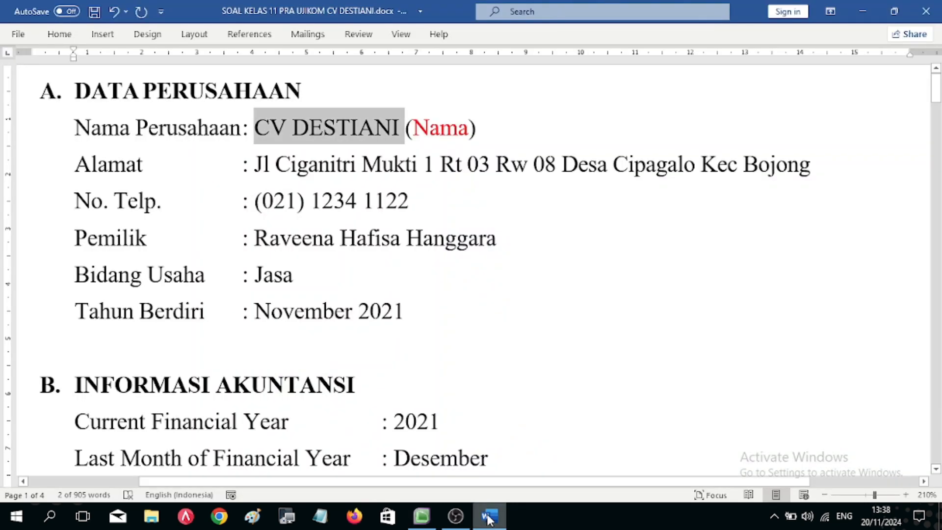
left_click(409, 201)
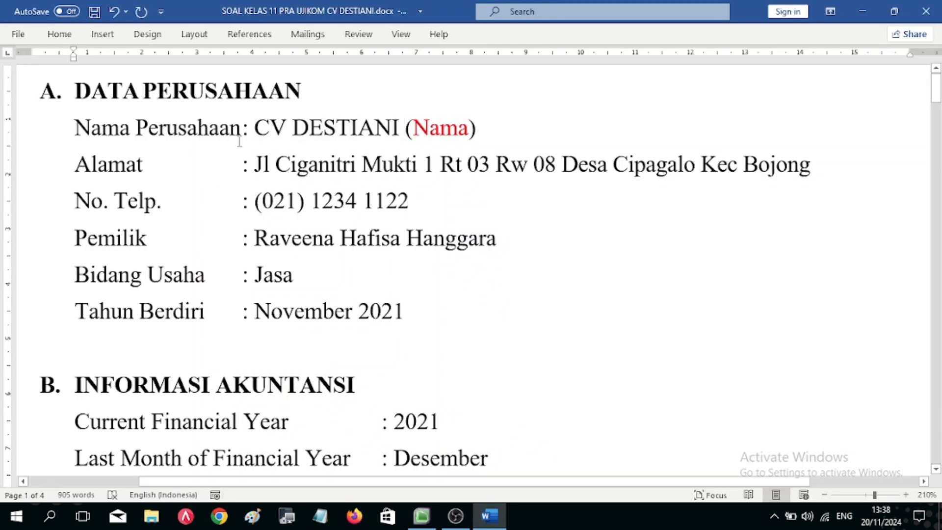
left_click_drag(254, 128, 369, 130)
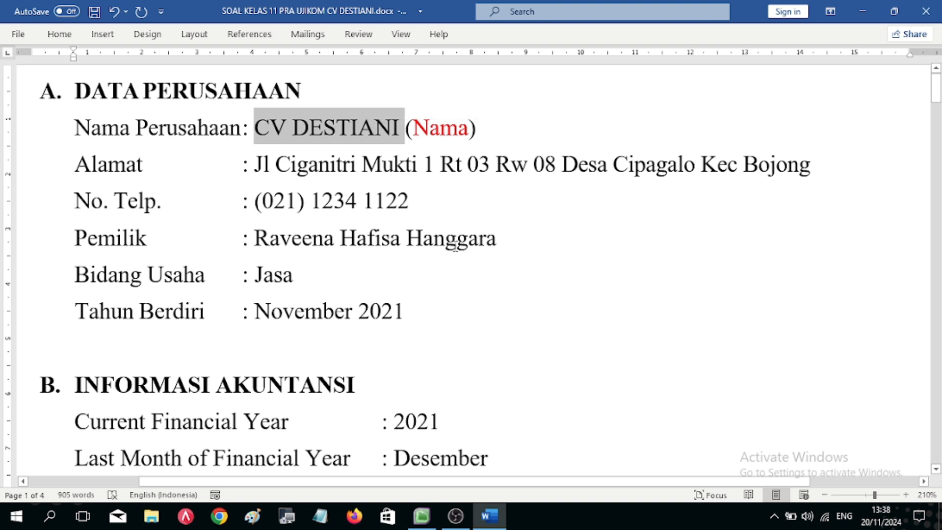
left_click(488, 238)
key("alt+Tab")
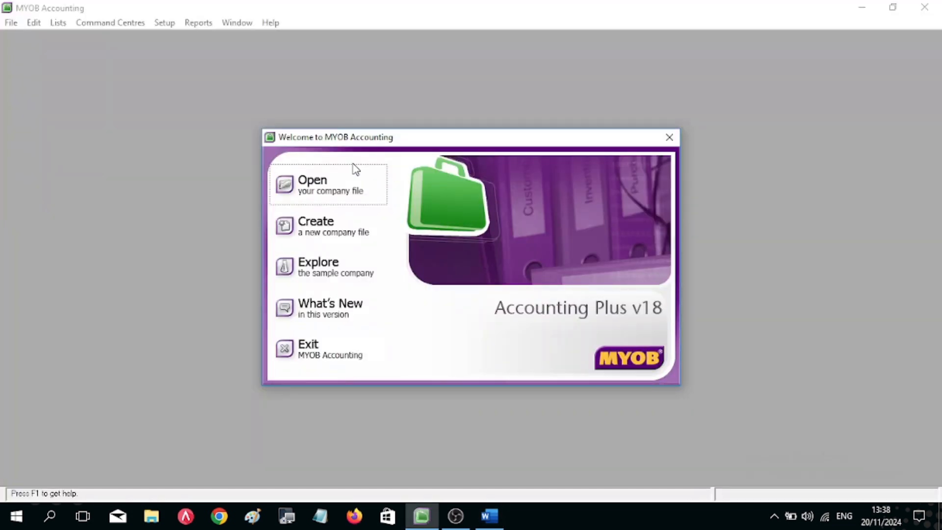
left_click(344, 238)
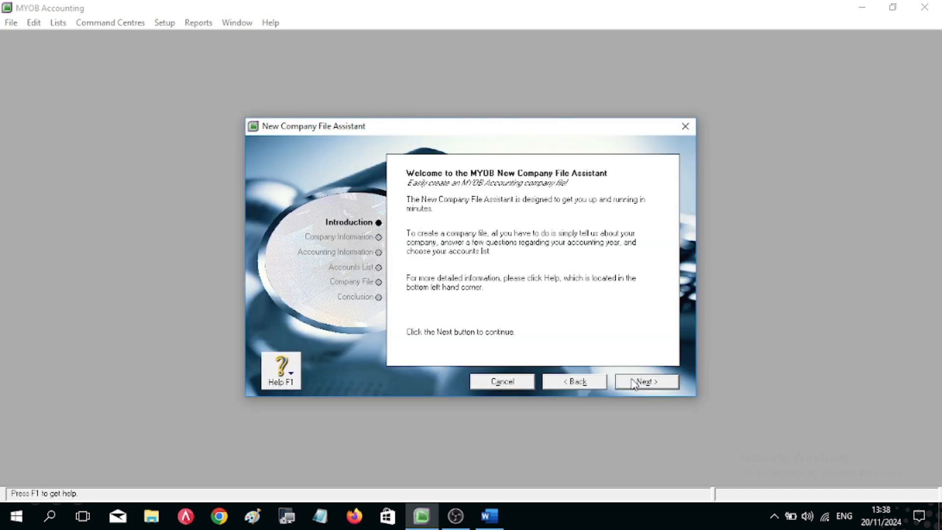
left_click(633, 382)
Step: Copy the company name CV DESTIANI from the Word document into the Company Name field of the new MYOB company file
key("alt+Tab")
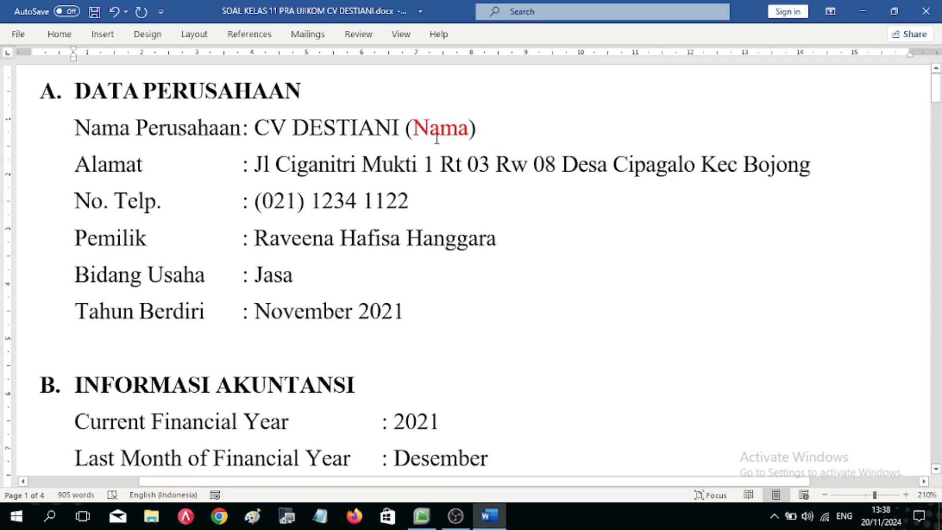
left_click_drag(403, 128, 257, 136)
key("super+c")
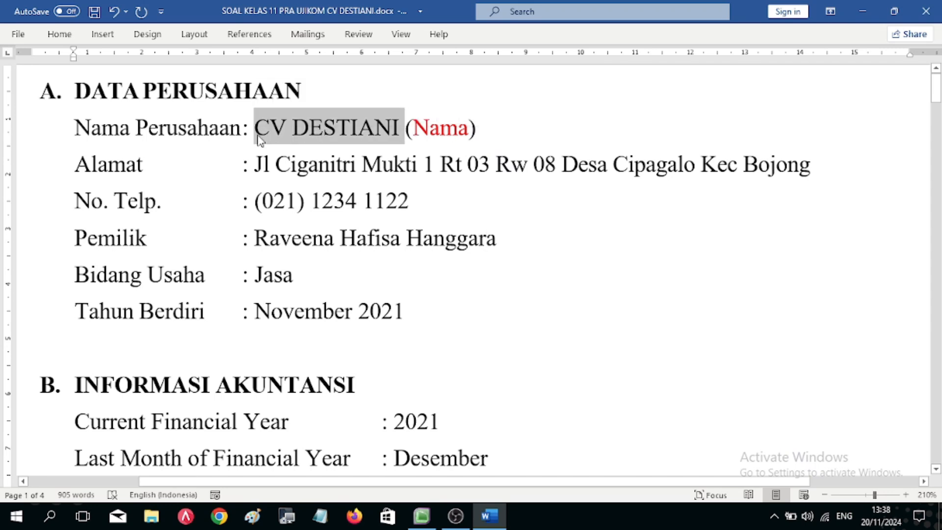
key("alt+Tab")
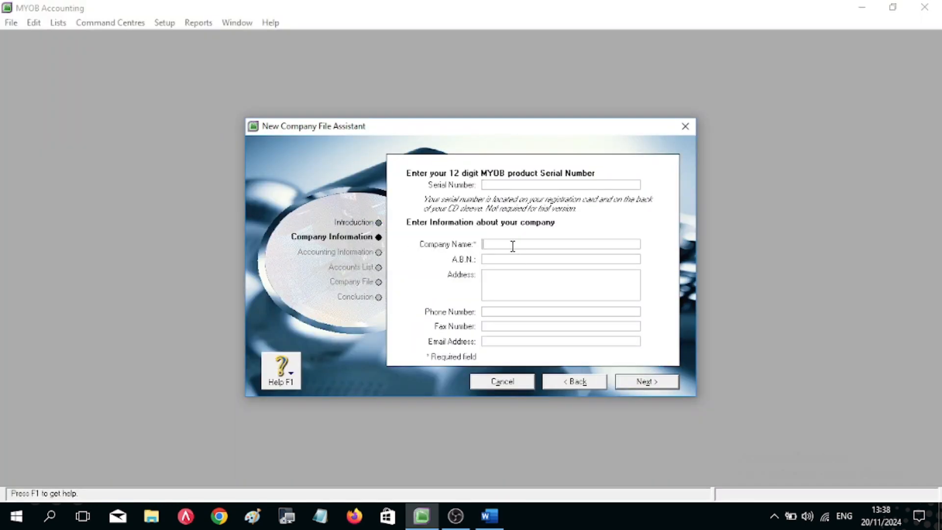
right_click(489, 245)
left_click(537, 305)
left_click(541, 245)
Step: Copy the company's address from the Word document into the Address field of the new MYOB company file
left_click(488, 286)
key("alt+Tab")
left_click_drag(254, 164, 772, 170)
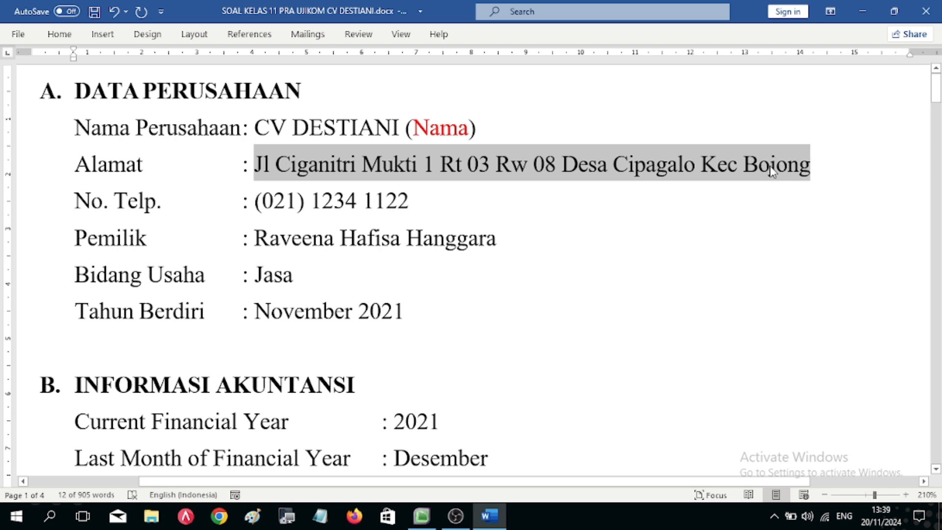
key("alt+Tab")
right_click(539, 289)
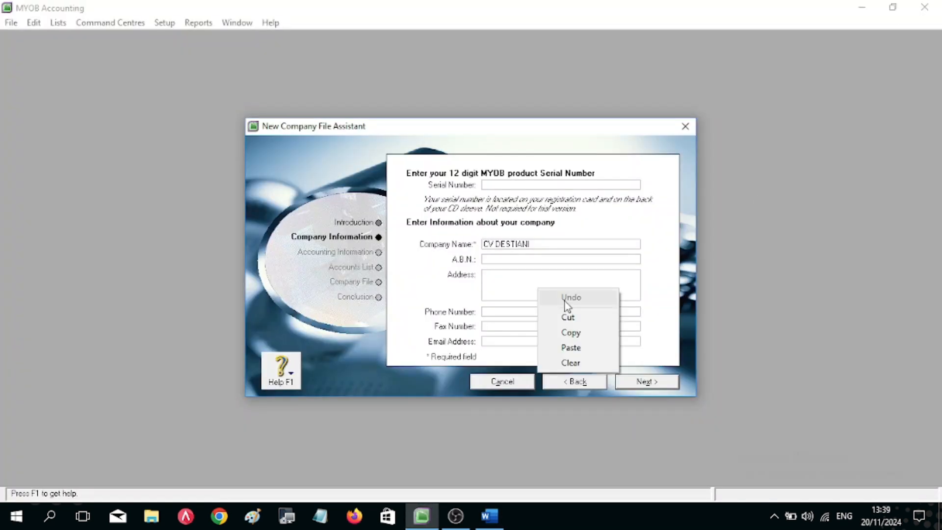
left_click(594, 352)
Step: Copy the company's phone number from the Word document into MYOB's Phone Number field and continue to the accounting information
key("alt+Tab")
left_click_drag(417, 202, 256, 202)
key("ctrl+c")
key("alt+Tab")
left_click(488, 311)
right_click(487, 311)
left_click(541, 373)
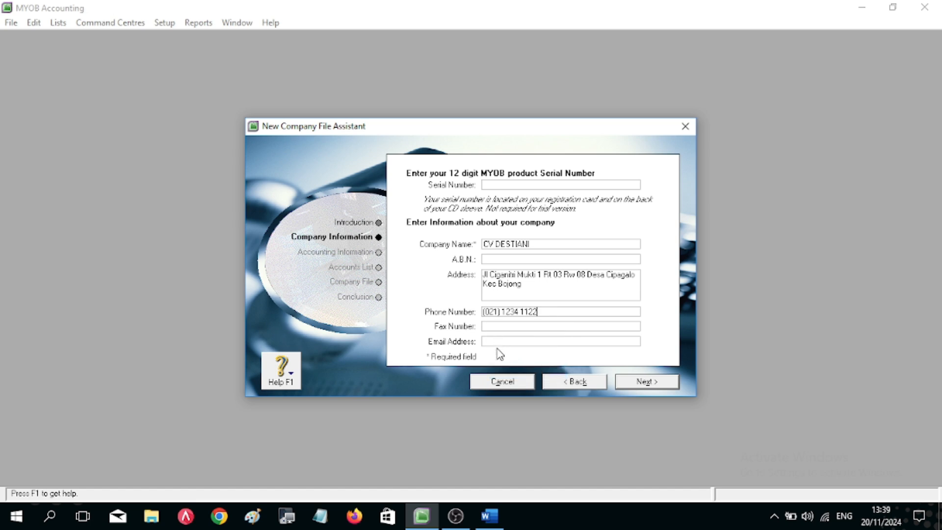
key("alt+Tab")
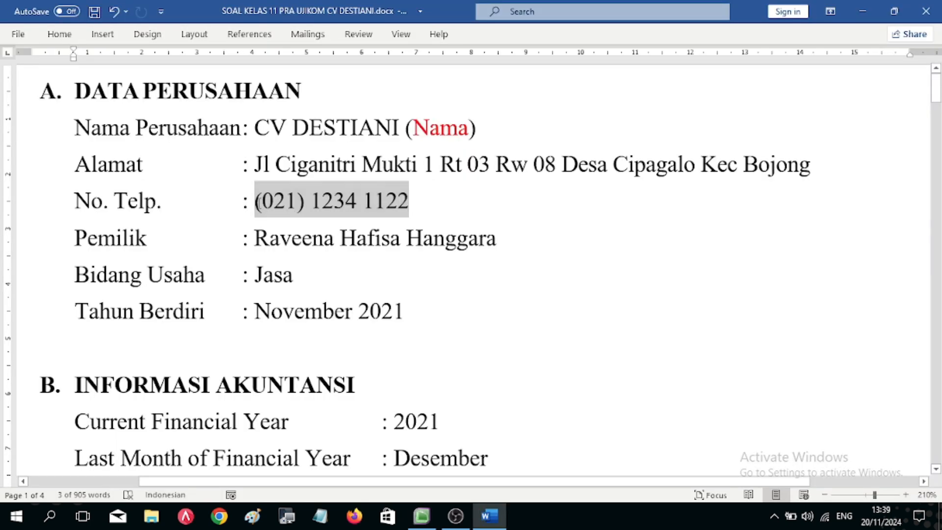
left_click(257, 201)
left_click_drag(263, 202, 409, 202)
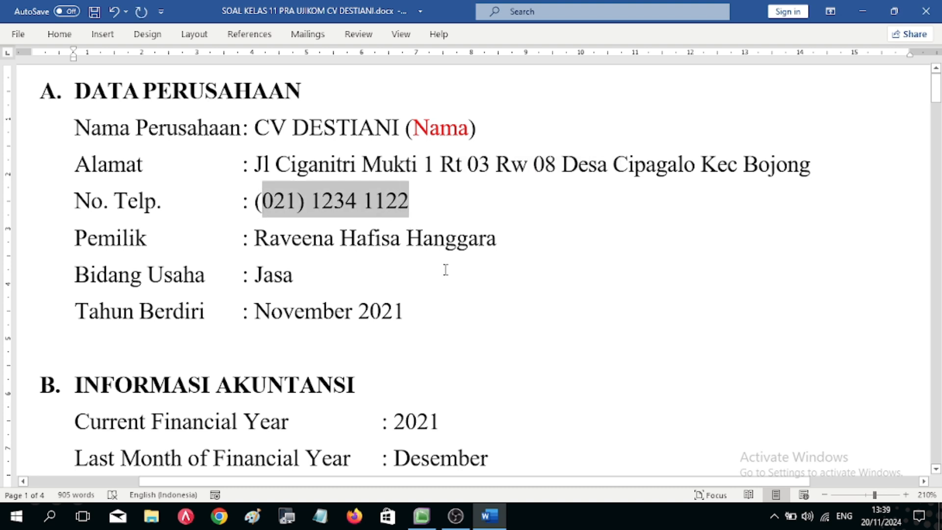
key("alt+Tab")
left_click(647, 388)
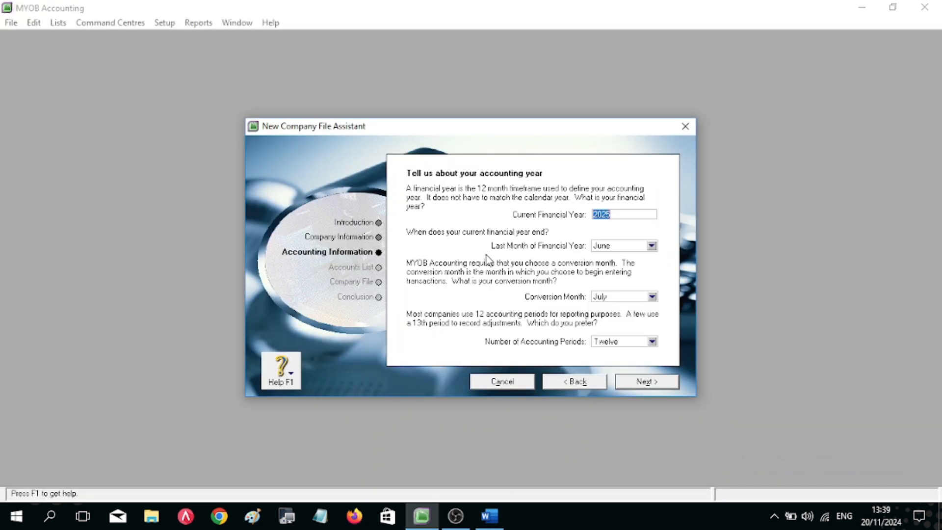
Step: Look up the current financial year in section B of the Word document and set it to 2021 in MYOB
left_click(617, 215)
key("alt+Tab")
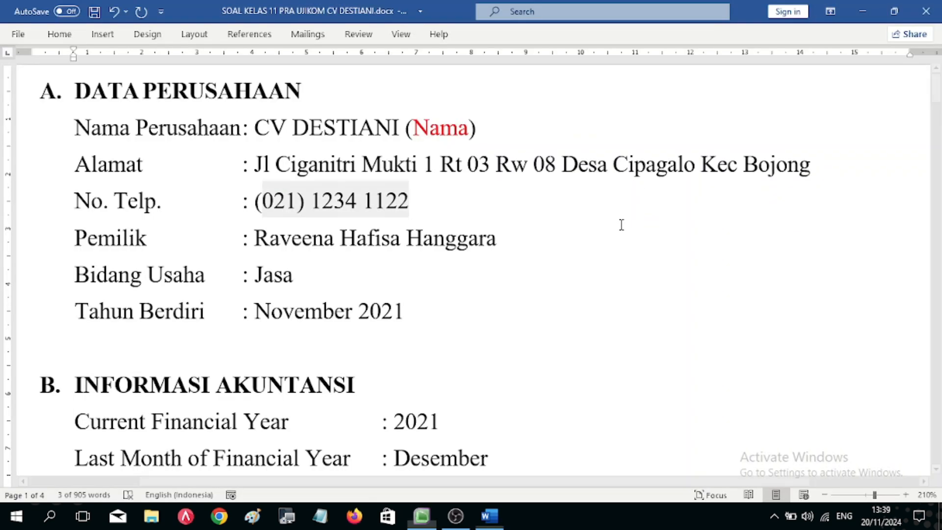
scroll(244, 356, "down", 4)
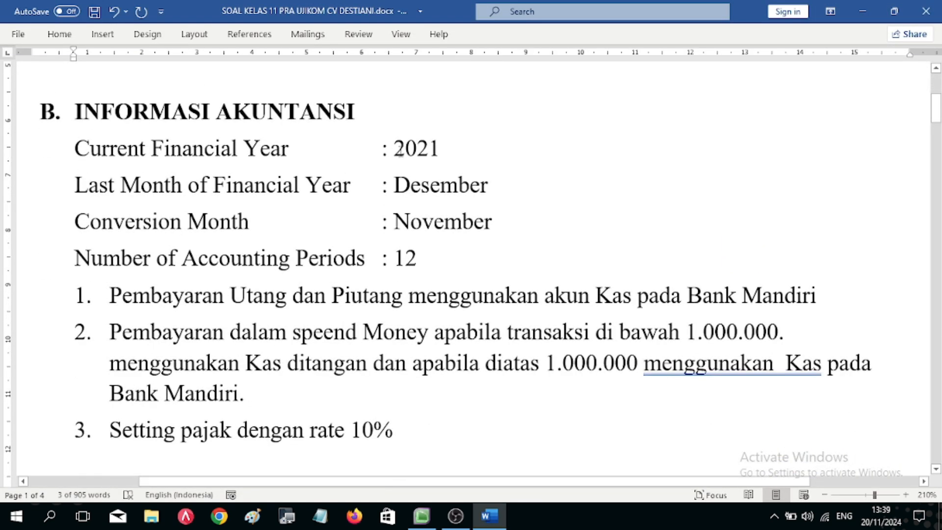
left_click_drag(399, 150, 454, 150)
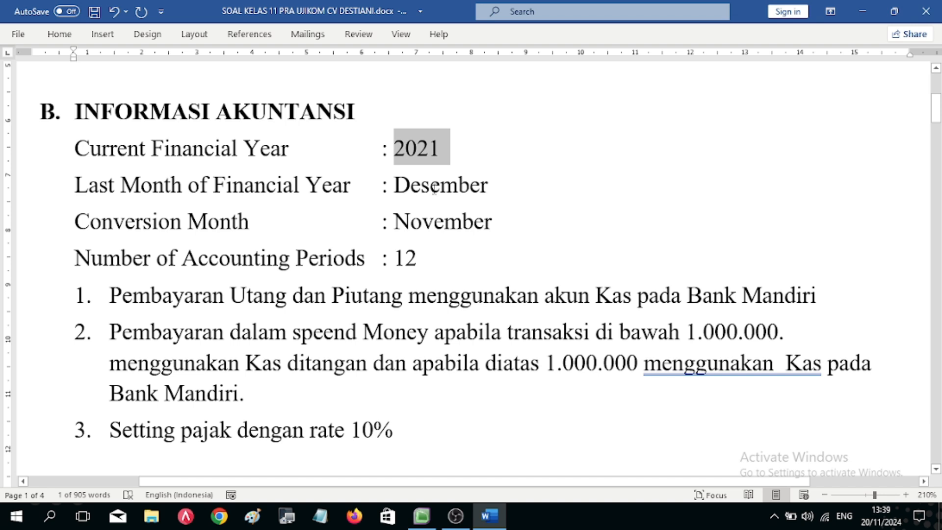
key("alt+Tab")
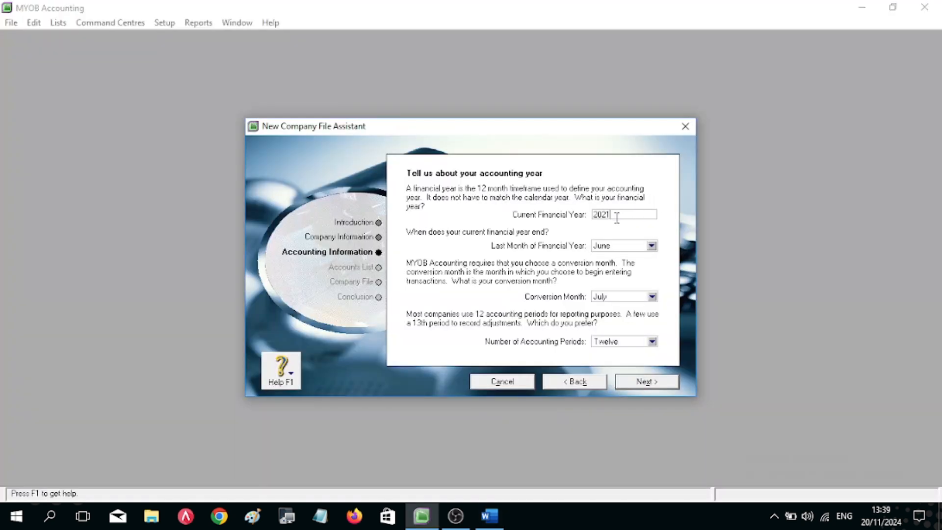
Step: Set the last month of the financial year to December and the conversion month to November, checking them against the Word document
left_click(652, 246)
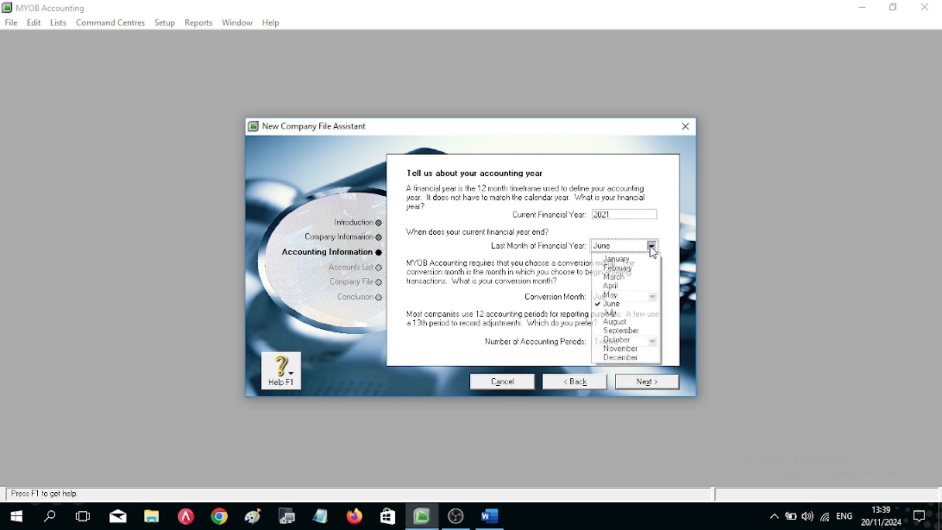
left_click(624, 360)
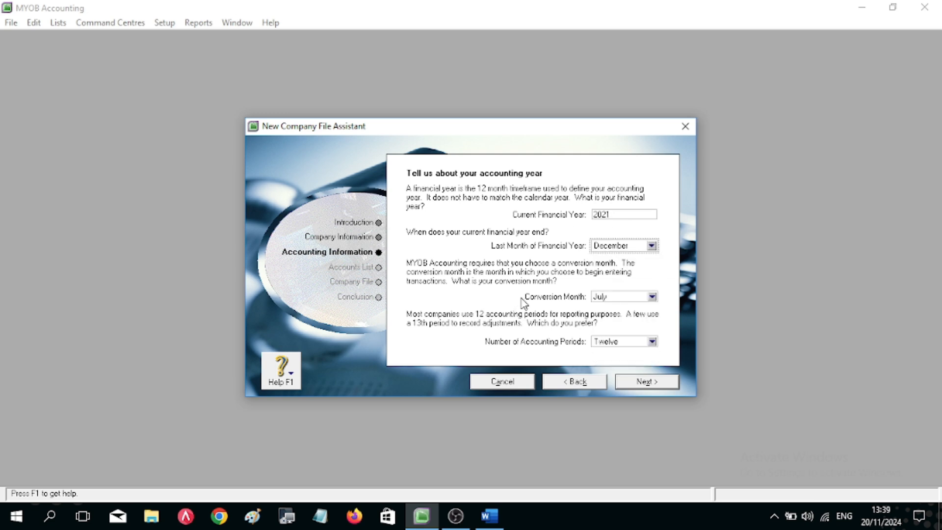
left_click(651, 296)
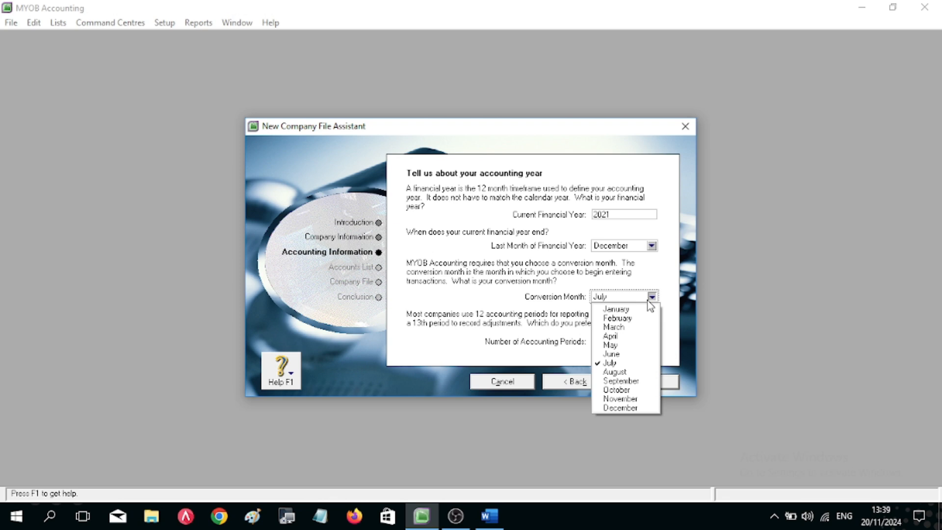
left_click(628, 399)
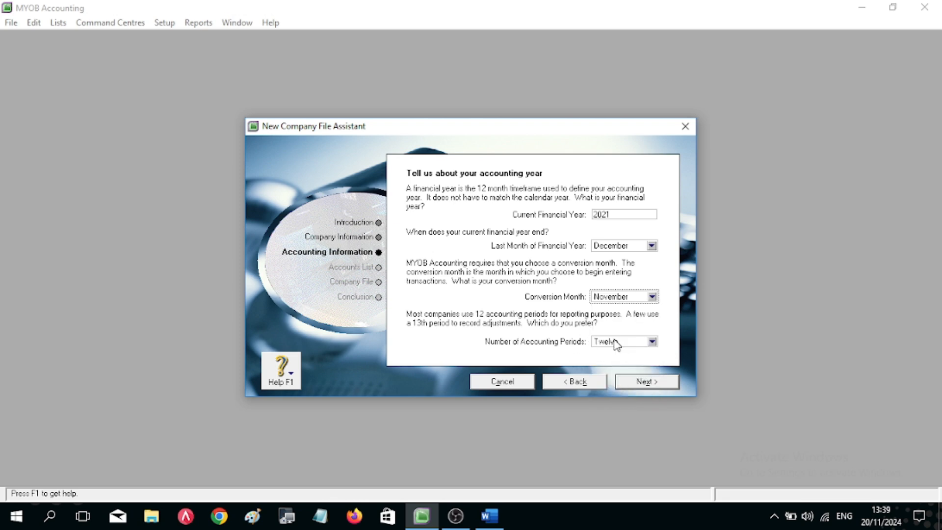
key("alt+Tab")
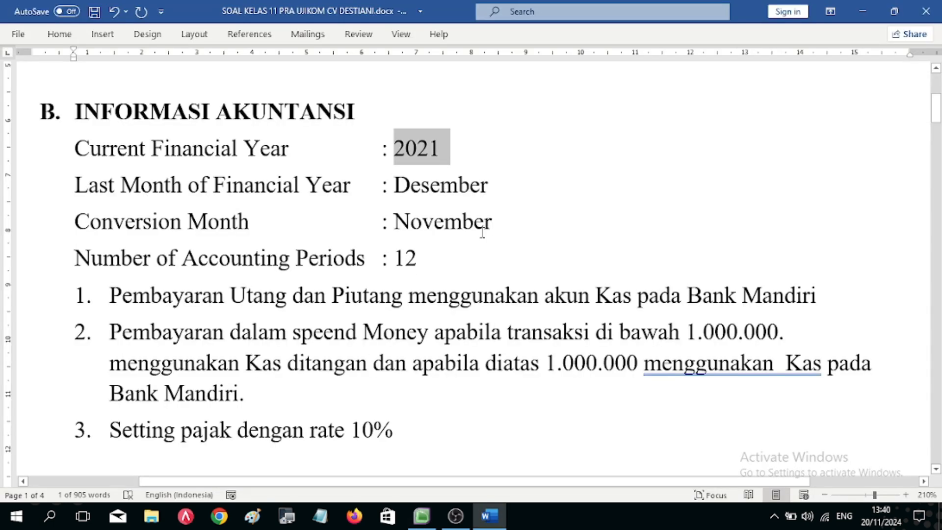
key("alt+Tab")
left_click(647, 384)
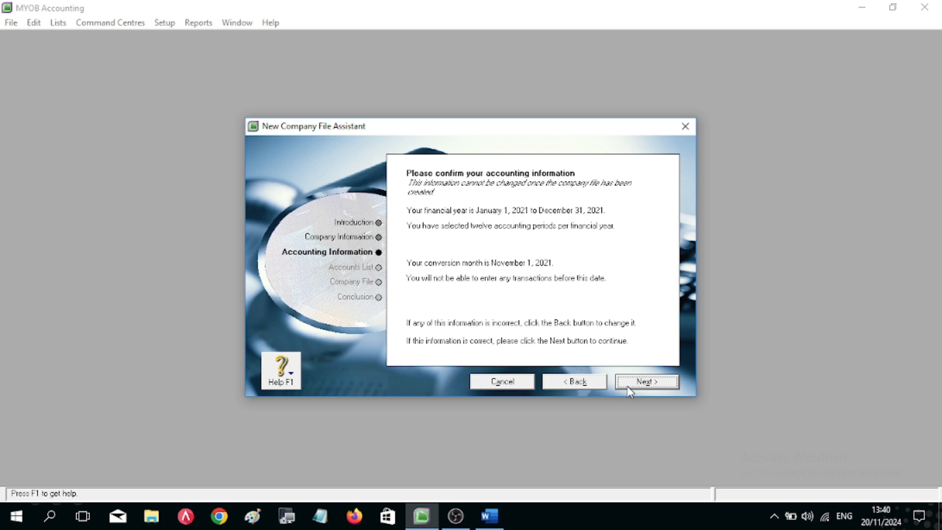
Step: Confirm the accounting information and choose to import a list of accounts provided by the accountant after creating the company file
left_click(633, 383)
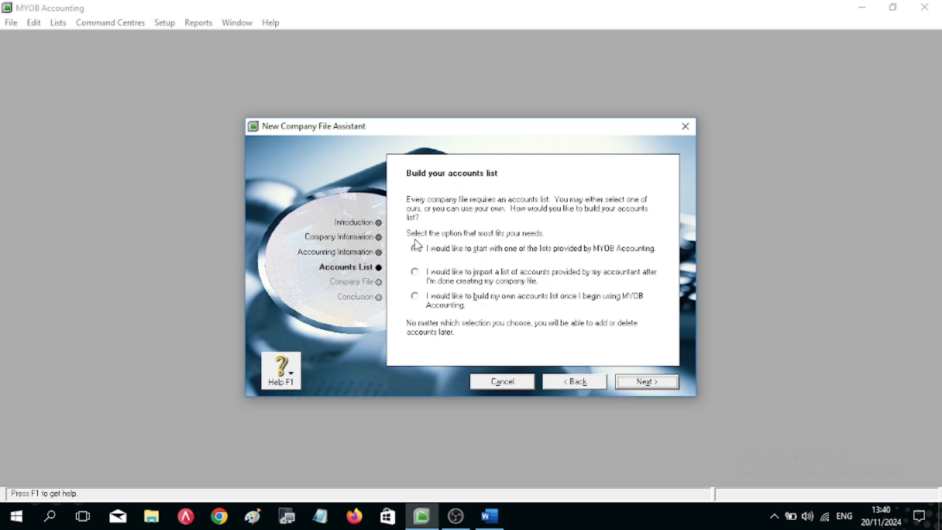
left_click(416, 273)
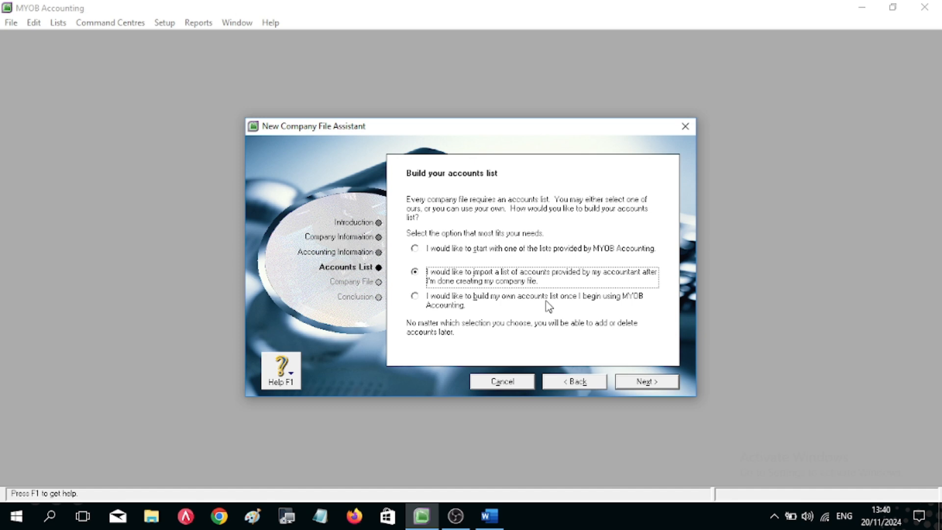
left_click(640, 384)
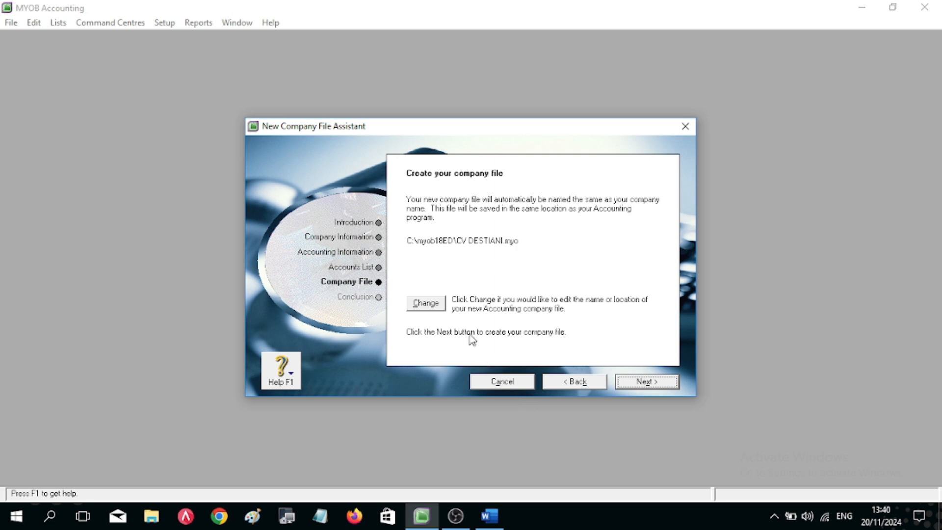
Step: Change the new company file's location to the root of Local Disk (C:), with the name CV DESTIANI.myo
left_click(430, 307)
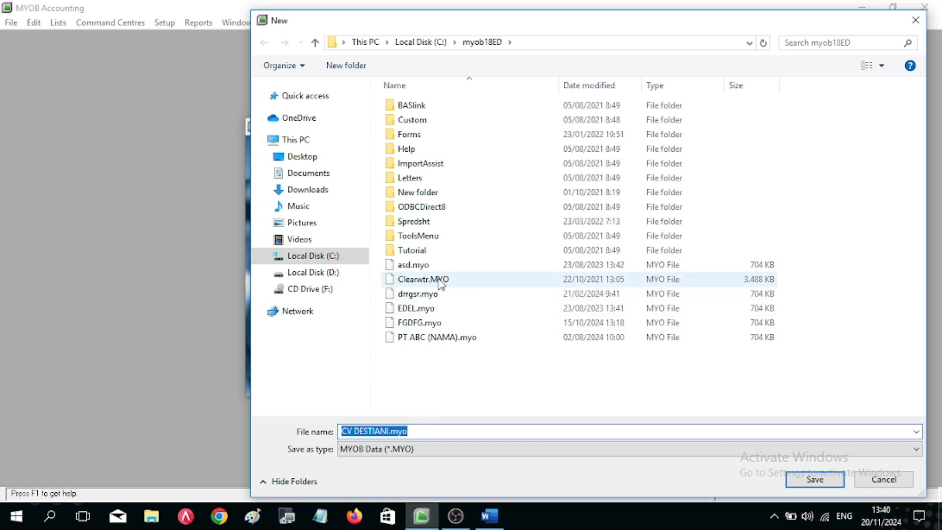
left_click(340, 260)
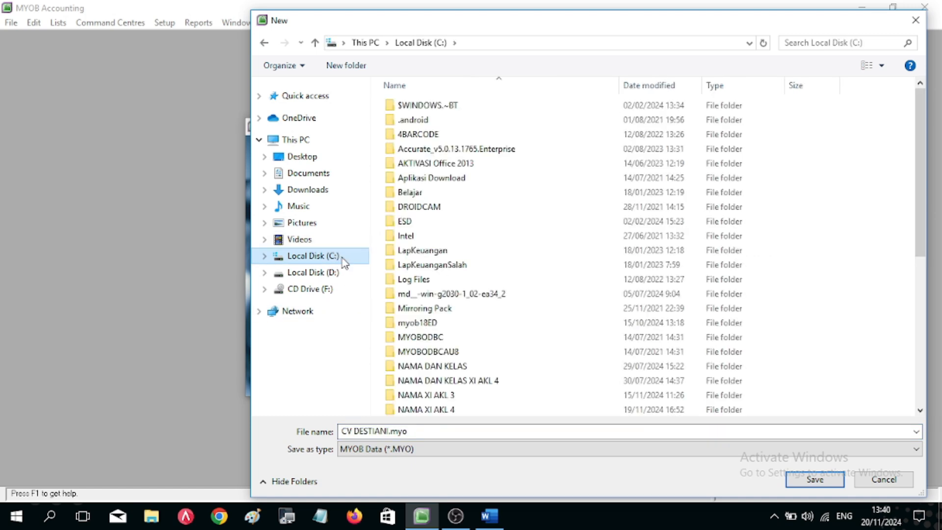
left_click(815, 479)
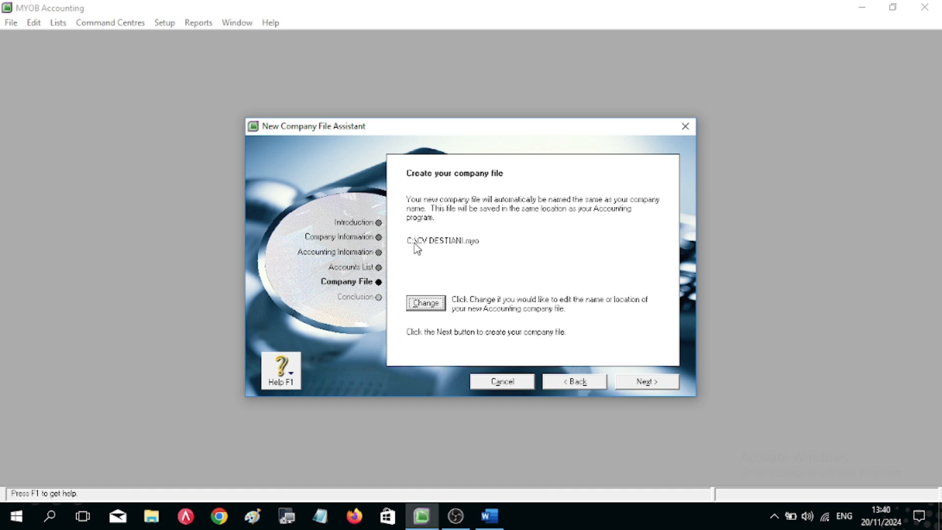
Step: Check the company file's path with Magnifier, and create the company file and go to its Command Centre
key("super+plus")
key("super+plus")
key("super+plus")
key("super+plus")
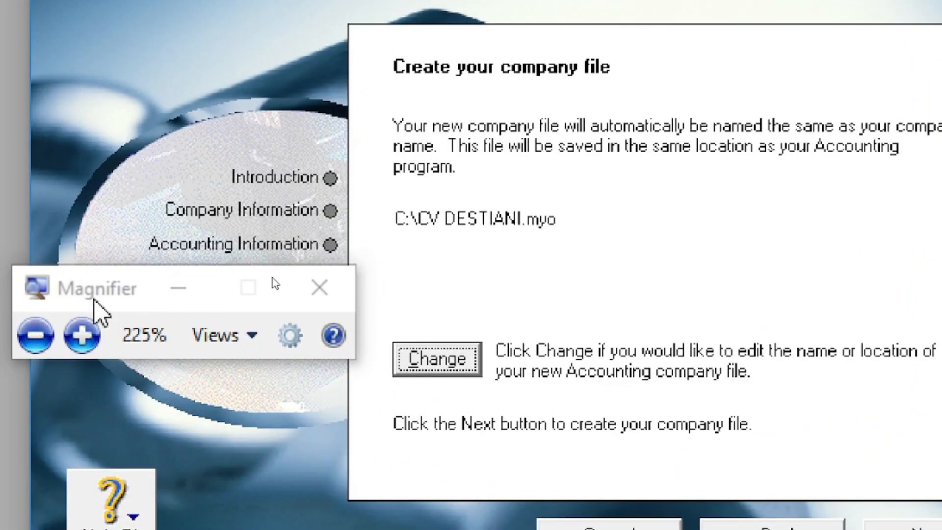
left_click(179, 290)
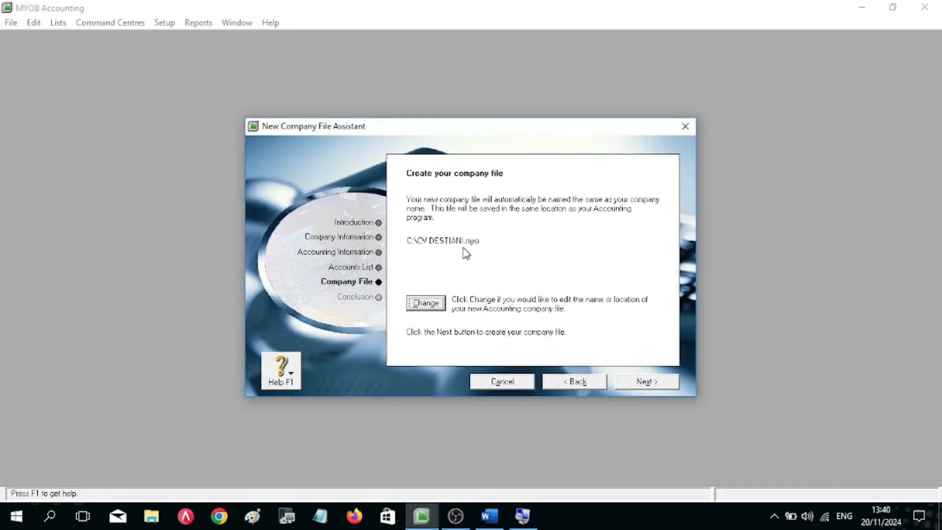
left_click(648, 385)
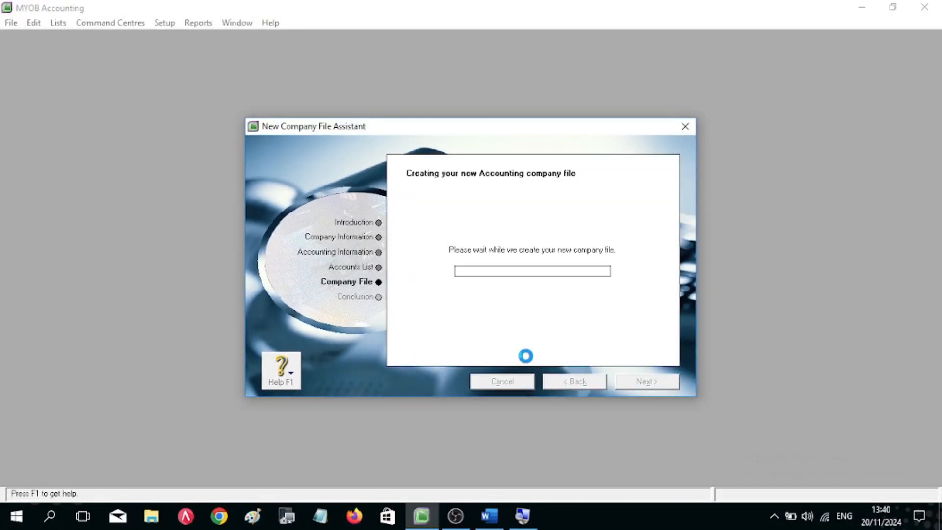
left_click(467, 297)
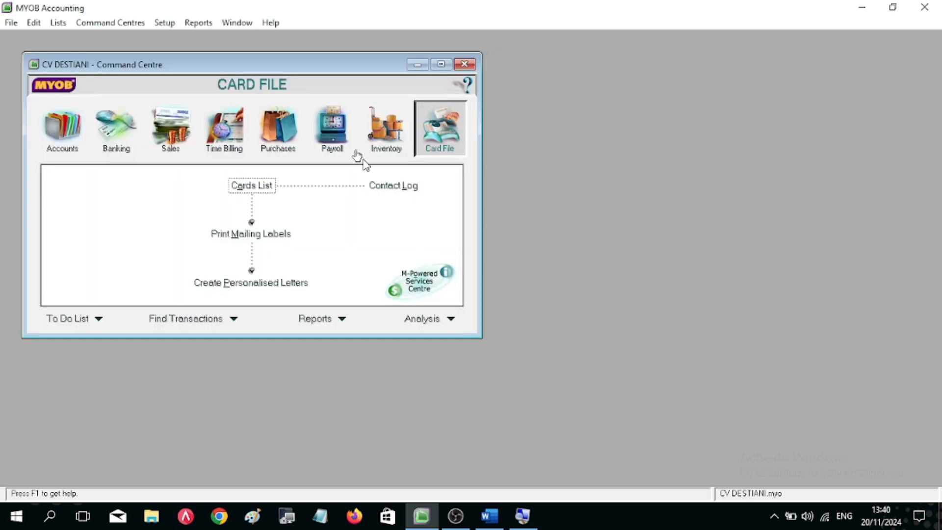
Step: Maximize the Command Centre inside MYOB and arrange MYOB side by side with the Word exercise document
left_click_drag(319, 64, 475, 102)
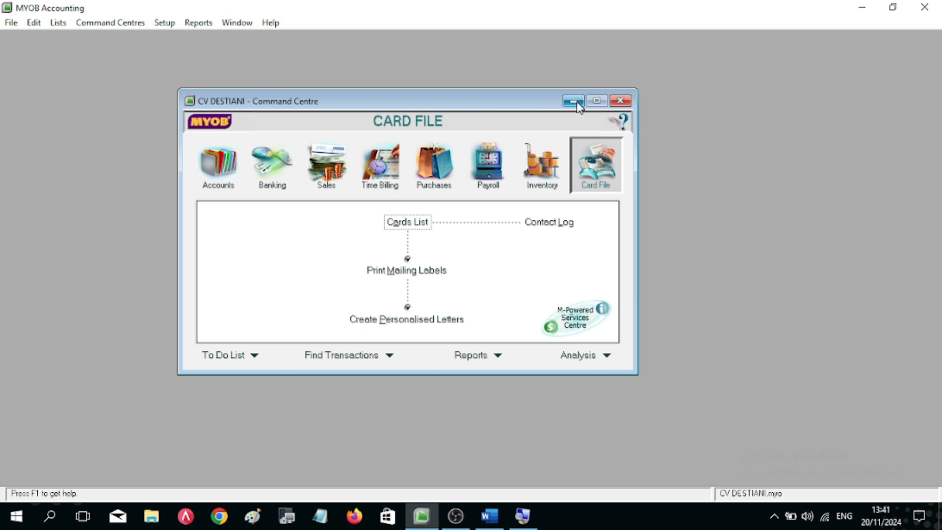
left_click(596, 101)
double_click(563, 18)
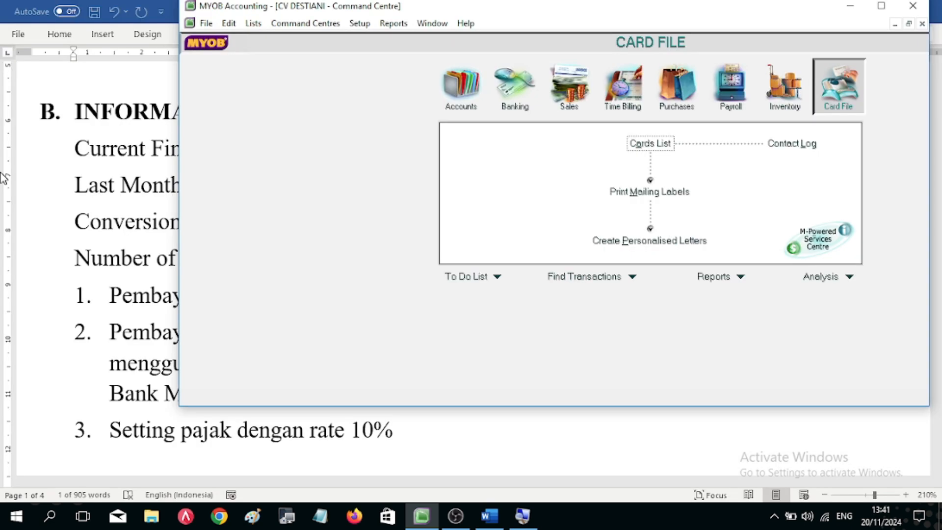
left_click_drag(563, 19, 0, 269)
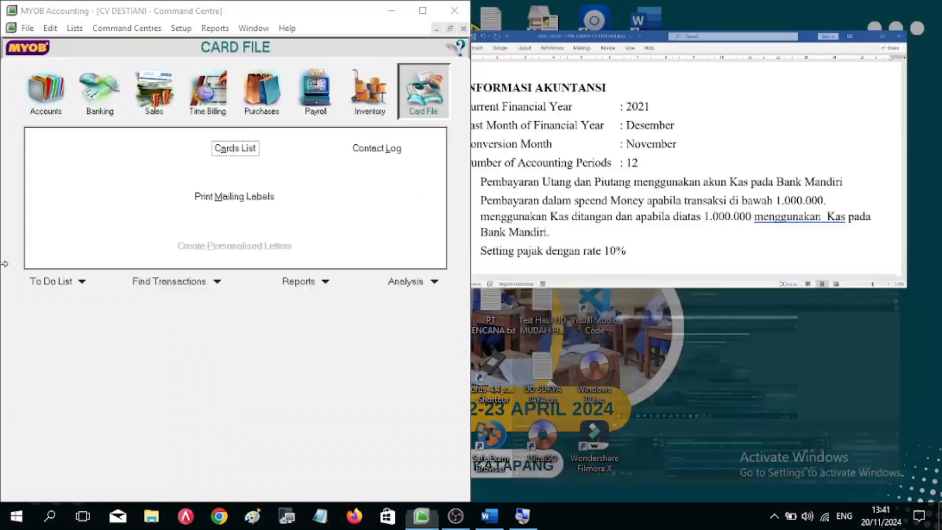
left_click(644, 208)
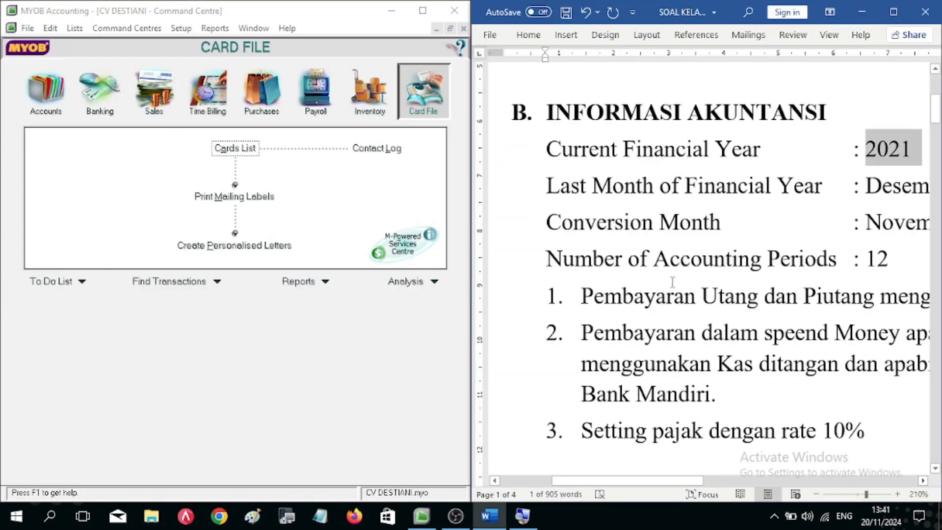
Step: Zoom the Word document to 130% and bring the DAFTAR NAMA AKUN DAN NERACA account table into view
scroll(671, 274, "down", 3)
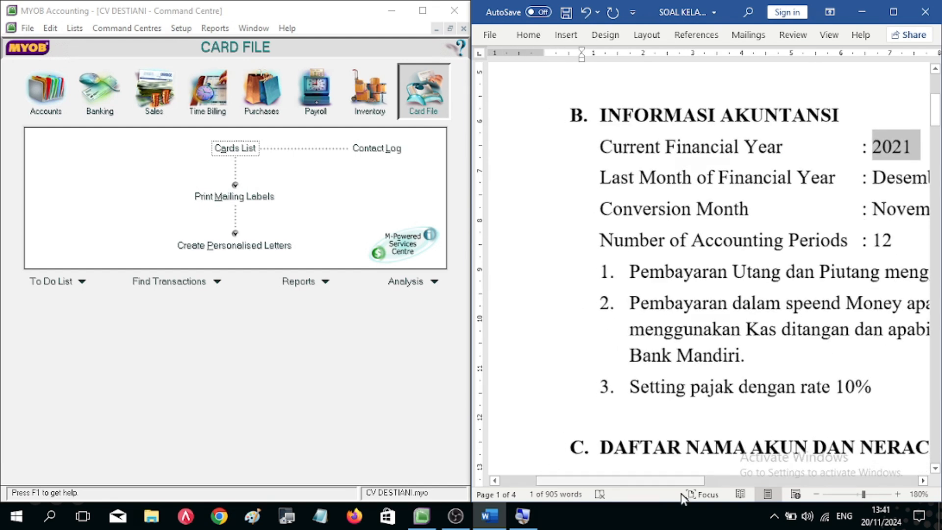
left_click_drag(675, 481, 726, 482)
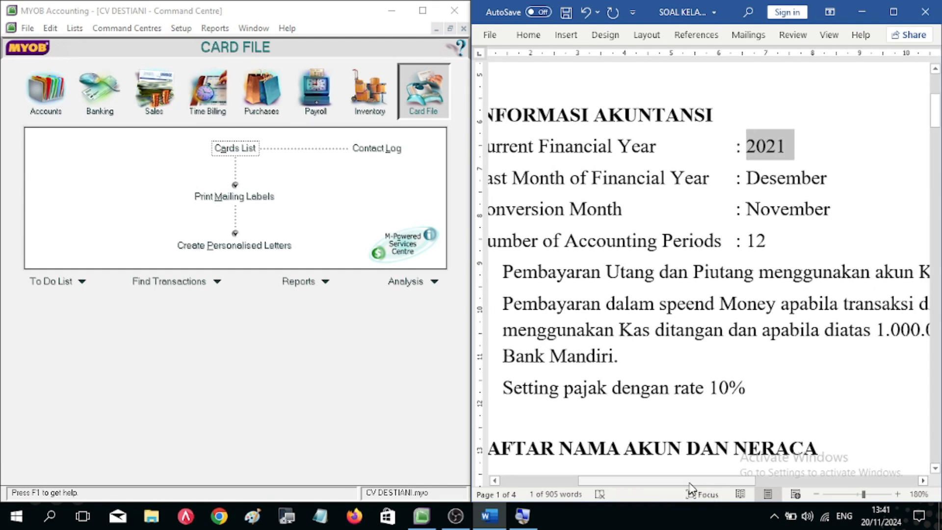
scroll(660, 381, "down", 5)
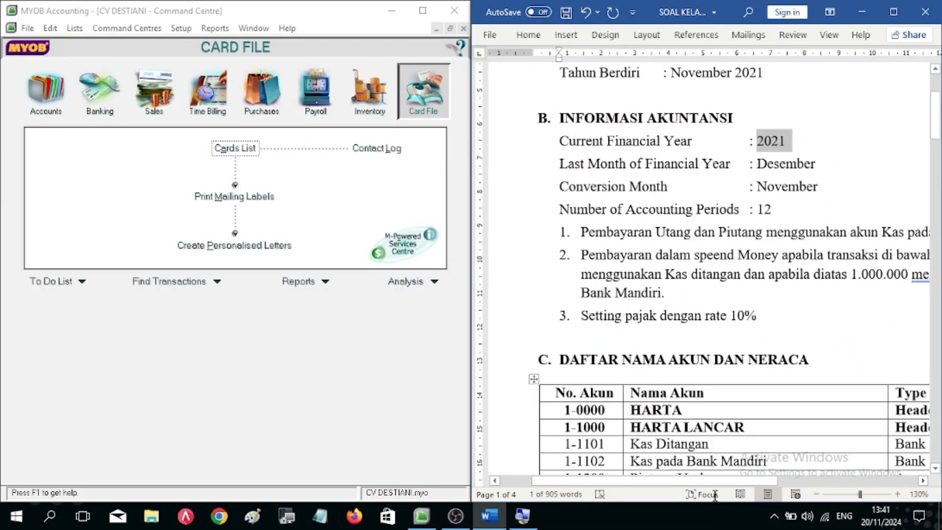
left_click_drag(654, 482, 676, 482)
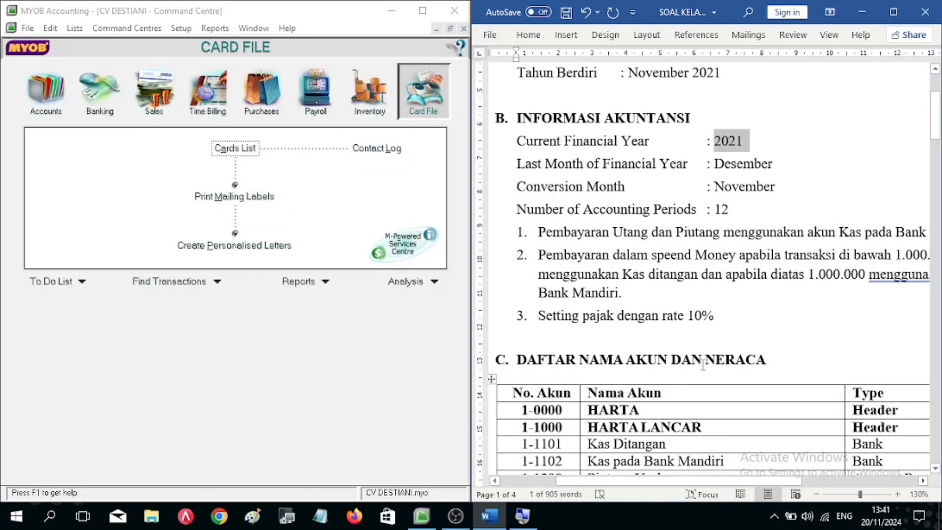
scroll(701, 364, "down", 3)
scroll(702, 364, "down", 6)
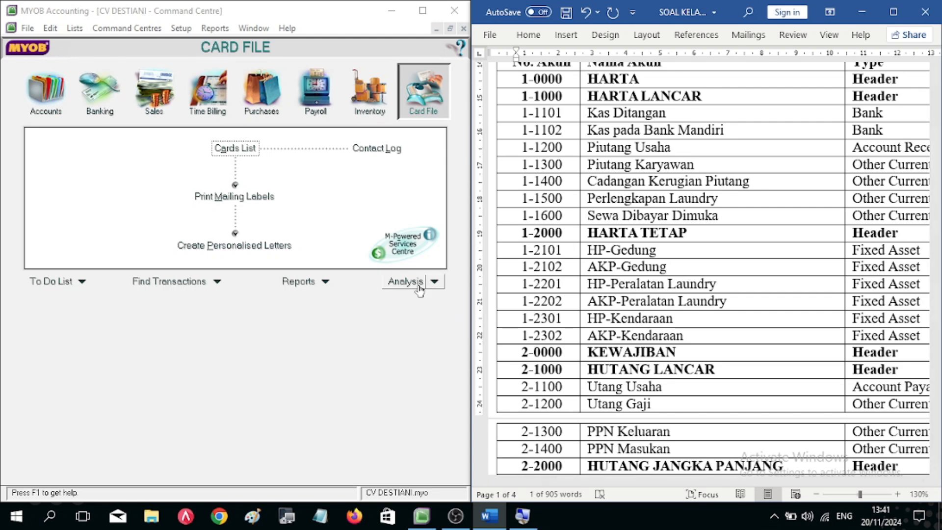
scroll(500, 243, "up", 1)
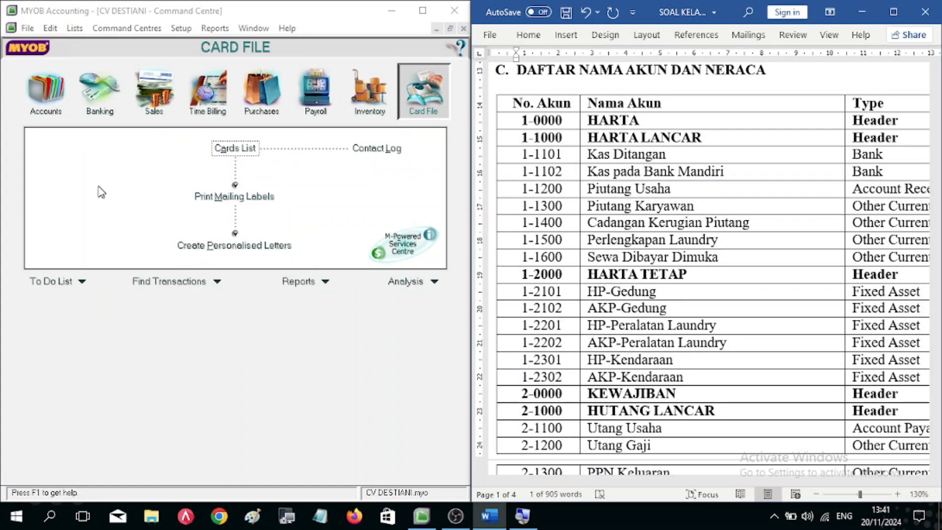
Step: Open the Accounts List from MYOB's Accounts command centre
left_click(46, 94)
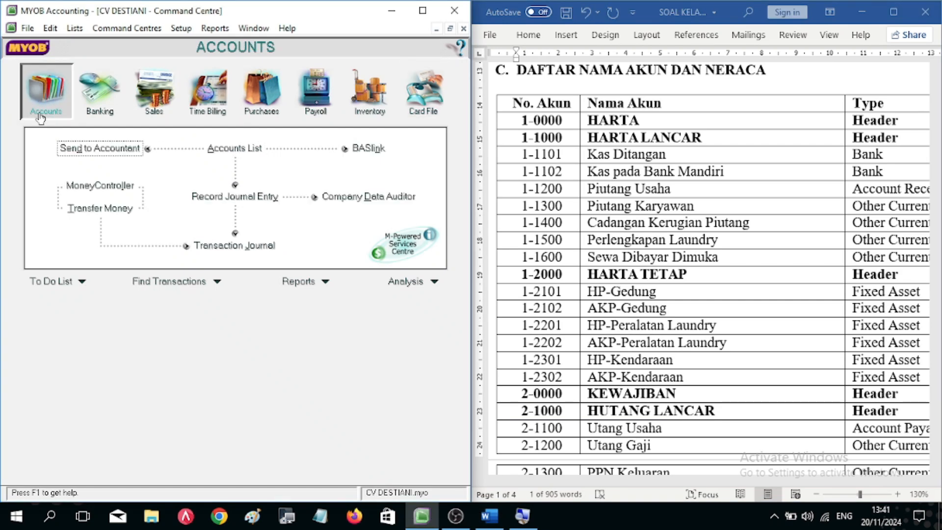
left_click(235, 148)
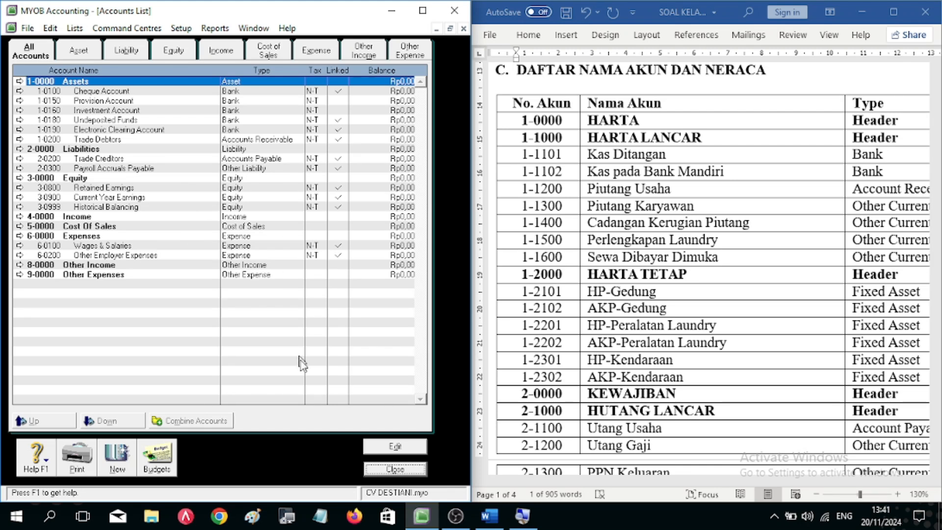
left_click(391, 469)
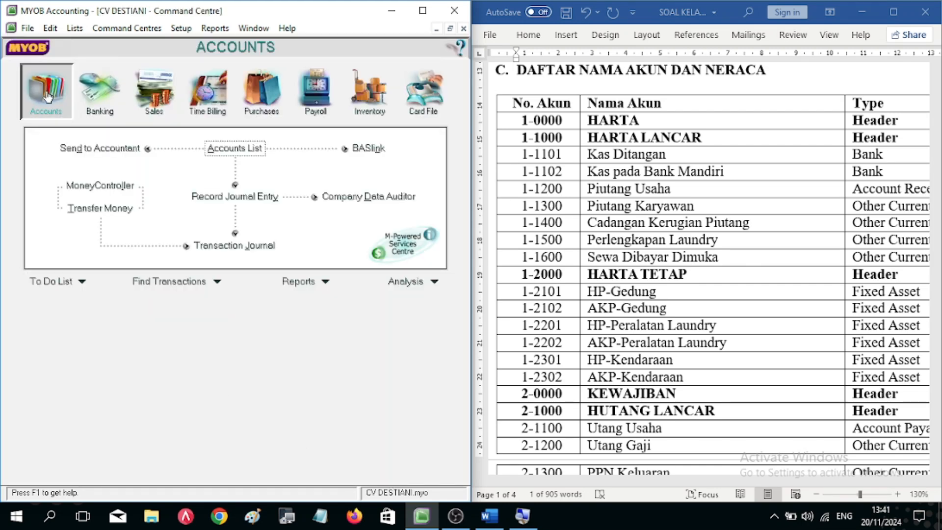
left_click(235, 148)
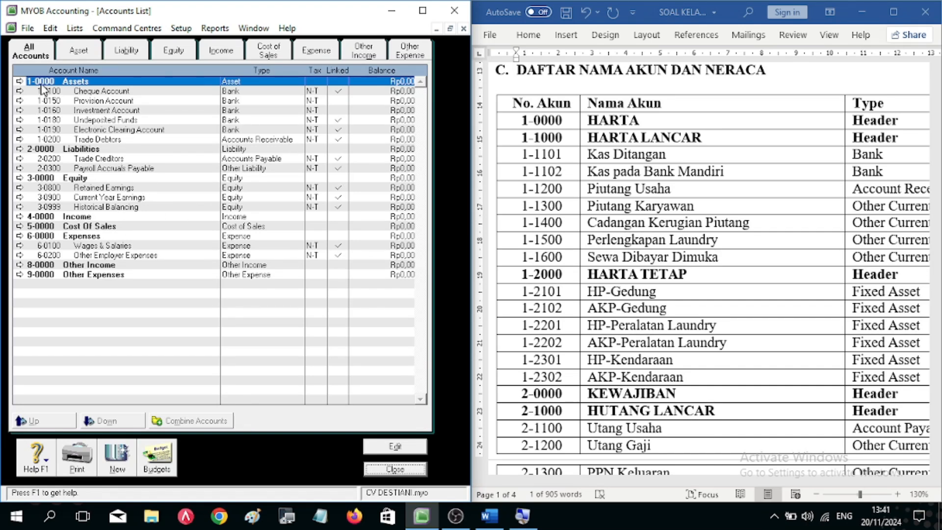
Step: Compare MYOB's asset and liability accounts with the account numbers starting with 1 and 2 in the Word table
left_click(77, 53)
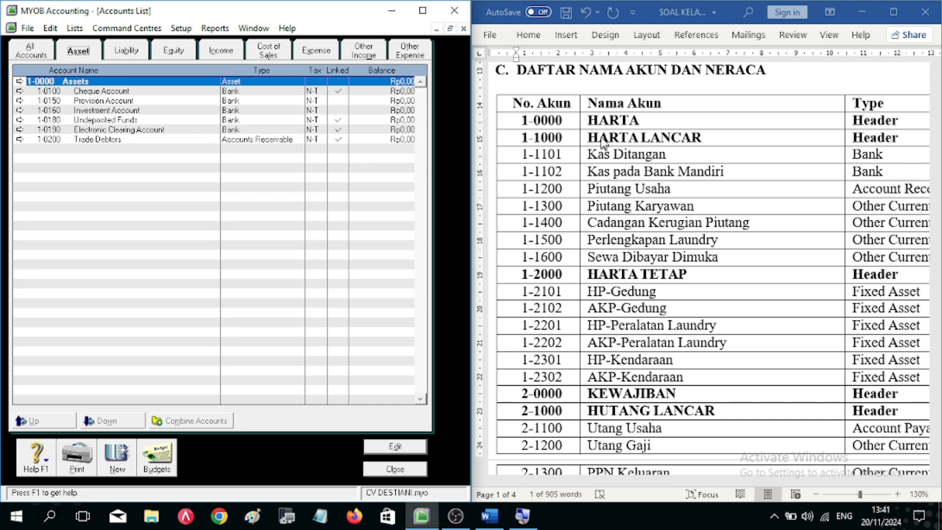
left_click(525, 120)
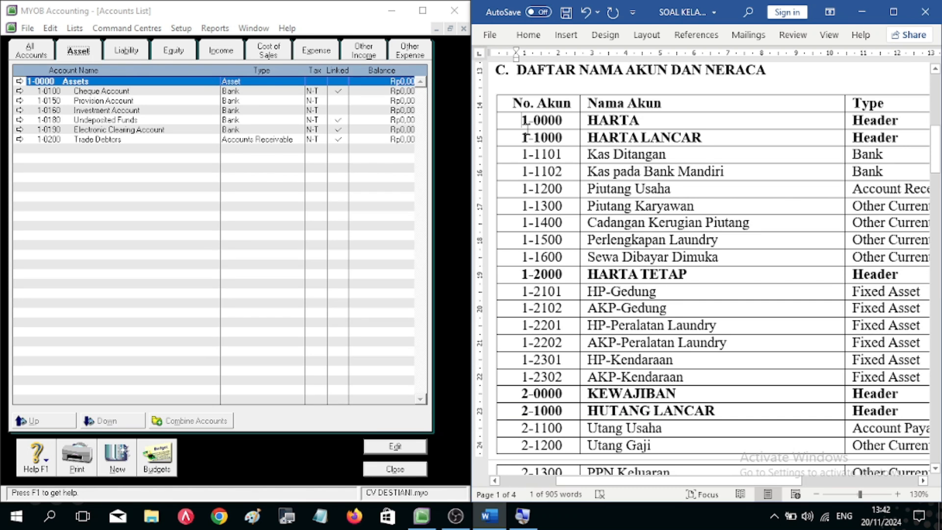
left_click_drag(526, 127, 551, 378)
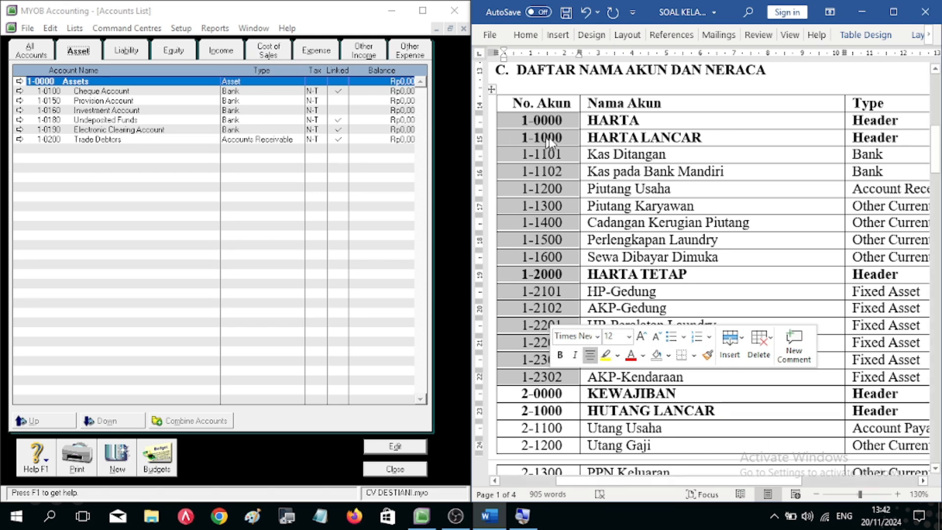
left_click(123, 54)
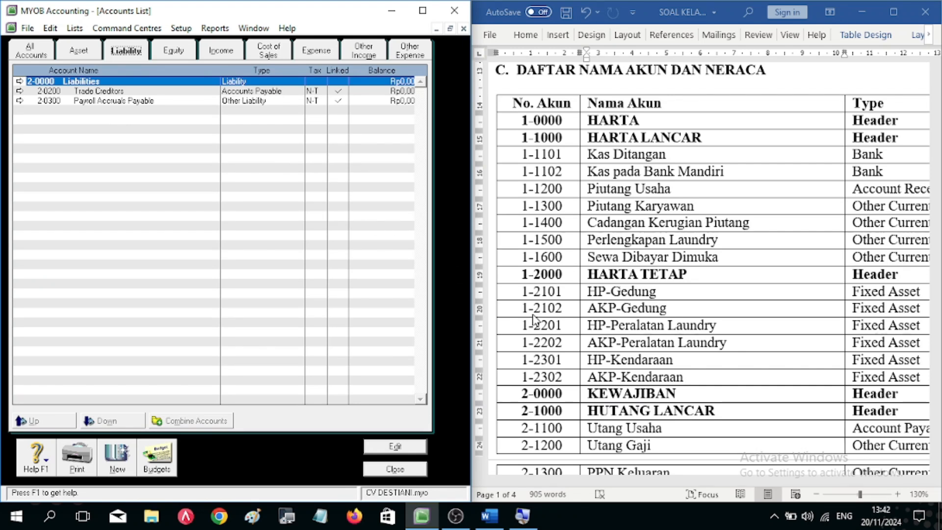
scroll(534, 320, "down", 5)
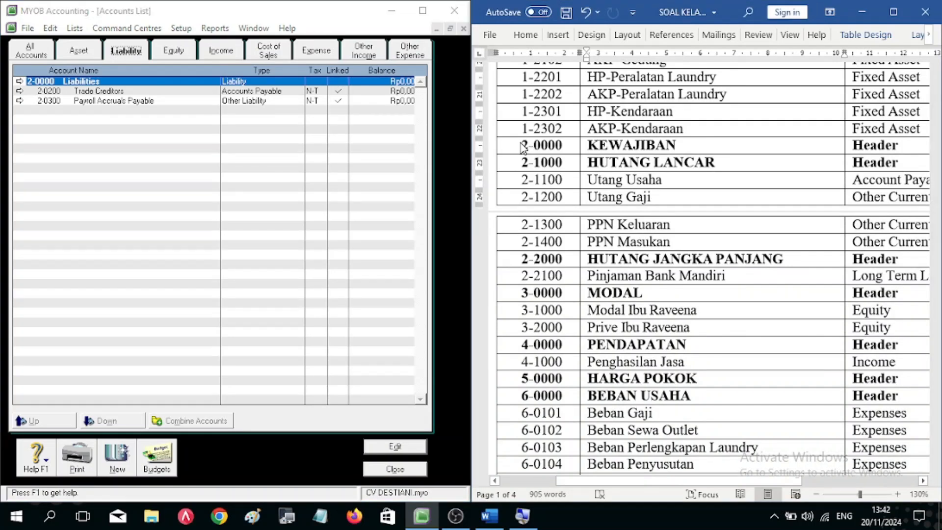
left_click_drag(522, 144, 558, 275)
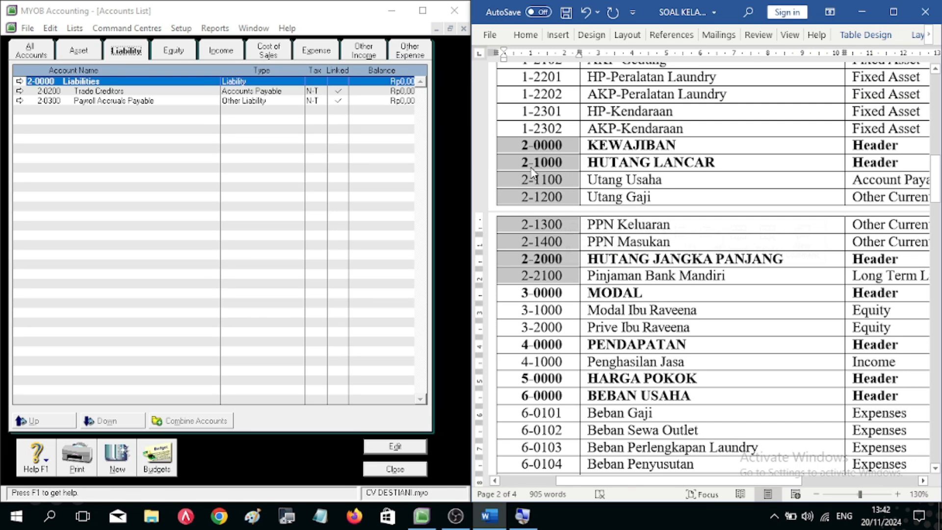
Step: Compare MYOB's equity and income accounts with the account numbers starting with 3 and 4 in the Word table
left_click(180, 51)
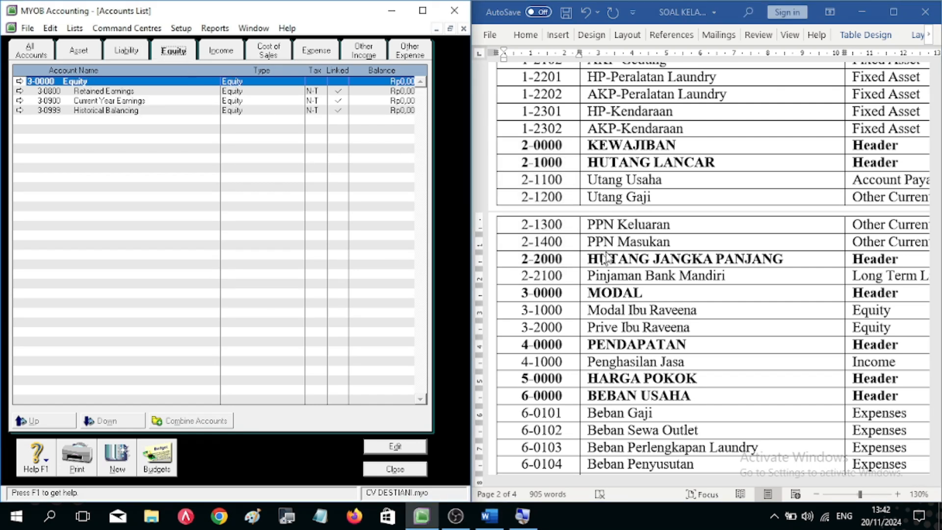
scroll(521, 216, "down", 3)
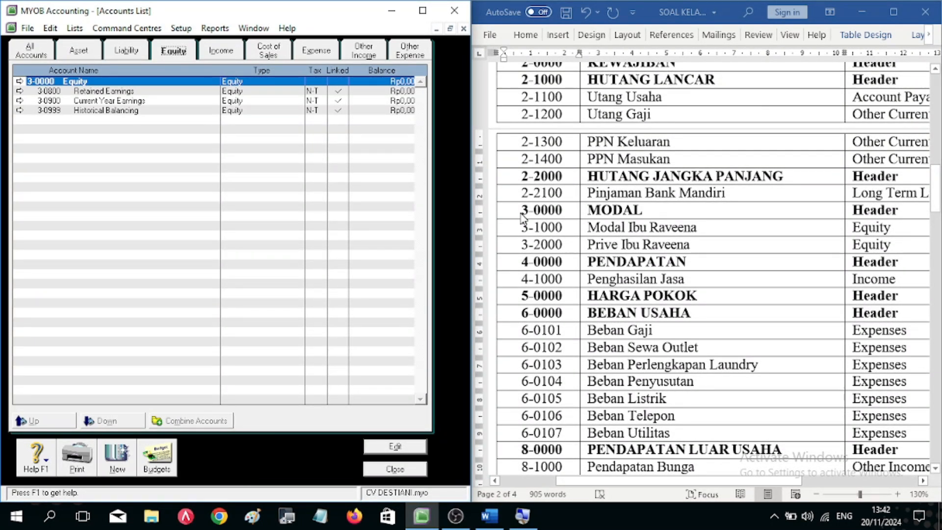
left_click(521, 216)
left_click_drag(545, 211, 568, 249)
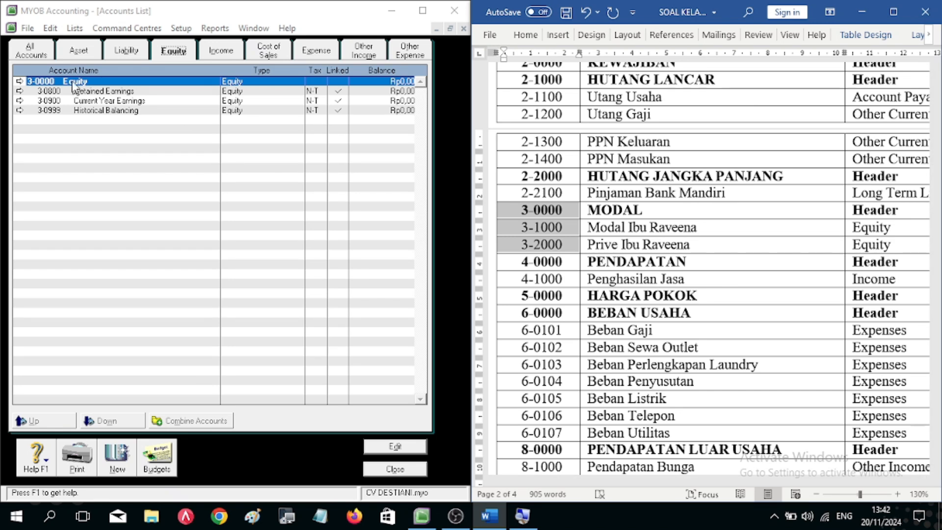
left_click(213, 56)
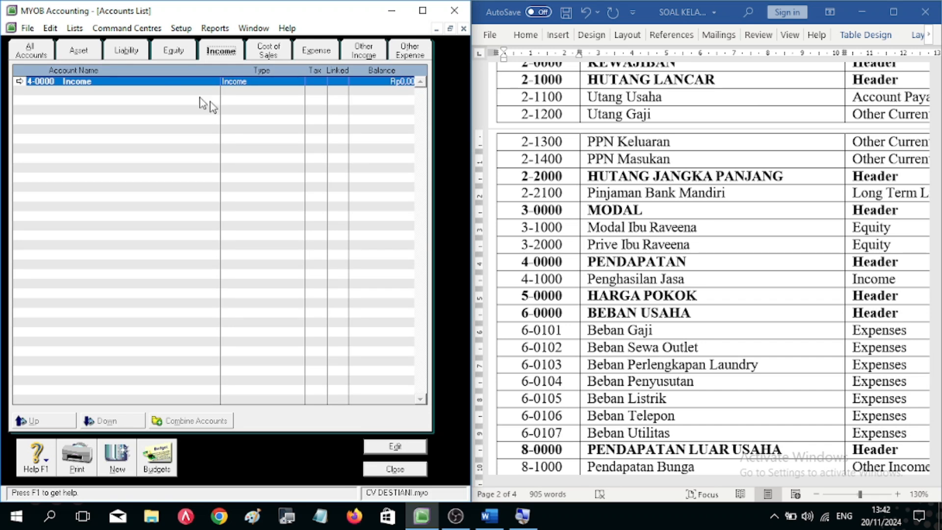
left_click(523, 265)
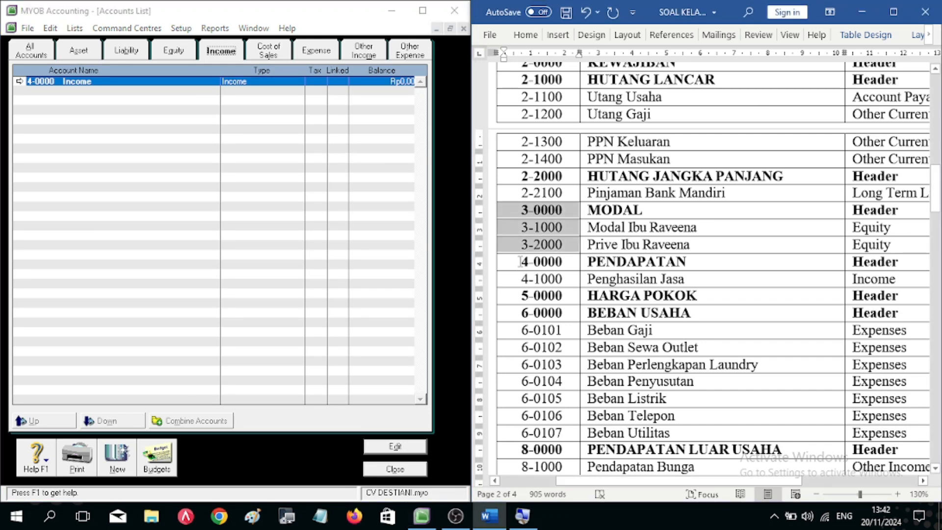
left_click_drag(520, 262, 505, 278)
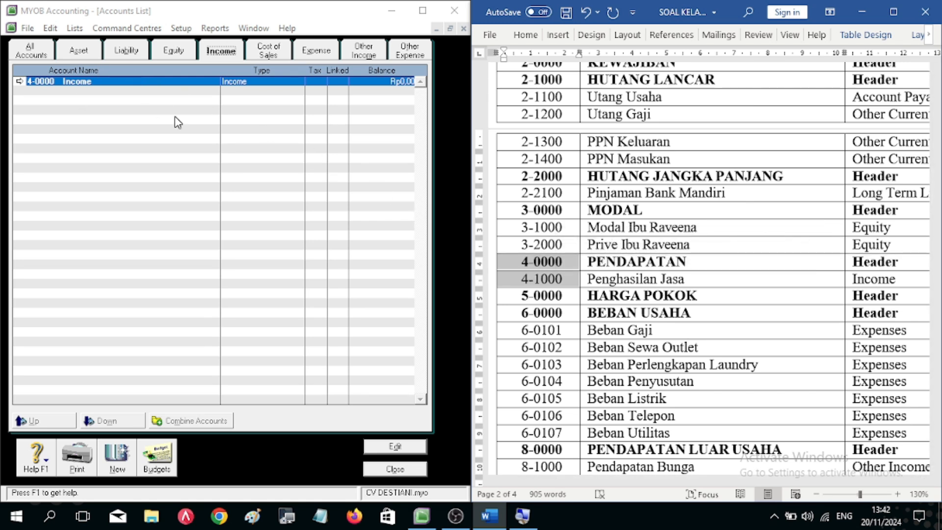
left_click(565, 310)
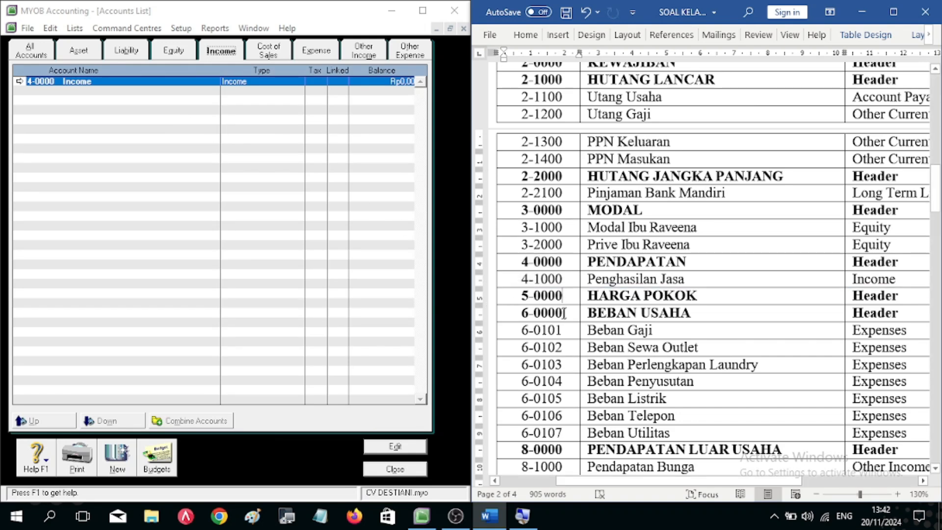
Step: Review MYOB's cost of sales, expense, other income and other expense accounts alongside the rest of the Word account table
scroll(557, 449, "down", 3)
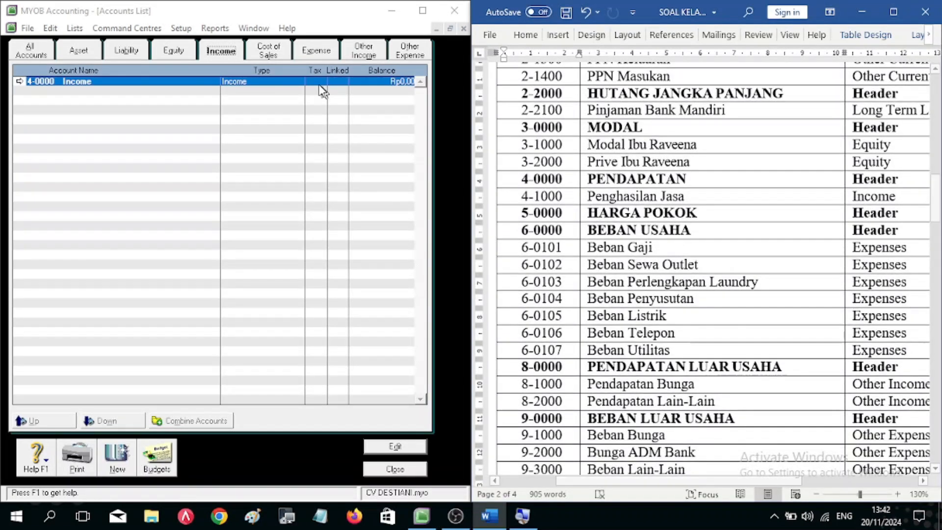
left_click(268, 50)
left_click(316, 50)
left_click(364, 51)
left_click(408, 51)
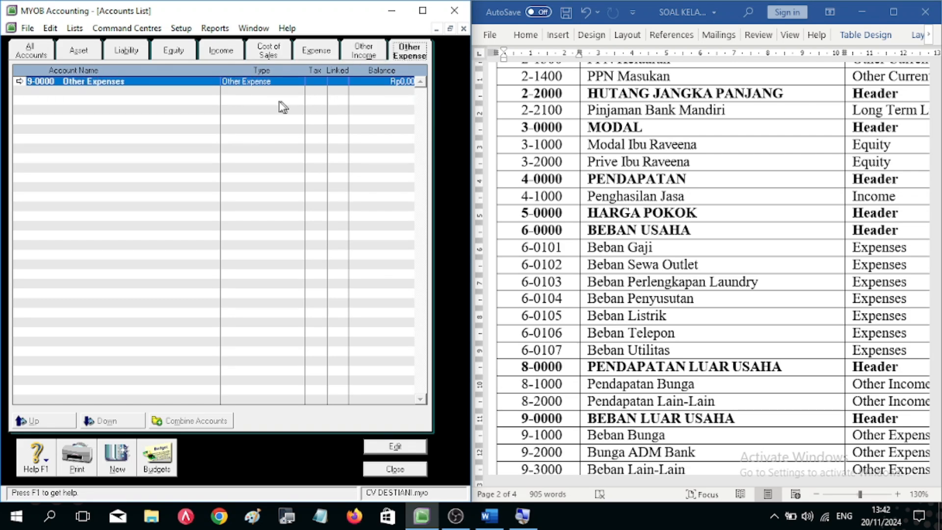
Step: Return to the asset accounts and narrow the Nama Akun column in the Word table so the full Type entries fit
left_click(81, 53)
scroll(732, 269, "up", 15)
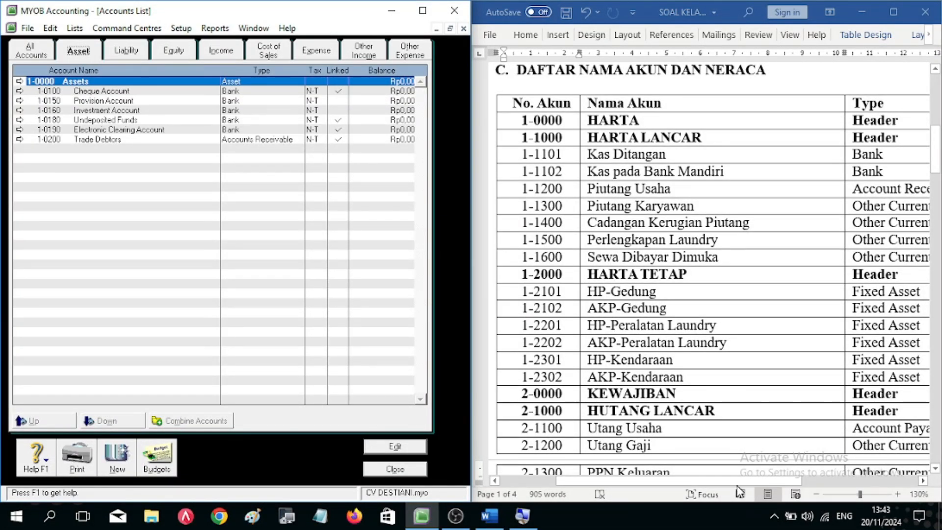
left_click(844, 105)
left_click_drag(842, 103, 755, 113)
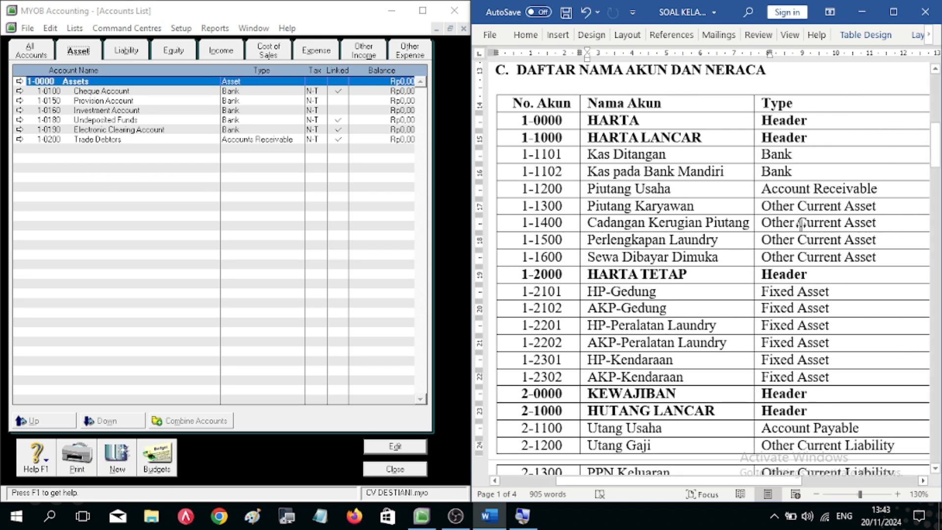
key("ctrl+z")
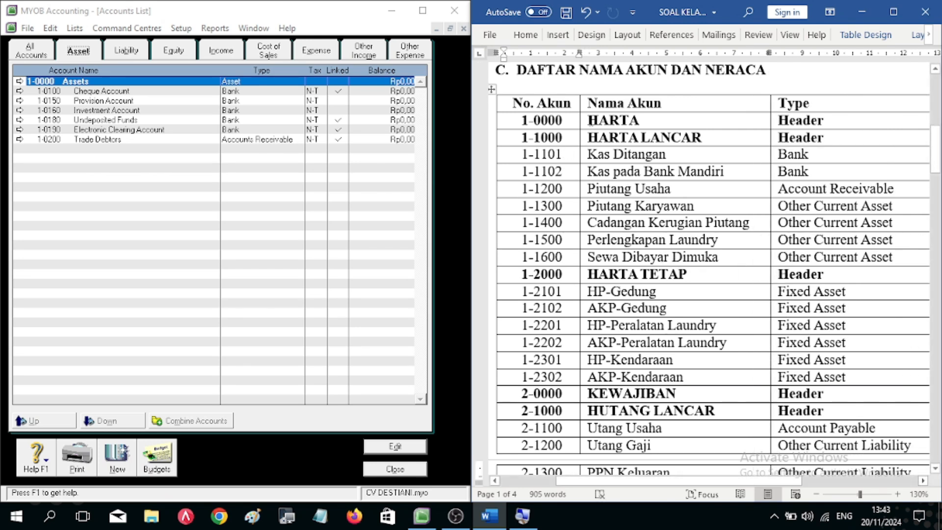
Step: Rename the 1-0000 Assets header account to HARTA, matching the first row of the Word account table
left_click_drag(590, 120, 658, 122)
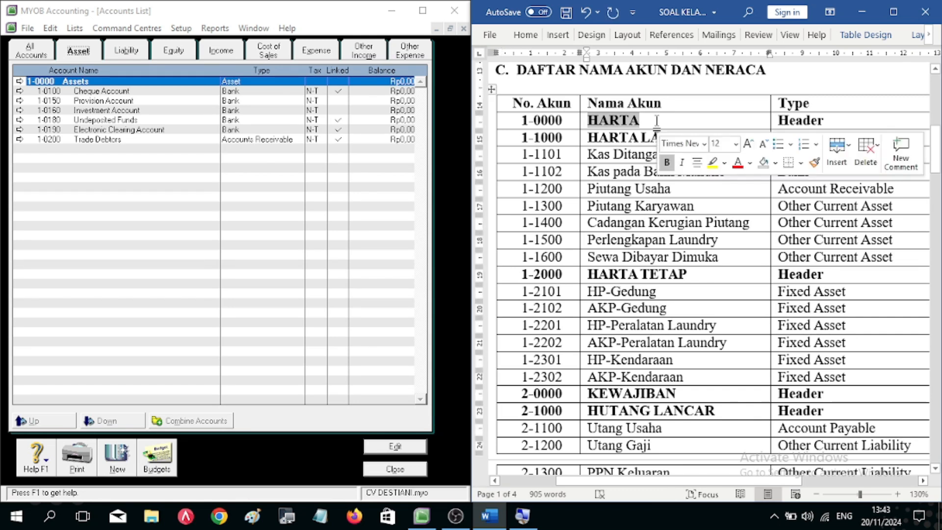
left_click_drag(515, 118, 795, 113)
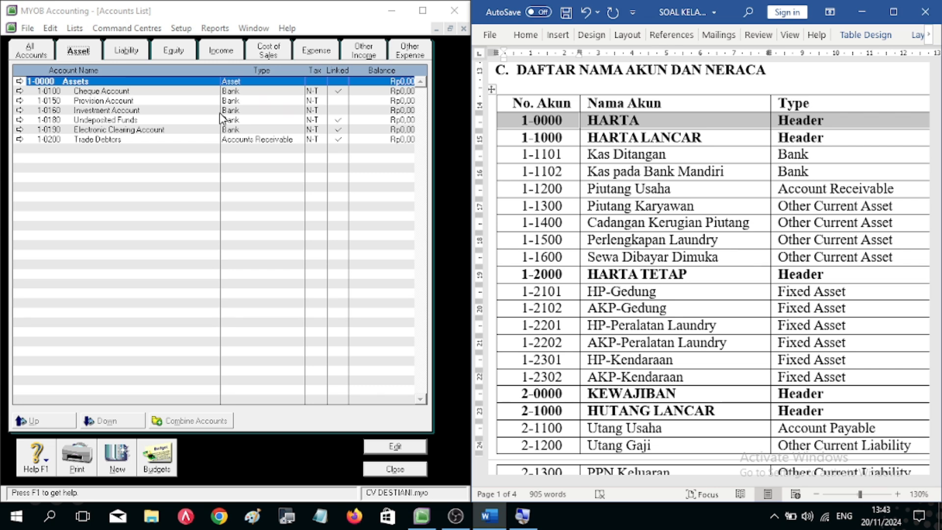
left_click(19, 82)
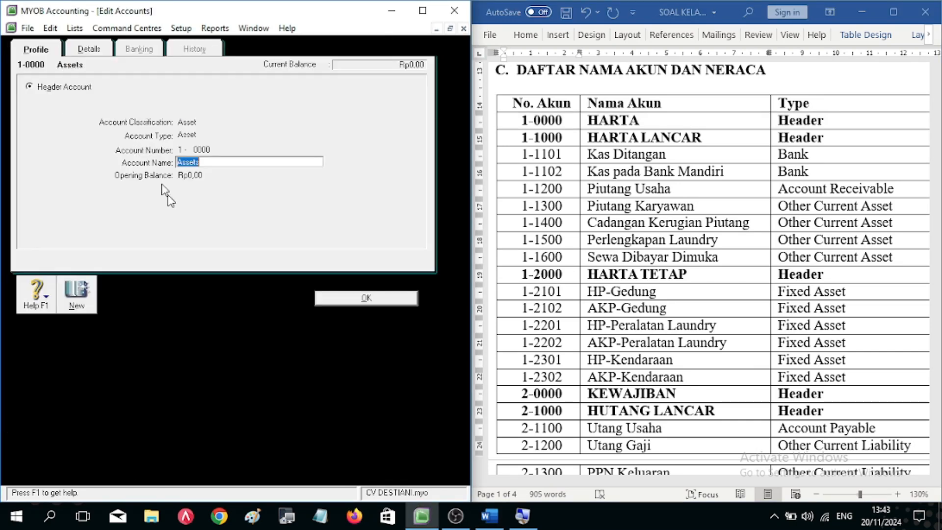
type("HARTA")
left_click(337, 299)
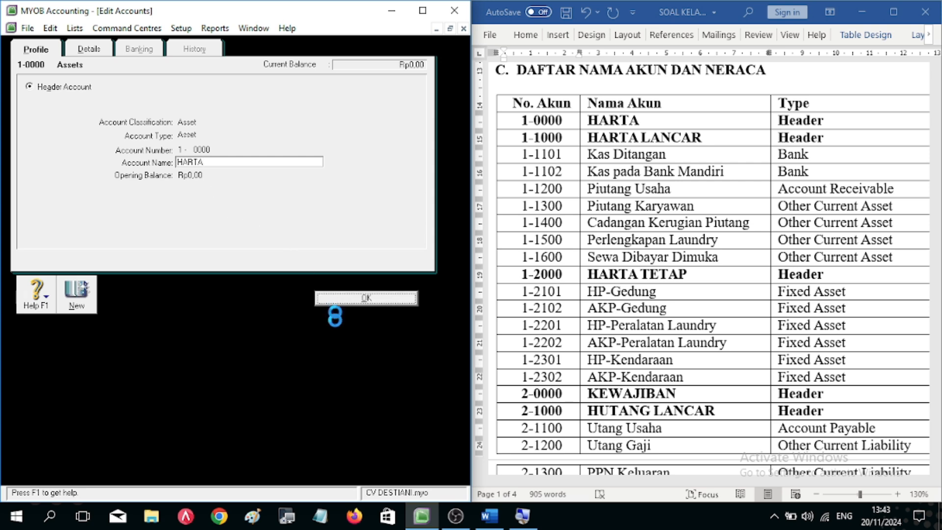
left_click(184, 93)
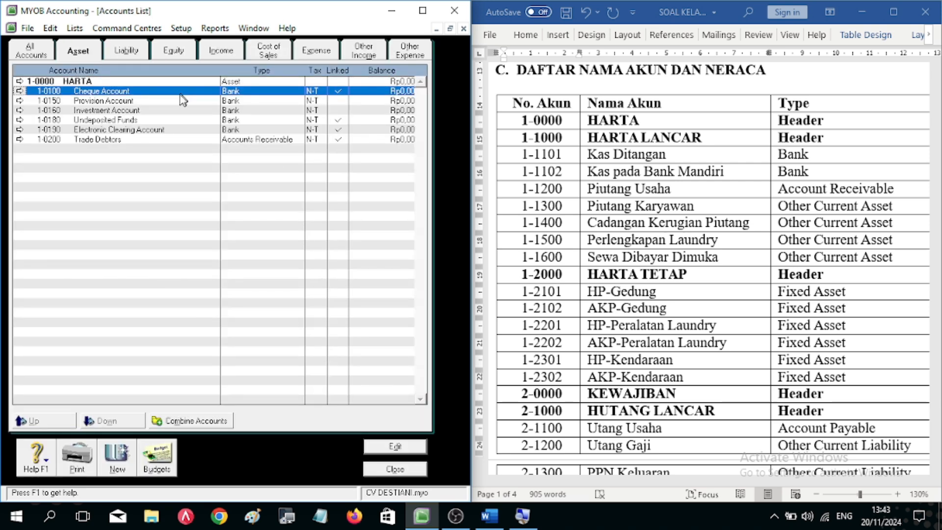
left_click(176, 83)
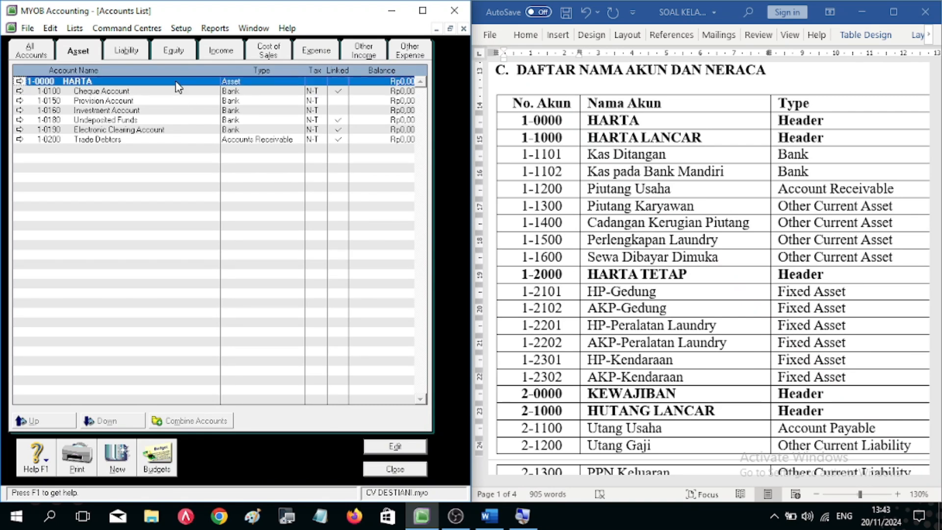
left_click(493, 120)
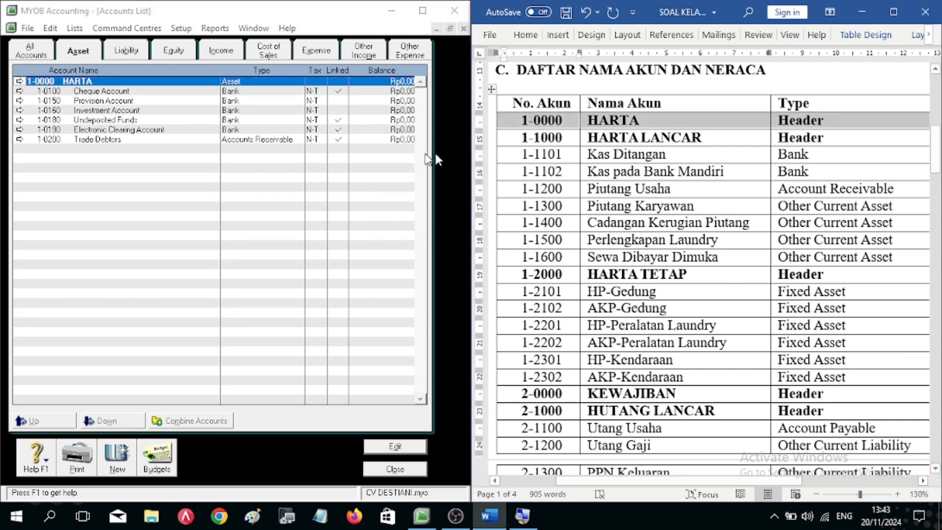
Step: Delete the unlinked 1-0150 Provision Account from the asset accounts
left_click(156, 103)
left_click(158, 110)
left_click(157, 102)
left_click(160, 109)
key("Up")
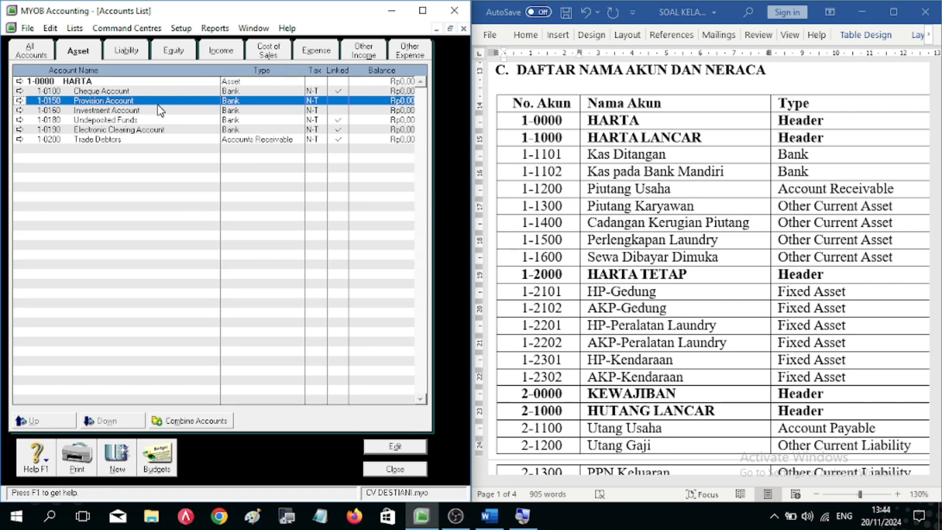
left_click(20, 101)
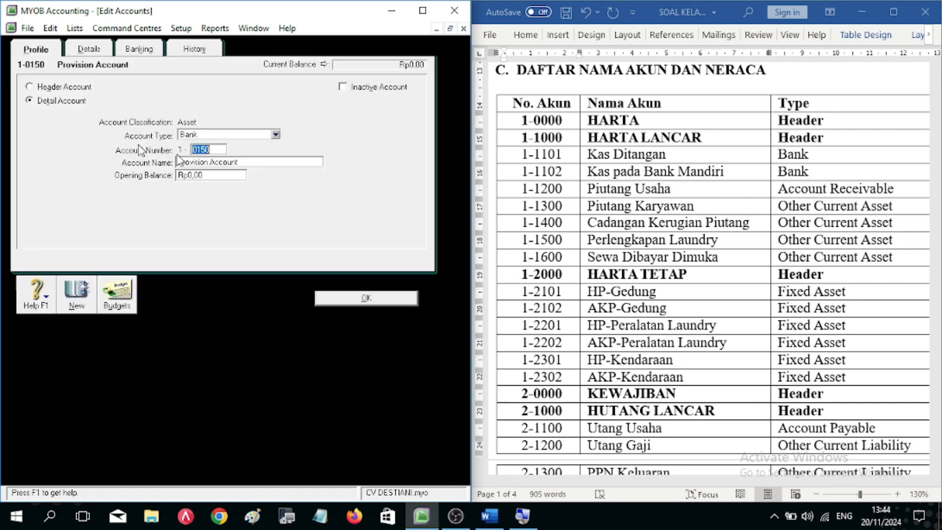
right_click(285, 105)
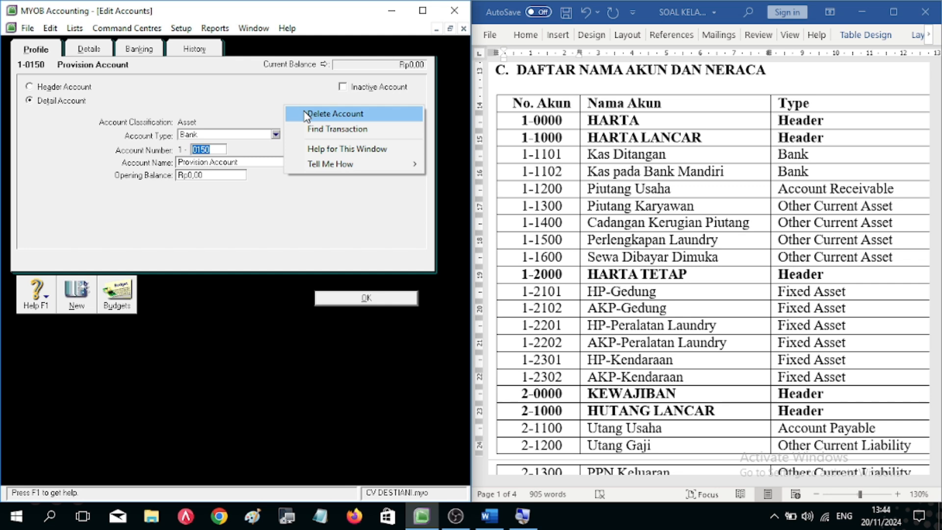
left_click(300, 110)
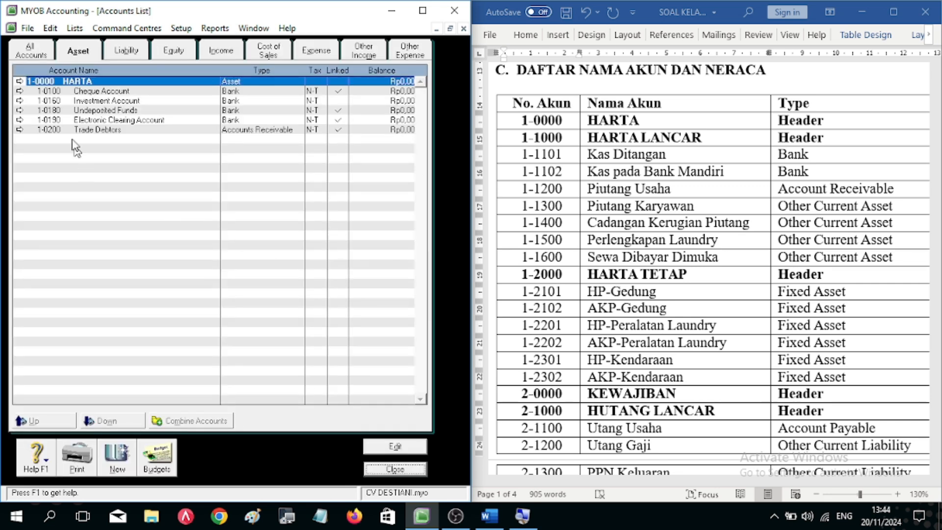
Step: Delete the unlinked 1-0160 Investment Account from the asset accounts
left_click(74, 100)
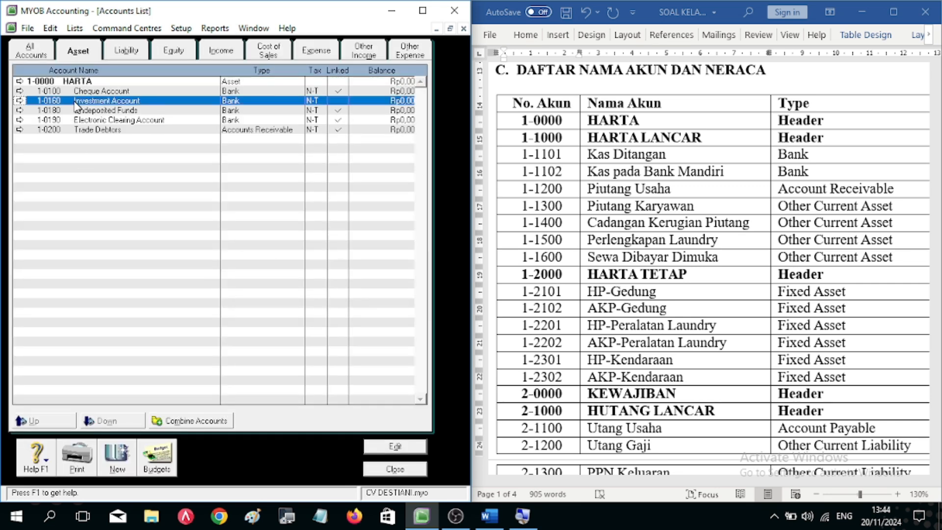
left_click(19, 101)
right_click(218, 109)
left_click(233, 114)
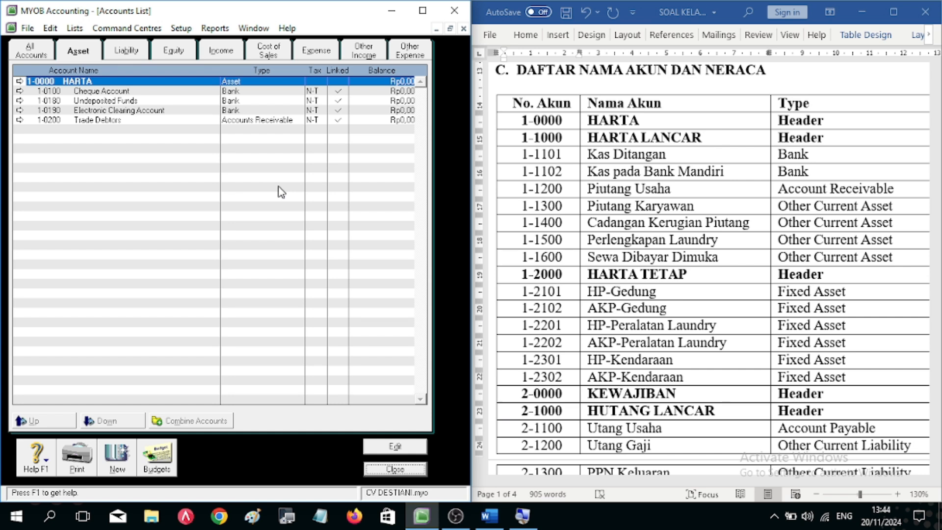
Step: Start a new asset account for the HARTA LANCAR row of the Word table and make it a header account
left_click(539, 137)
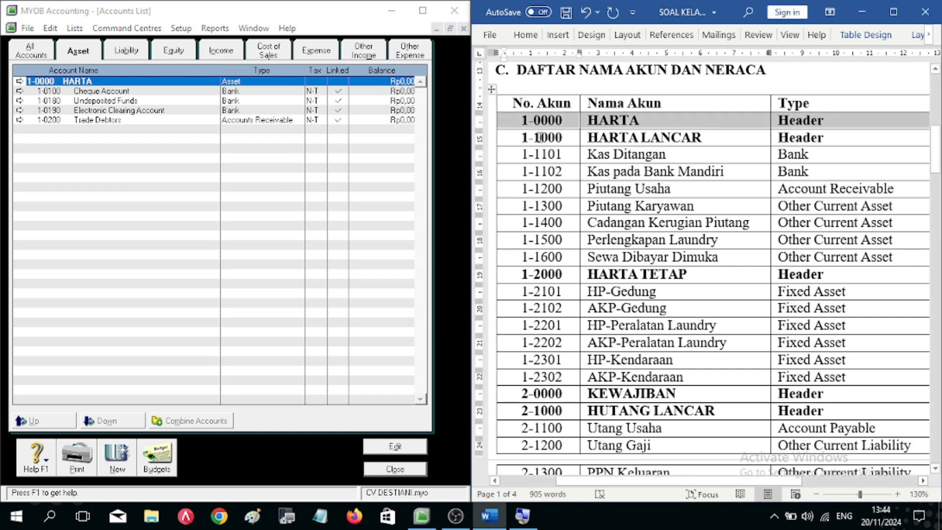
left_click_drag(521, 140, 783, 143)
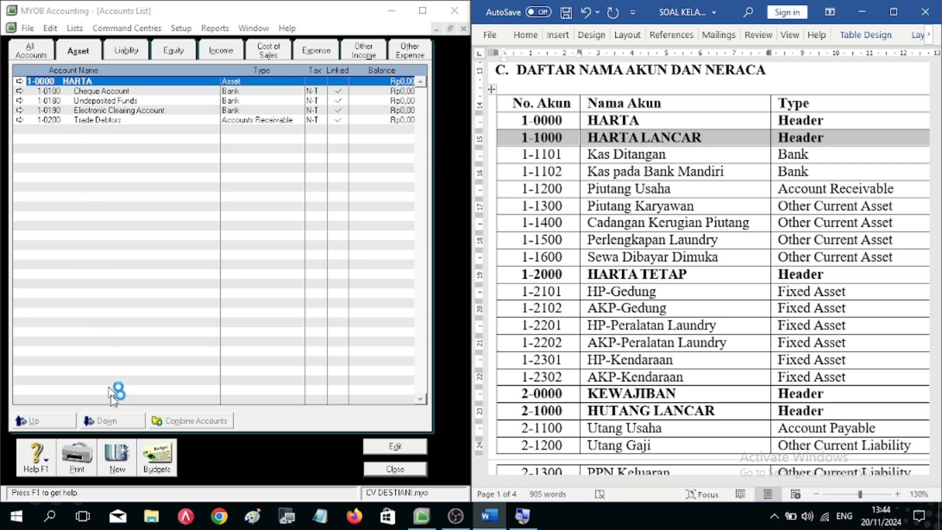
left_click(117, 464)
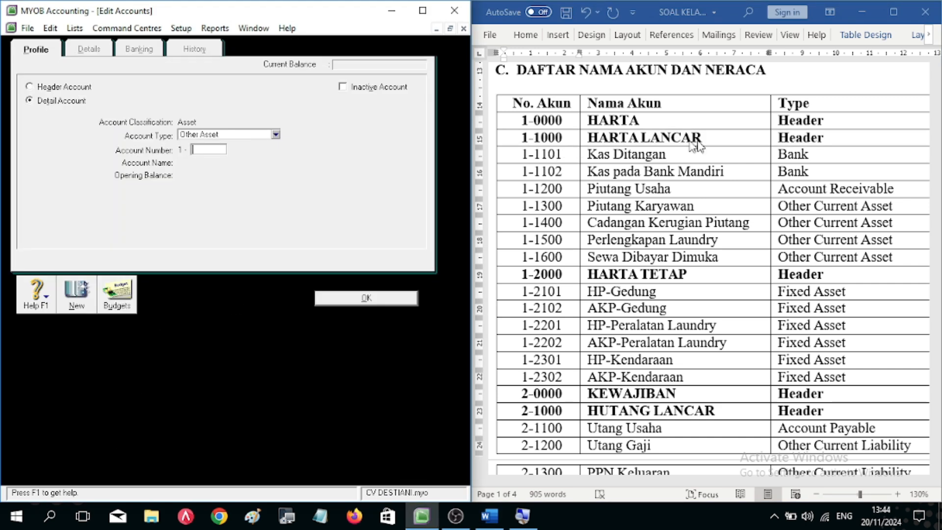
left_click(791, 142)
left_click_drag(779, 139, 836, 136)
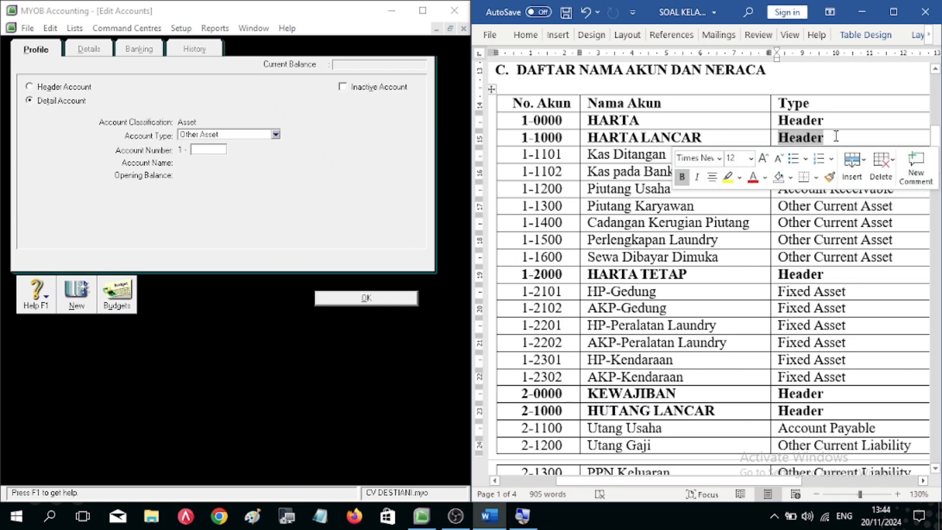
left_click(30, 86)
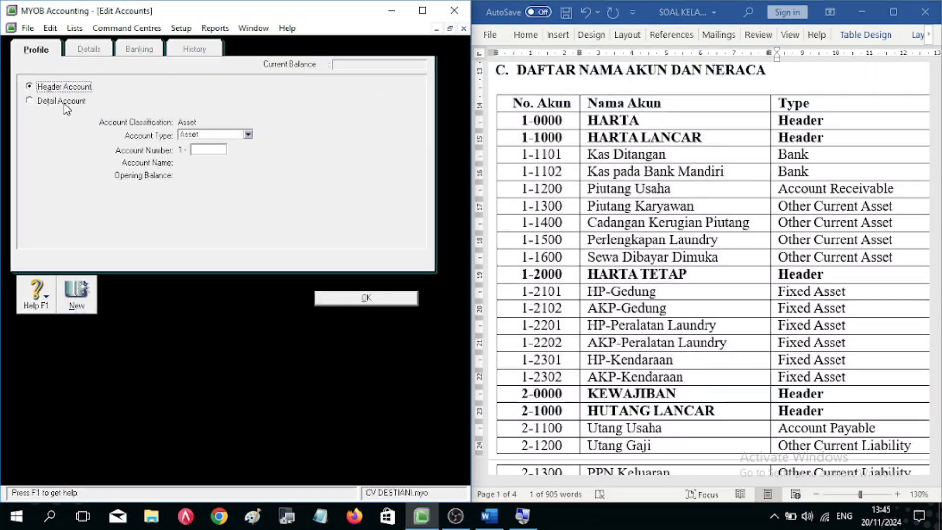
Step: Give the new header account the number 1-1000 and the name HARTA LANCAR, and save it
left_click(201, 151)
left_click(530, 138)
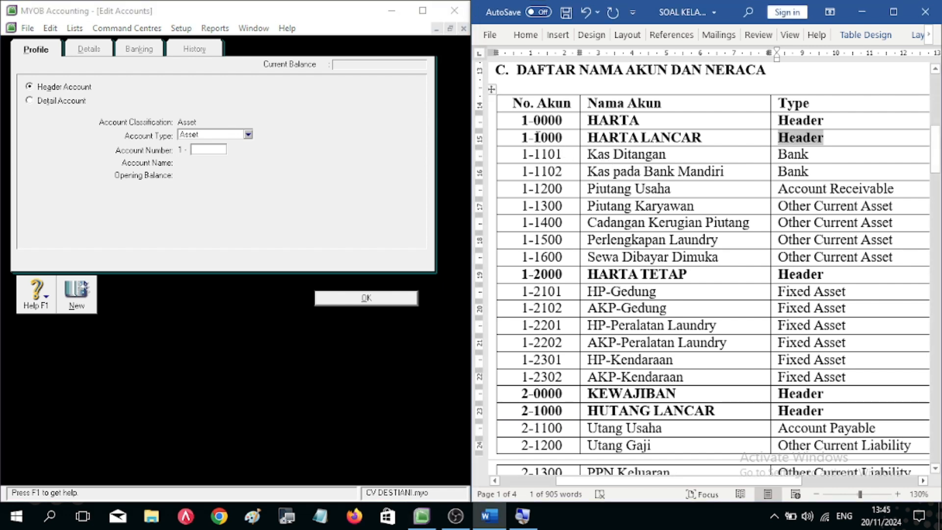
left_click(530, 137)
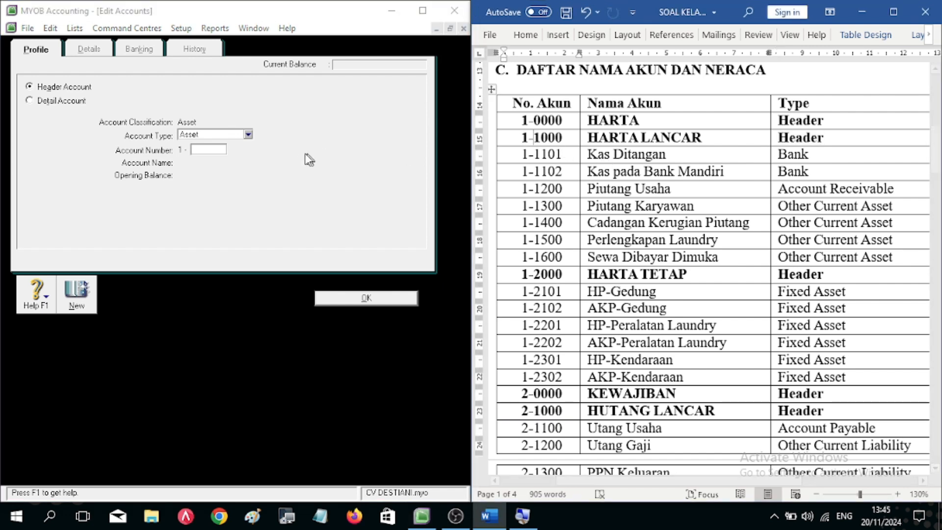
left_click(195, 151)
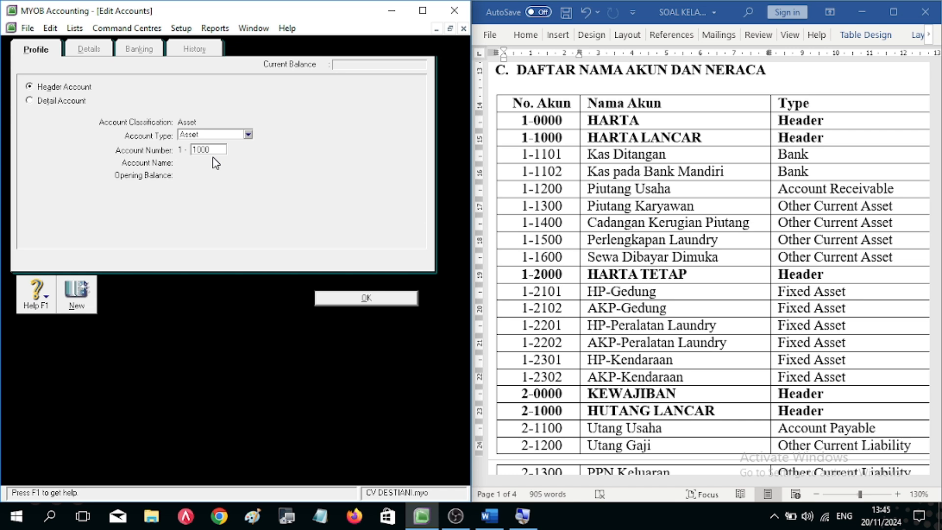
key("Tab")
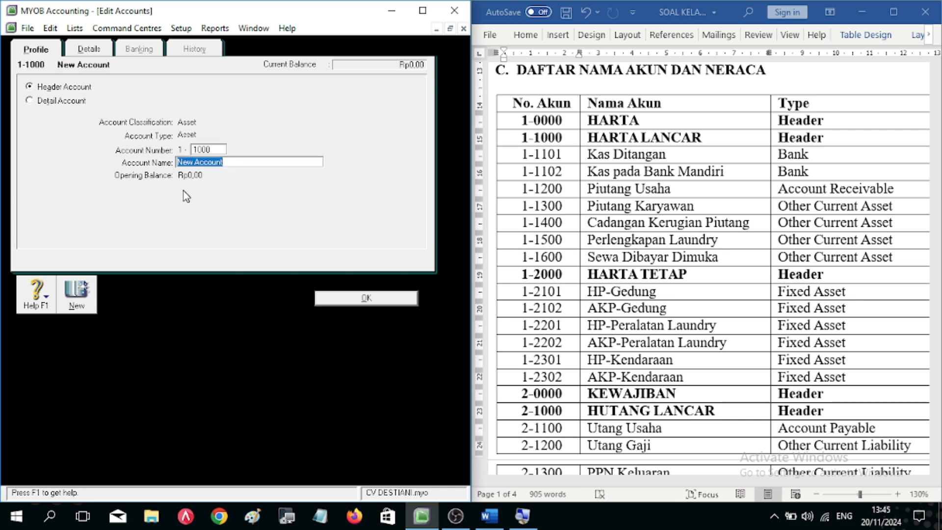
type("HARTA LANCAR")
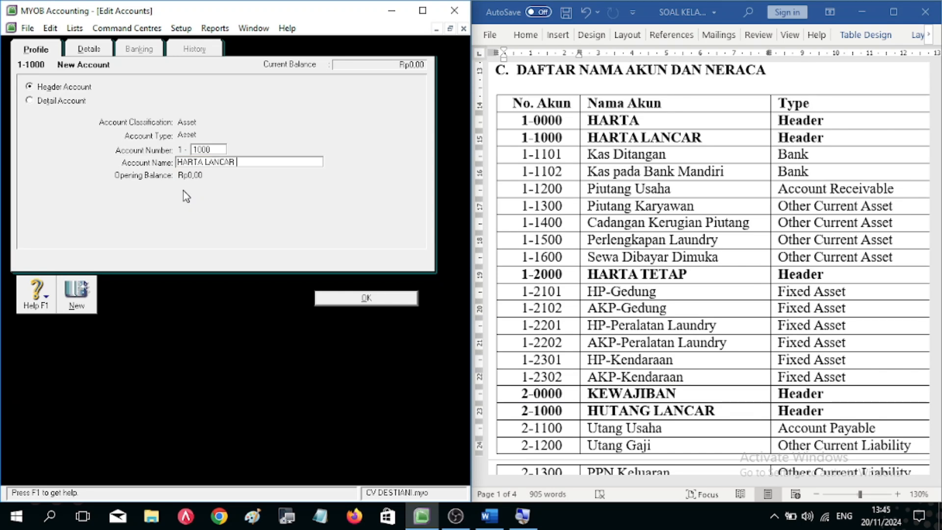
left_click(368, 300)
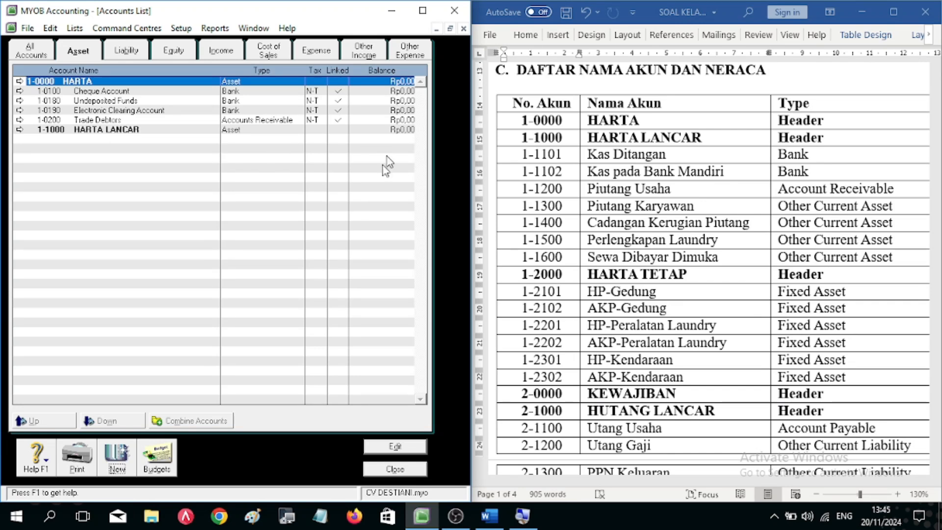
Step: Start a new detail account for the Kas Ditangan row of the Word table and set its account type to Bank
left_click(594, 158)
left_click_drag(592, 155, 783, 156)
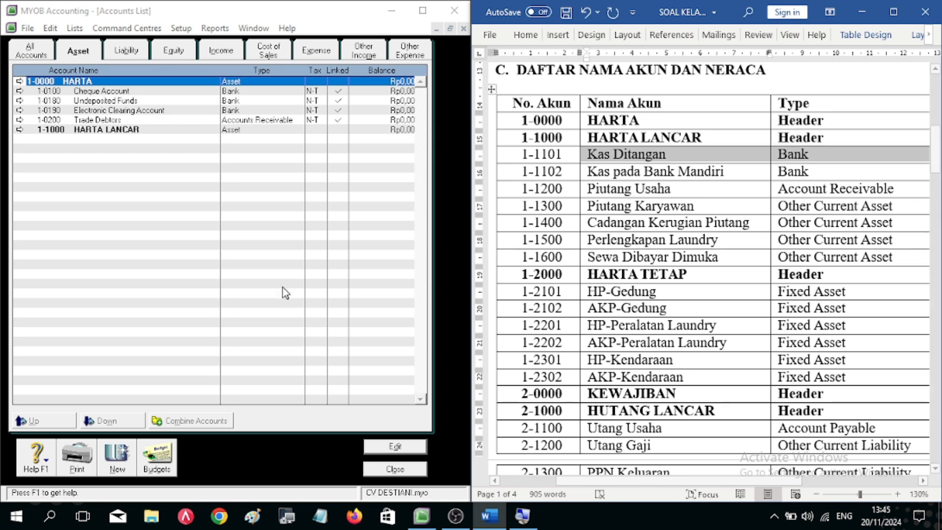
left_click(128, 462)
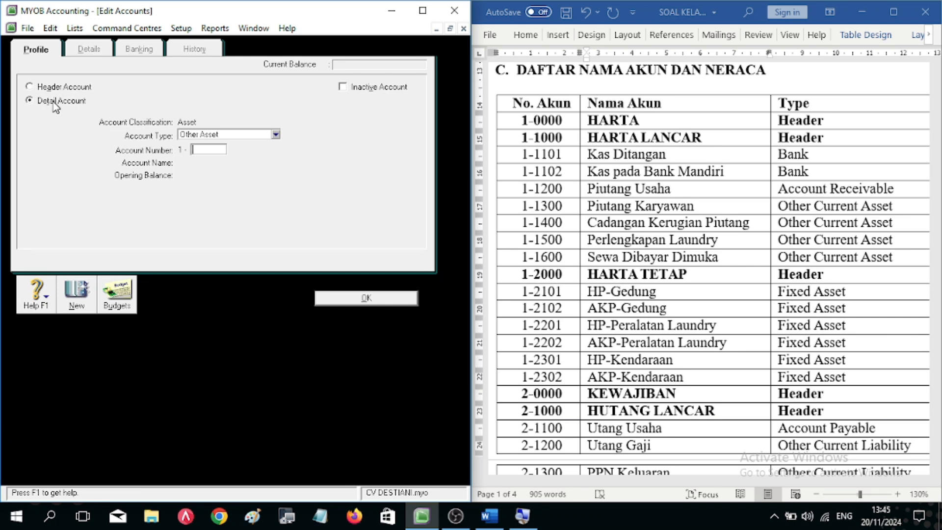
left_click(731, 158)
left_click_drag(731, 158, 774, 158)
left_click(795, 156)
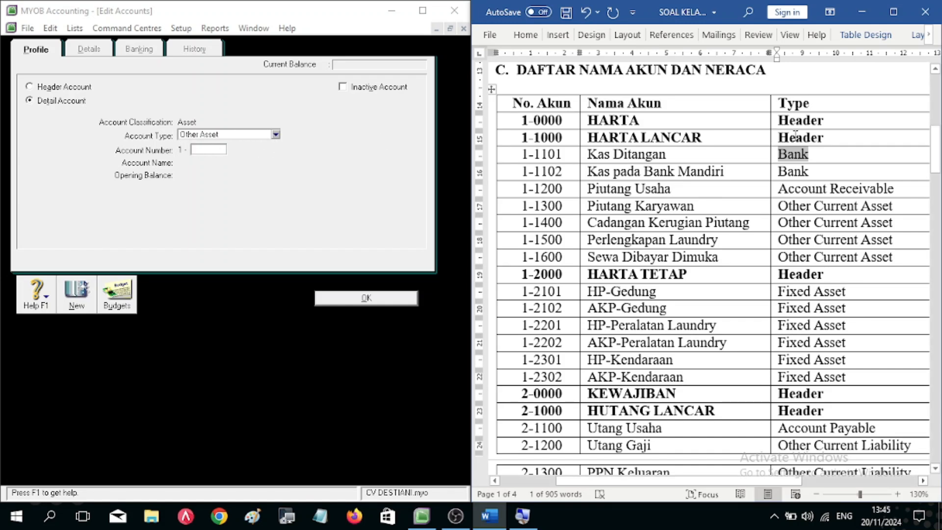
left_click(823, 152)
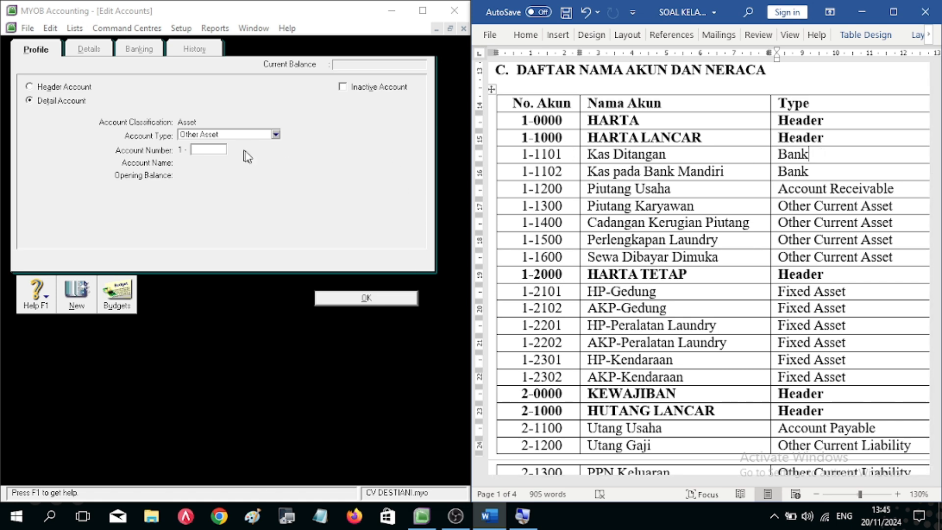
left_click(275, 134)
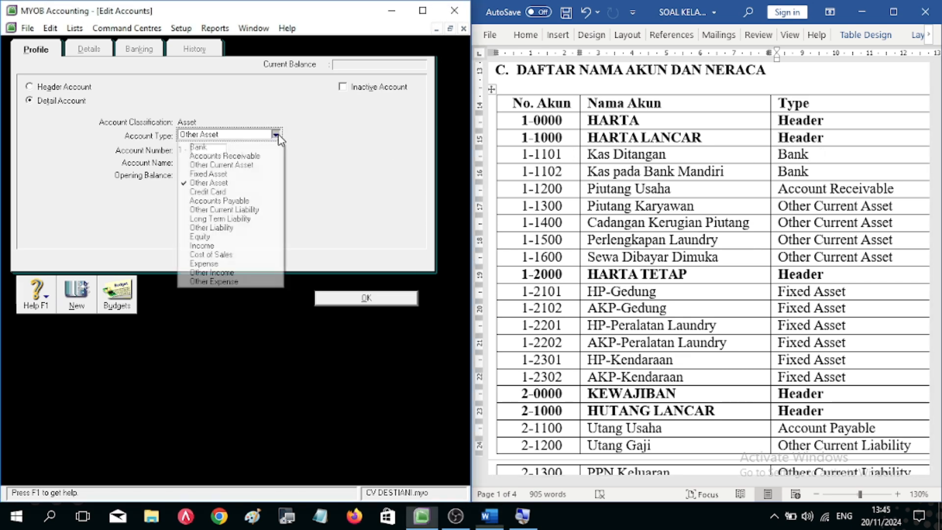
left_click(248, 147)
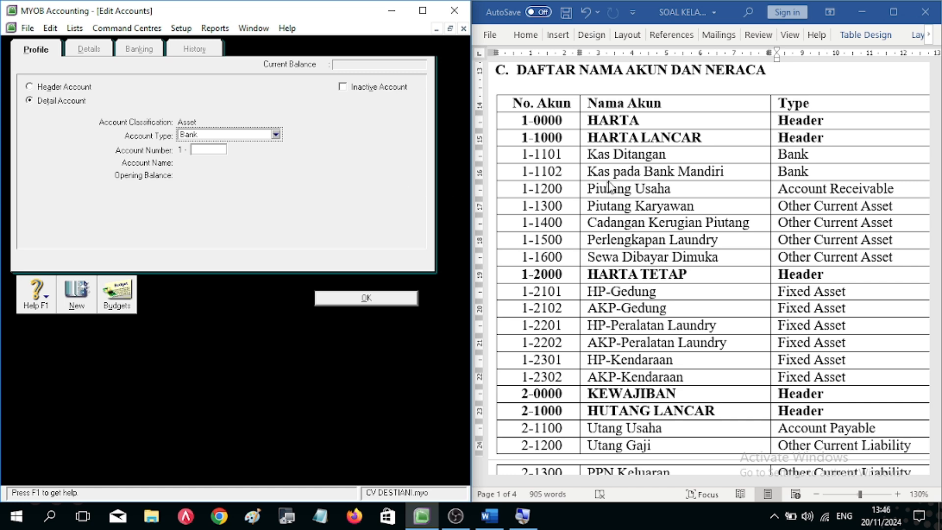
Step: Copy 1101 from the Kas Ditangan row in Word and enter it as the new bank account's number, 1-1101
left_click(536, 156)
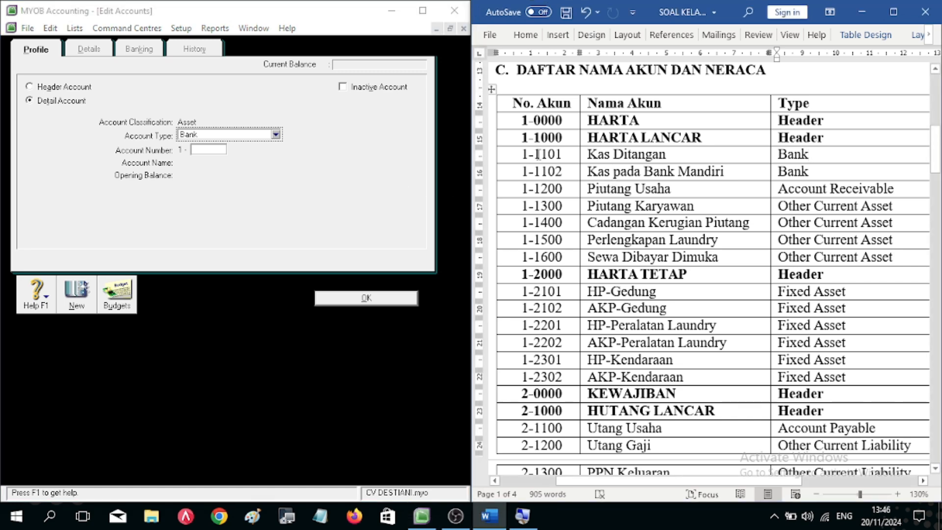
left_click_drag(536, 154, 563, 155)
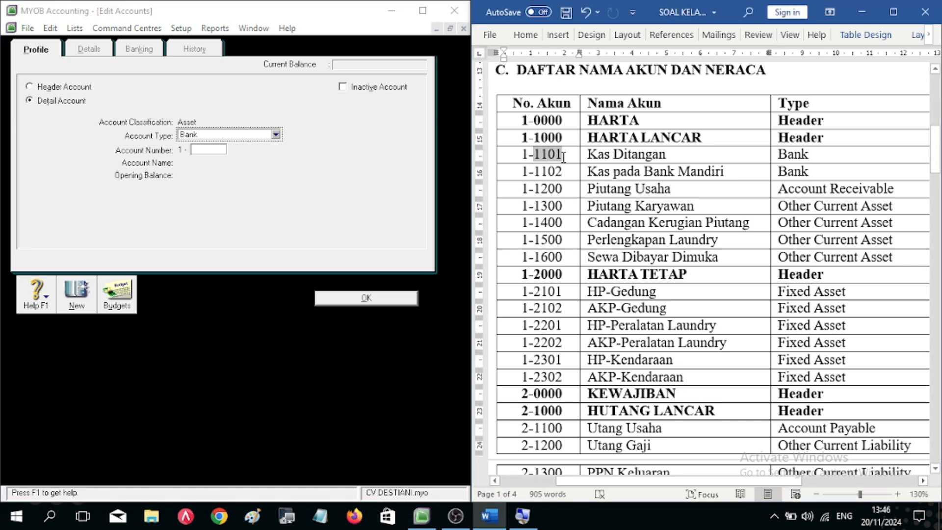
key("ctrl+c")
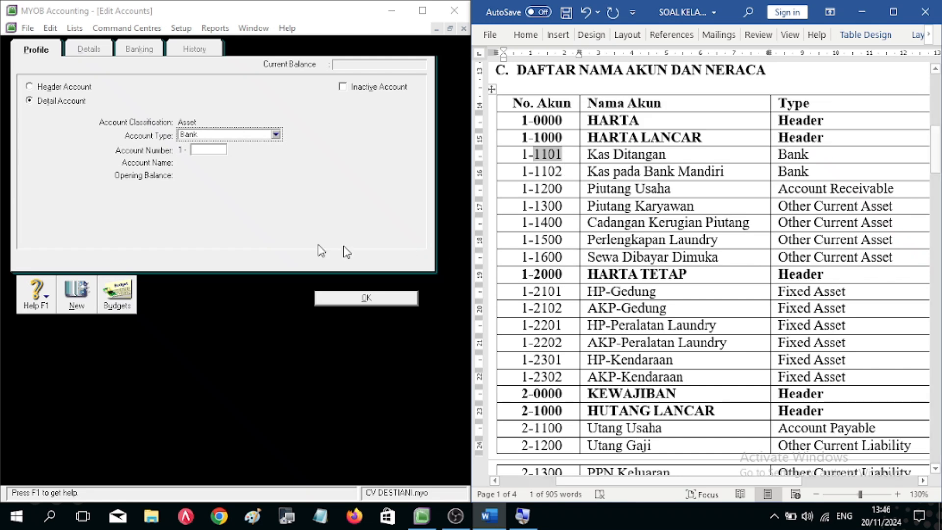
left_click(214, 165)
key("ctrl+v")
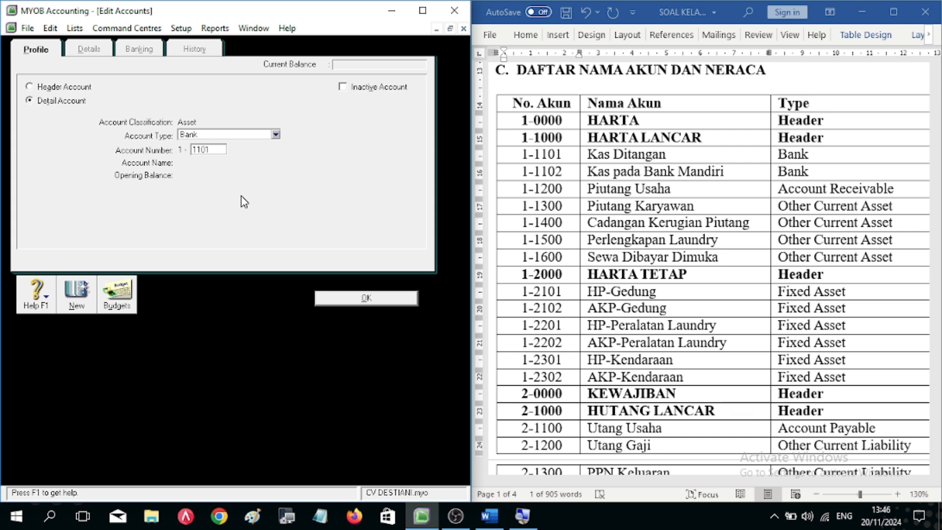
key("Tab")
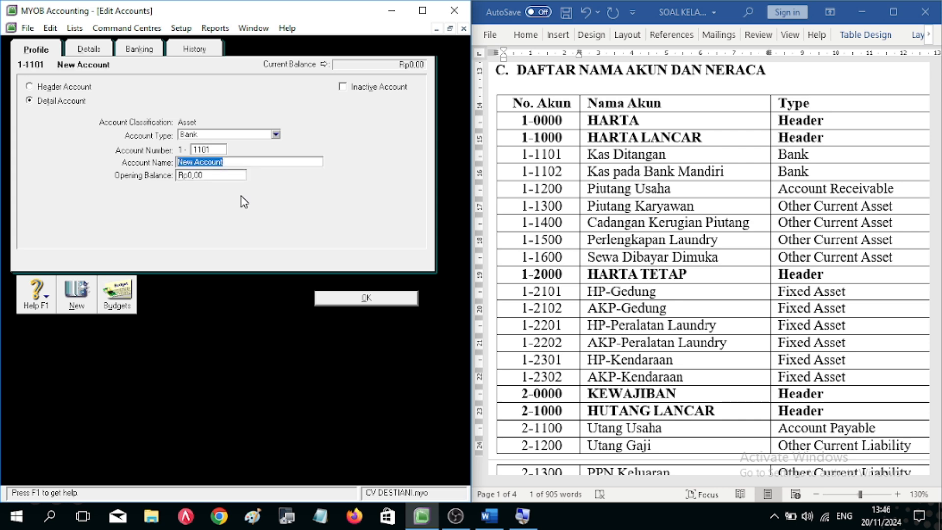
Step: Name the new bank account 1-1101 Kas Ditangan
type("K")
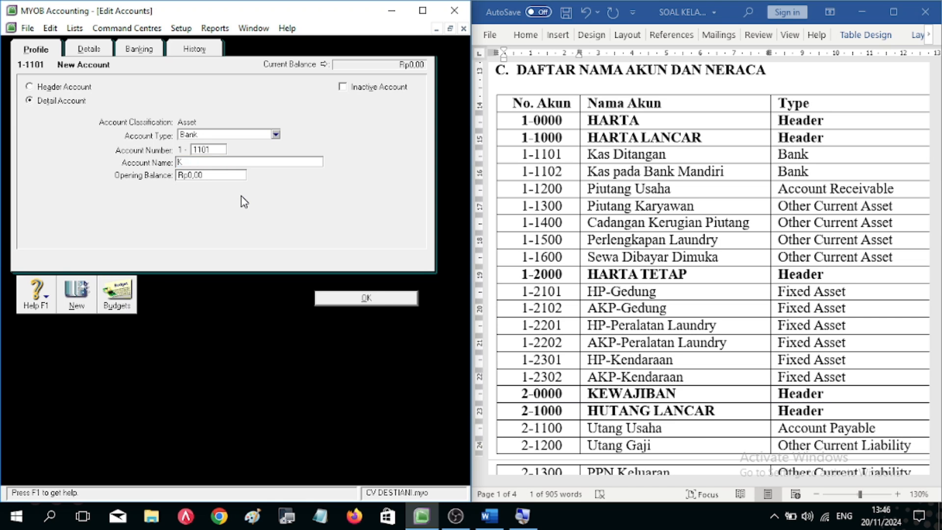
type("as Ditangan")
left_click(190, 175)
left_click(201, 176)
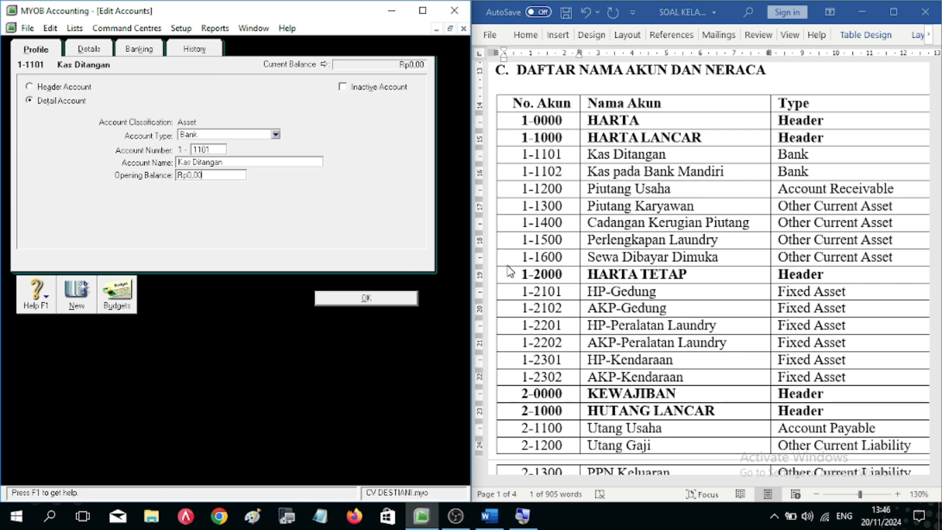
Step: Examine the Kas Ditangan balance in the Word document's Neraca table and the setup commands for entering account opening balances
scroll(691, 273, "down", 10)
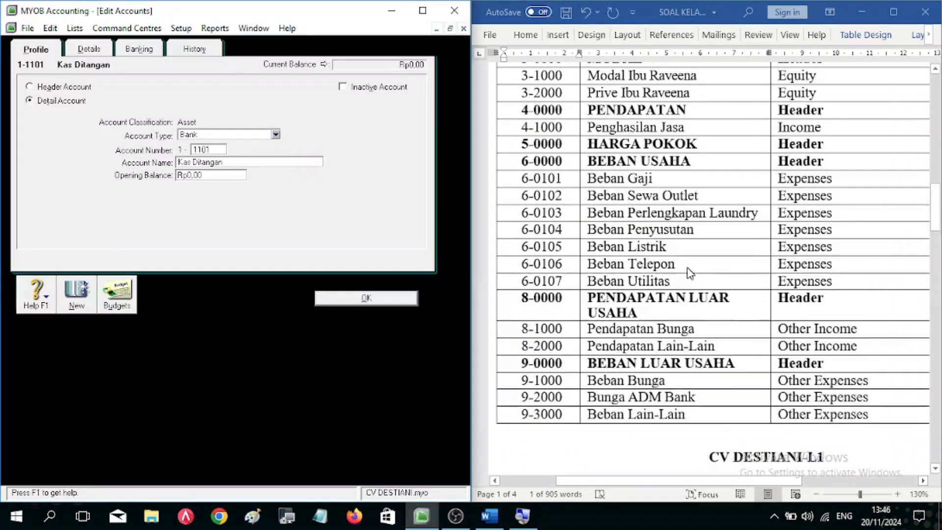
scroll(691, 273, "down", 5)
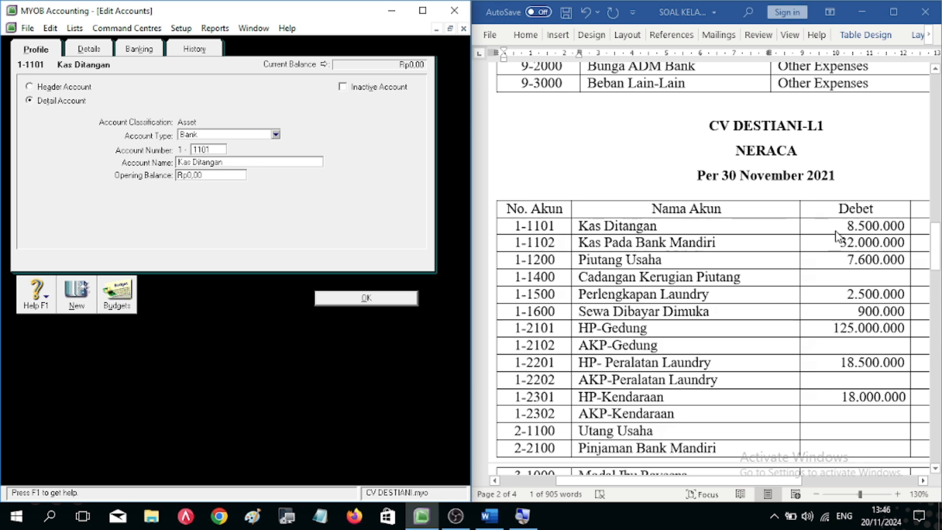
scroll(837, 237, "up", 8)
scroll(837, 236, "up", 5)
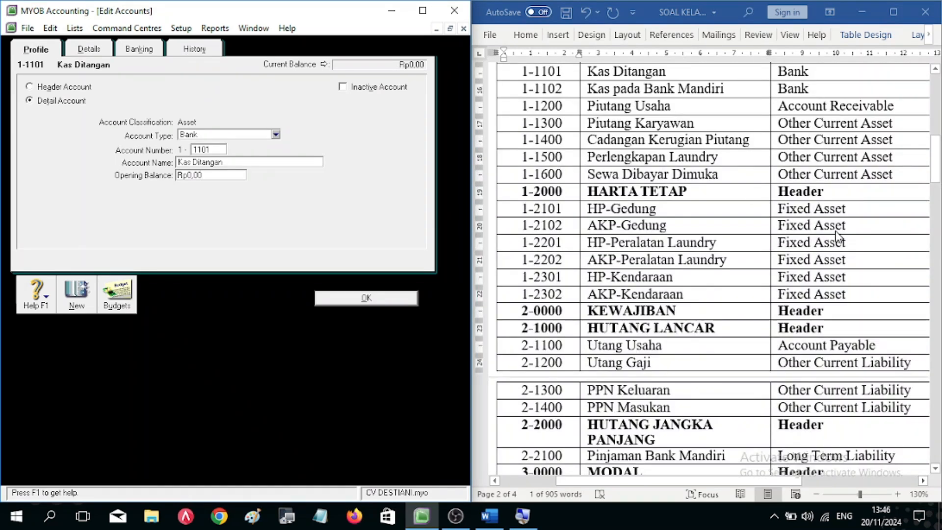
scroll(837, 235, "up", 2)
scroll(838, 237, "down", 1)
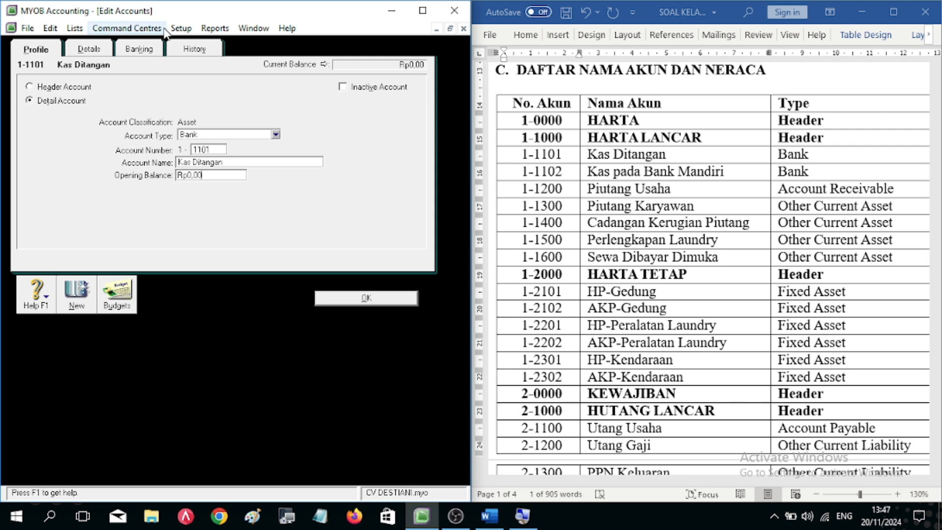
left_click(181, 29)
mouse_move(230, 61)
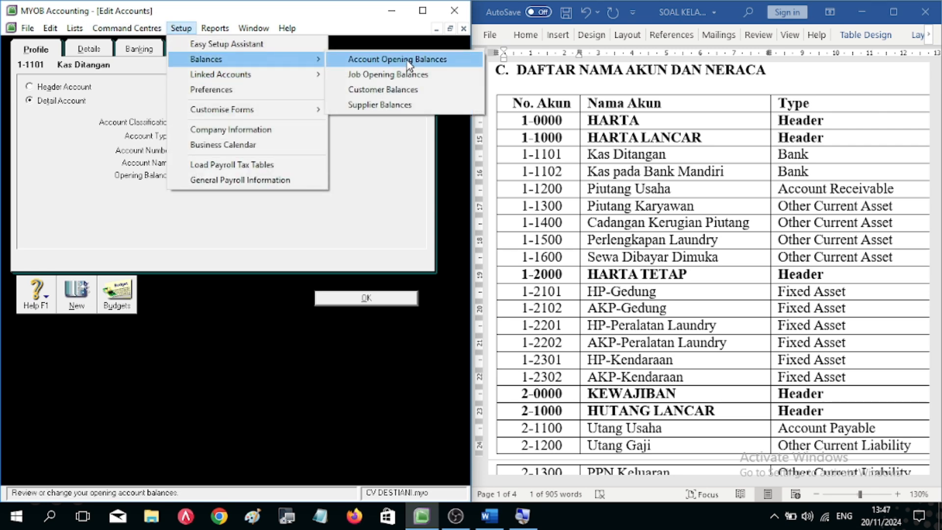
left_click(383, 206)
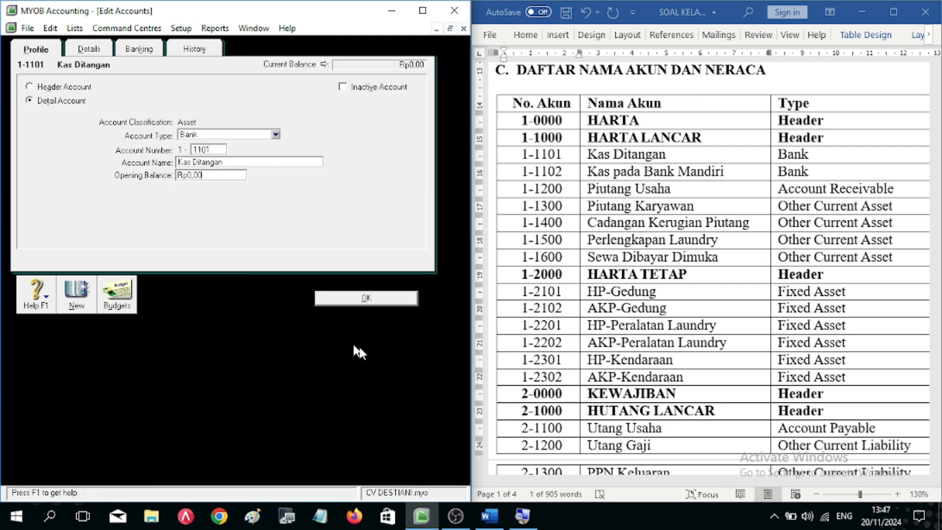
Step: Save the Kas Ditangan account and start another new detail account with the account type Bank
left_click(400, 301)
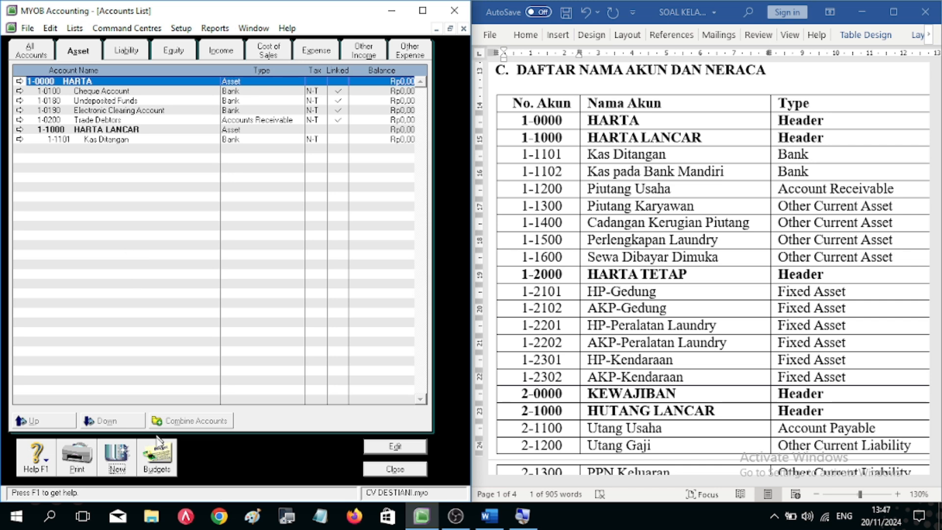
left_click(113, 469)
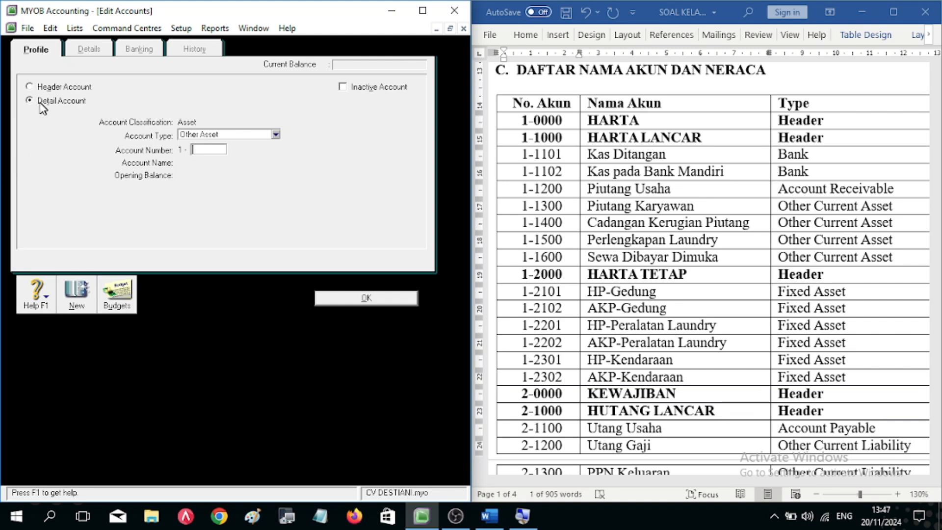
left_click(276, 135)
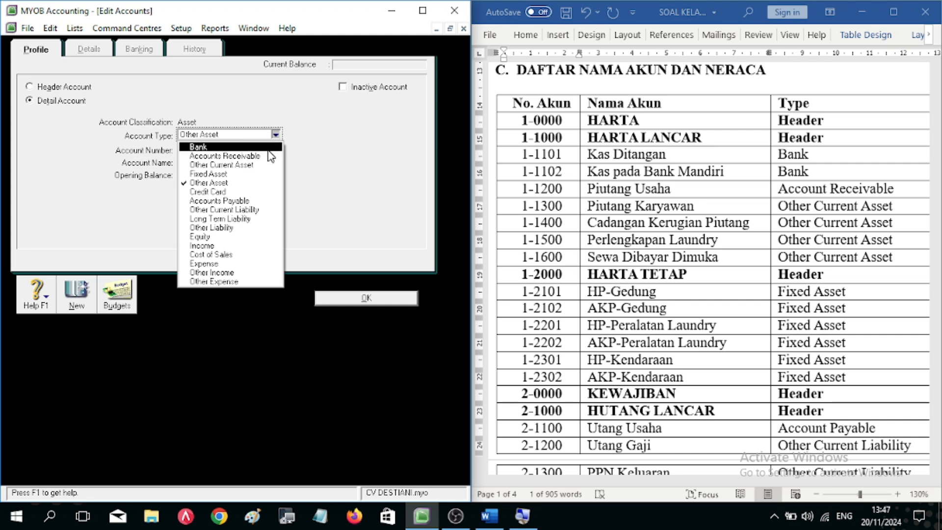
left_click(196, 144)
left_click(214, 150)
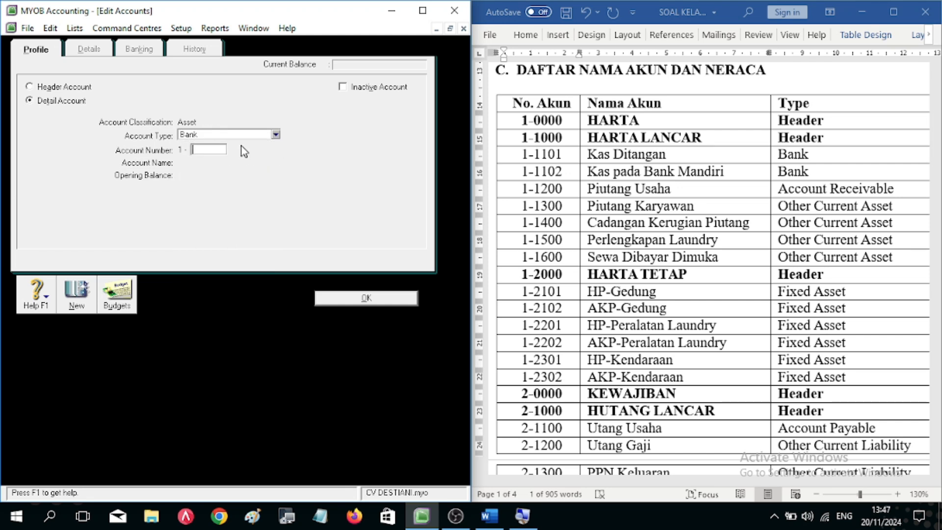
Step: Number the new bank account 1-1102, name it Kas pada Bank Mandiri by copying the name from Word, and save it
type("1102")
key("Tab")
left_click(666, 180)
left_click_drag(724, 168, 599, 172)
key("ctrl+c")
left_click(231, 170)
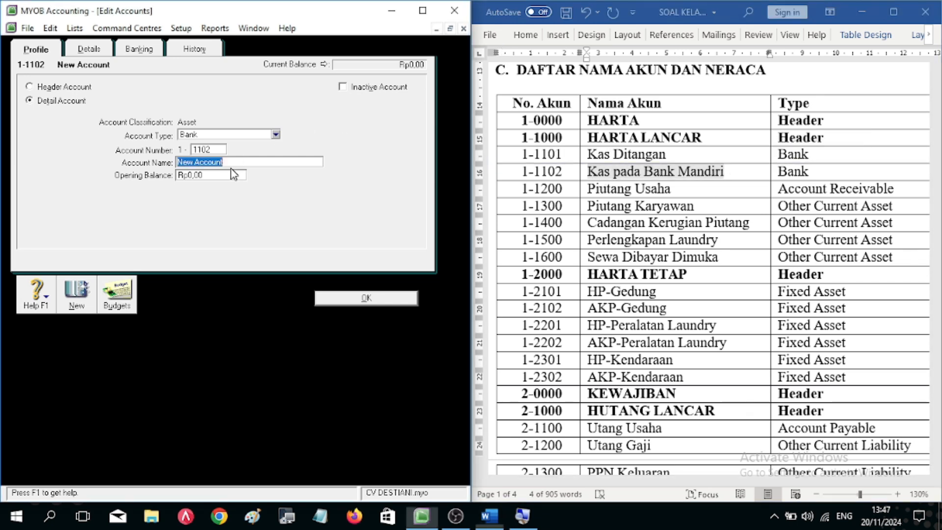
key("ctrl+v")
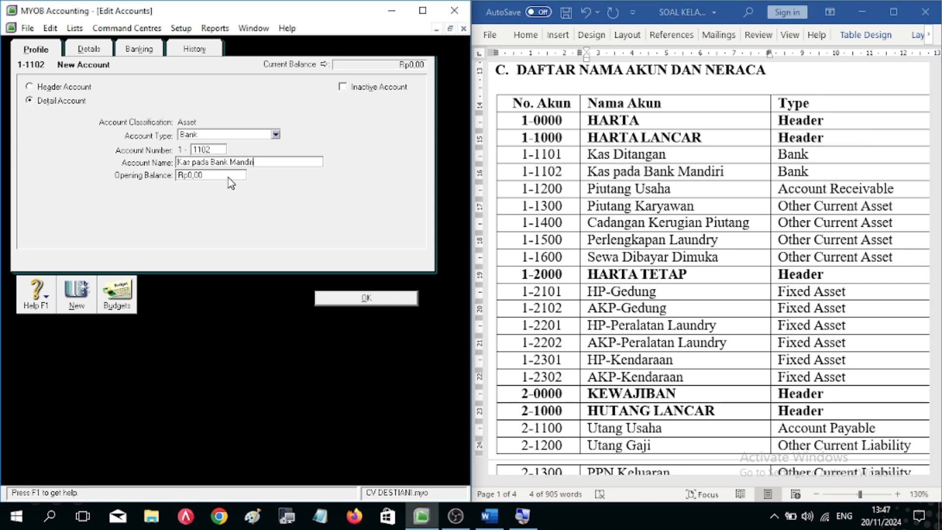
left_click(364, 297)
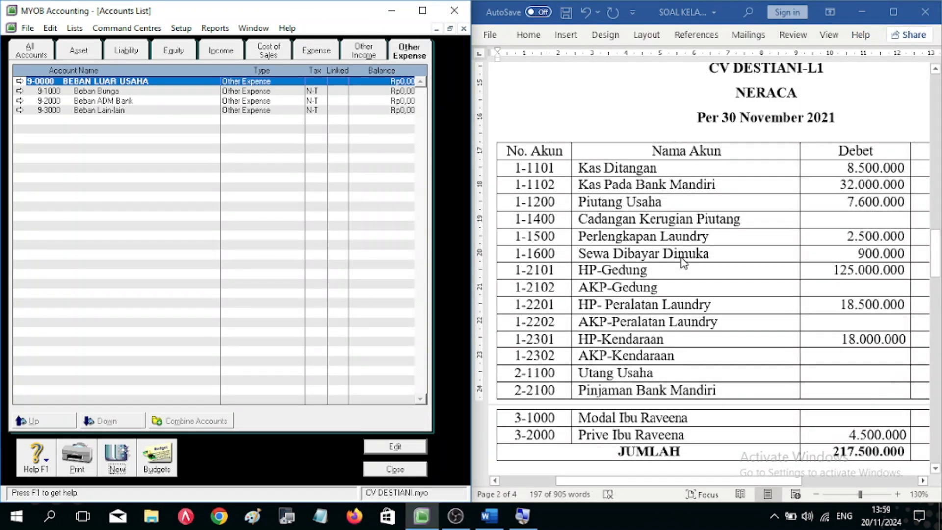
Step: Review the complete list of all accounts against the account table and the Neraca table in the Word document
scroll(687, 261, "down", 2)
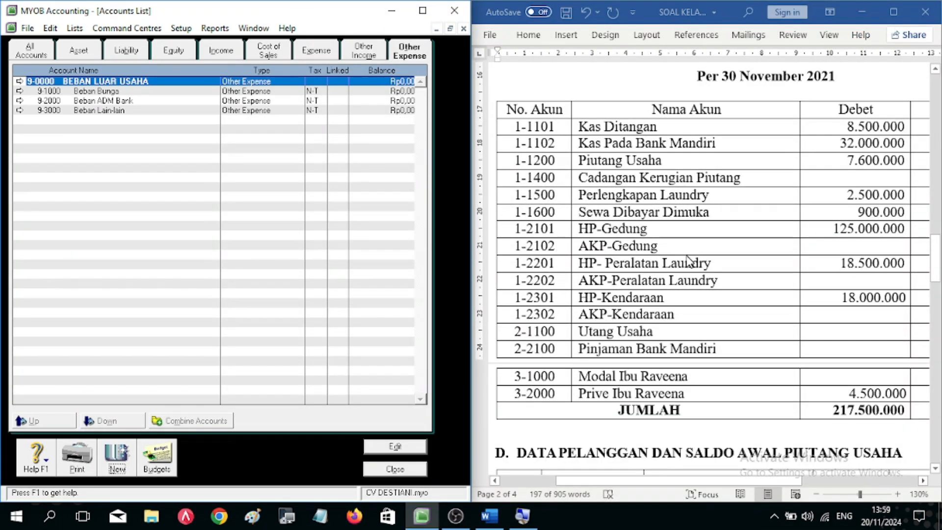
left_click(38, 51)
scroll(135, 251, "down", 3)
scroll(136, 251, "down", 5)
scroll(133, 304, "up", 8)
scroll(132, 305, "up", 2)
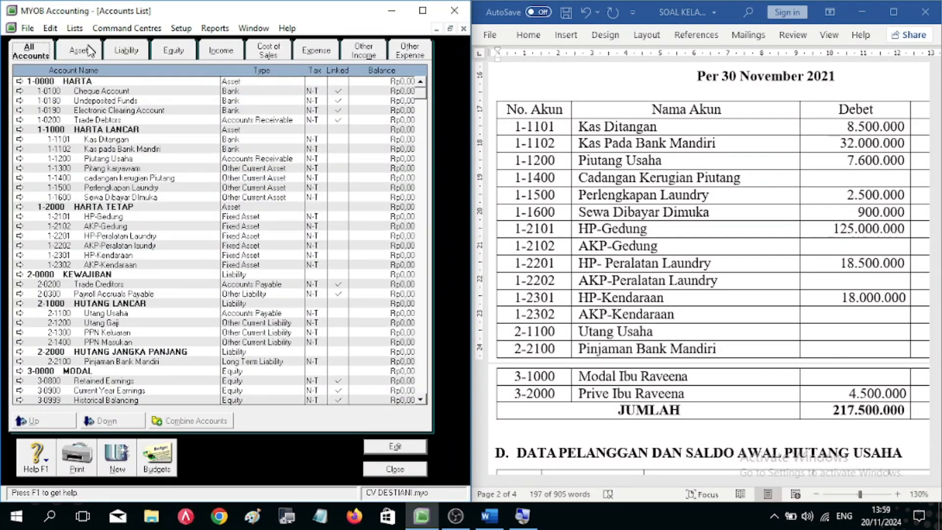
scroll(791, 294, "up", 8)
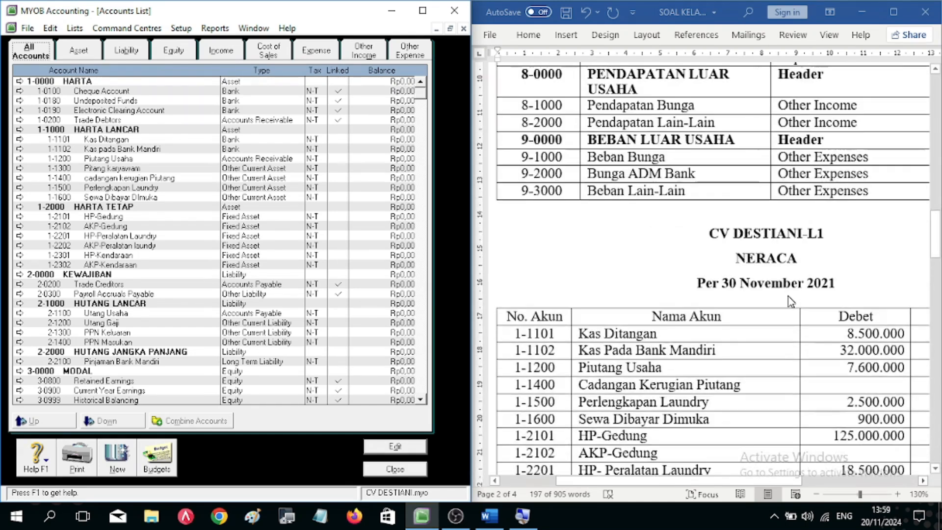
scroll(789, 298, "up", 3)
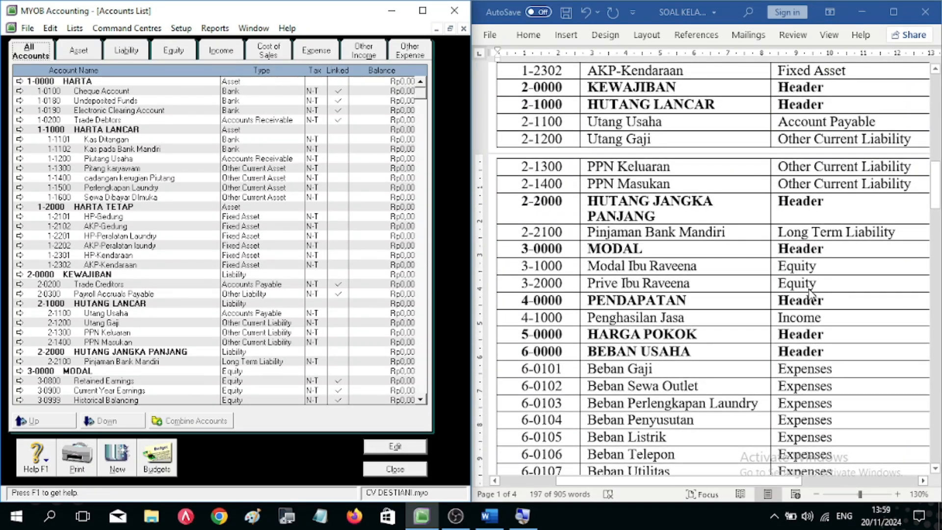
scroll(810, 297, "down", 10)
scroll(814, 297, "down", 3)
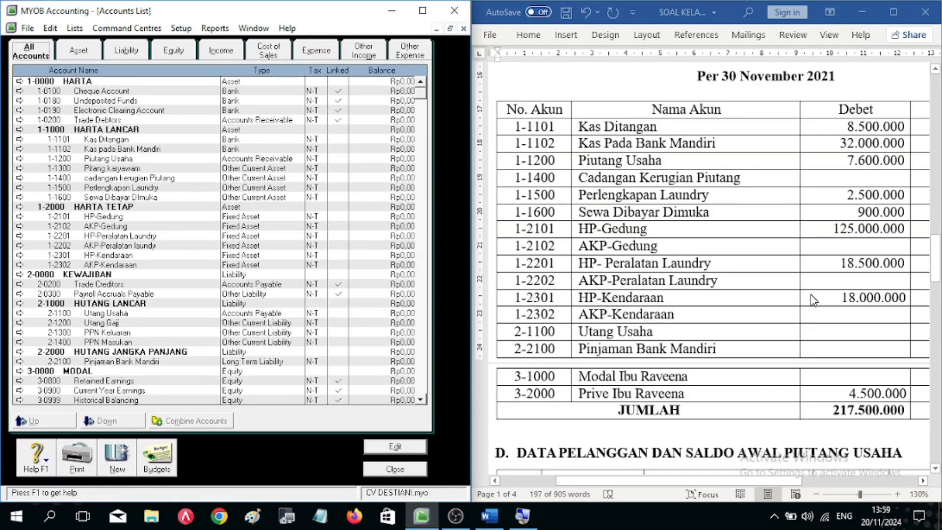
Step: Narrow the Nama Akun, Debet and Kredit columns of the Neraca table in Word so both amount columns fit in view
left_click_drag(692, 484, 731, 483)
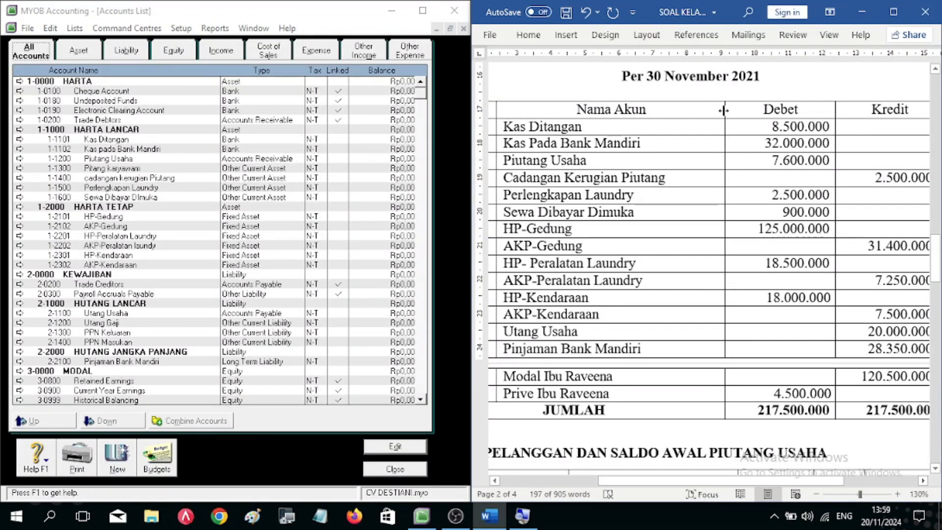
left_click_drag(725, 109, 687, 109)
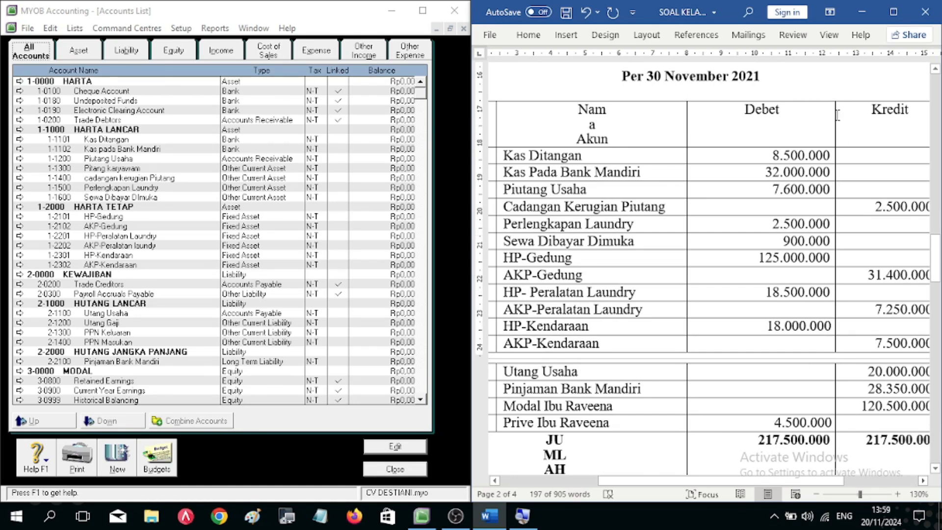
left_click_drag(833, 115, 789, 118)
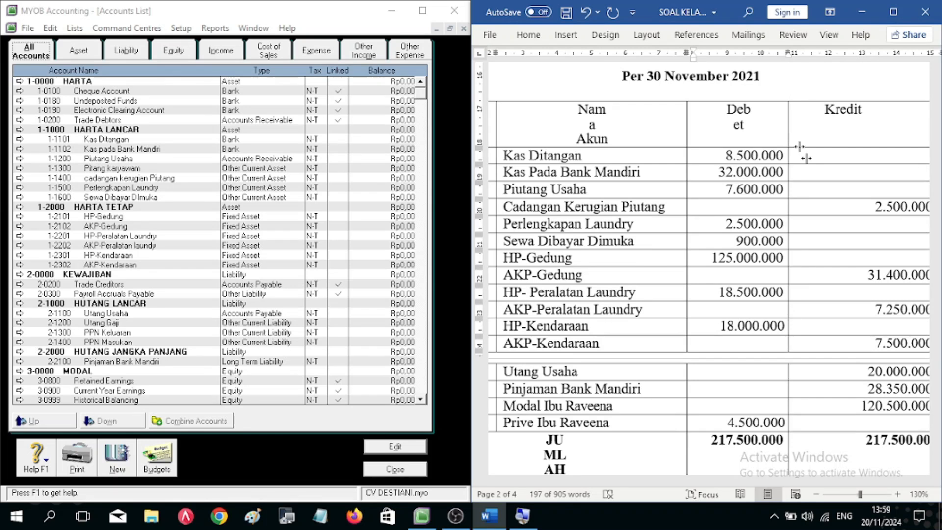
left_click_drag(769, 482, 802, 482)
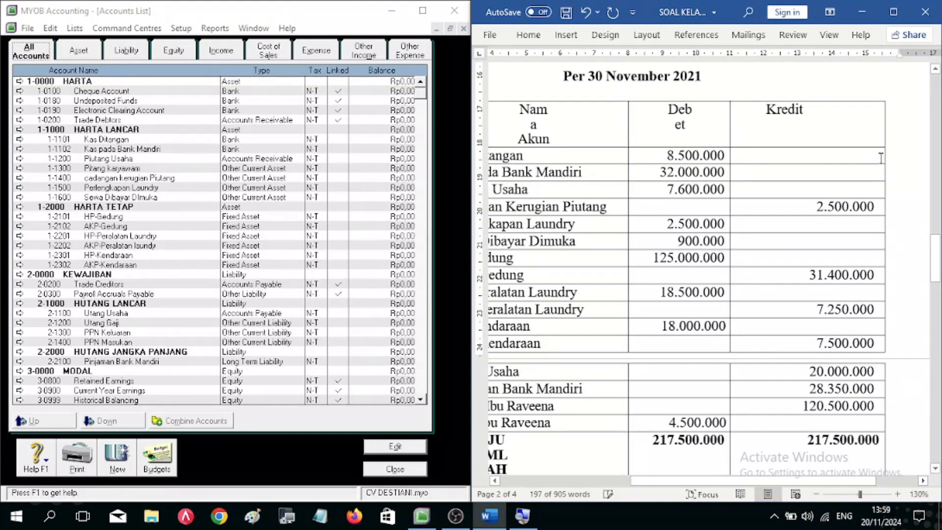
left_click_drag(884, 121, 823, 122)
left_click_drag(771, 482, 730, 483)
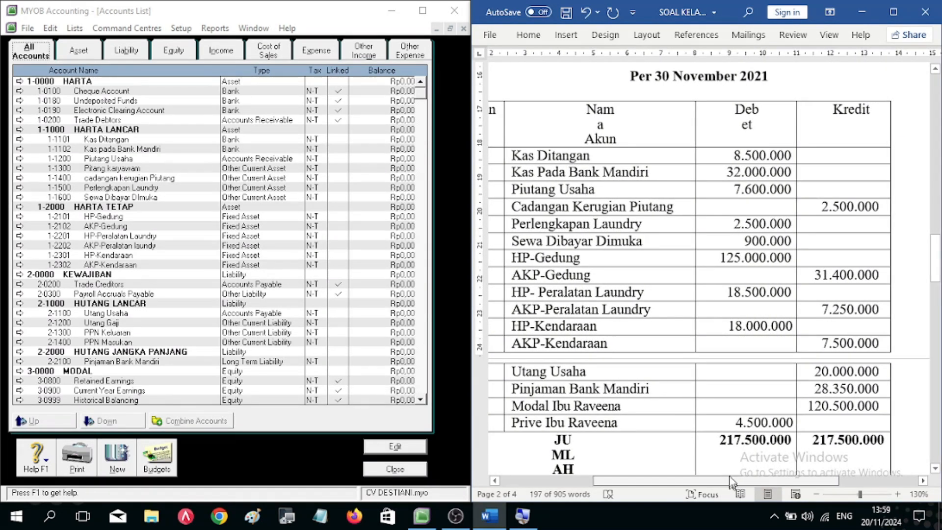
scroll(722, 306, "down", 2)
left_click_drag(746, 483, 727, 481)
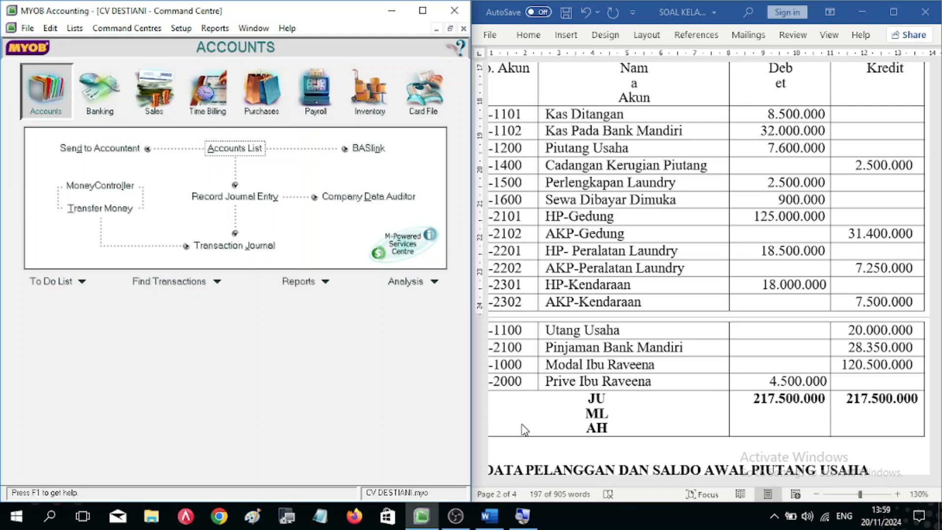
Step: Close the accounts list, open the Account Opening Balances setup and select the opening balance of Kas Ditangan
left_click(395, 469)
left_click(181, 28)
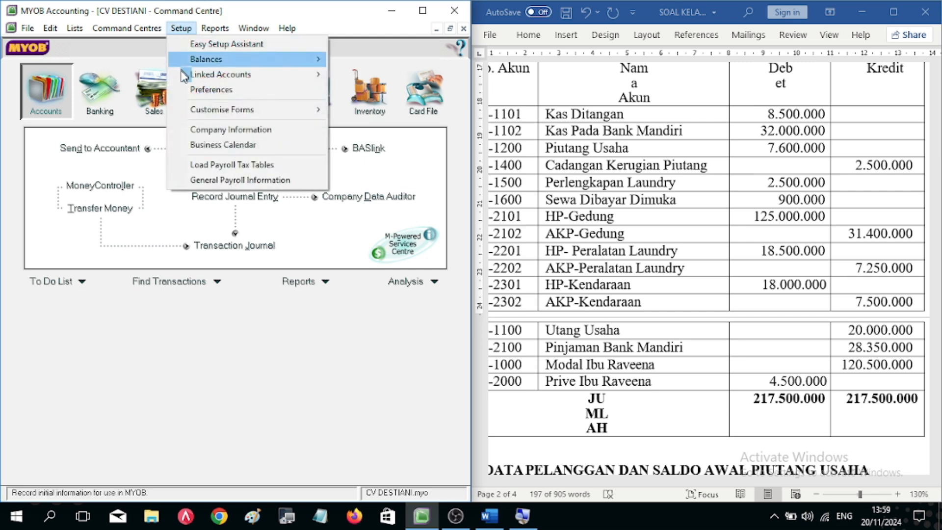
mouse_move(221, 61)
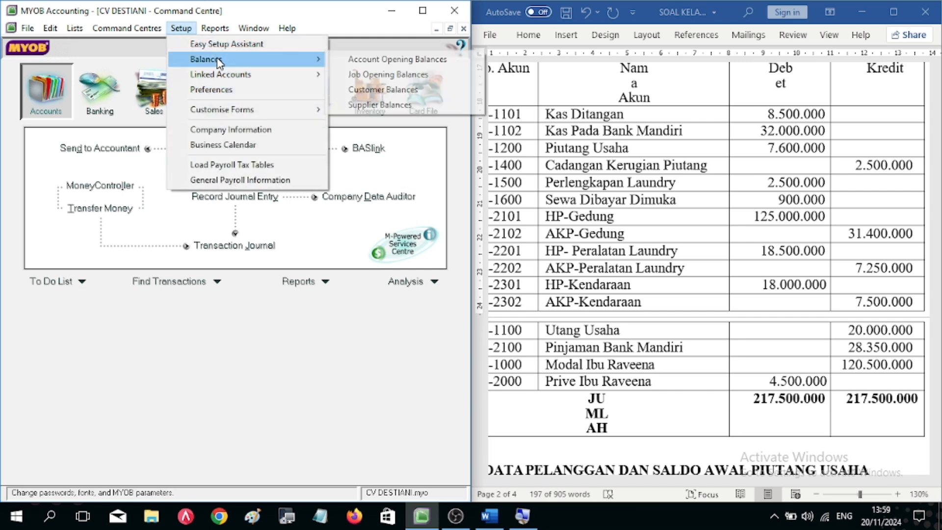
left_click(376, 60)
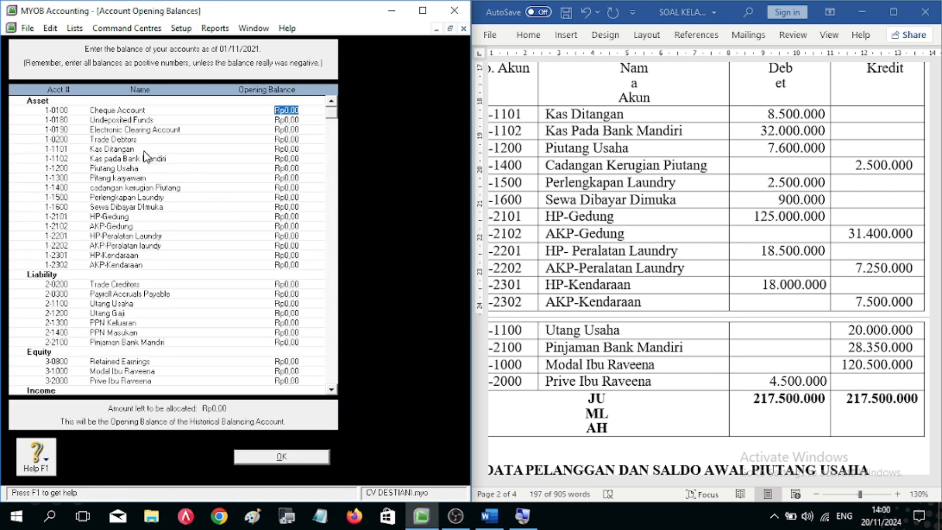
left_click(284, 150)
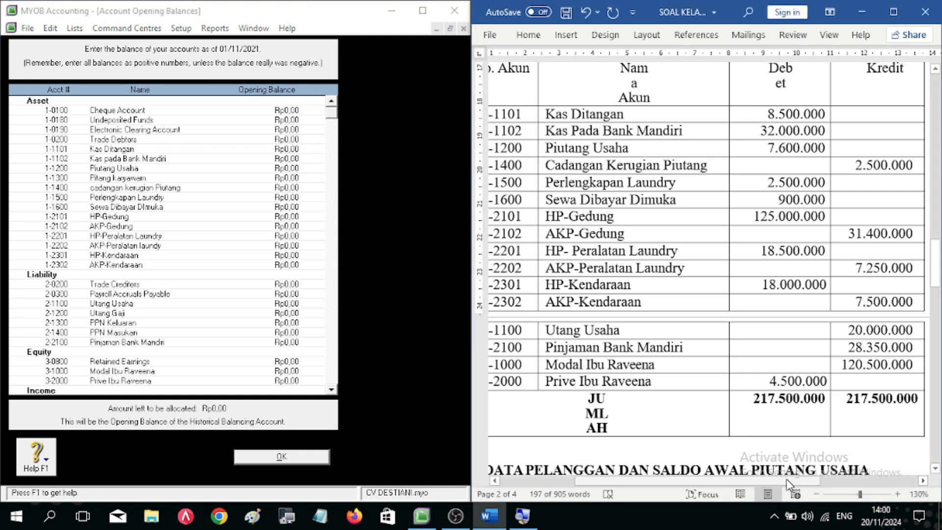
Step: Examine the asset account numbers and their Debet and Kredit amounts in Word's Neraca table, starting from the Kas Ditangan row
left_click_drag(785, 481, 769, 483)
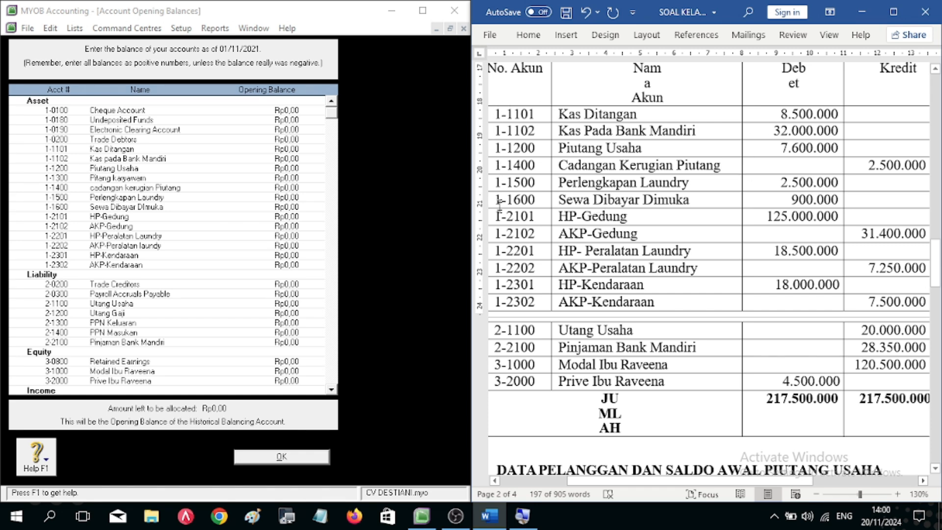
left_click_drag(497, 114, 531, 303)
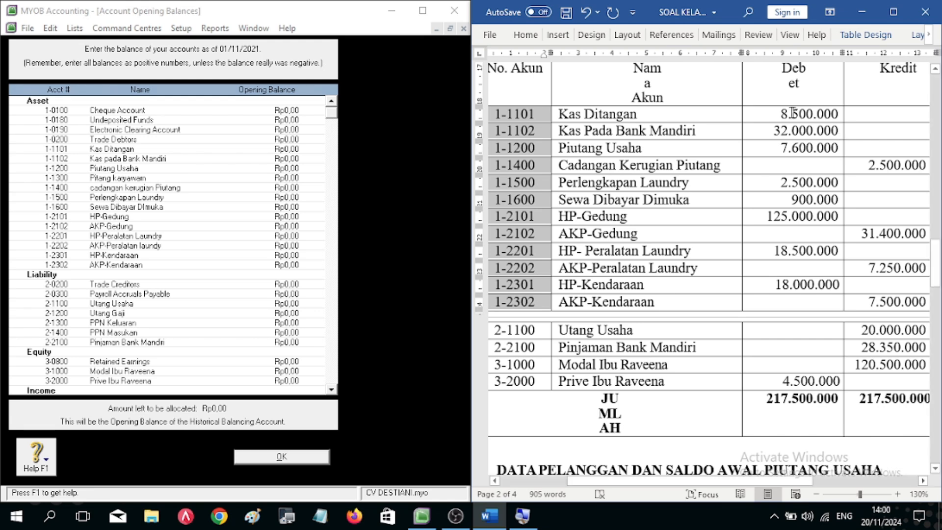
left_click_drag(780, 113, 878, 302)
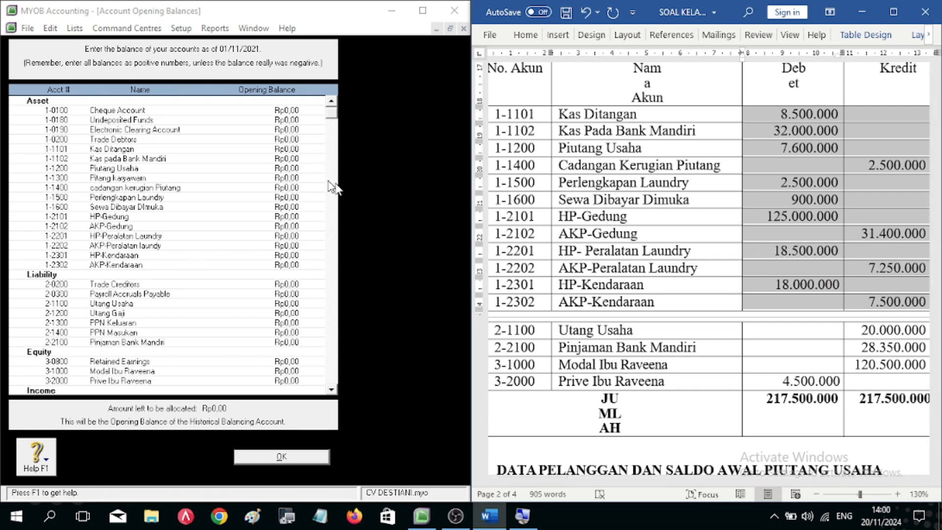
left_click(638, 116)
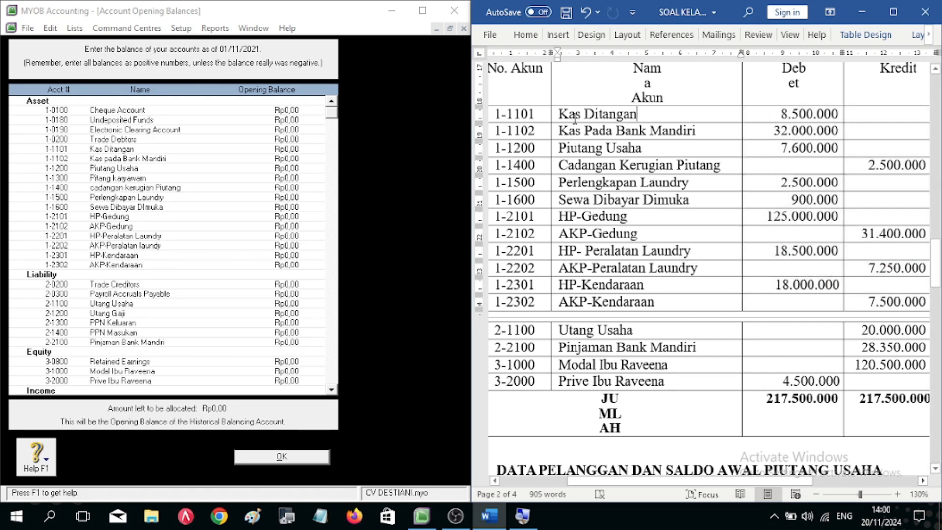
left_click_drag(575, 118, 802, 118)
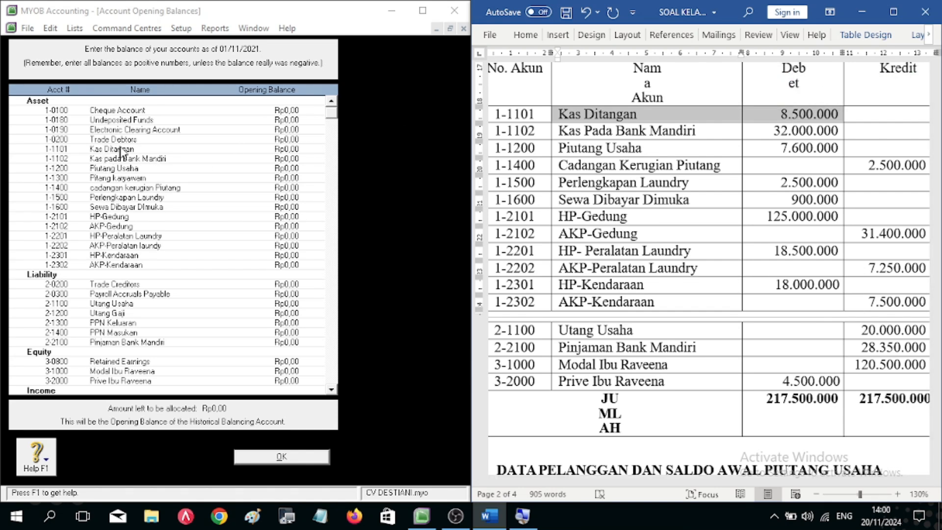
Step: Enter 8.500.000 as the opening balance of Kas Ditangan
left_click(287, 148)
left_click(286, 150)
key("BackSpace")
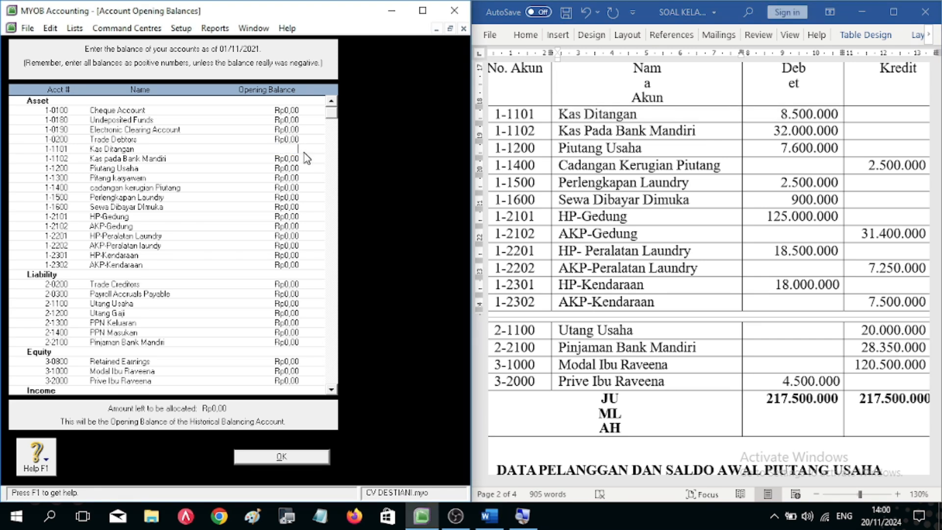
type("8.500.000")
key("Tab")
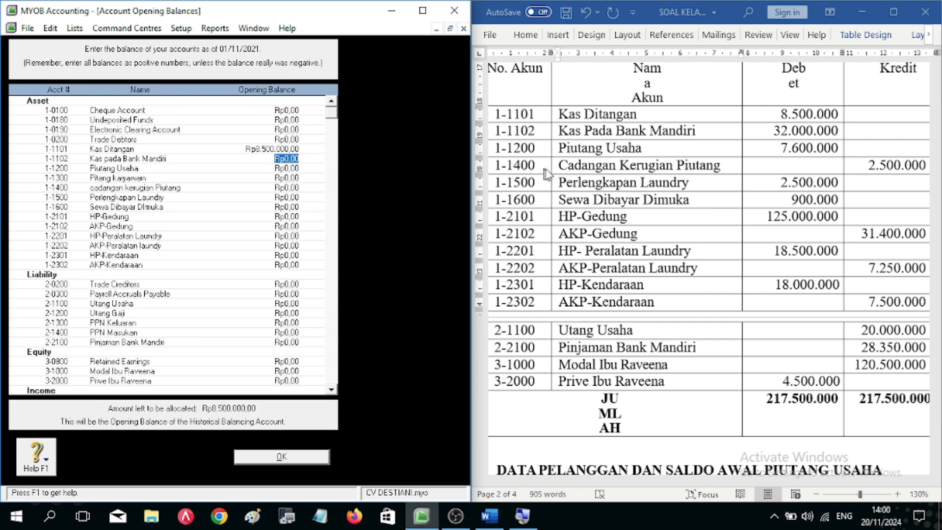
Step: Highlight the Cadangan Kerugian Piutang name and Kredit amount in Word, and set the opening balance of Kas pada Bank Mandiri to 32.000.000 in MYOB
key("alt+Tab")
left_click_drag(560, 167, 708, 165)
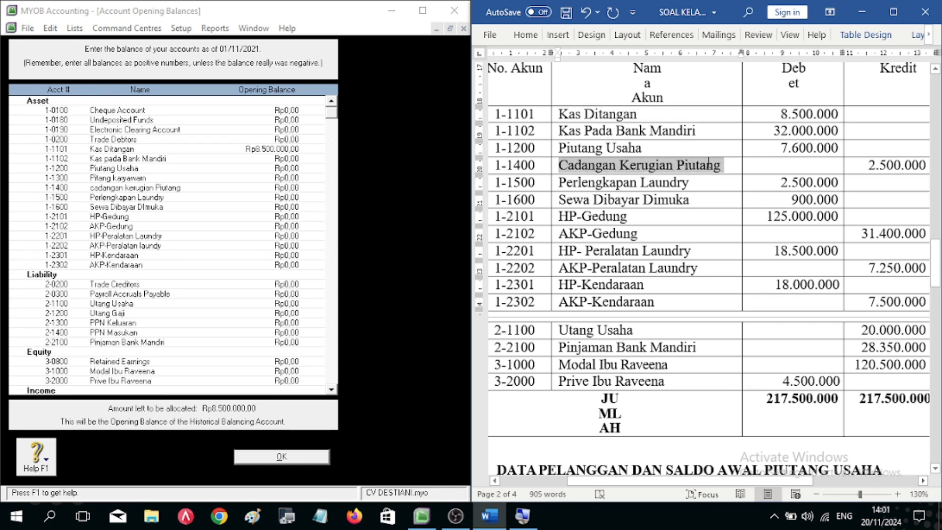
left_click_drag(867, 165, 932, 172)
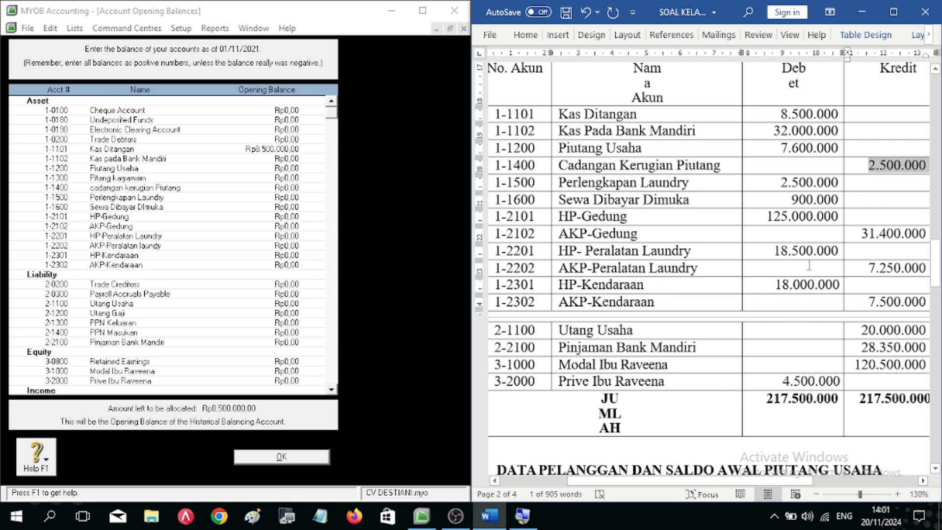
left_click(282, 158)
key("BackSpace")
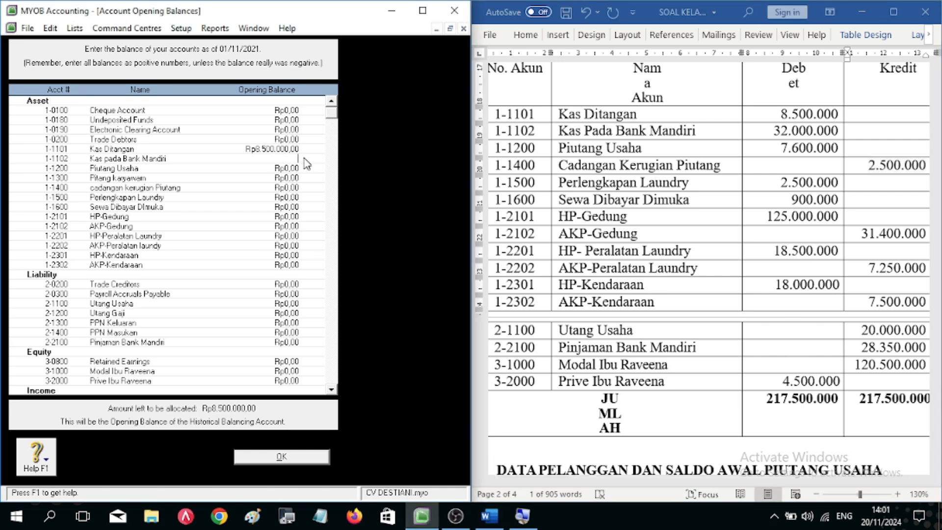
type("32.000.000")
key("Tab")
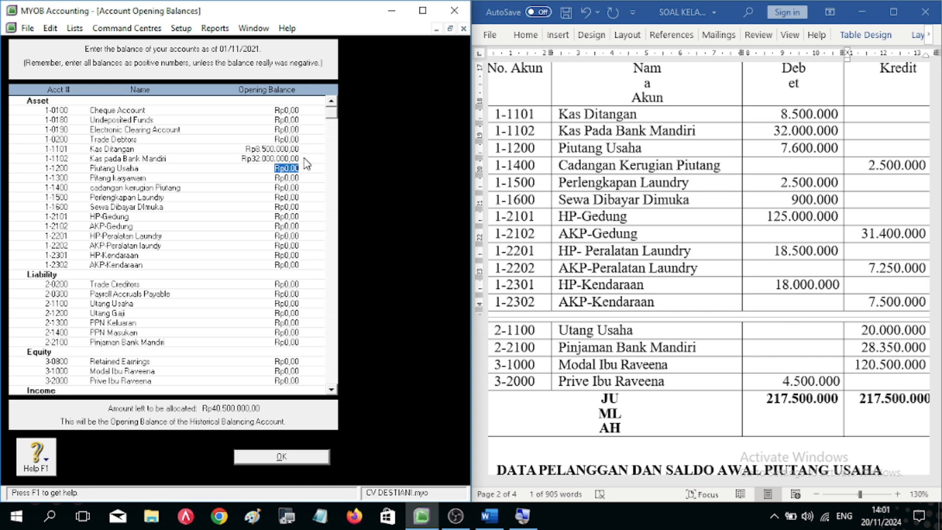
Step: Enter 7.600.000 as the opening balance of Piutang Usaha, correcting the mistyped digits
type("7500")
key("BackSpace")
key("BackSpace")
key("BackSpace")
key("BackSpace")
key("BackSpace")
type("600.000")
key("Tab")
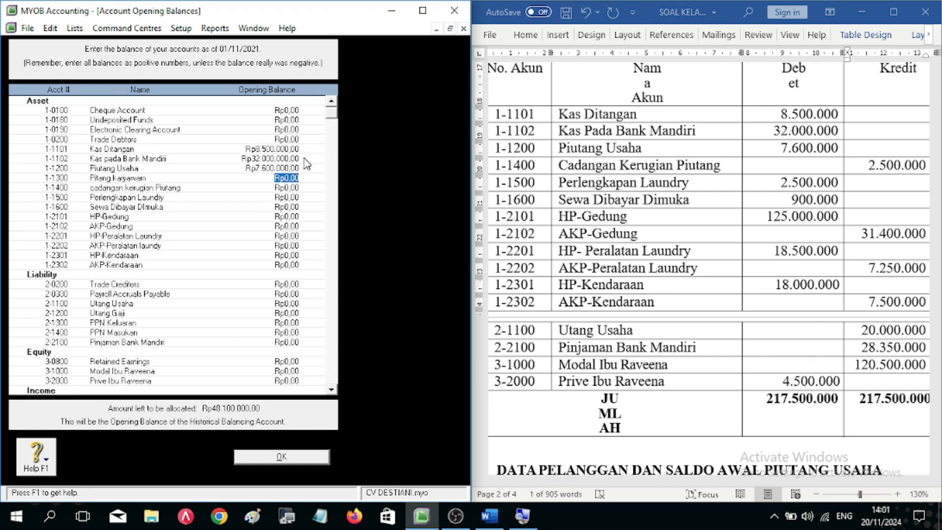
key("BackSpace")
type("-2500000")
key("Tab")
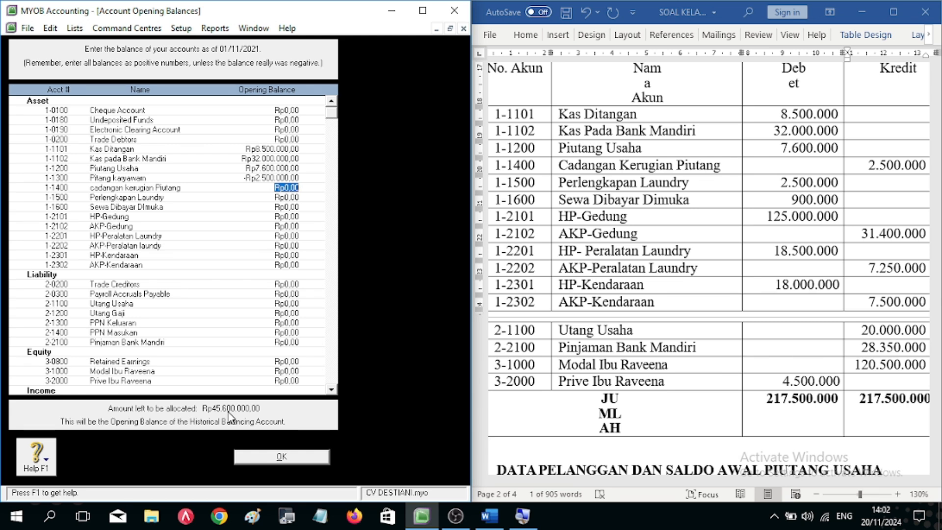
key("Up")
key("Delete")
Step: Enter -2.500.000 as the opening balance of account 1-1400, Cadangan Kerugian Piutang
key("Down")
type("-2")
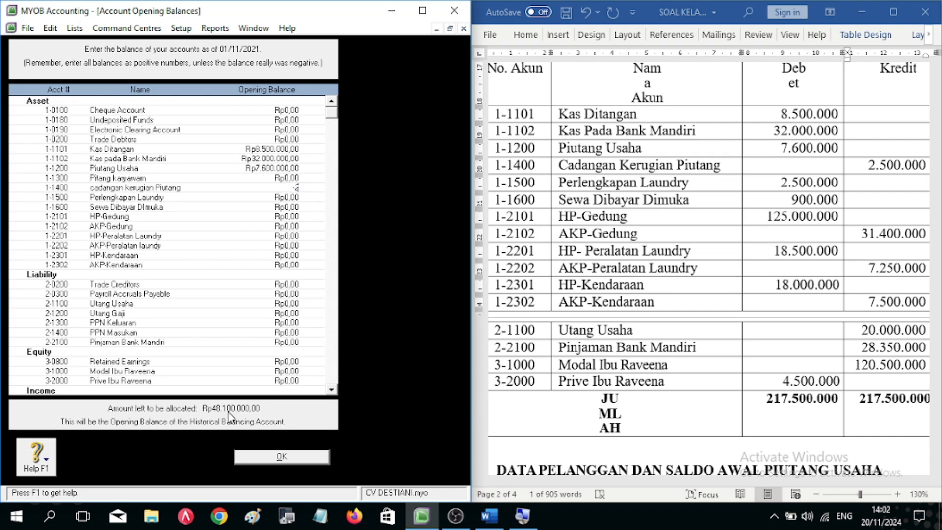
type("500000")
key("Down")
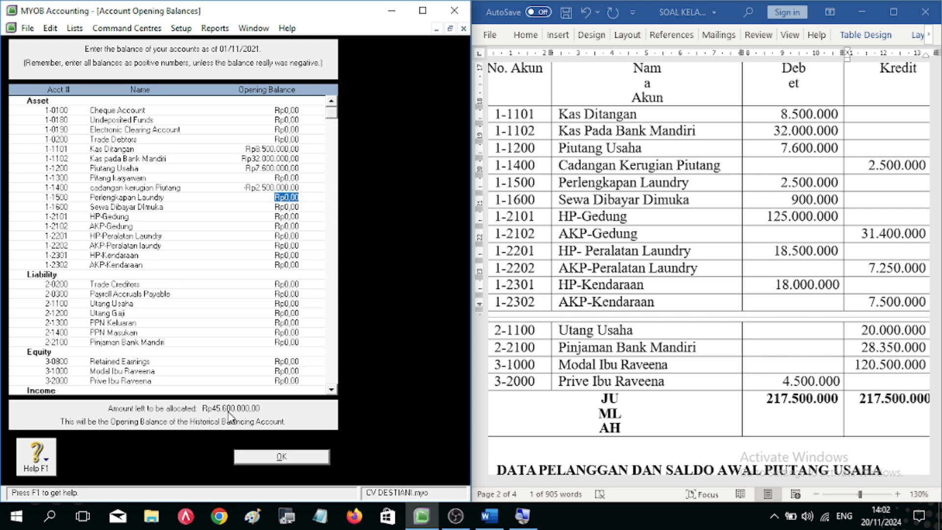
Step: Set the opening balances of Perlengkapan Laundry to 2.500.000 and Sewa Dibayar Dimuka to 900.000
type("2500000")
key("Down")
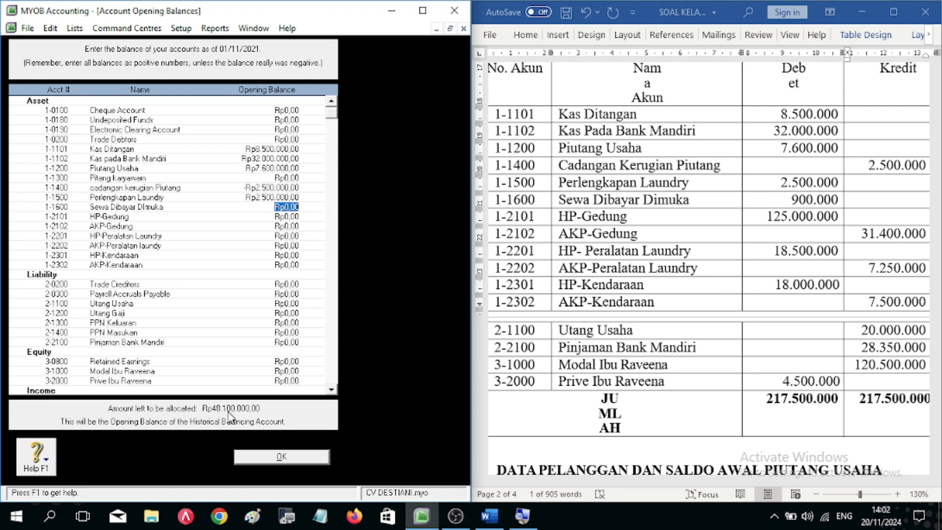
type("900000")
key("Down")
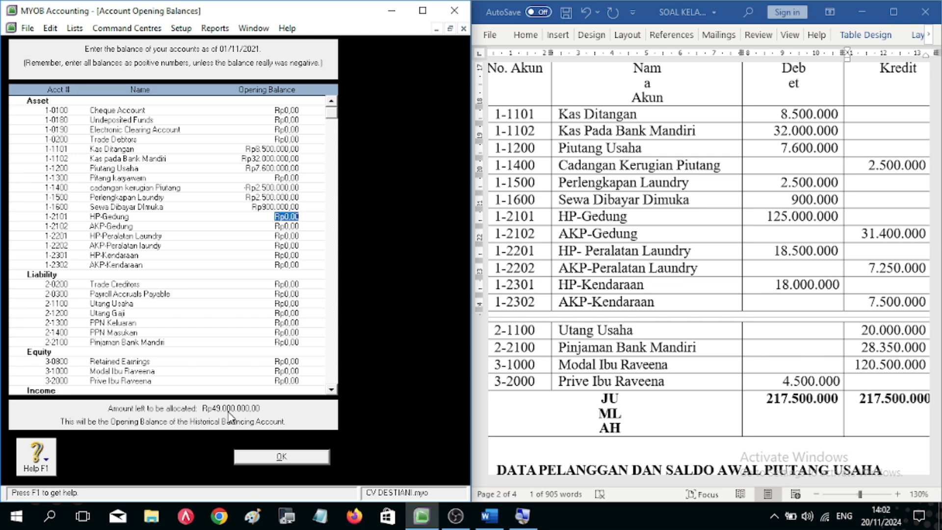
Step: Enter opening balances of 125.000.000 for HP-Gedung and 31.400.000 for AKP-Gedung
type("125000000")
key("Down")
type("31.400.000")
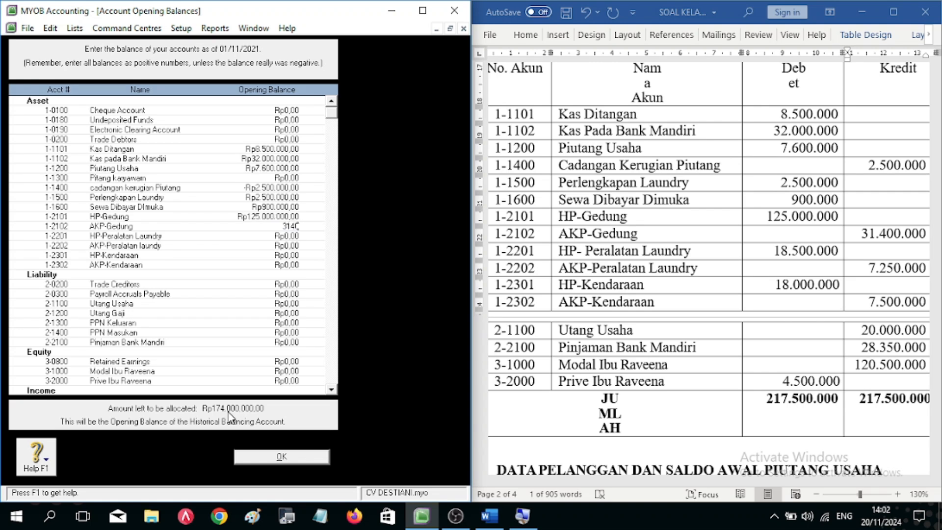
Step: Enter 18.500.000 as the opening balance of HP-Peralatan Laundry
key("Down")
type("18500000")
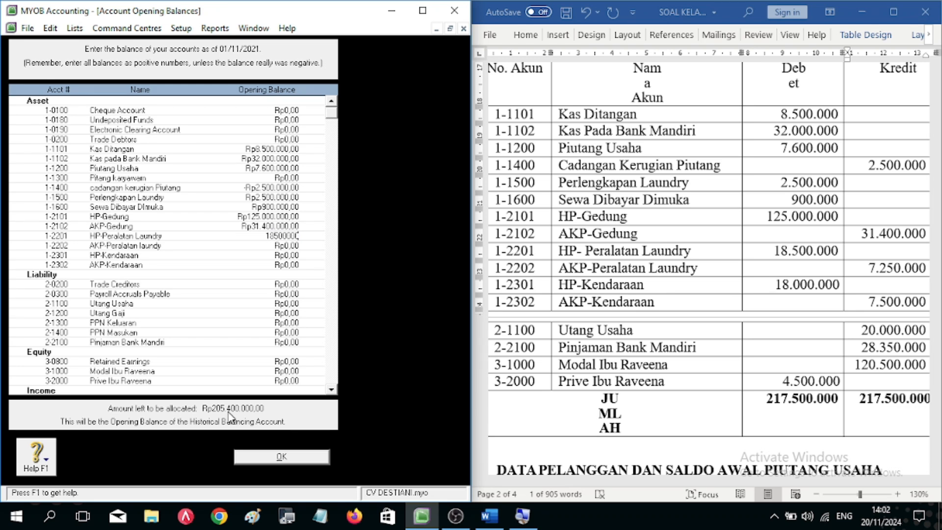
key("Down")
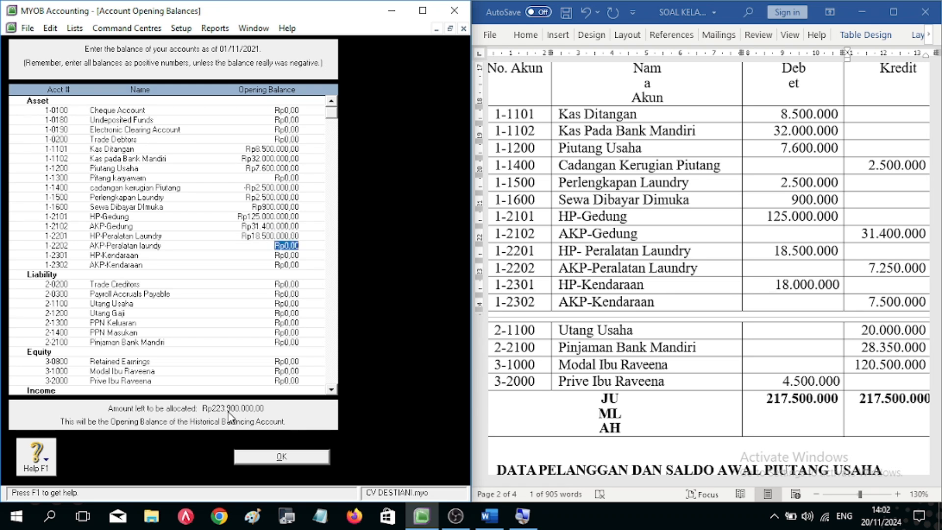
Step: Correct the opening balance of AKP-Gedung to the negative amount -31.400.000
key("Up")
key("Up")
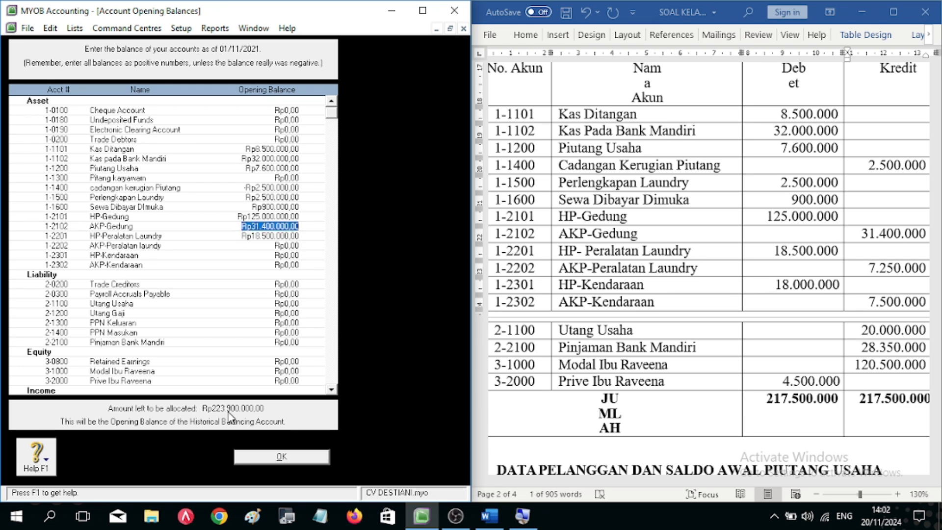
key("Delete")
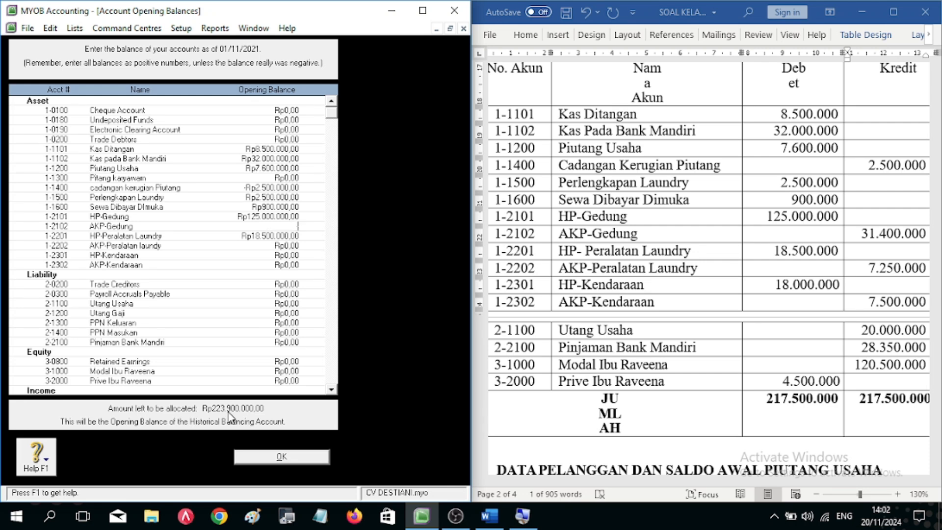
type("-Rp31.")
type("400.000")
key("Tab")
Step: Enter -7.250.000 as the opening balance of AKP-Peralatan Laundry
key("Delete")
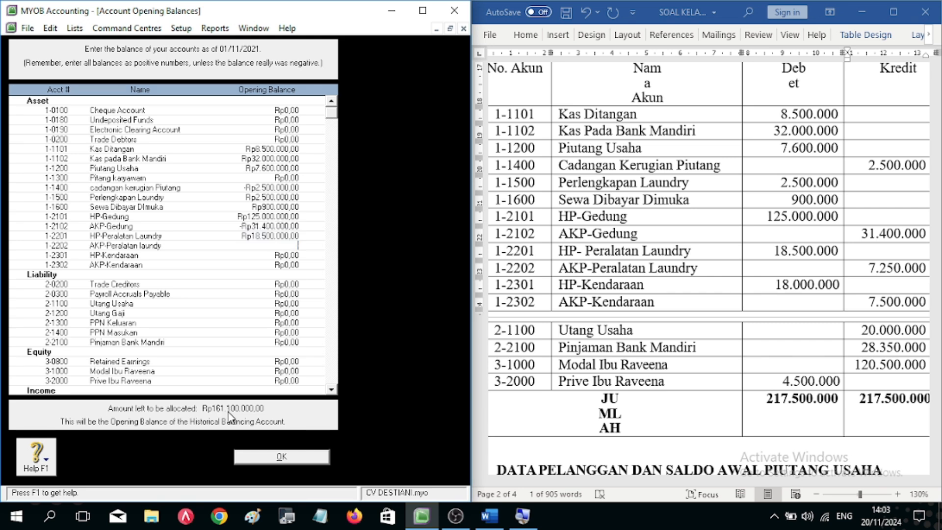
type("-Rp7.250.00")
type("0000")
key("Tab")
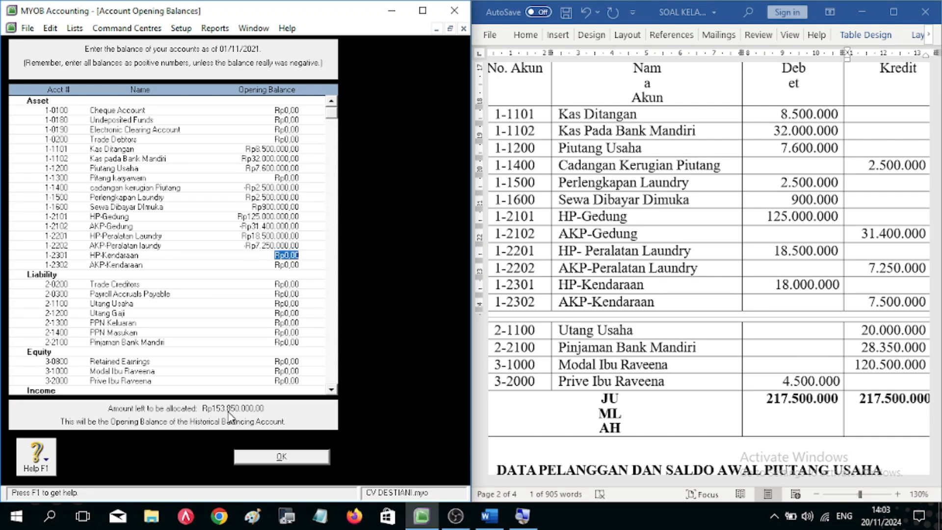
Step: Set the opening balances of HP-Kendaraan to 18.000.000 and AKP-Kendaraan to -7.500.000
key("Delete")
type("18.000.")
type("000000")
key("Tab")
key("Delete")
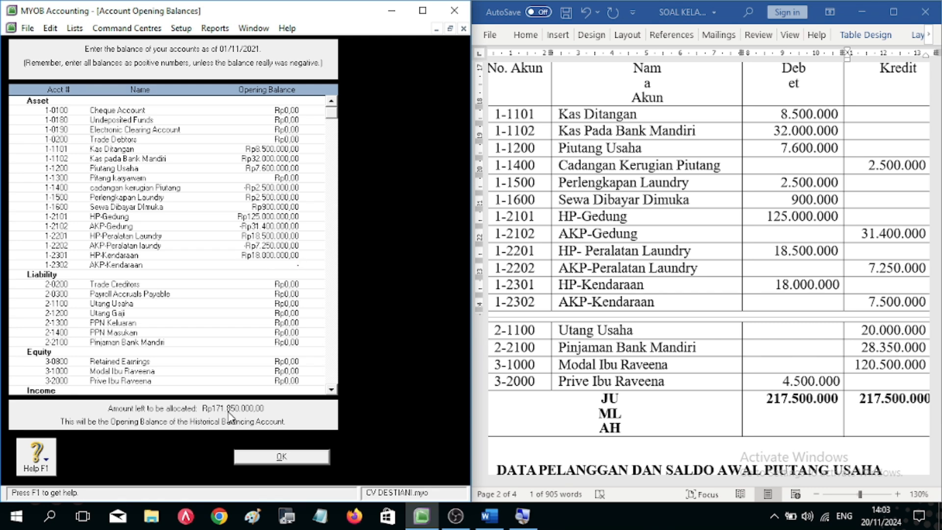
type("-7500000")
key("Tab")
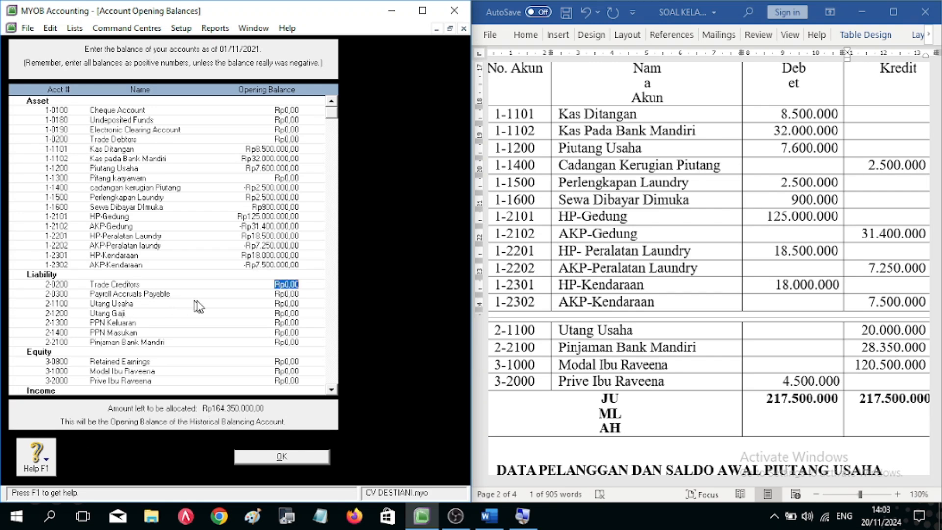
Step: Enter 20.000.000 as the opening balance of the liability account Utang Usaha
left_click(283, 304)
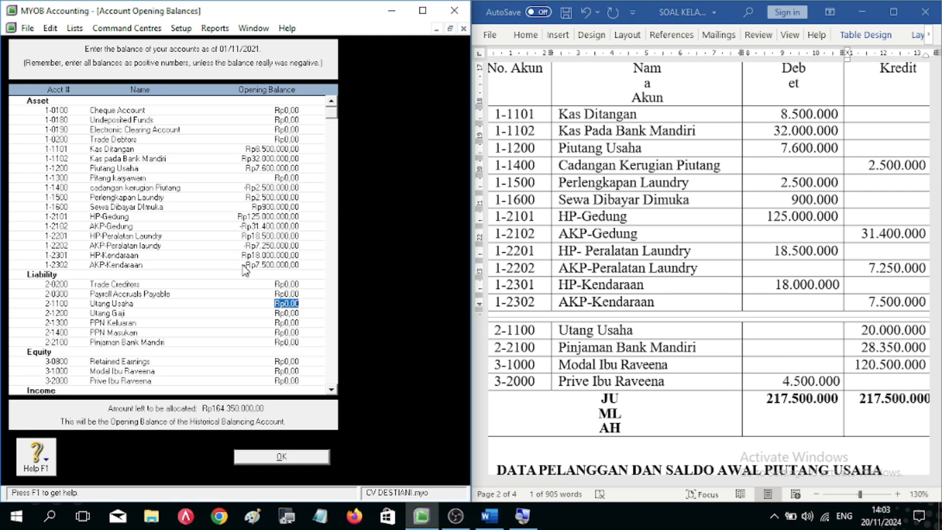
type("20000000")
key("Tab")
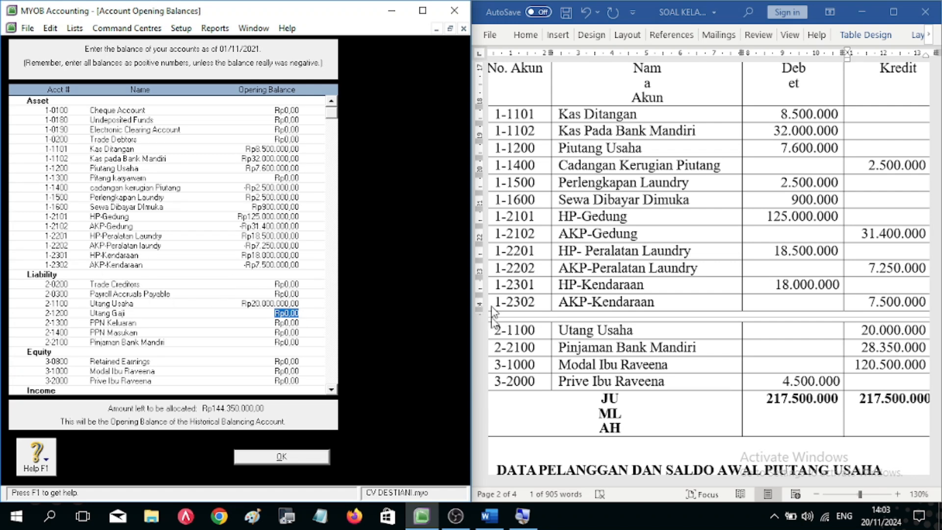
Step: Check the liability rows and their Kredit amounts in Word's Neraca table, and set the opening balance of Pinjaman Bank Mandiri to 28.350.000 in MYOB
key("alt+Tab")
left_click_drag(495, 329, 530, 348)
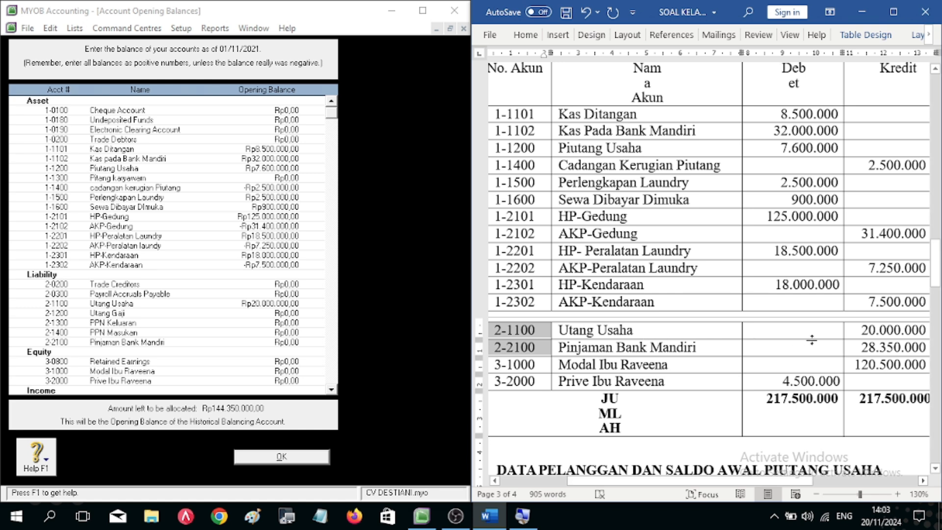
left_click_drag(863, 333, 898, 349)
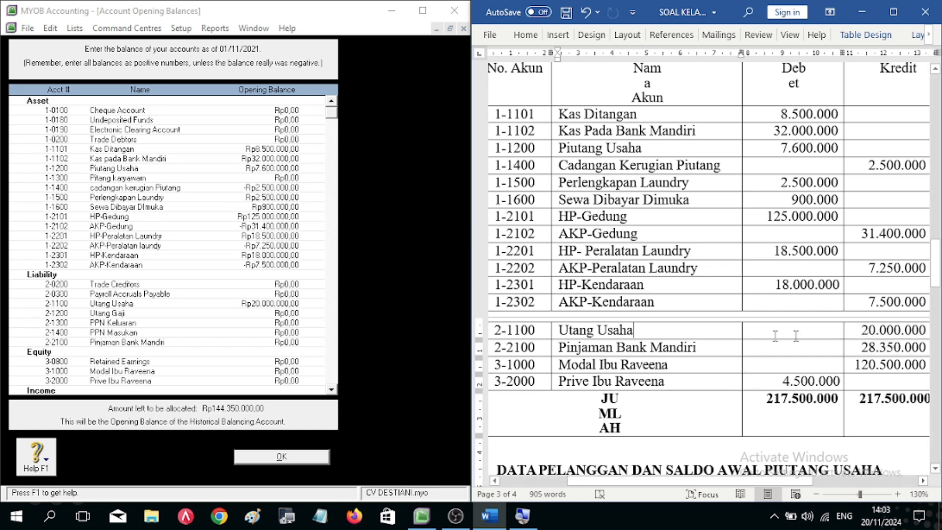
left_click_drag(863, 330, 903, 329)
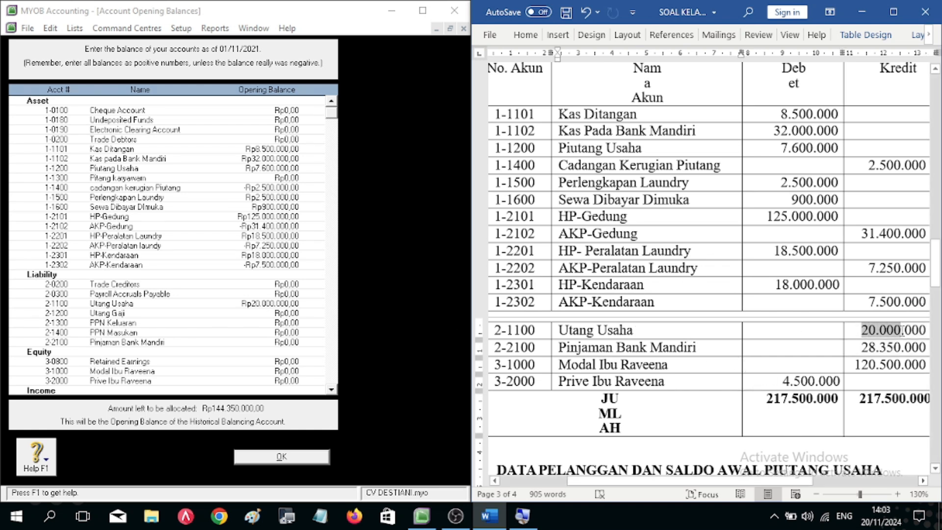
left_click_drag(861, 349, 897, 365)
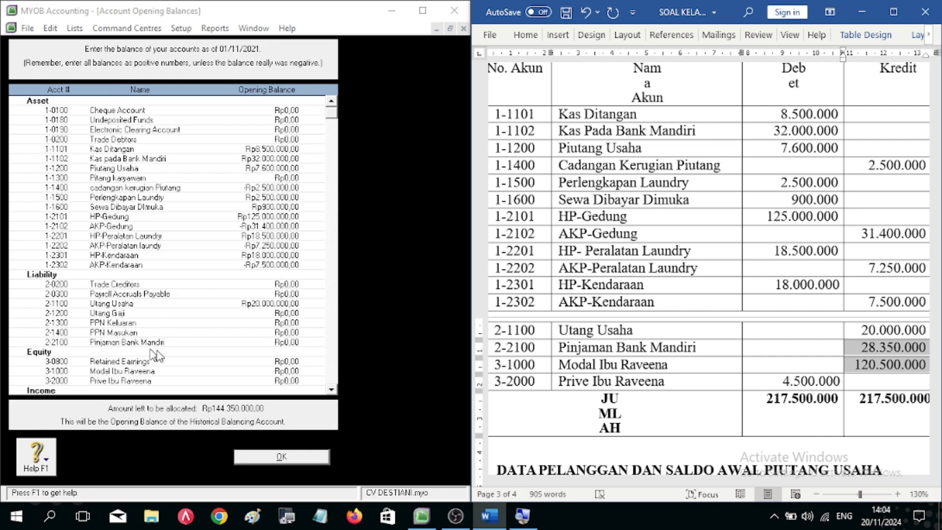
left_click(288, 342)
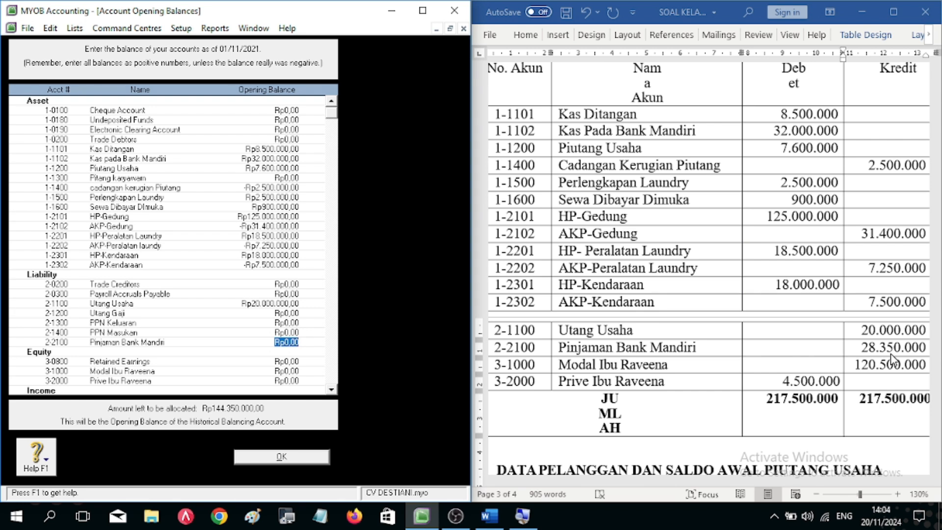
type("28350000")
key("Tab")
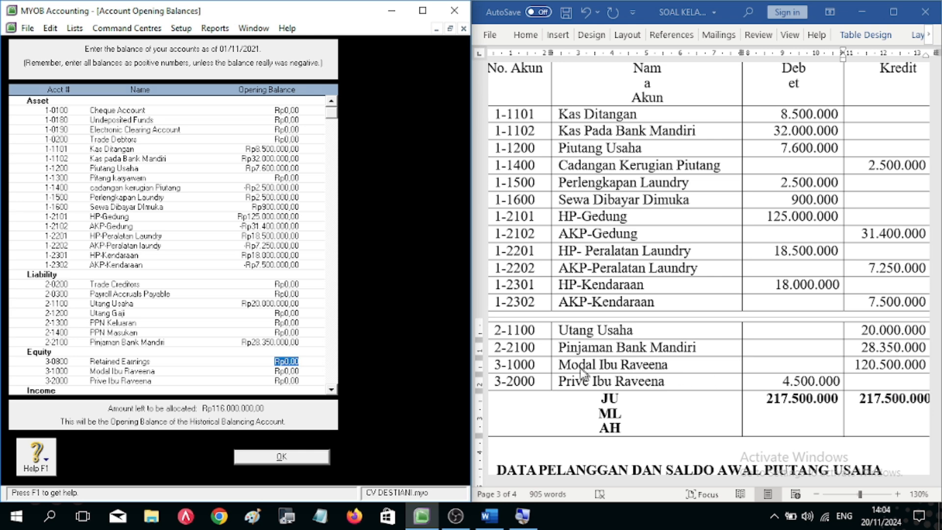
Step: Check the owner's capital (Modal) row in Word's Neraca table and set that account's opening balance to 120.500.000 in MYOB
scroll(206, 340, "down", 2)
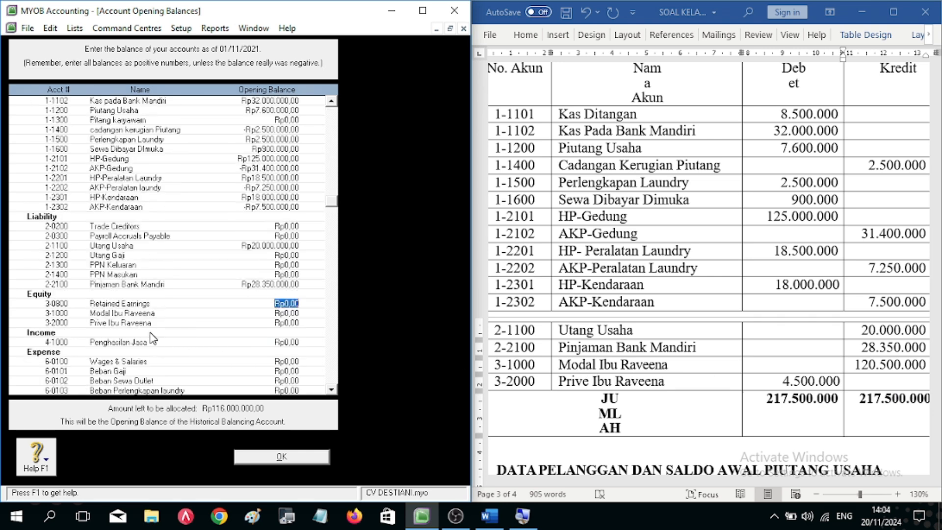
left_click(286, 313)
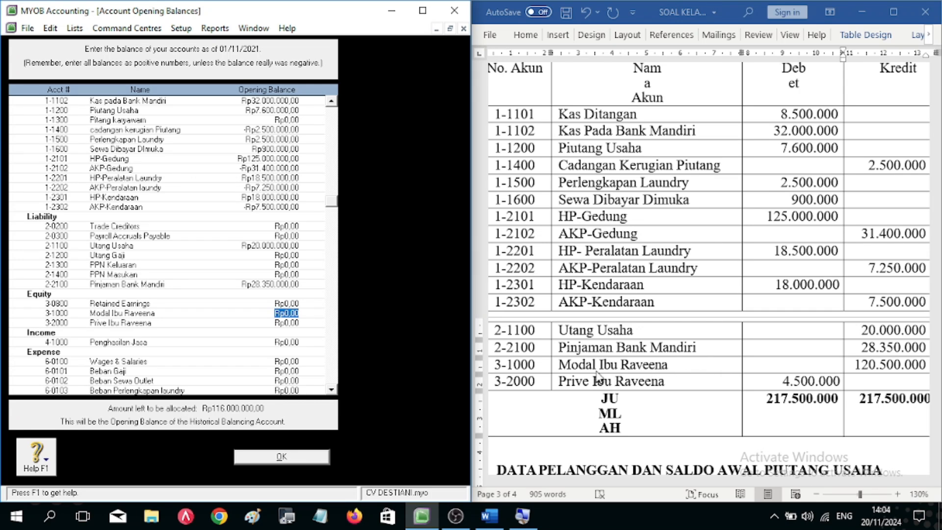
left_click(859, 367)
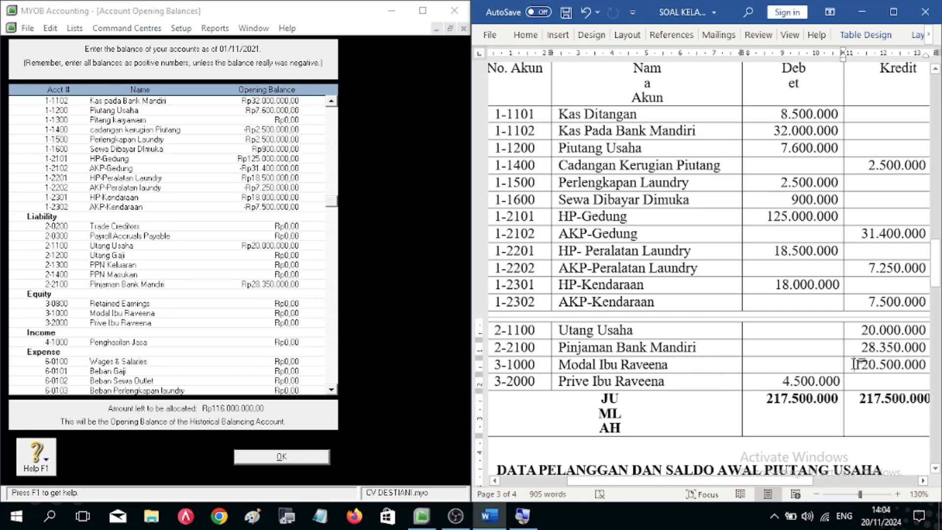
left_click_drag(855, 366, 925, 367)
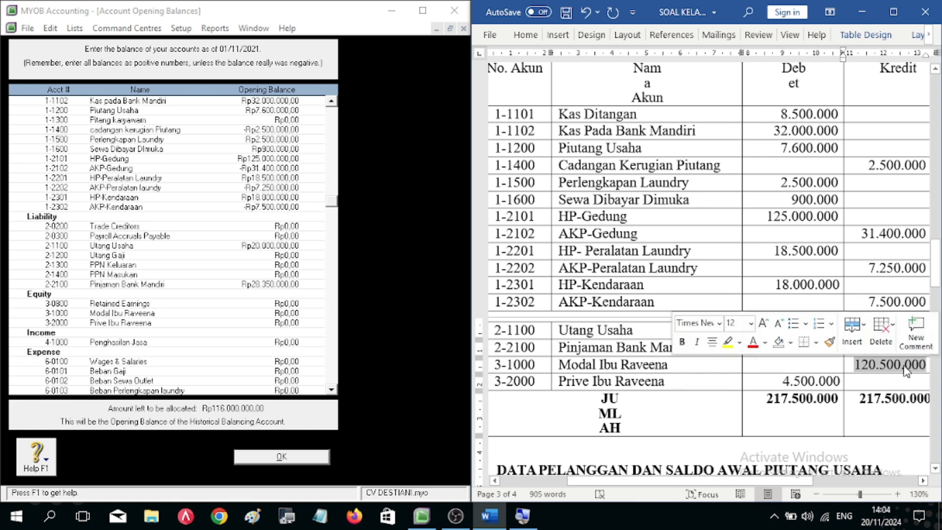
left_click_drag(497, 366, 891, 369)
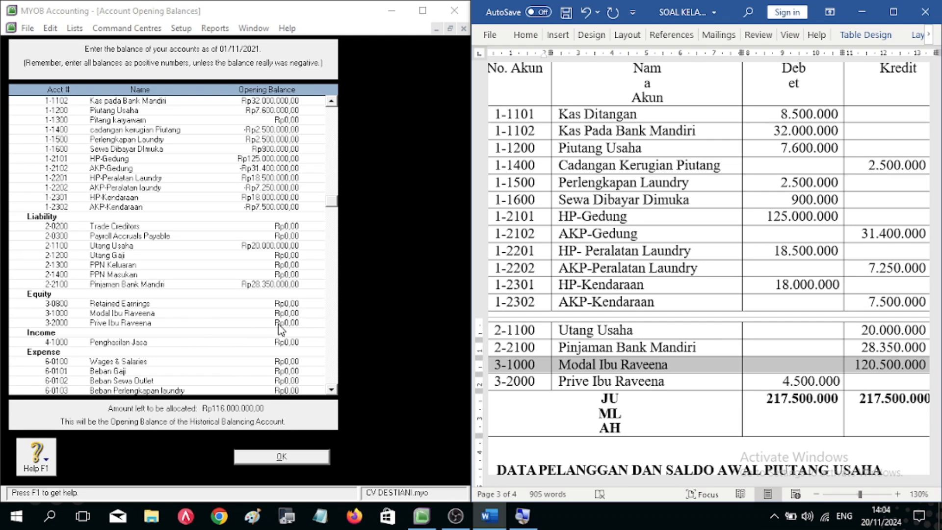
left_click(324, 313)
key("BackSpace")
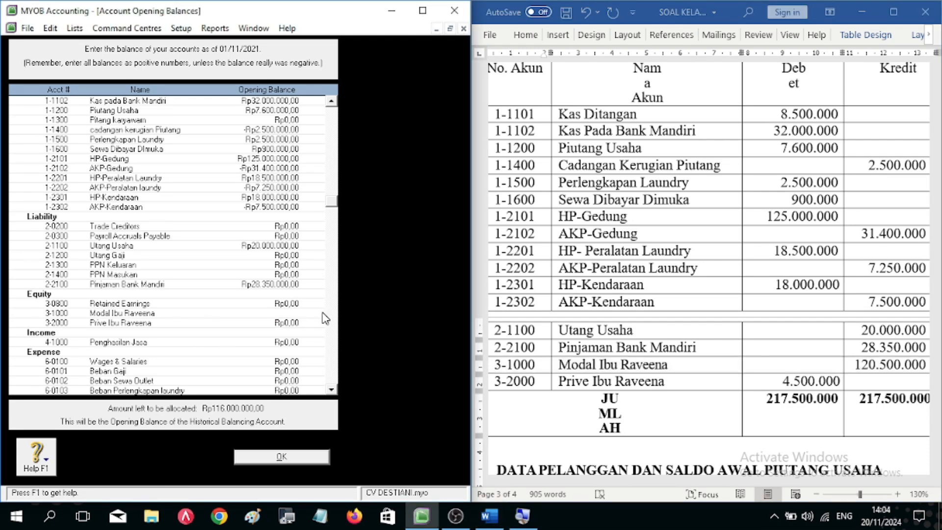
type("120.")
type("500.")
type("00000")
key("Tab")
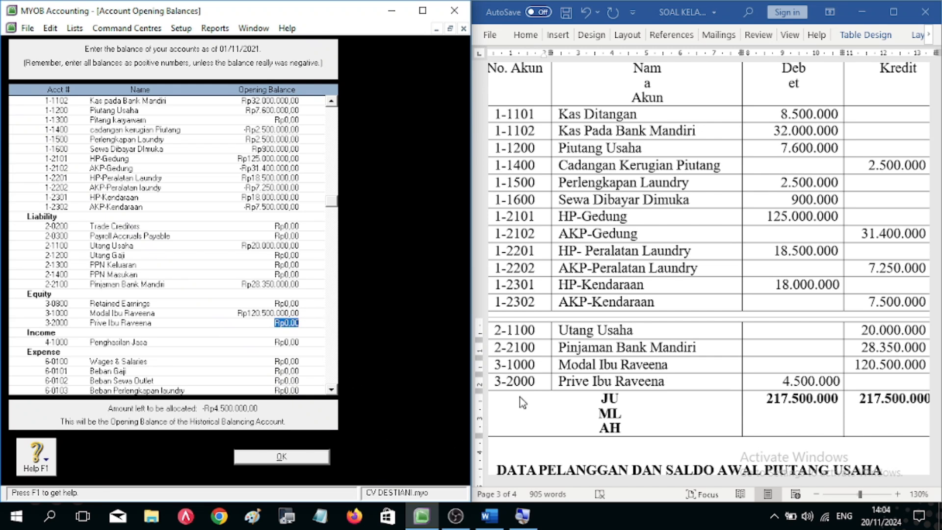
Step: Check the owner's drawings (Prive) row in Word, set its MYOB opening balance to -4.500.000, and accept the account opening balances
left_click(562, 383)
left_click_drag(561, 384, 760, 394)
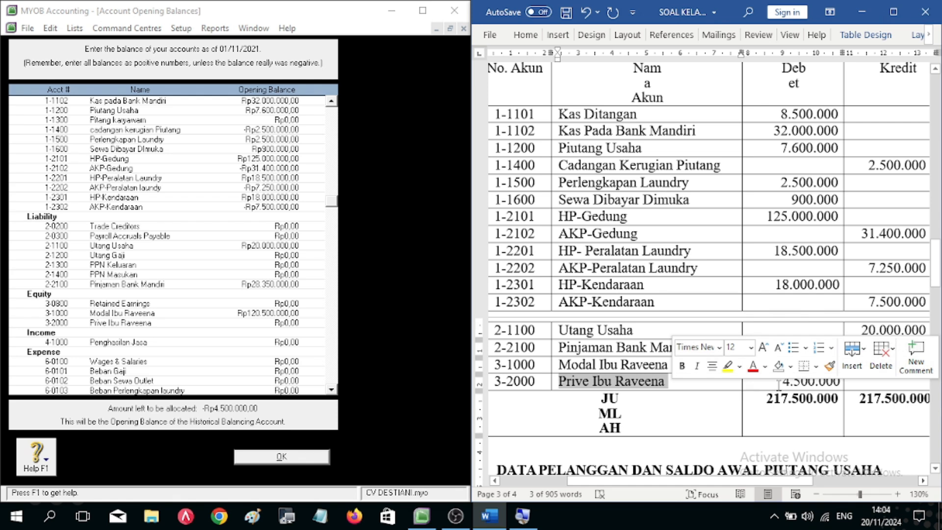
left_click(777, 384)
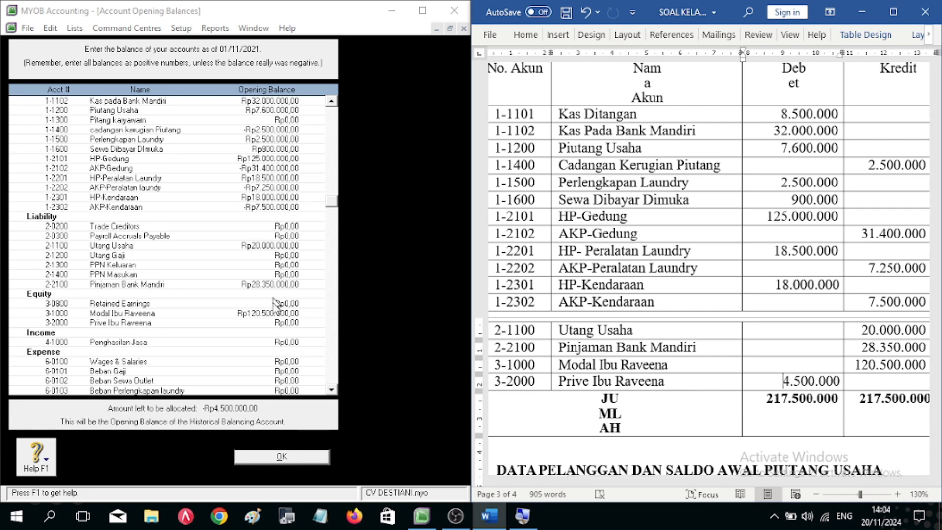
left_click(303, 324)
key("BackSpace")
type("-45")
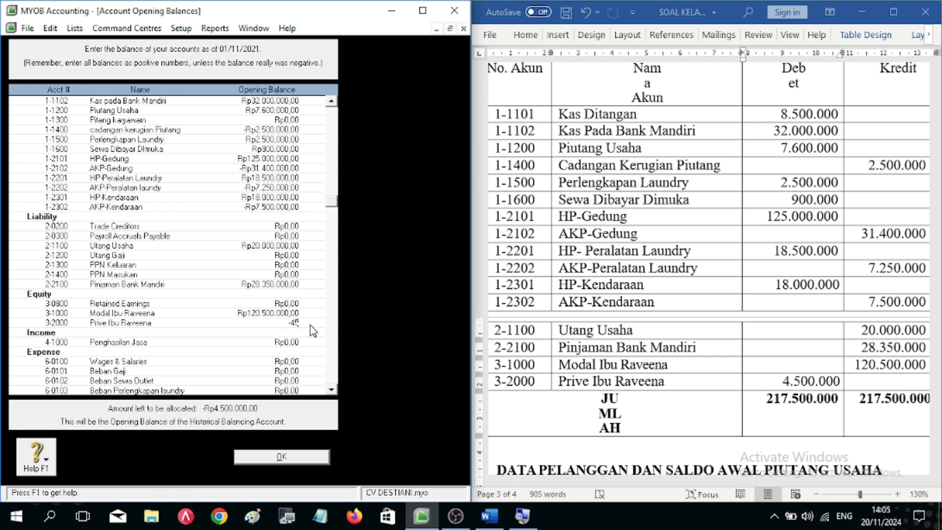
type("200000")
key("Tab")
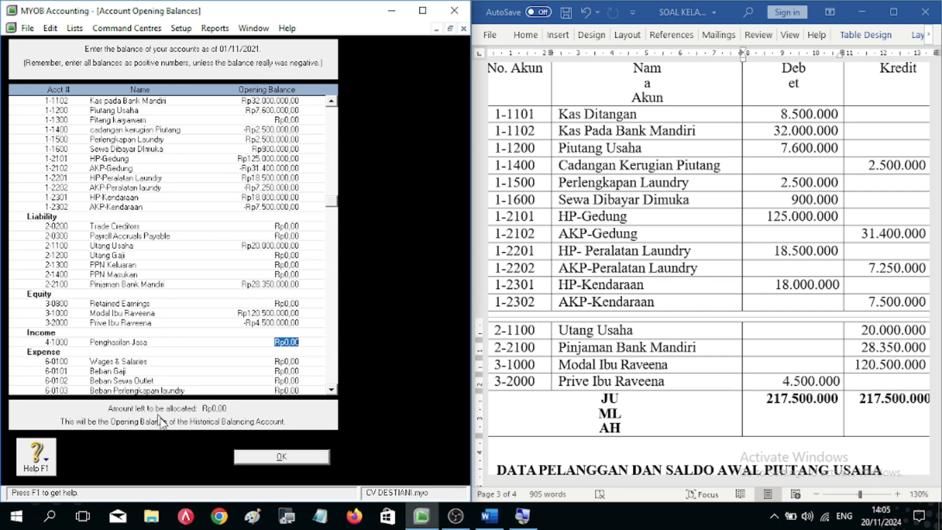
left_click(282, 457)
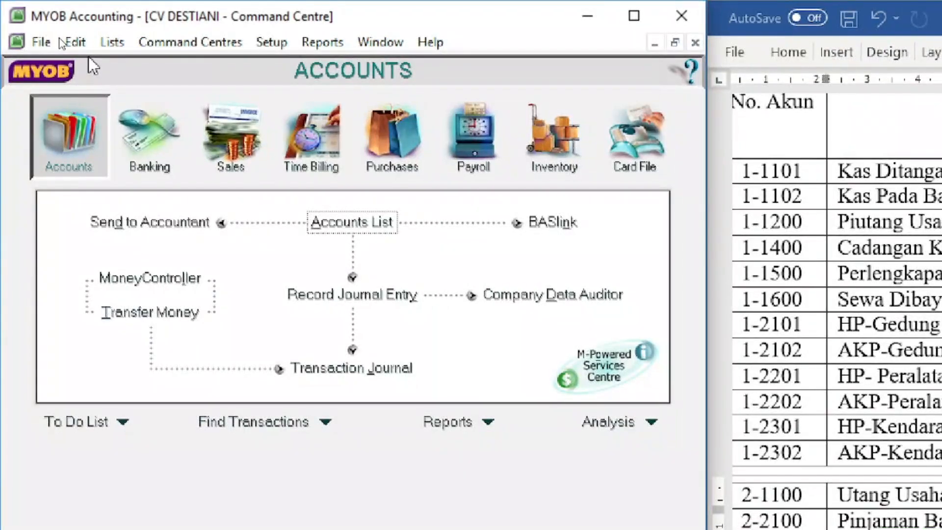
Step: Open the GST entry in the Tax Code List and change its tax code to PPN
left_click(118, 46)
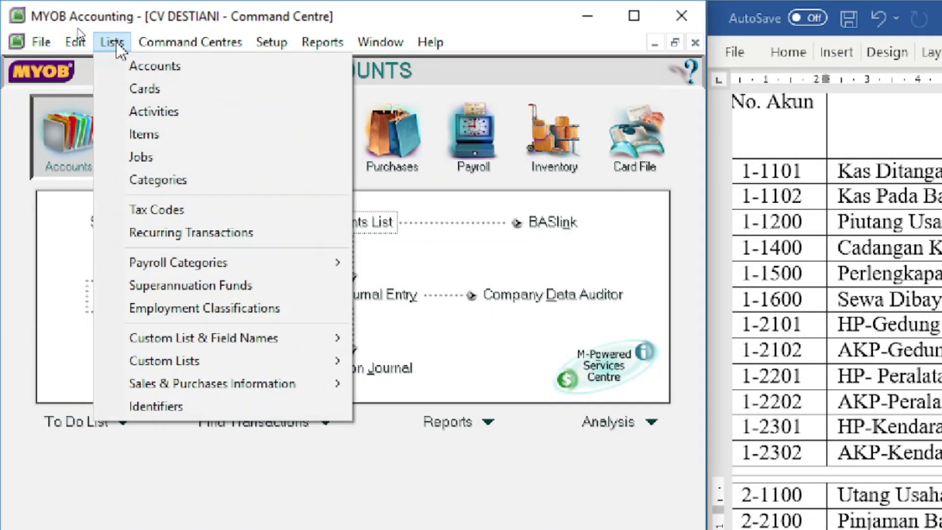
left_click(170, 211)
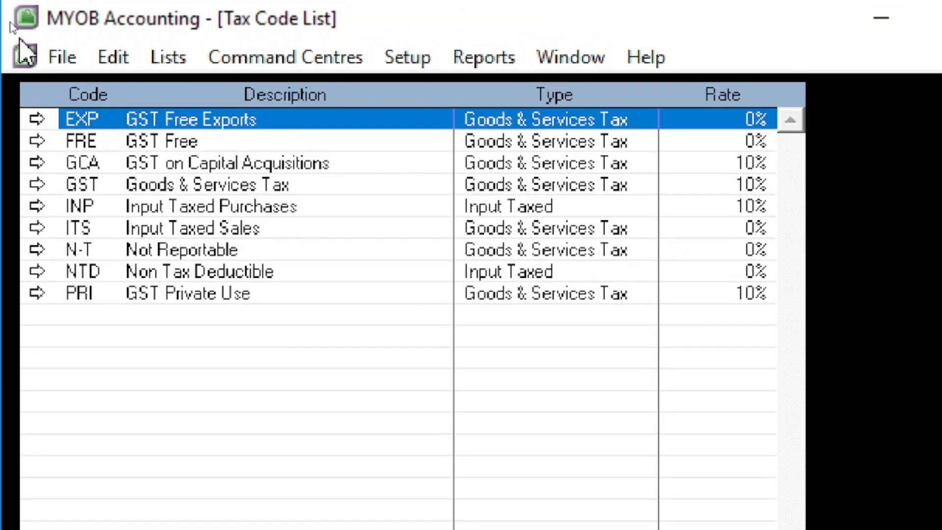
left_click(78, 185)
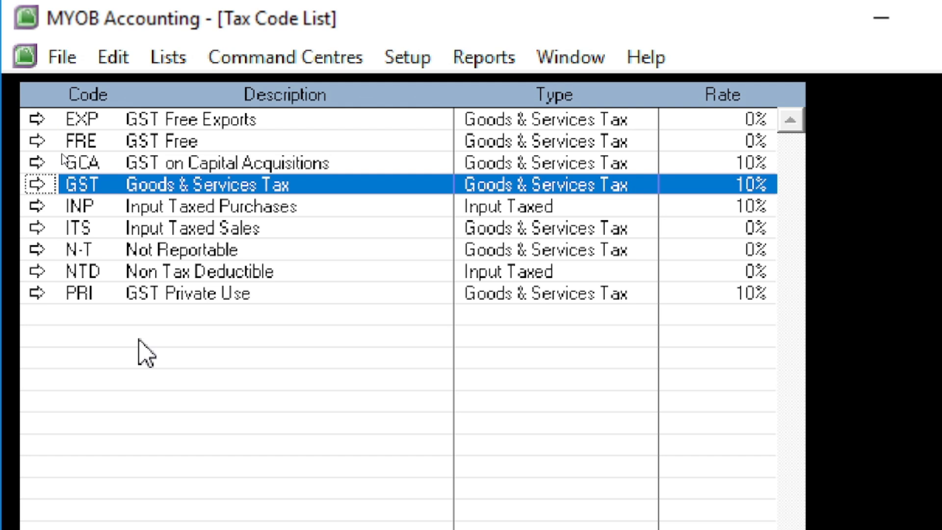
left_click(35, 185)
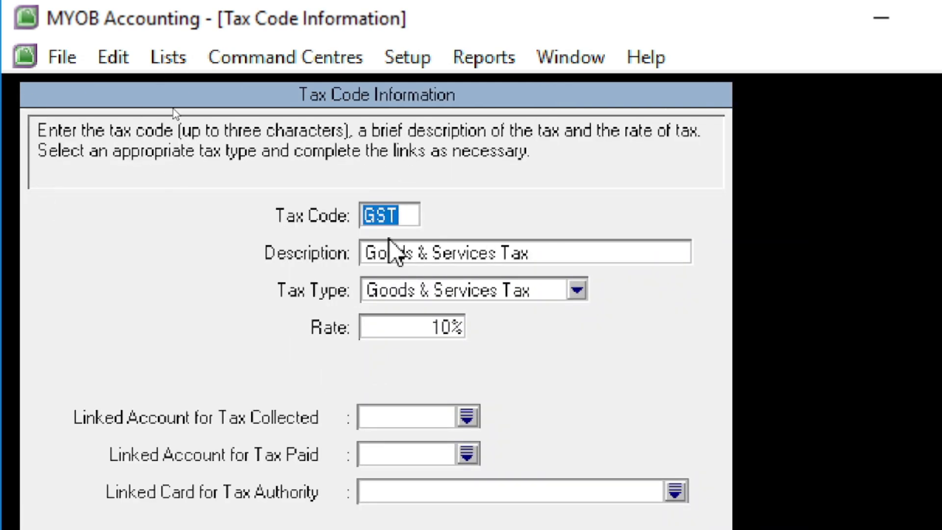
type("PPN")
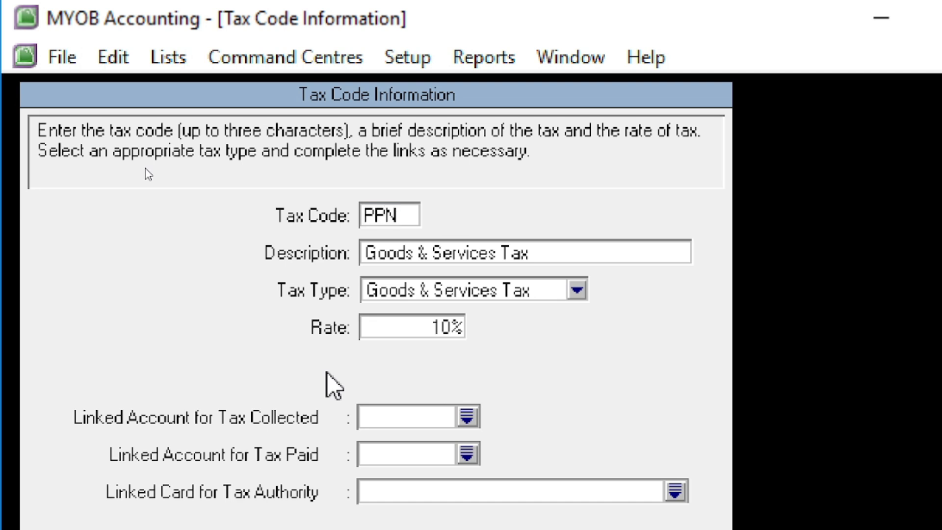
Step: Set the description of the PPN tax code to Pajak Pertambahan Nilai
key("Tab")
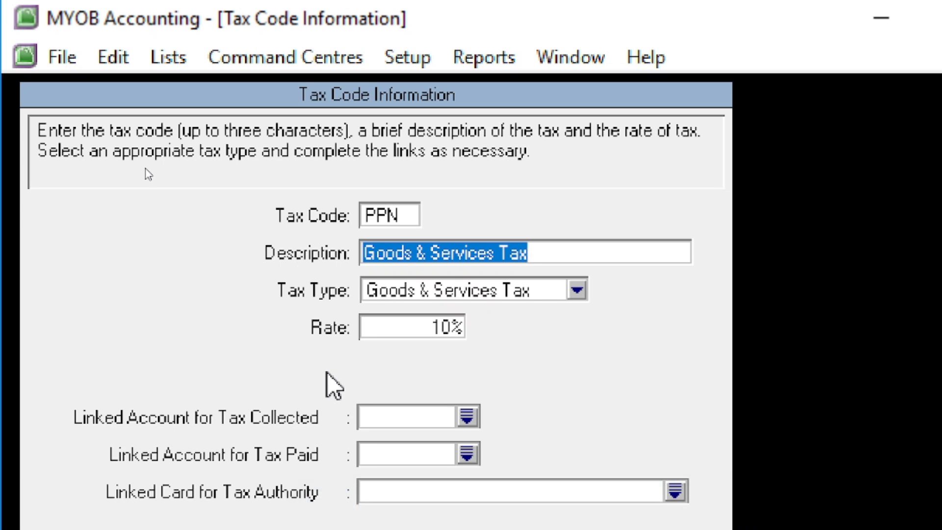
type("P")
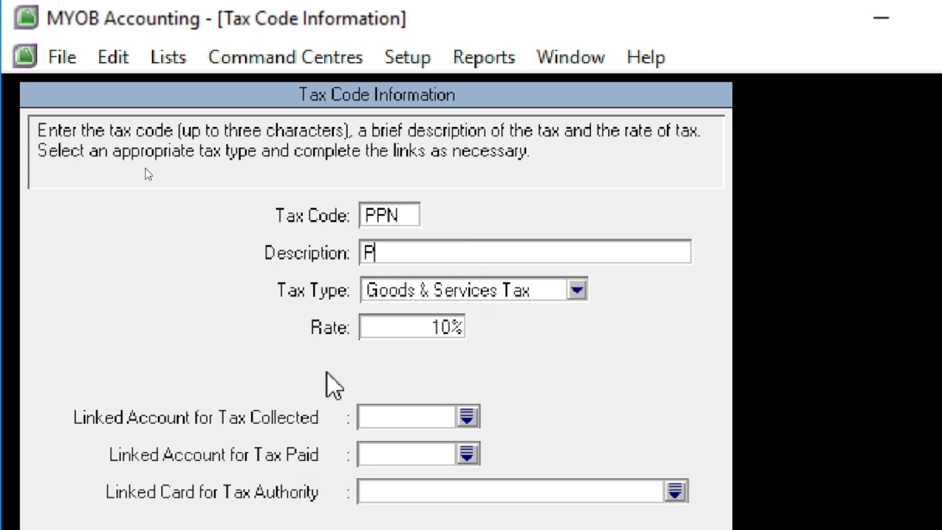
type("ajak Pert")
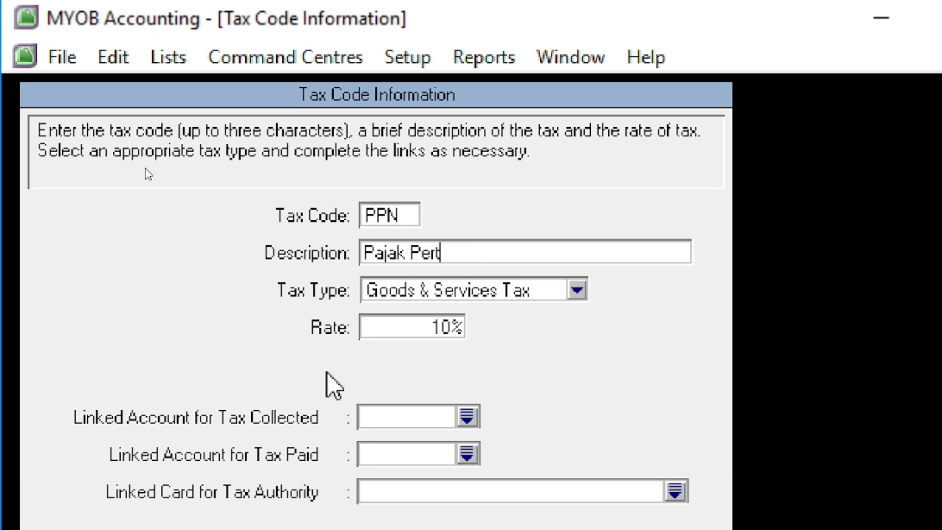
type("ambahan")
type(" Nla")
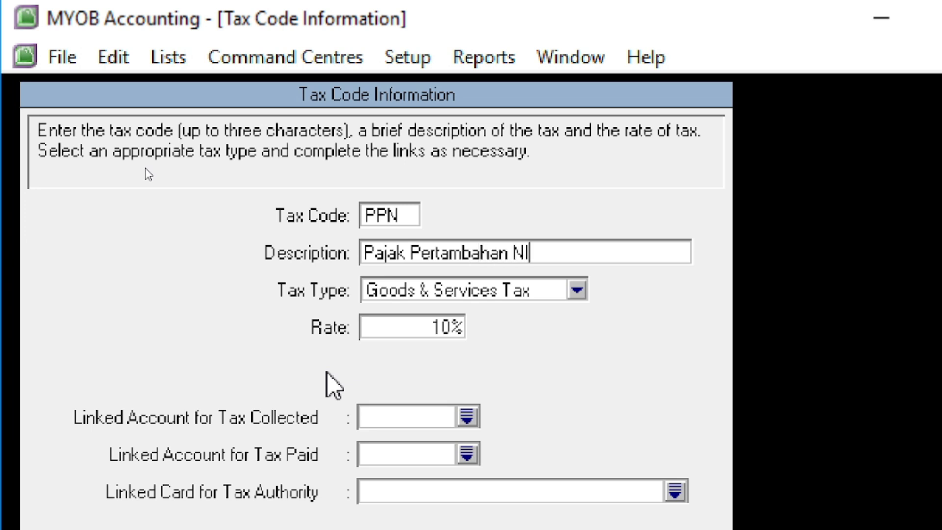
type("lai")
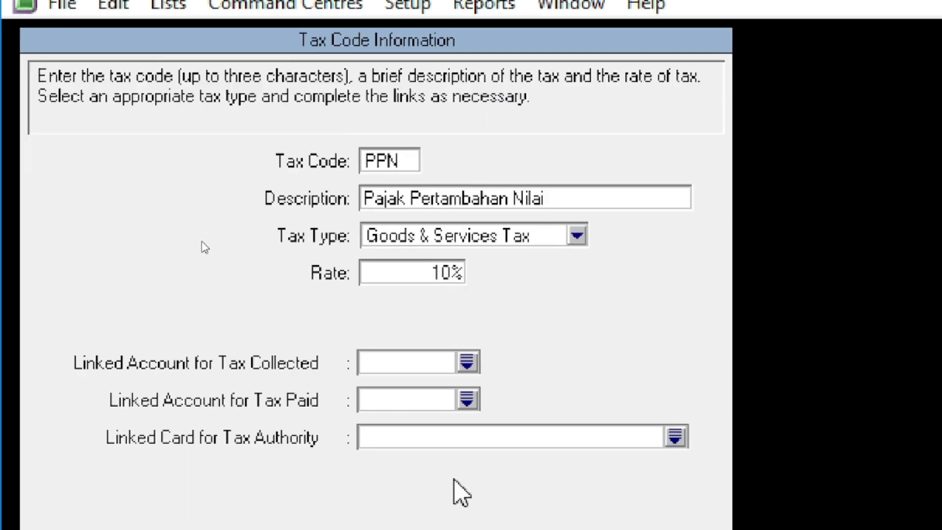
Step: Link PPN Keluaran for tax collected and PPN Masukan for tax paid on the PPN tax code, and save it
left_click(467, 340)
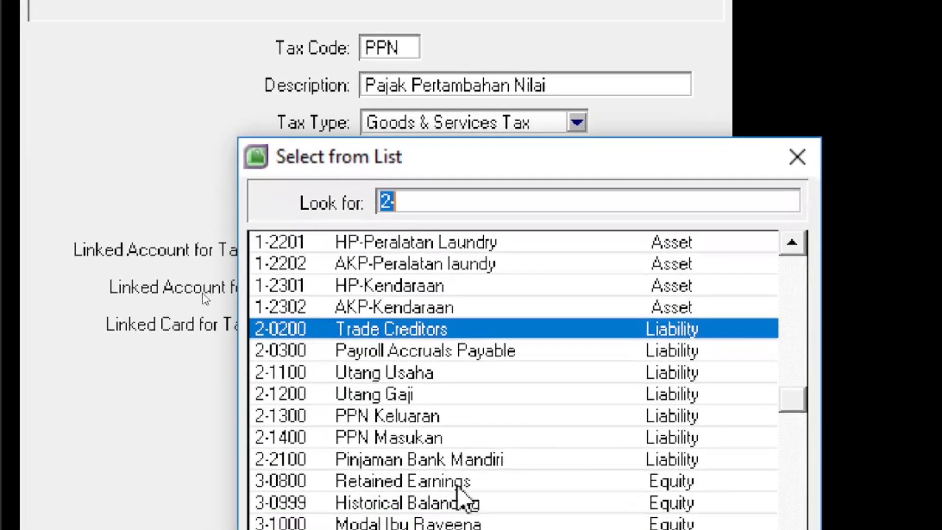
double_click(403, 416)
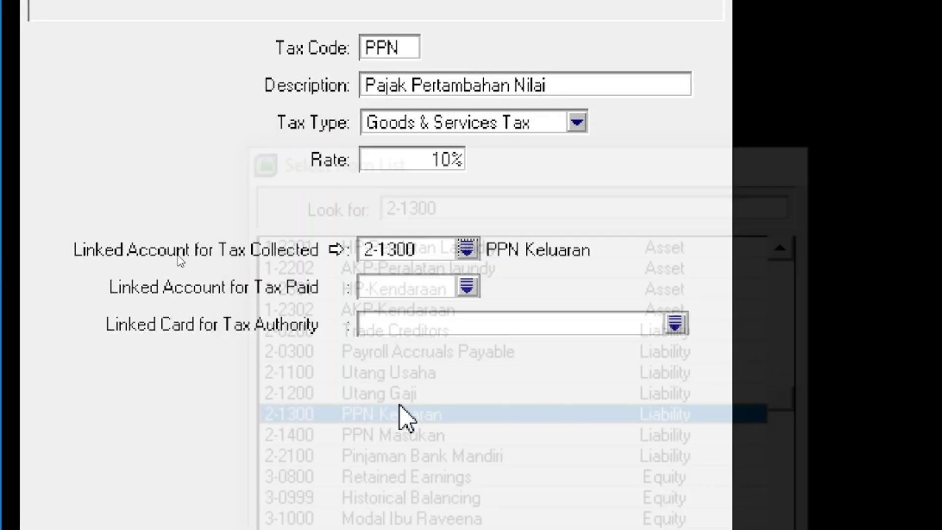
left_click(468, 287)
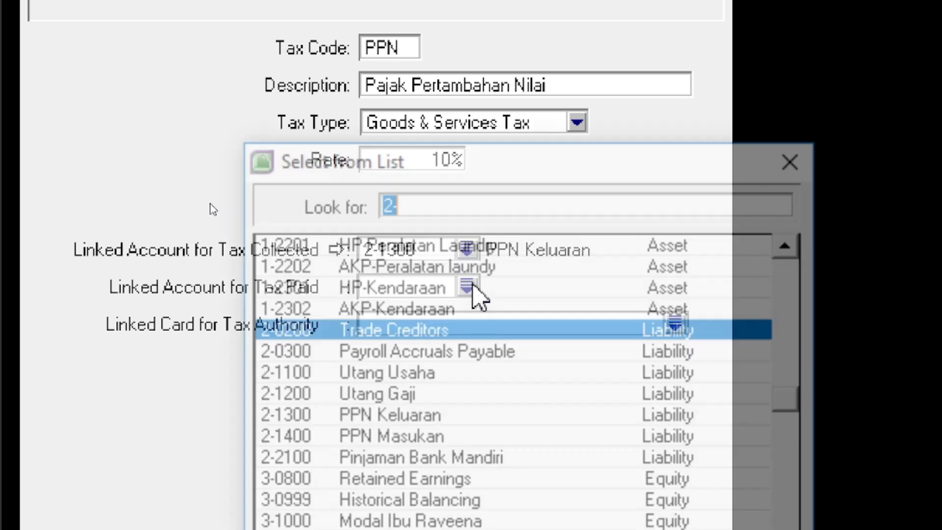
double_click(399, 431)
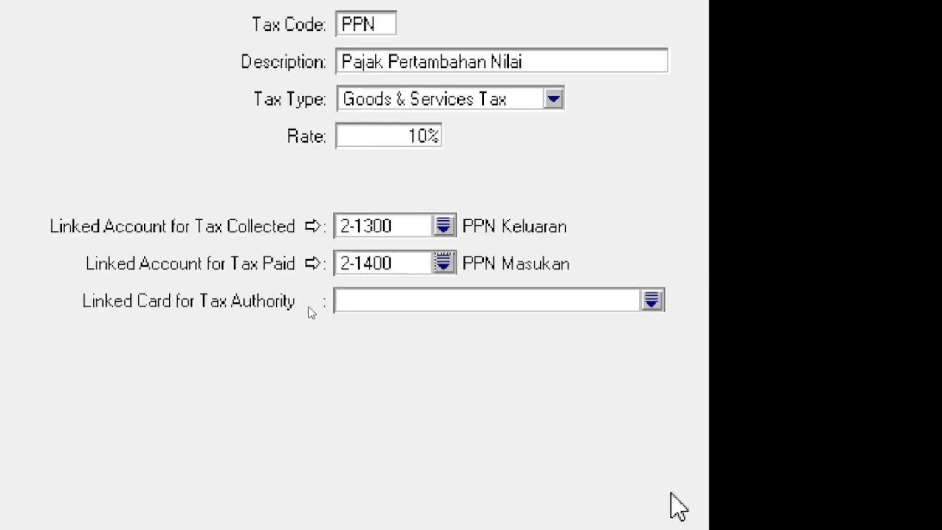
left_click(629, 475)
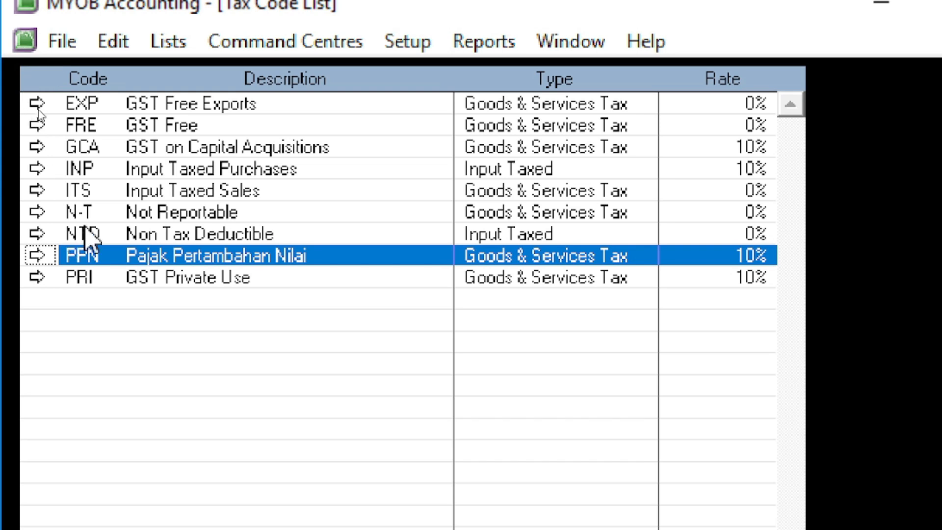
Step: Open the N-T tax code and change its description to Tidak Kena Pajak
left_click(114, 215)
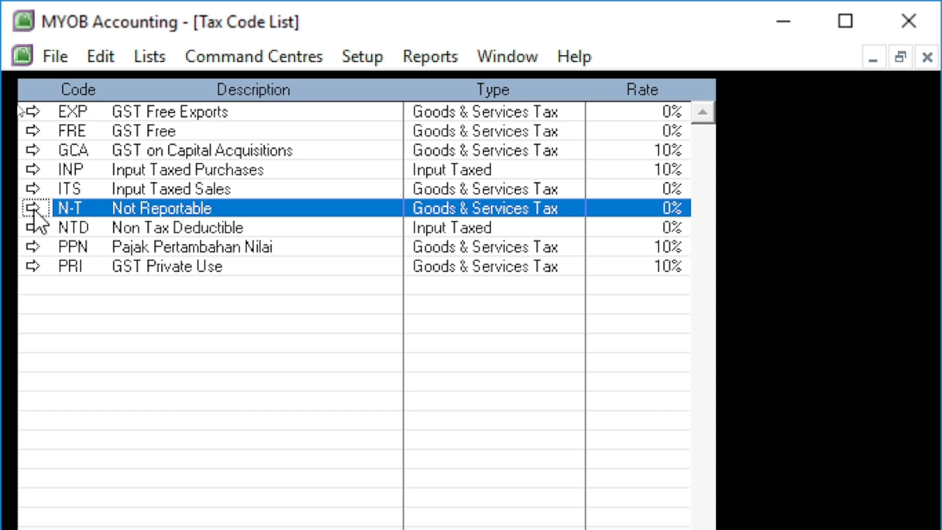
left_click(33, 208)
key("Tab")
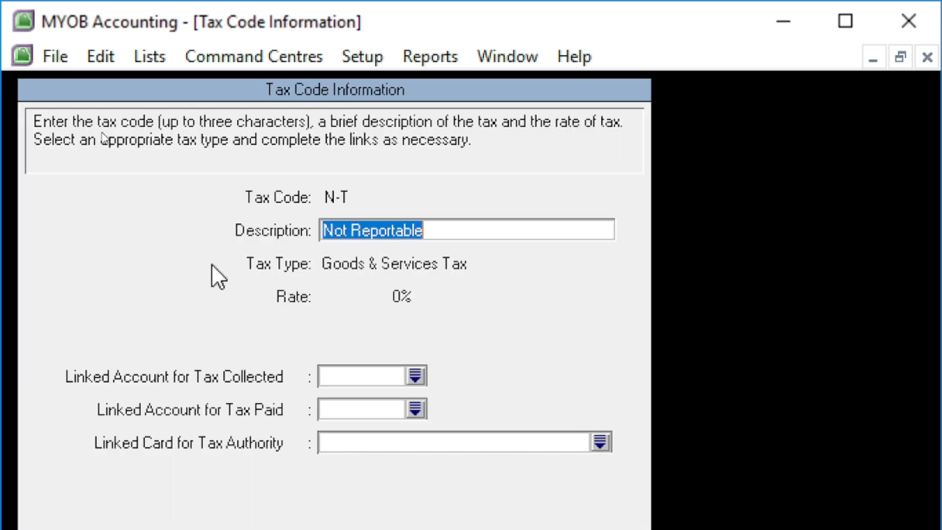
type("T")
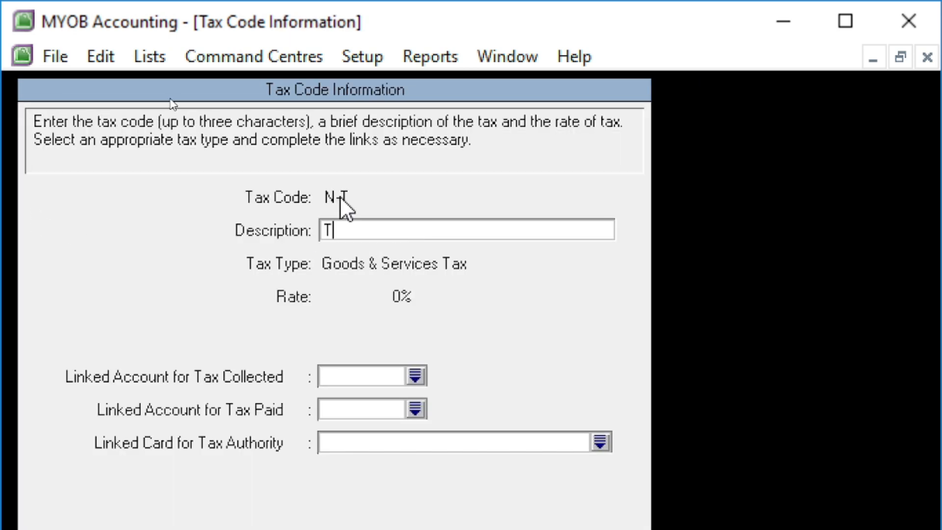
type("idak Kena ")
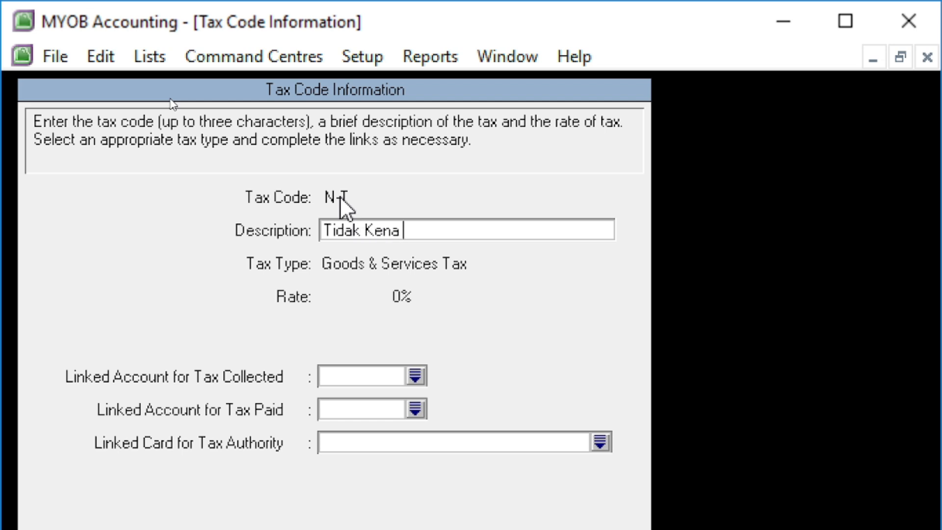
type("Pajak")
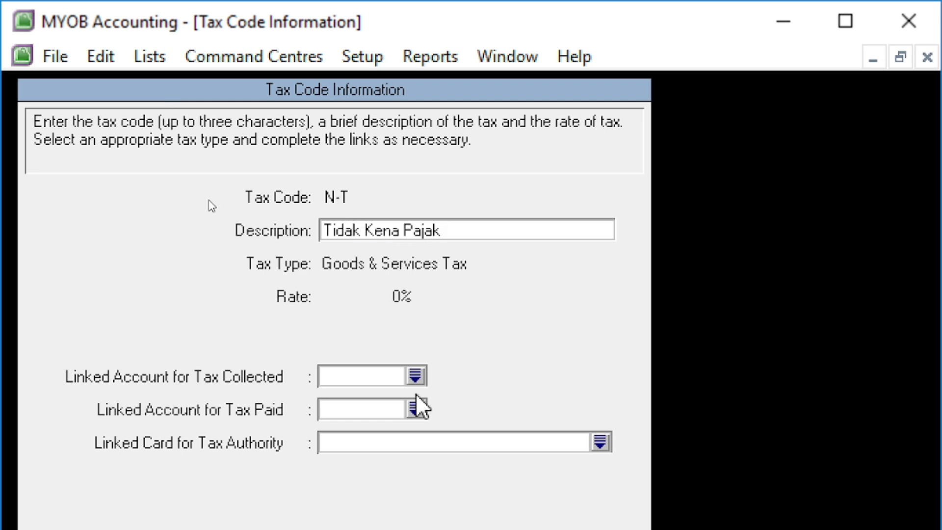
Step: Link PPN Keluaran for tax collected and PPN Masukan for tax paid on the N-T tax code, and save it
left_click(418, 378)
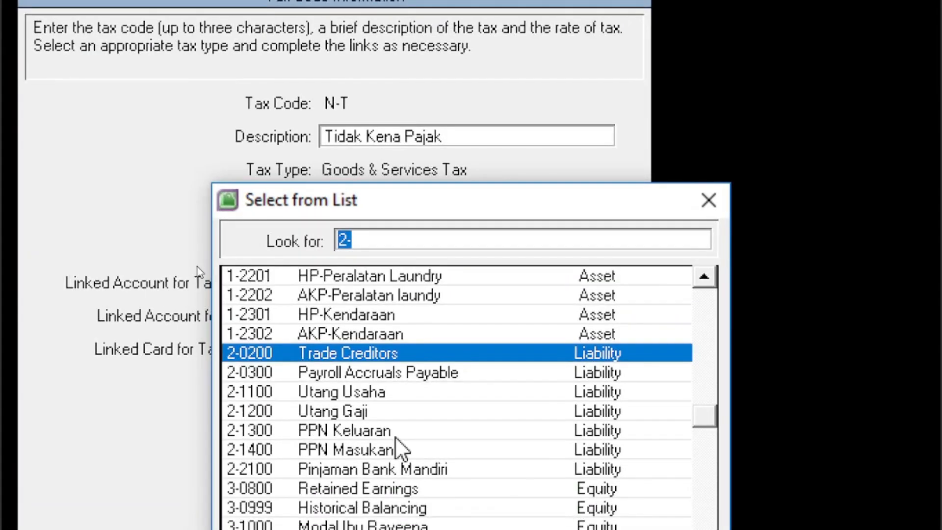
left_click(388, 529)
double_click(388, 432)
left_click(414, 317)
left_click(369, 451)
double_click(369, 451)
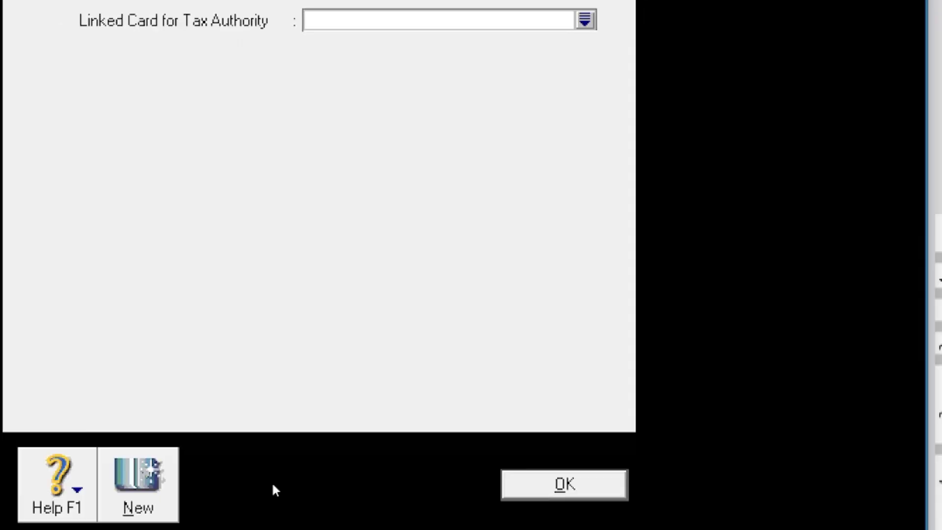
left_click(545, 432)
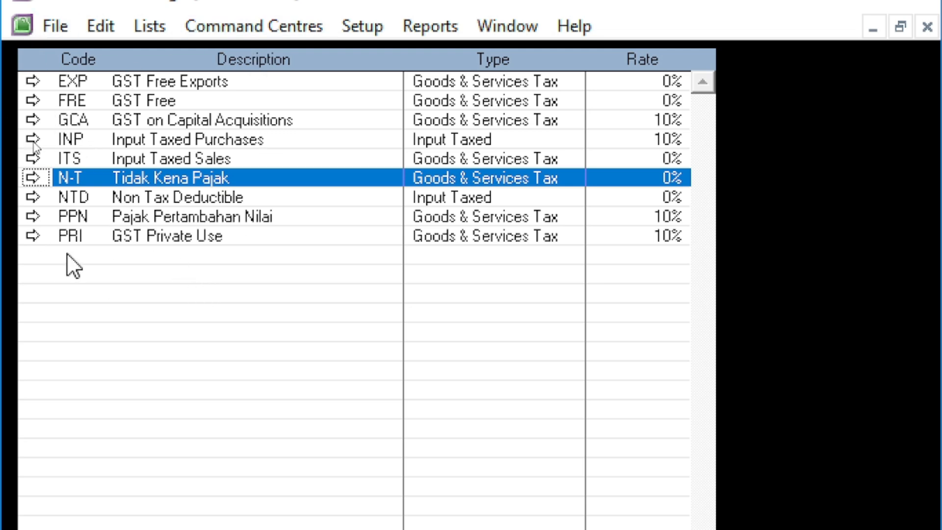
Step: Delete the unneeded tax codes EXP, FRE, GCA, INP and ITS from the tax code list
left_click(98, 216)
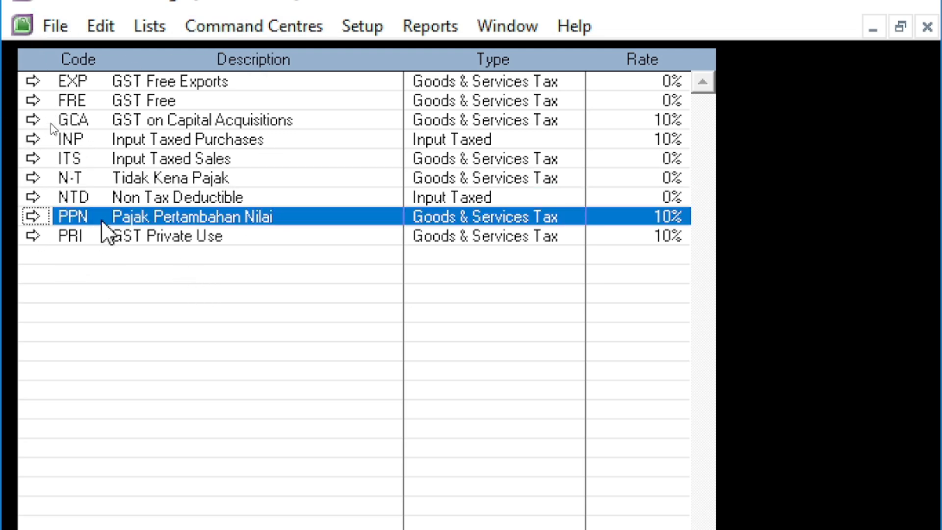
left_click(99, 177)
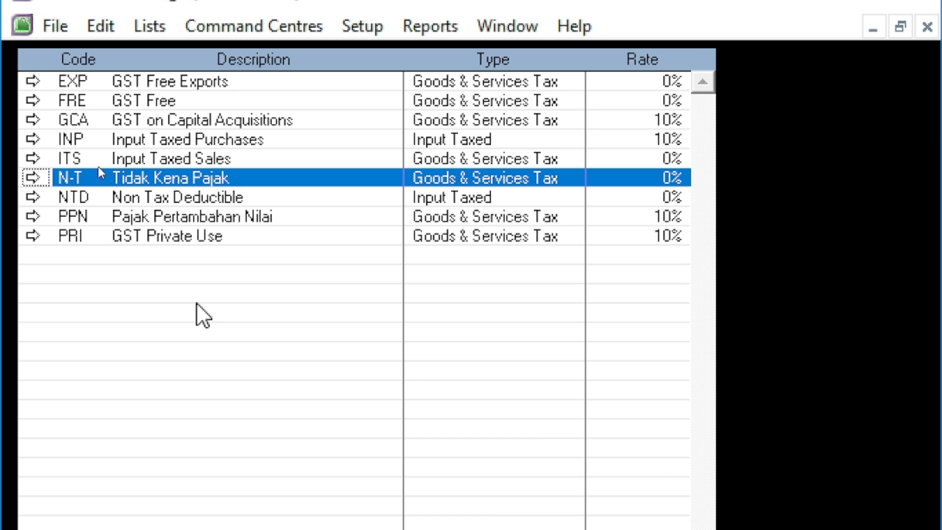
left_click(150, 83)
right_click(151, 82)
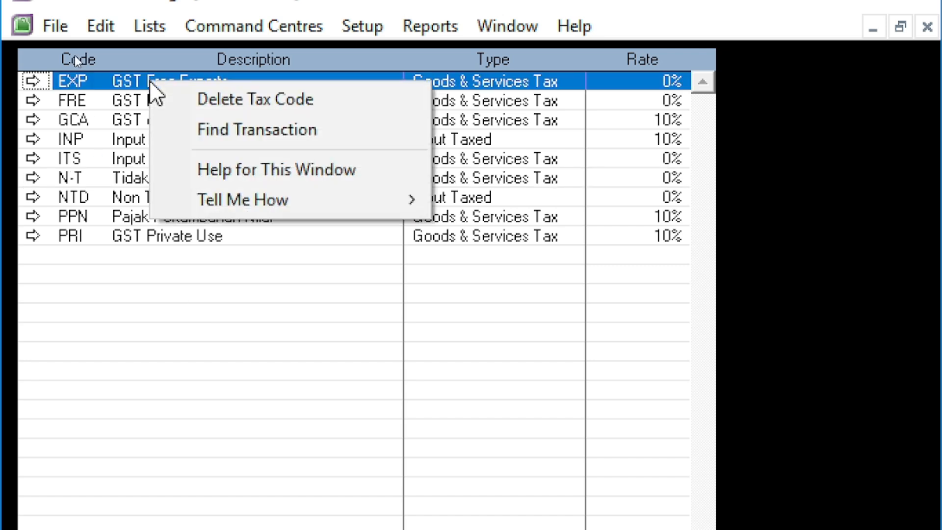
left_click(187, 100)
right_click(157, 81)
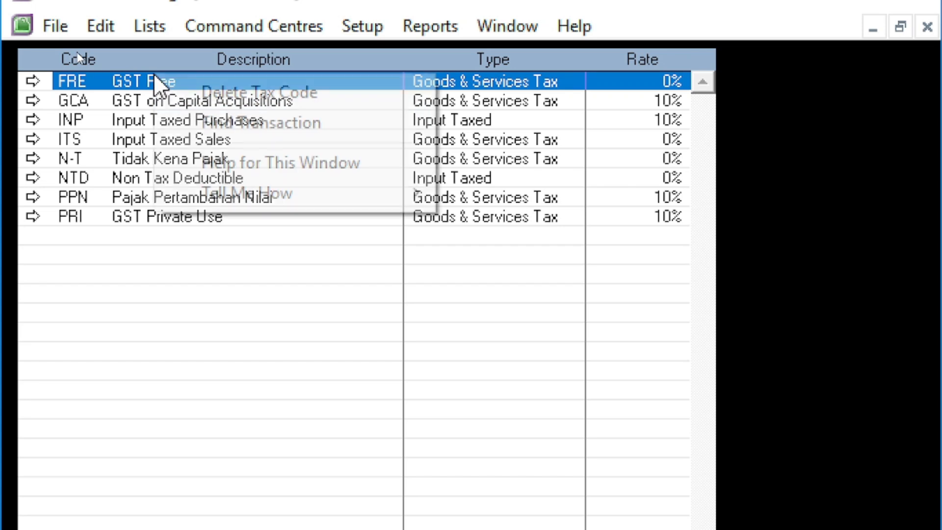
left_click(209, 96)
right_click(179, 81)
left_click(219, 97)
right_click(194, 81)
left_click(225, 93)
right_click(183, 79)
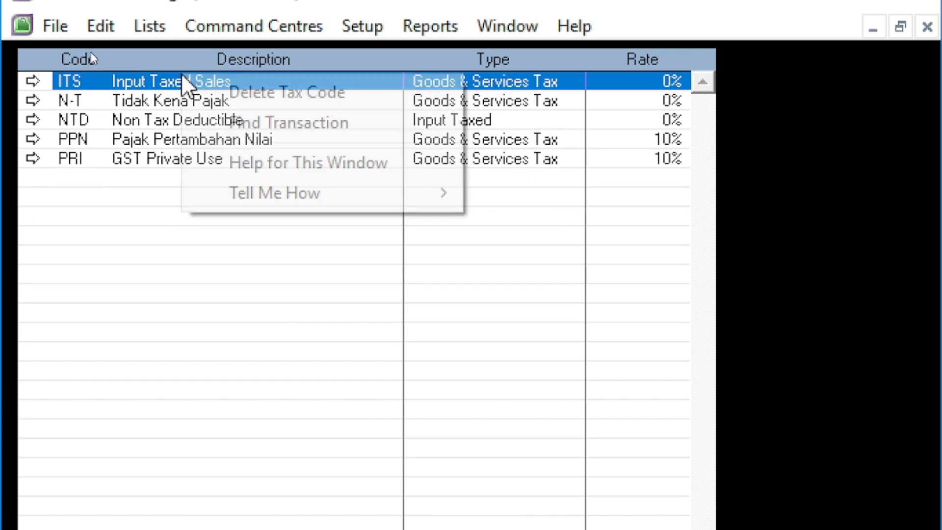
left_click(223, 91)
Step: Delete the NTD and PRI tax codes, leaving N-T and PPN in the list
right_click(88, 102)
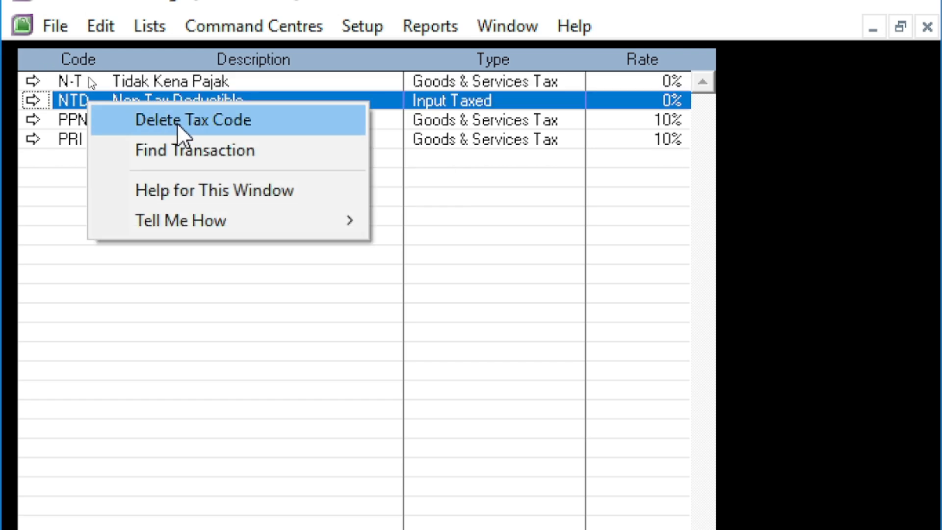
left_click(178, 122)
right_click(101, 121)
left_click(193, 142)
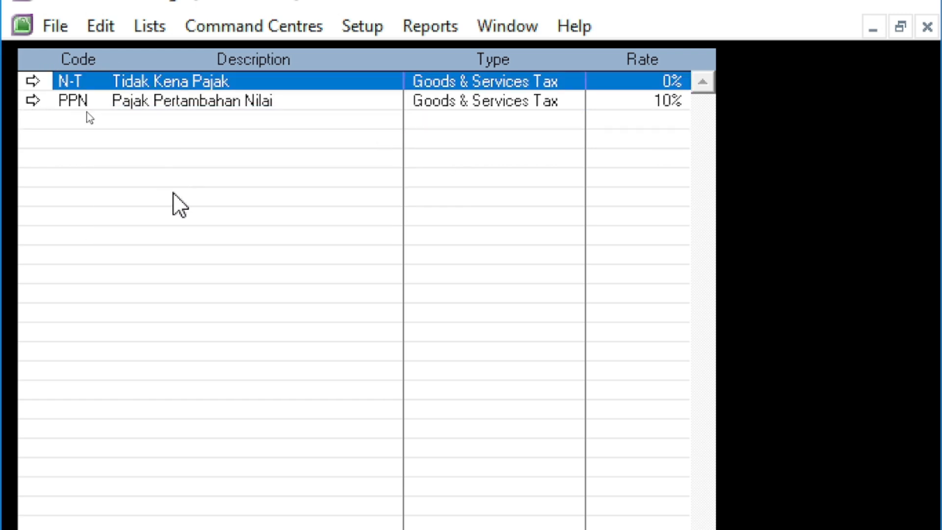
left_click(141, 99)
key("Up")
left_click(157, 98)
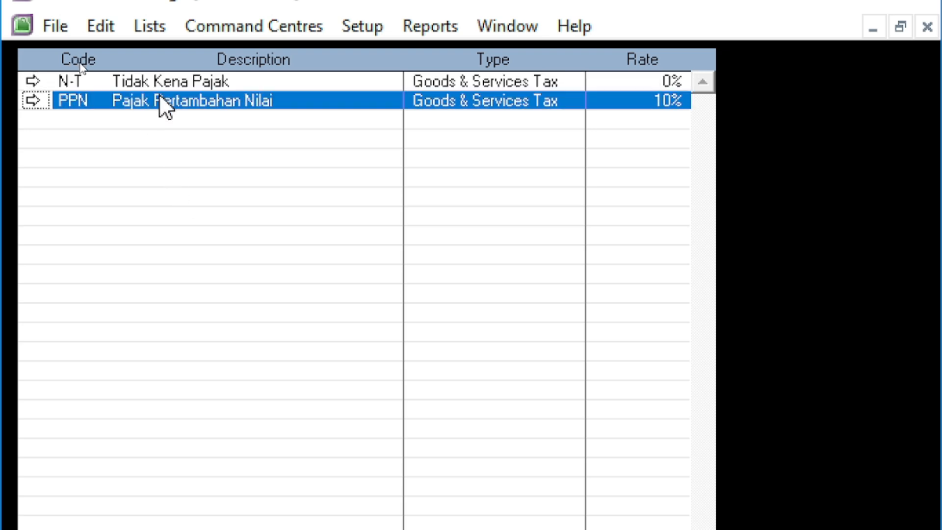
left_click(123, 83)
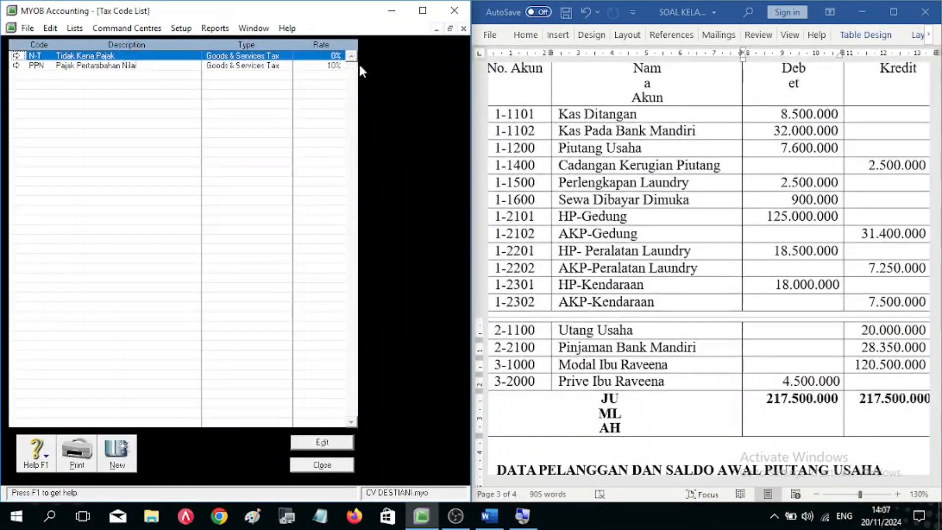
Step: Check the accounting information and the tax rate instruction in the Word document, and go on to the customer receivables table
scroll(631, 226, "up", 15)
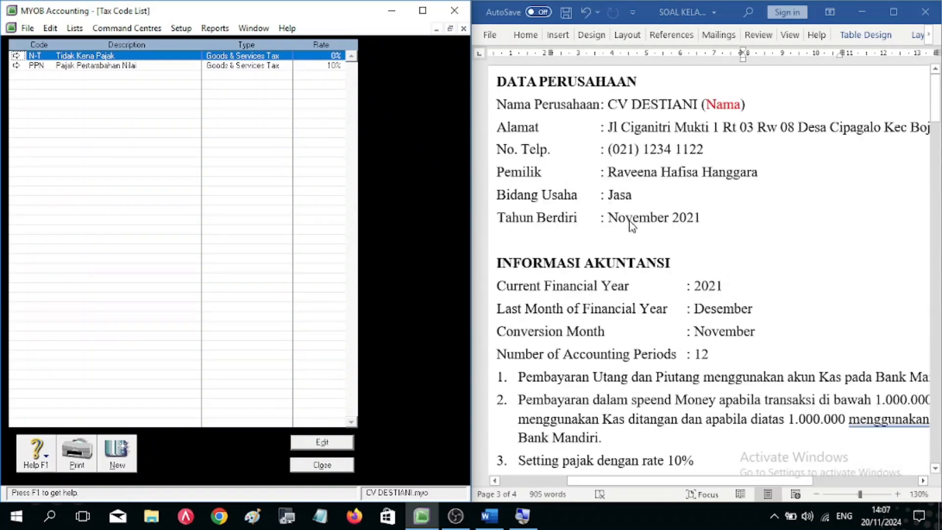
scroll(632, 226, "down", 3)
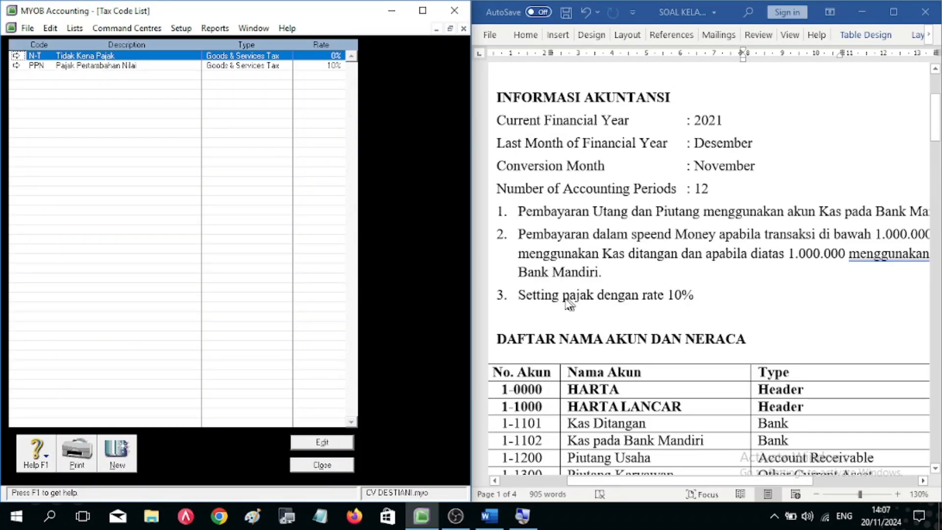
left_click(541, 299)
left_click_drag(561, 294, 692, 298)
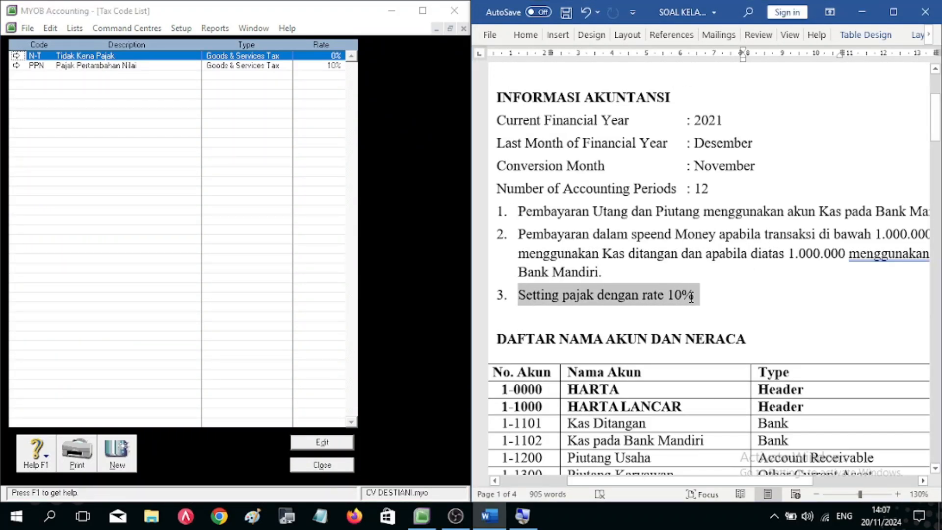
double_click(751, 120)
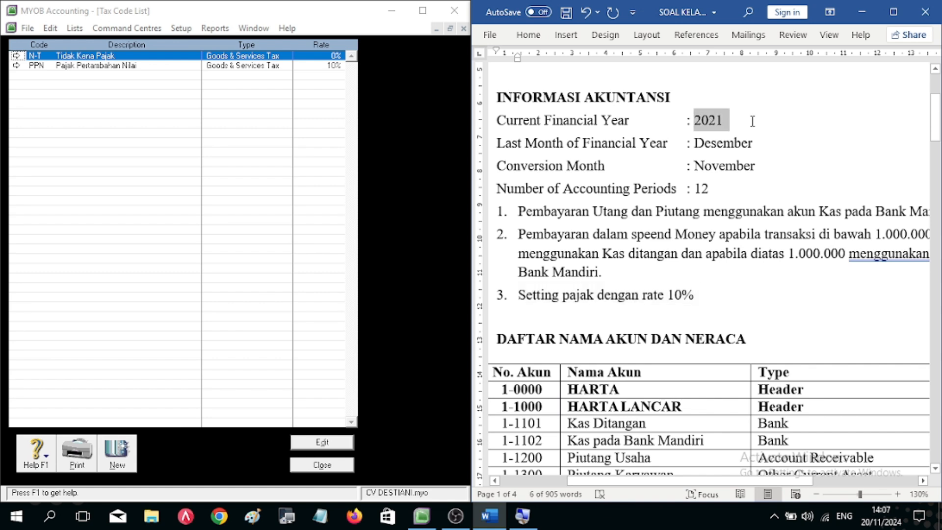
left_click(754, 141)
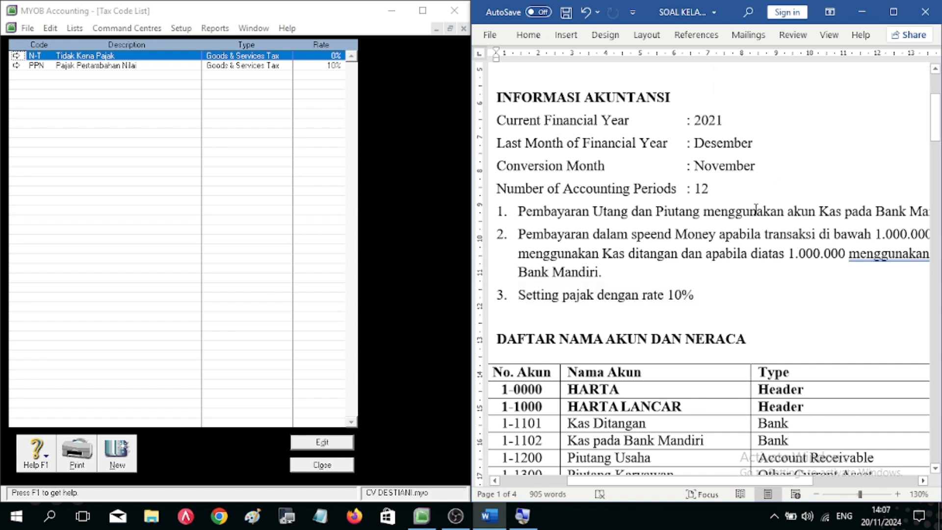
scroll(755, 210, "down", 20)
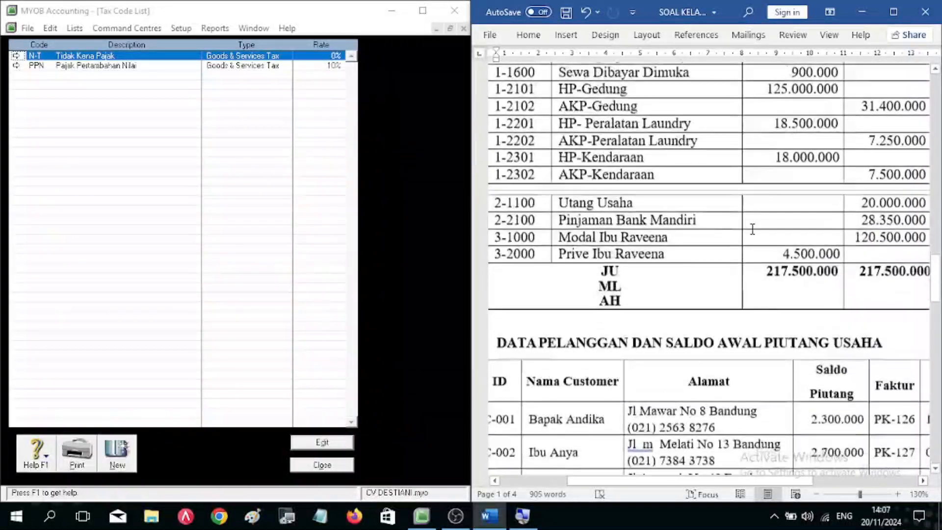
scroll(752, 229, "up", 3)
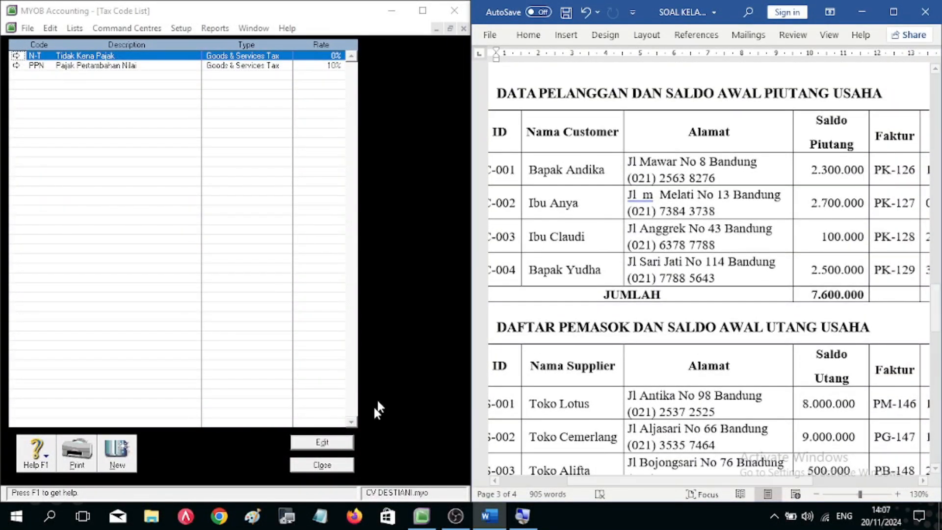
Step: Close the tax code list and set the sales linked accounts to 1-1200 Piutang Usaha for receivables and 1-1102 Kas pada Bank Mandiri for customer receipts
left_click(322, 465)
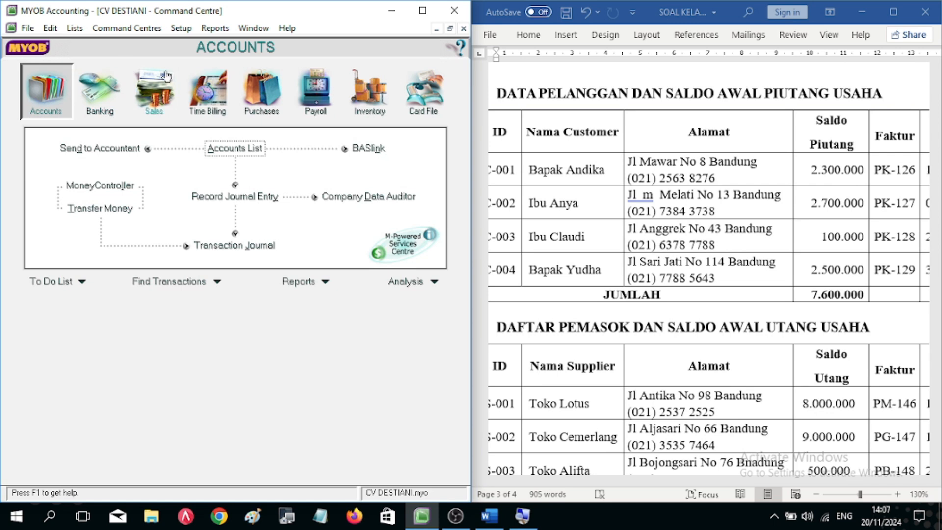
left_click(181, 28)
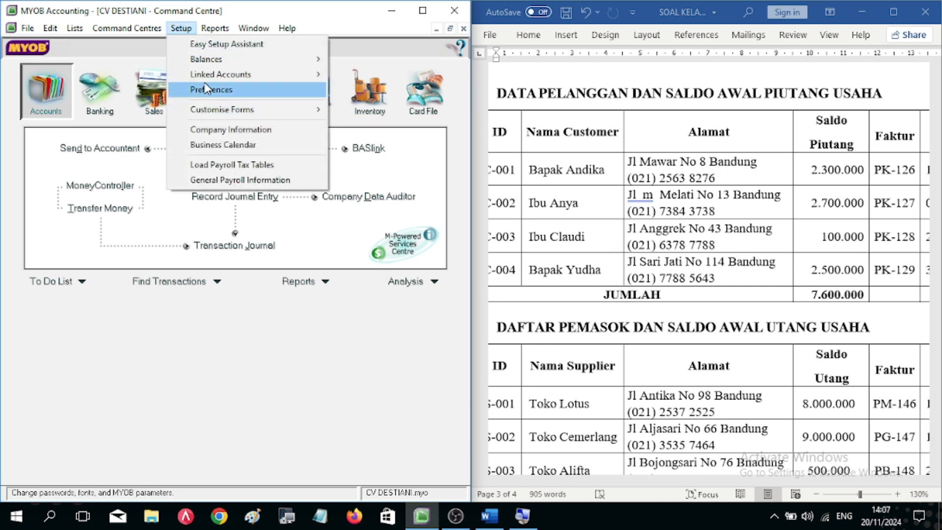
mouse_move(221, 74)
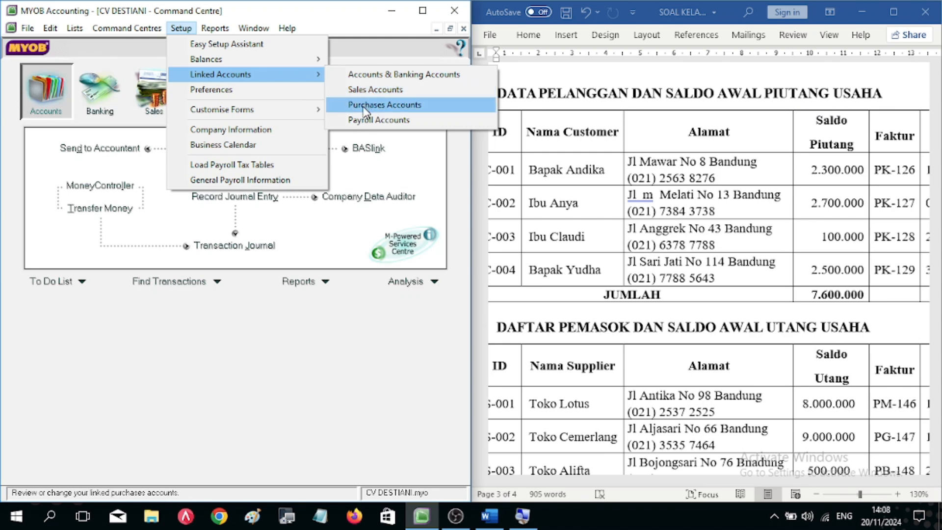
left_click(374, 90)
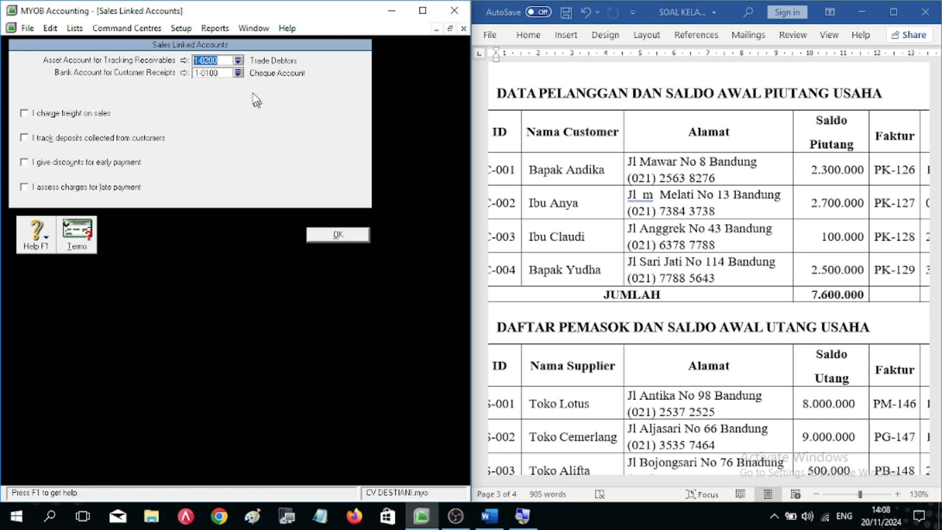
left_click(239, 61)
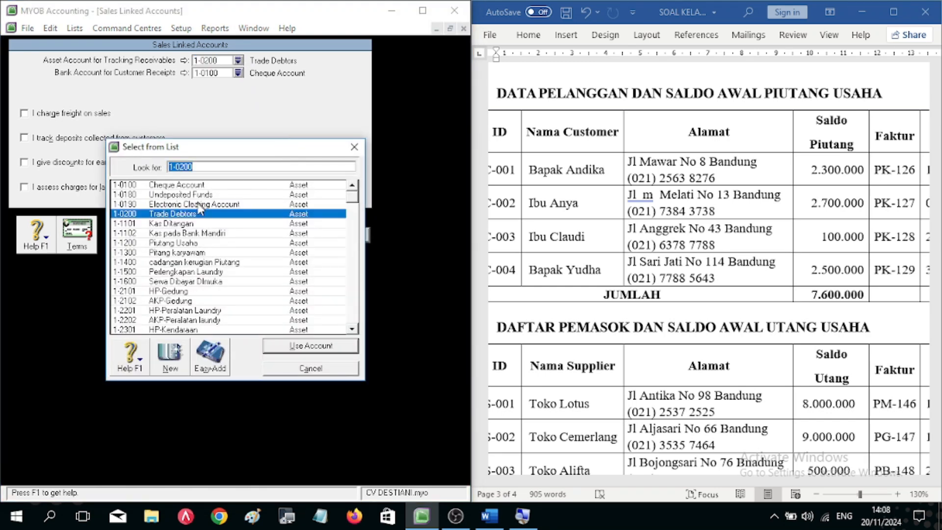
double_click(179, 243)
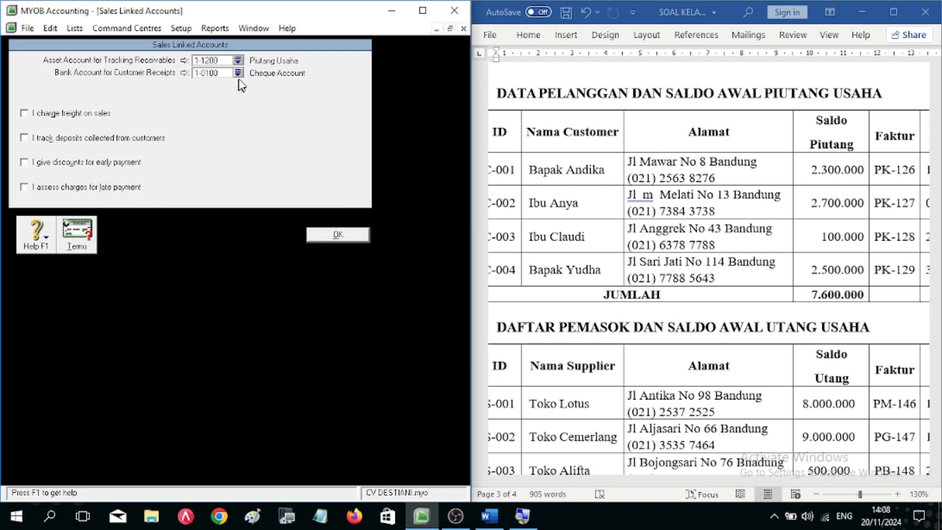
left_click(238, 72)
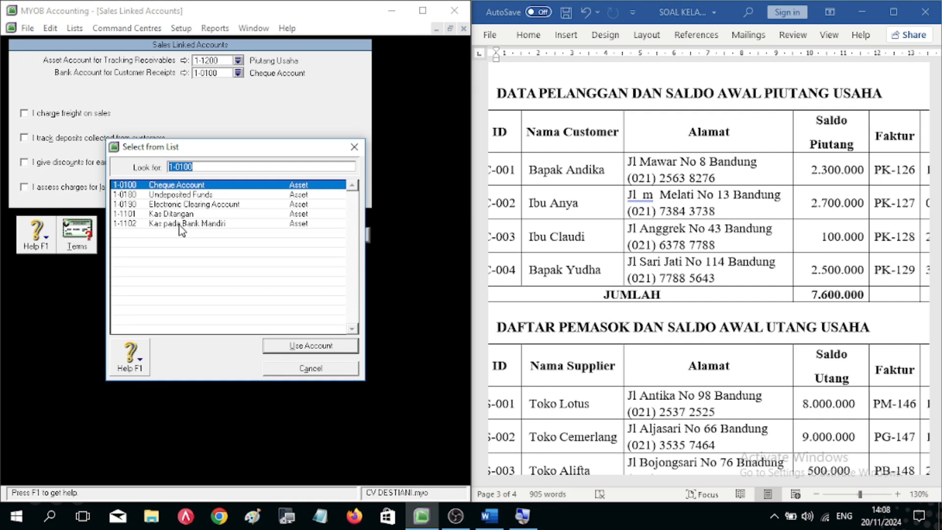
double_click(178, 223)
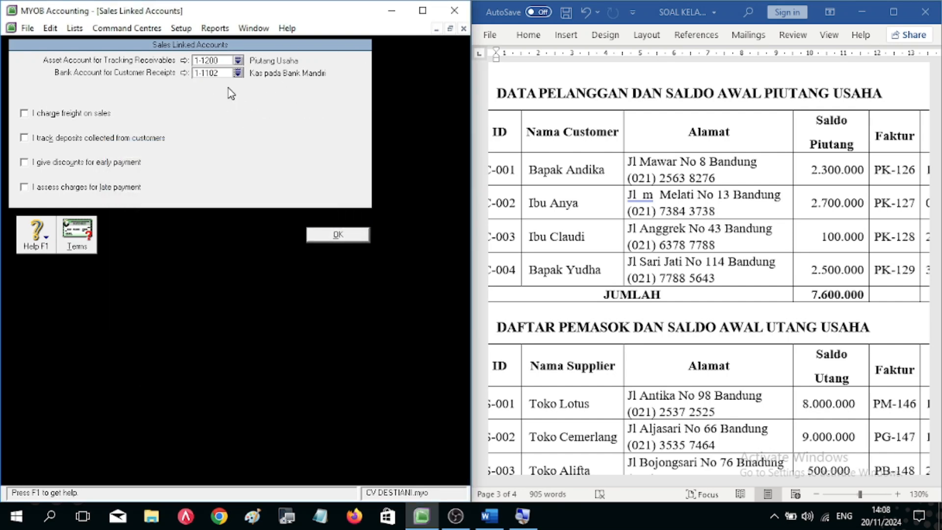
left_click(346, 237)
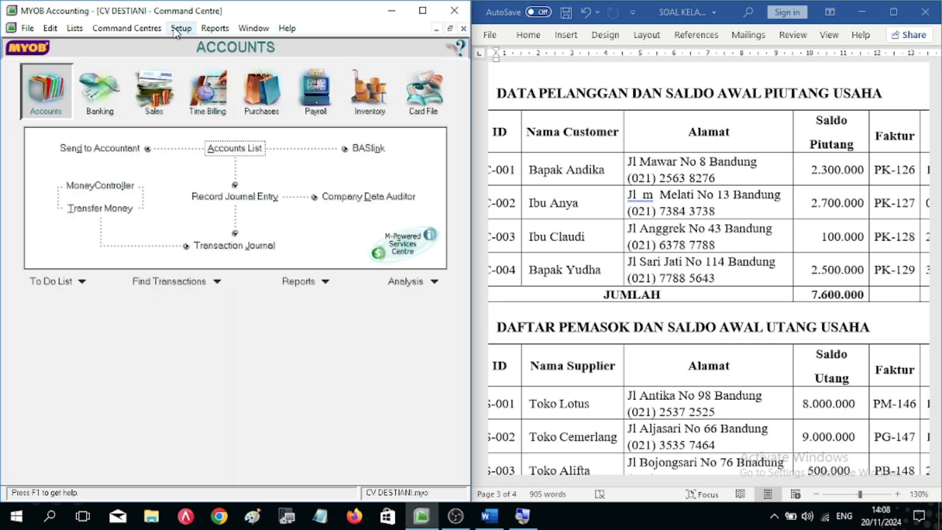
Step: Set the purchases linked accounts to 2-1100 Utang Usaha for tracking payables and 1-1102 Kas pada Bank Mandiri for paying bills
left_click(175, 30)
mouse_move(231, 74)
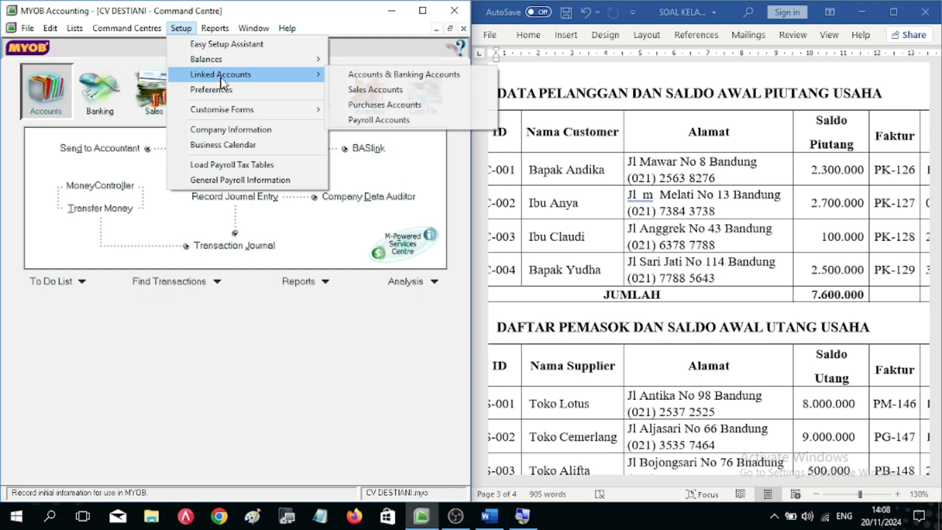
left_click(396, 106)
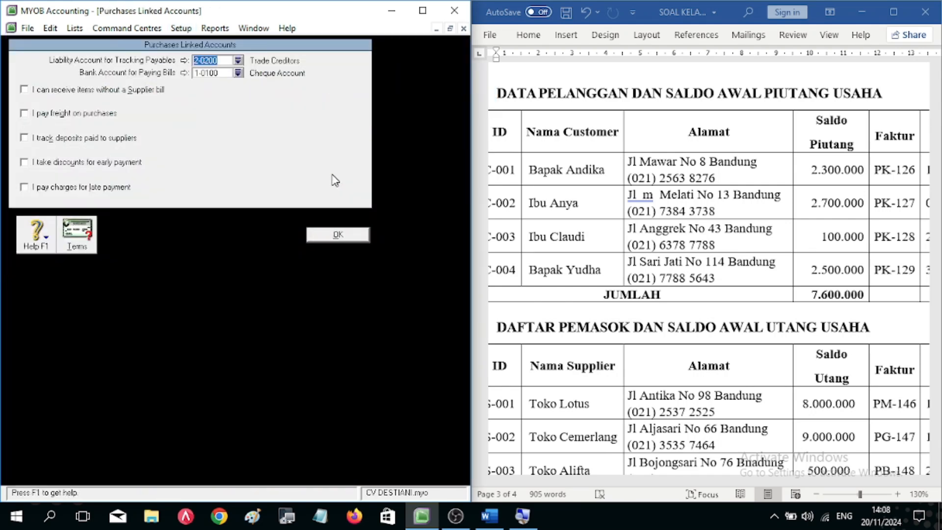
left_click(238, 61)
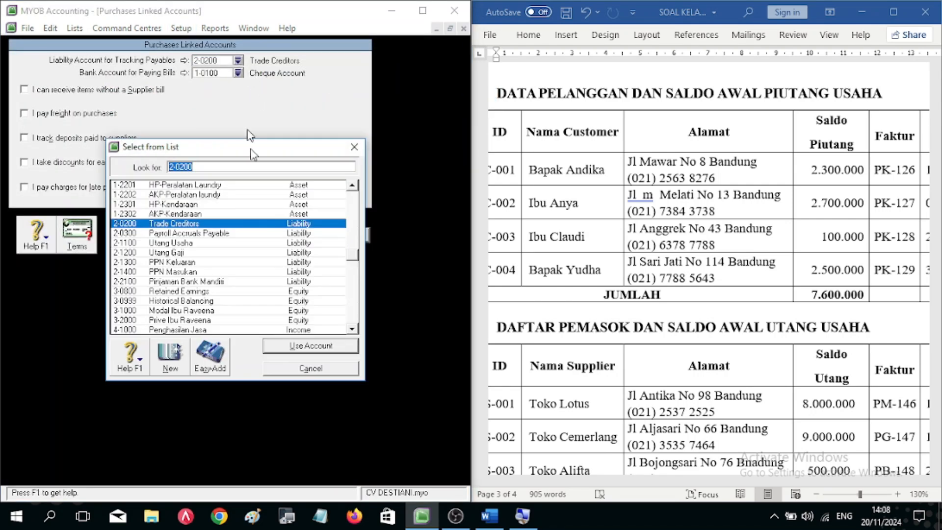
scroll(197, 299, "down", 3)
scroll(157, 280, "up", 2)
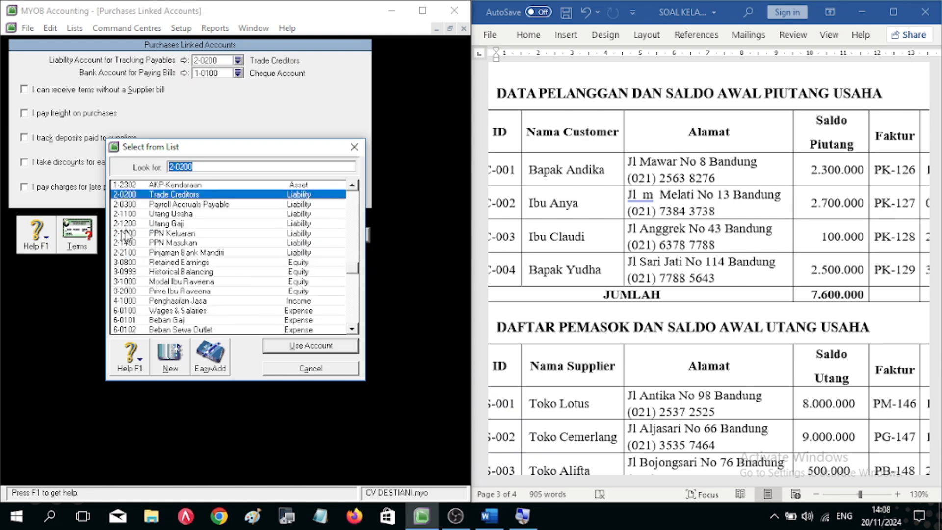
double_click(164, 213)
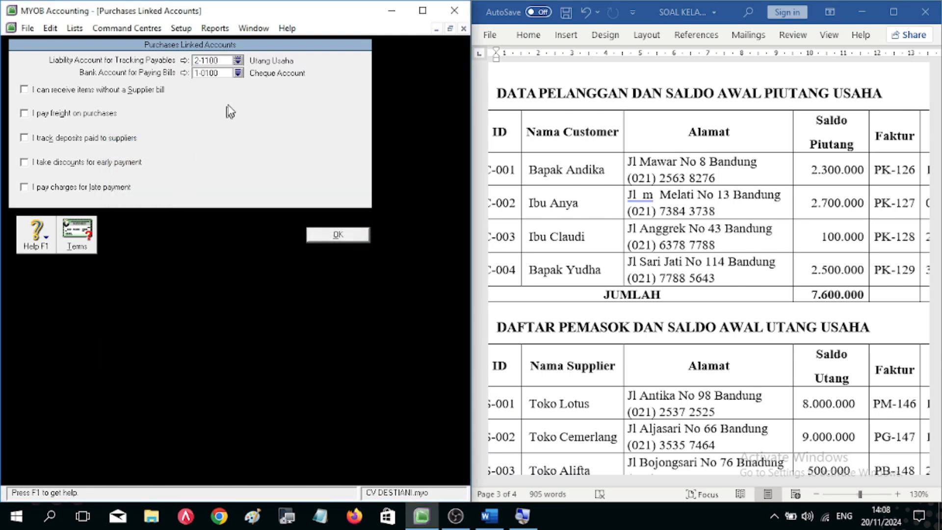
left_click(238, 73)
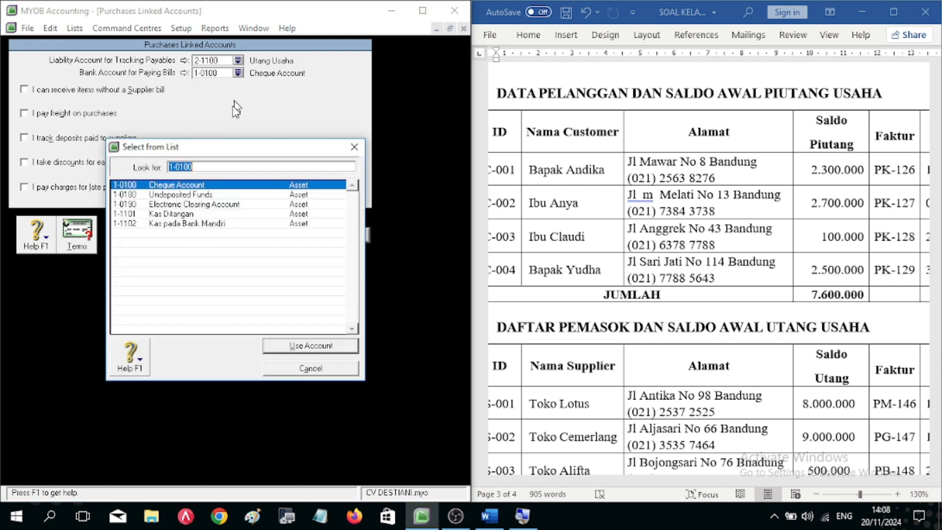
double_click(177, 223)
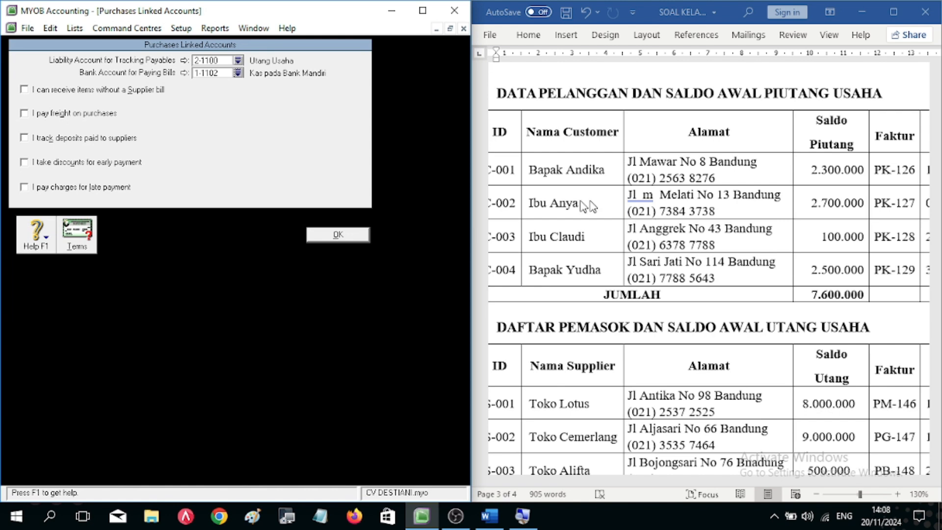
left_click(312, 235)
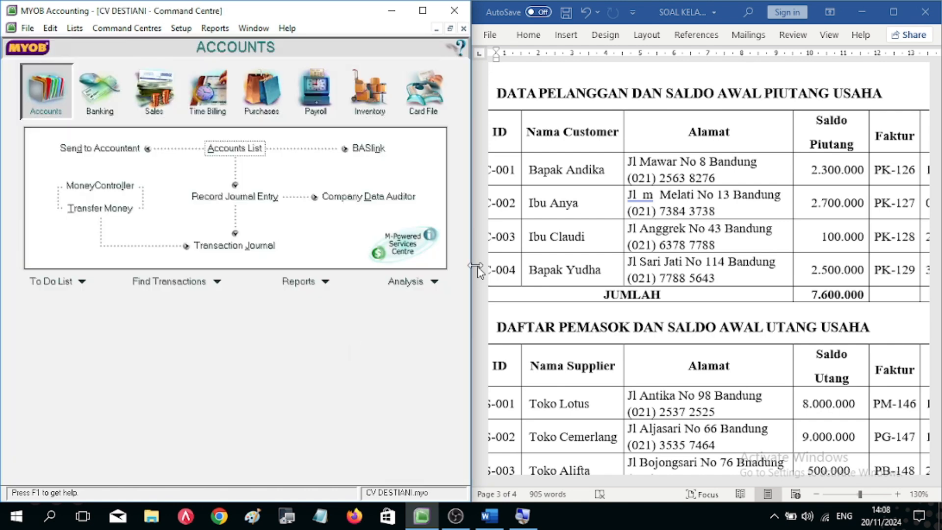
Step: Widen the Word window beside MYOB so that more columns of the customer and supplier tables can be read
left_click_drag(472, 263, 431, 263)
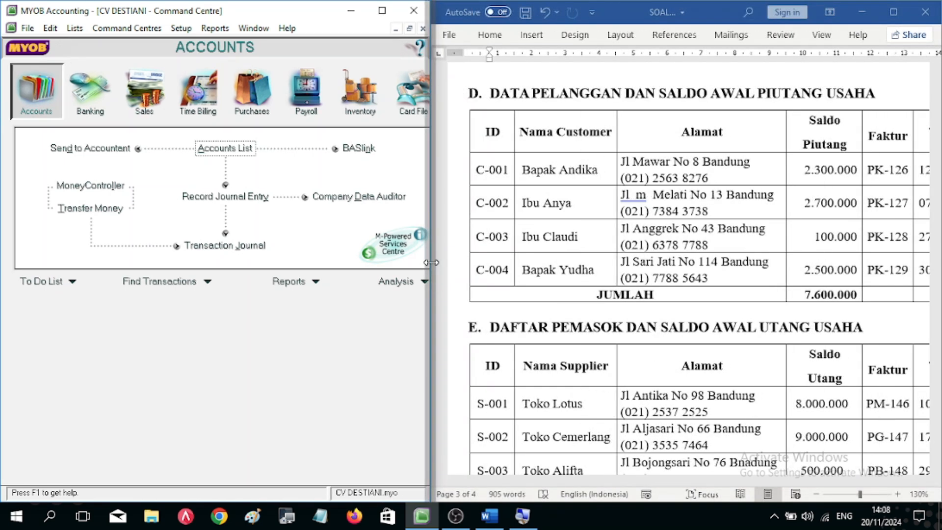
left_click(611, 493)
left_click_drag(616, 483, 639, 478)
left_click_drag(637, 483, 624, 483)
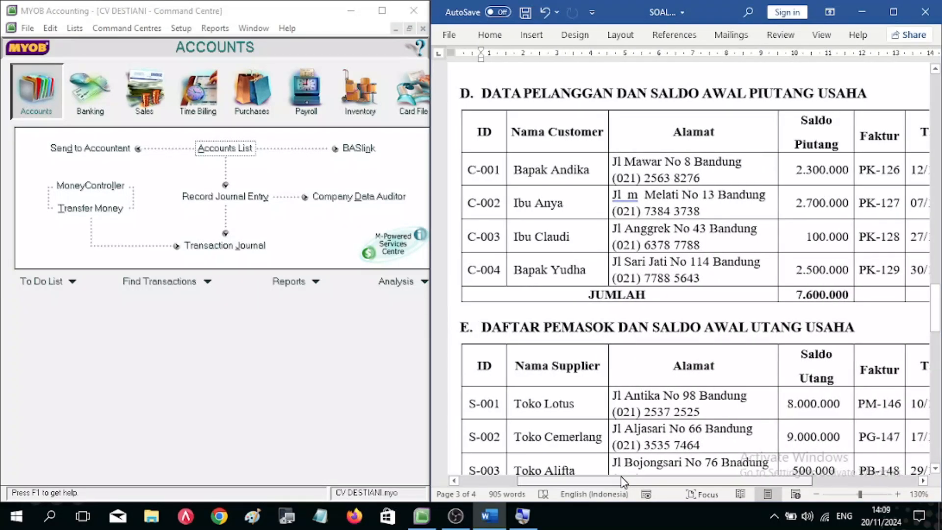
Step: Resize the Word and MYOB windows side by side and open the customer cards list, matching the customer table in the document
left_click_drag(426, 286, 392, 287)
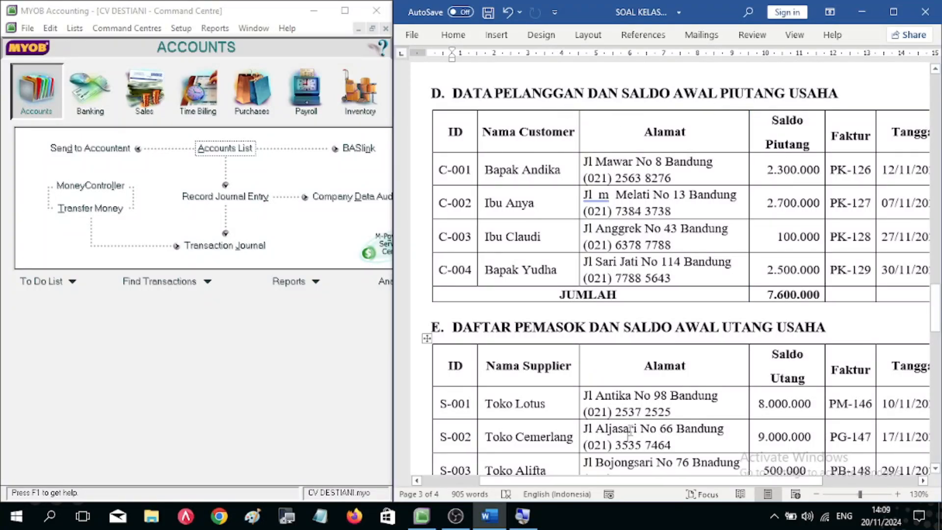
left_click_drag(593, 483, 609, 485)
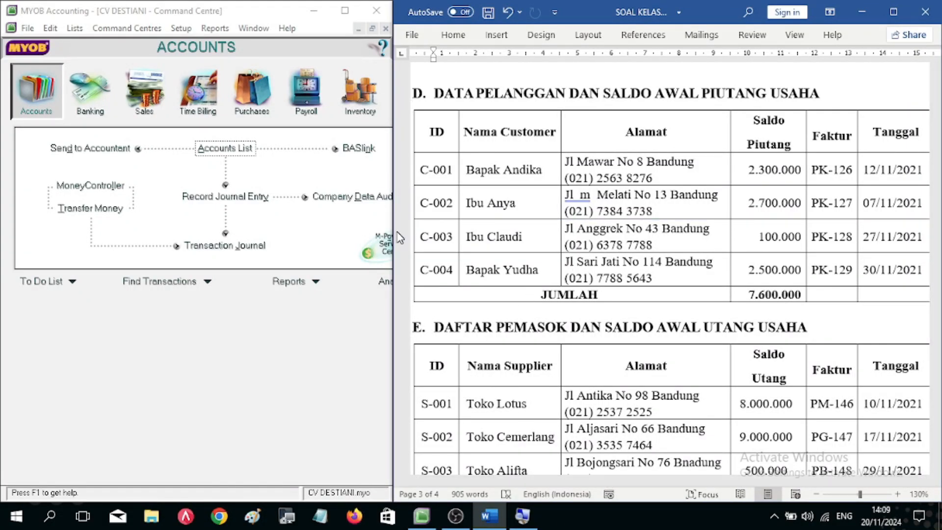
left_click_drag(389, 226, 458, 209)
left_click(414, 94)
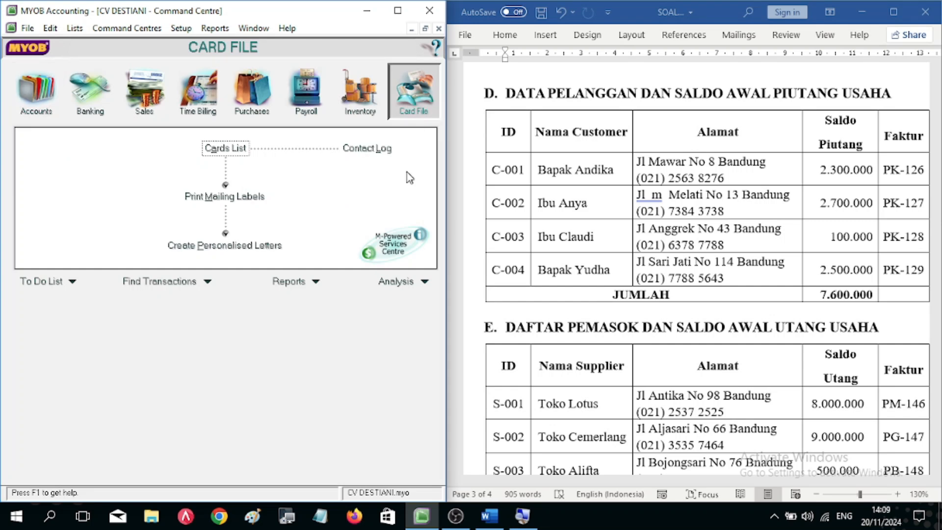
left_click(229, 155)
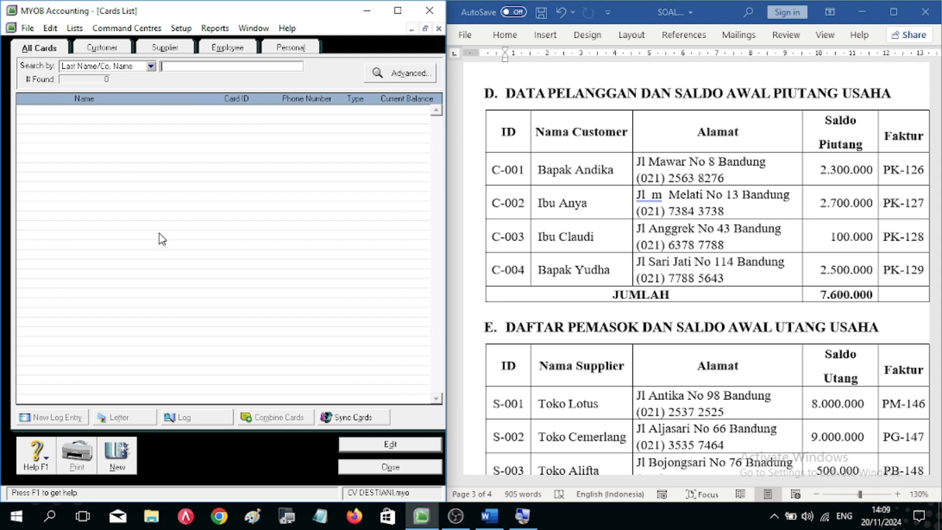
left_click(101, 48)
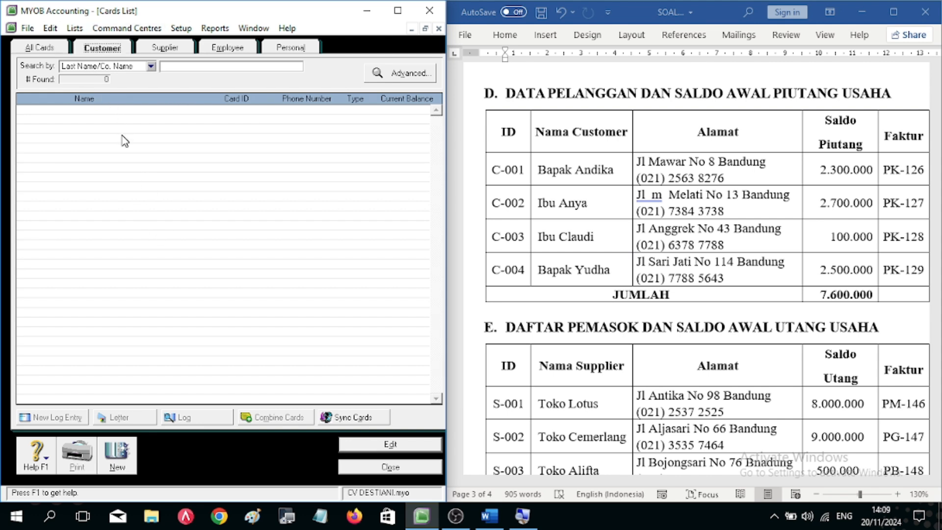
left_click(575, 136)
left_click_drag(575, 136, 627, 143)
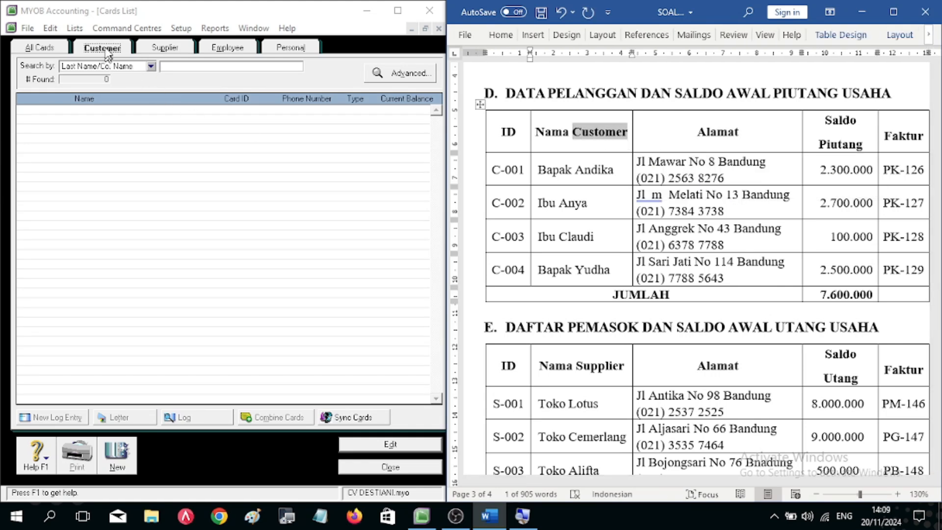
Step: Create a customer card with the customer's name copied from the table's first row and set its designation to Individual
left_click(118, 456)
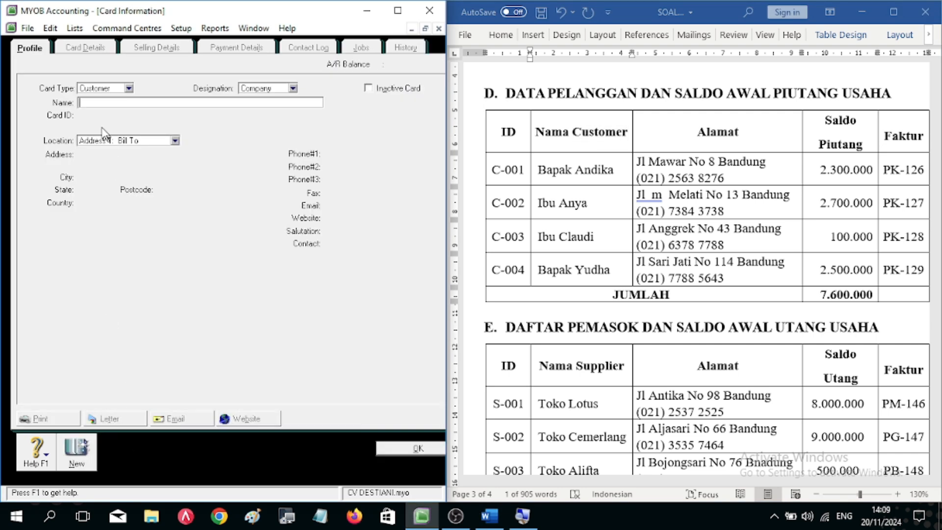
left_click(82, 102)
left_click(550, 170)
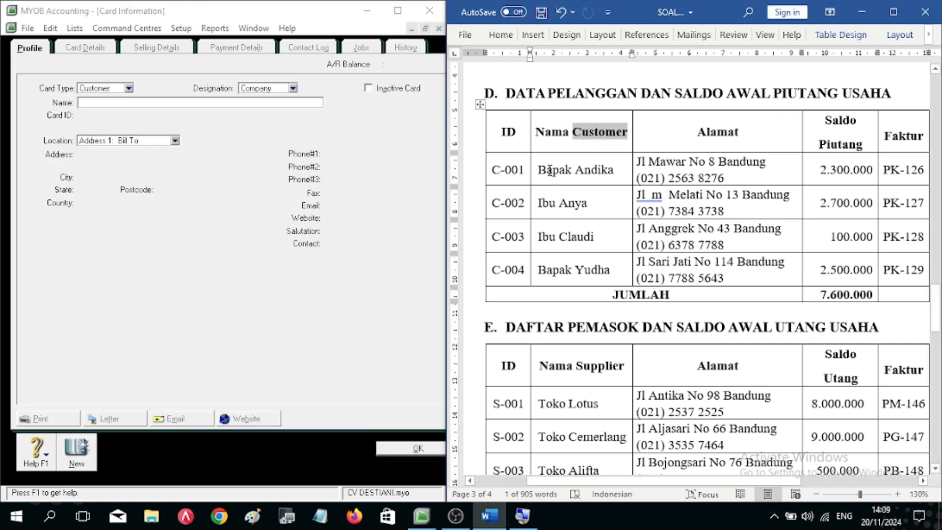
left_click_drag(538, 169, 617, 170)
key("ctrl+c")
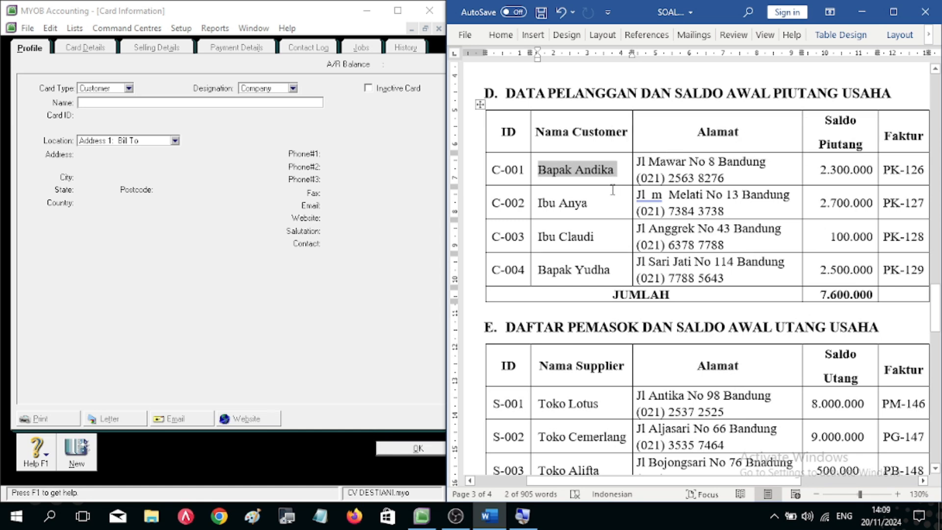
left_click(211, 102)
key("ctrl+v")
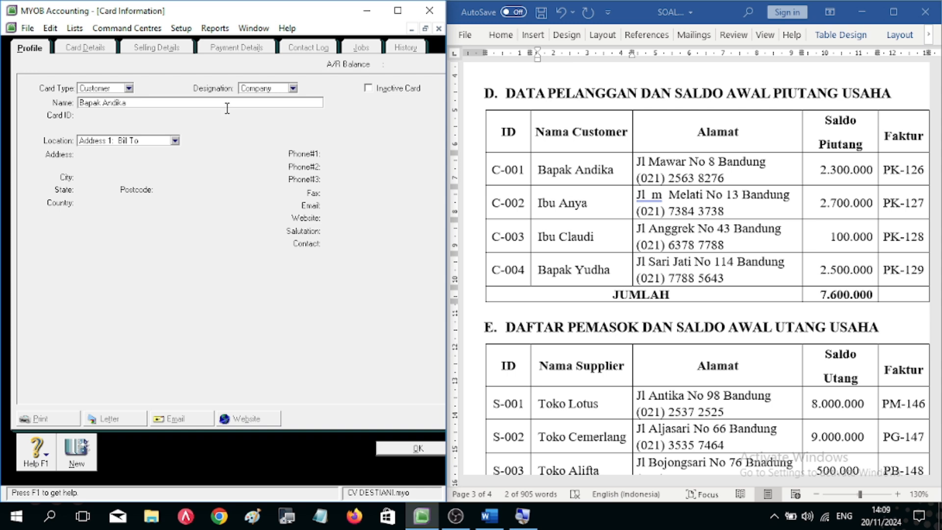
key("Tab")
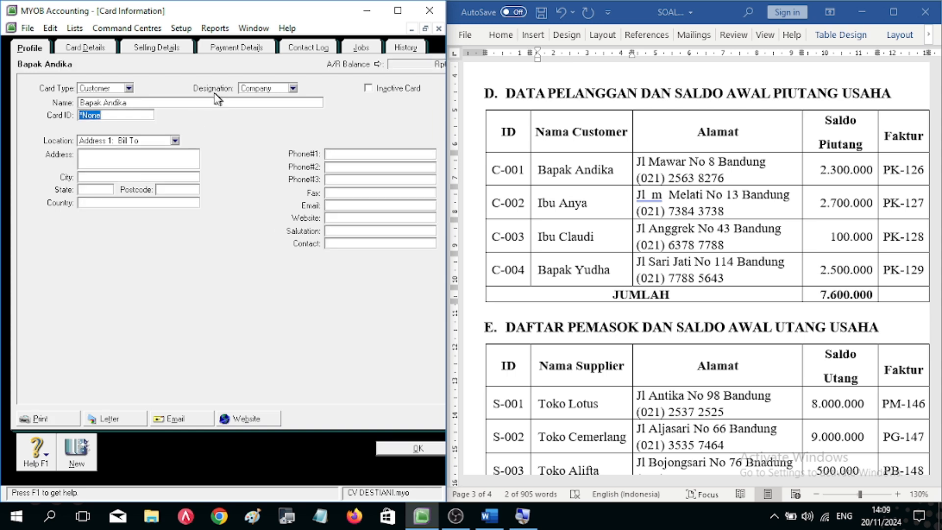
left_click(293, 88)
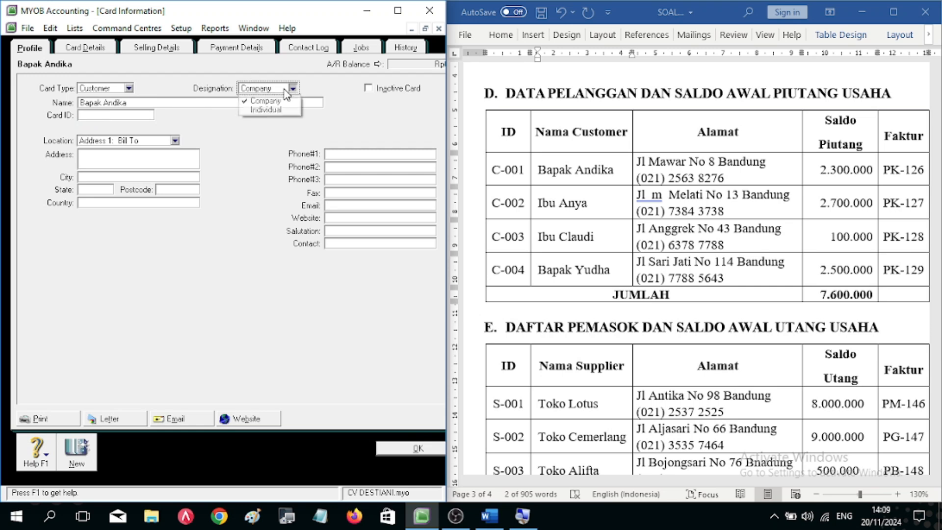
left_click(287, 108)
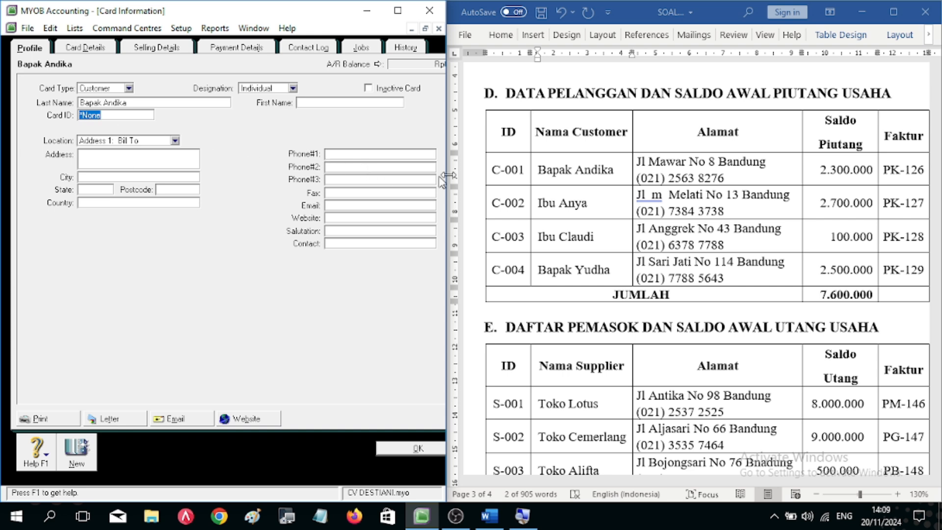
Step: Set the first customer's card ID to C-001, as given in the Word table
left_click(493, 170)
left_click_drag(492, 170, 524, 170)
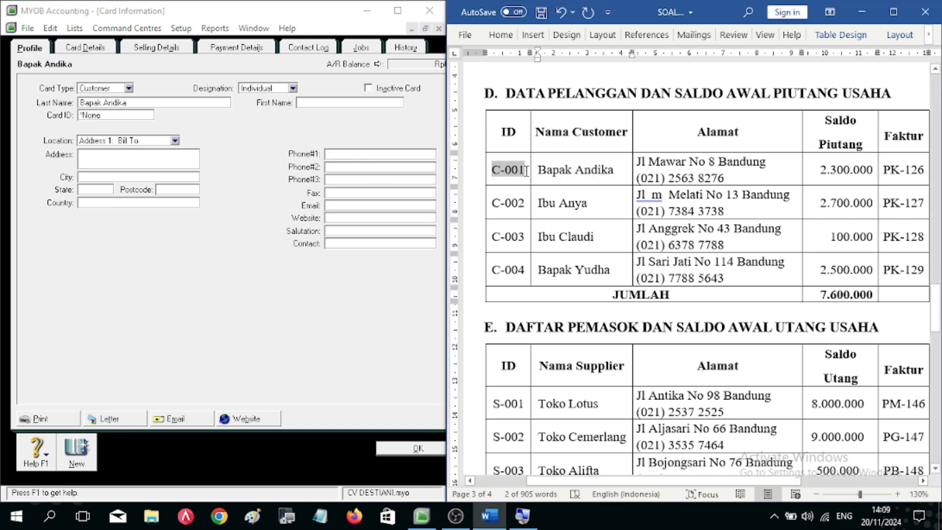
left_click(109, 114)
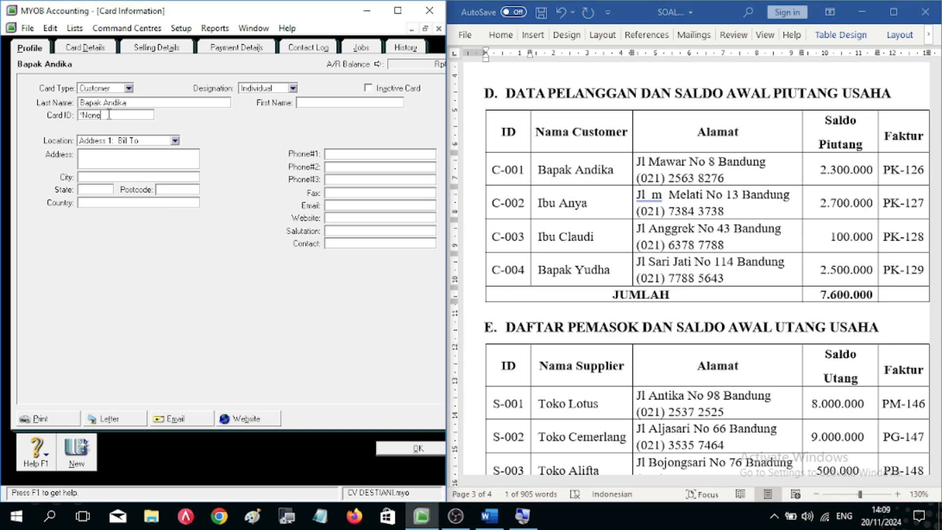
type("C-001")
key("Tab")
Step: Copy the street address of customer C-001 from the Word table into the card's address field
left_click(718, 162)
left_click_drag(717, 163, 637, 163)
key("ctrl+c")
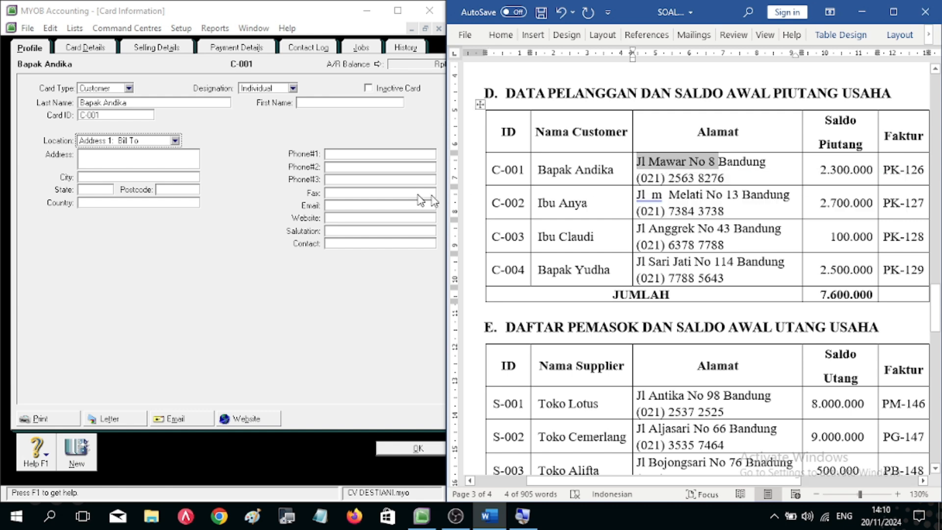
left_click(153, 158)
key("ctrl+v")
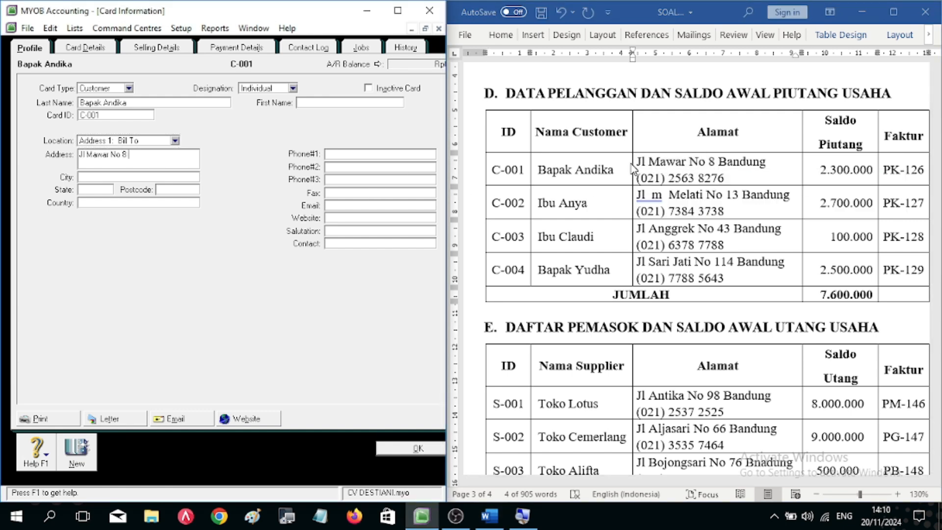
Step: Copy customer C-001's city from the Word table into the card and enter the state Jawa barat and country Indonesia
right_click(773, 162)
left_click_drag(769, 162, 723, 160)
key("ctrl+c")
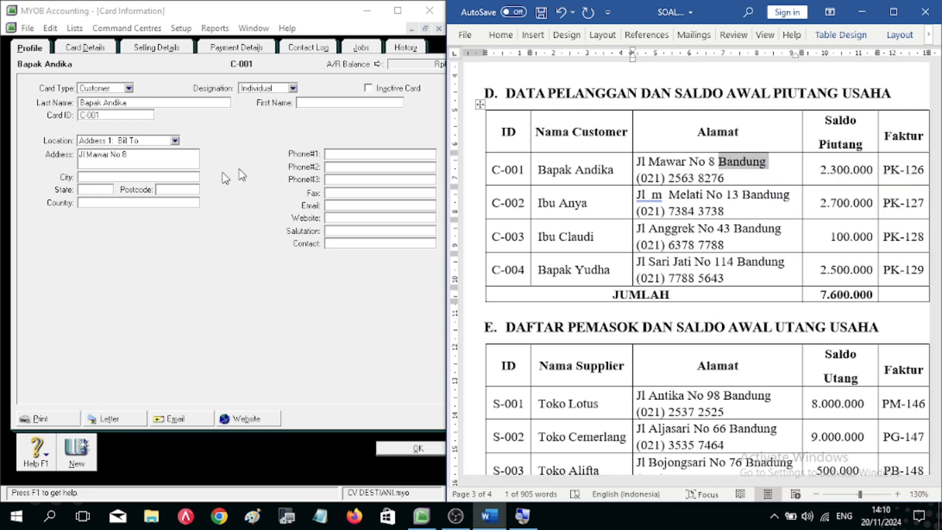
left_click(175, 182)
left_click(158, 179)
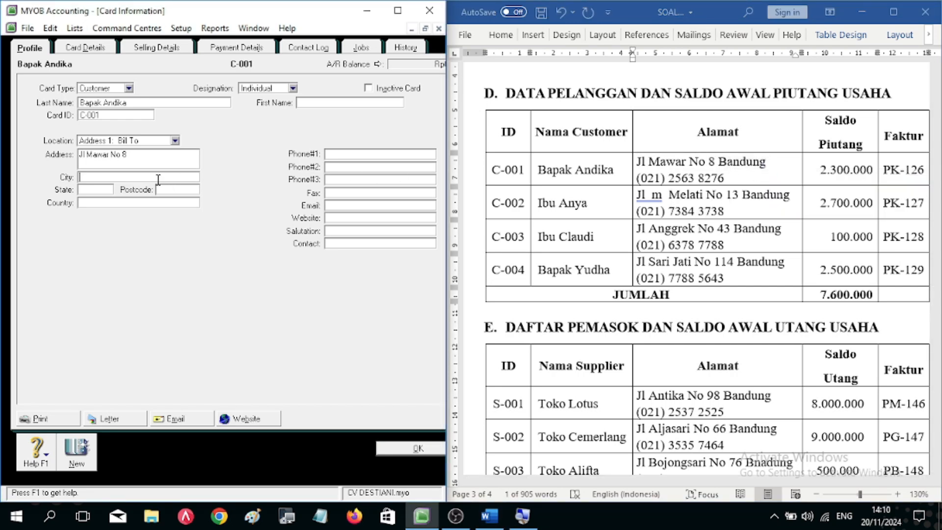
key("ctrl+v")
left_click(108, 190)
type("Jawa barat")
key("Tab")
Step: Copy customer C-001's phone number from the Word table into Phone #1 and save the card
left_click_drag(721, 177, 636, 181)
key("ctrl+c")
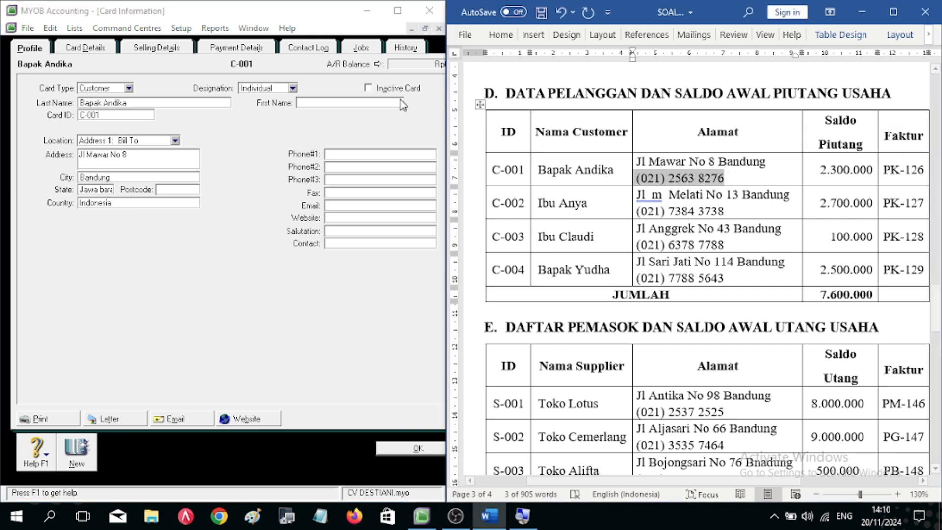
left_click(346, 154)
key("ctrl+v")
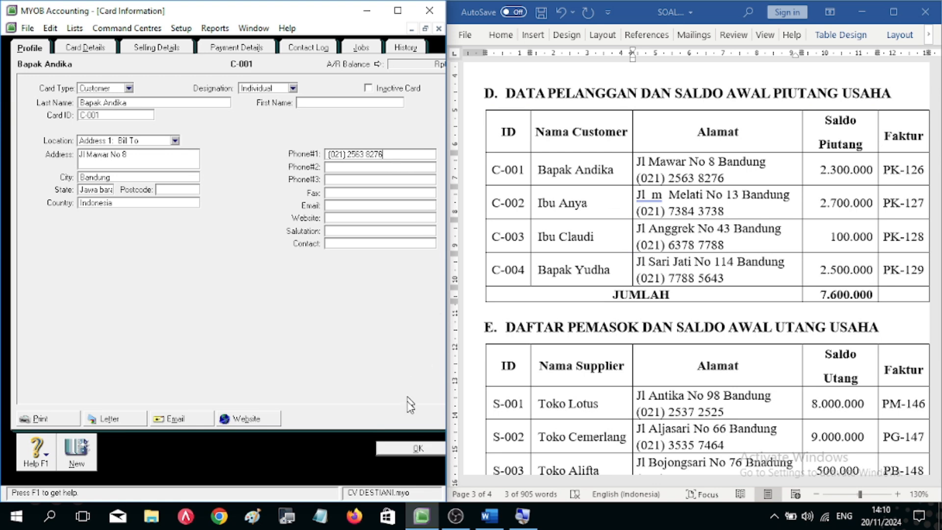
left_click(414, 448)
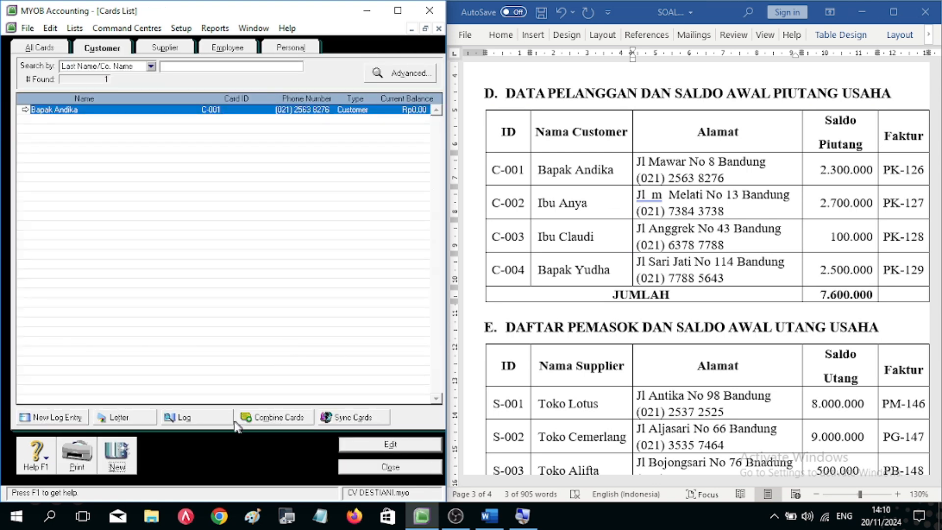
Step: Start a second customer card and fill in the last name with the customer's name from row C-002
left_click(117, 457)
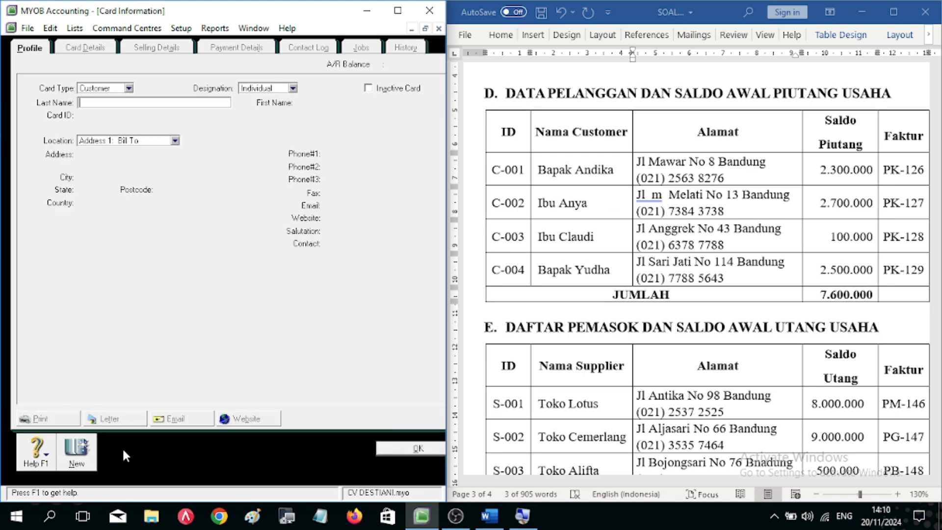
left_click_drag(591, 204, 540, 210)
key("ctrl+c")
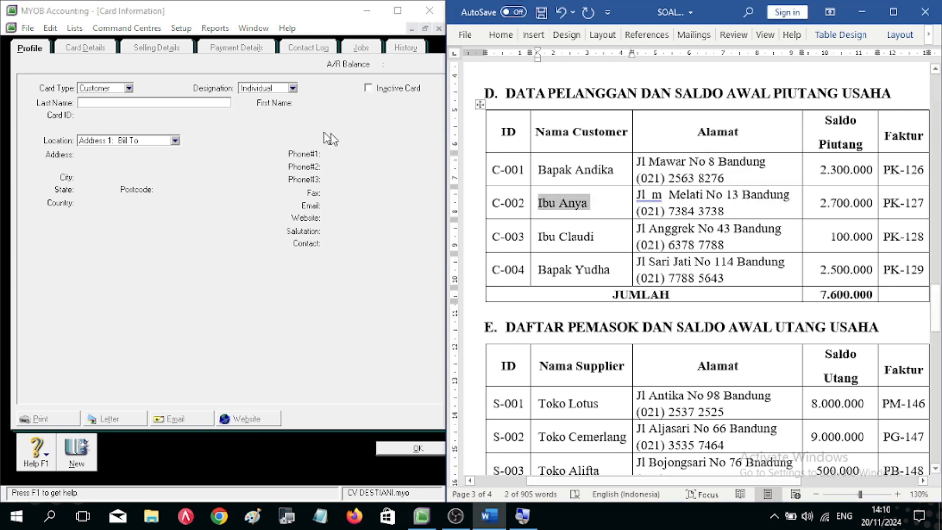
left_click(190, 105)
key("ctrl+v")
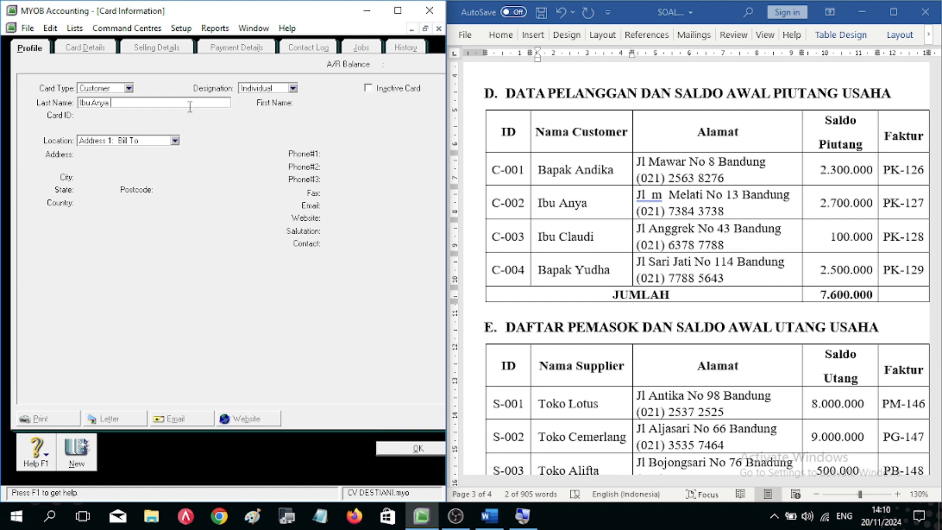
key("Tab")
Step: Copy C-002 from the Word table into the second customer's card ID
left_click_drag(525, 202, 492, 203)
key("ctrl+c")
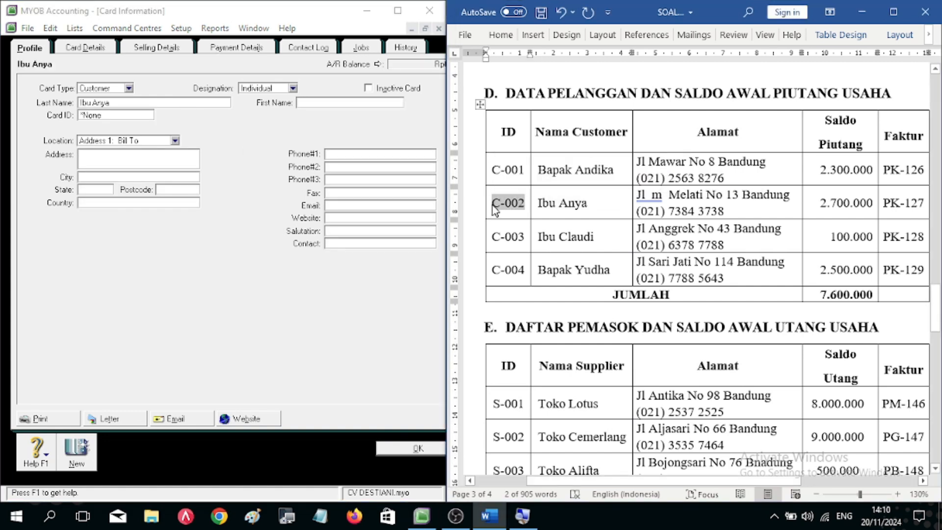
left_click(111, 115)
key("ctrl+v")
key("Tab")
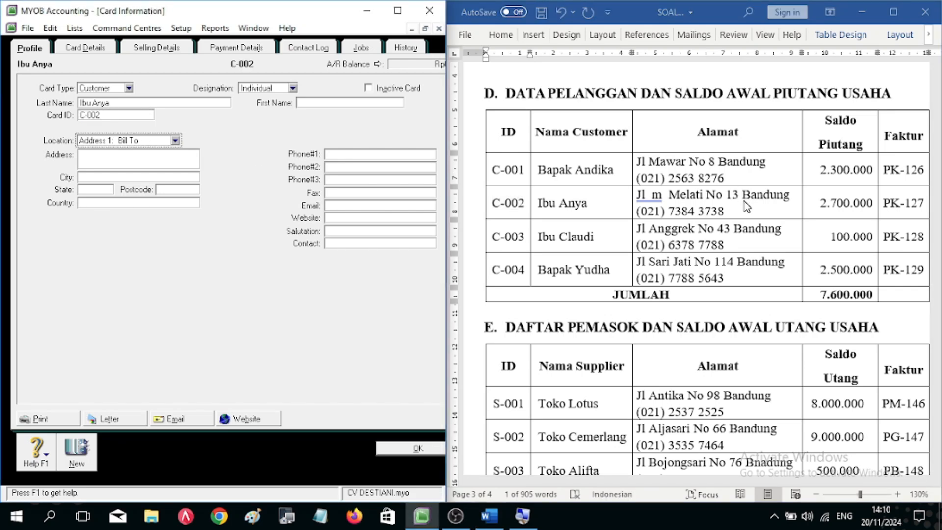
Step: Copy the street address of customer C-002 from the Word table into the card's address field
key("alt+Tab")
left_click_drag(742, 195, 636, 195)
key("ctrl+c")
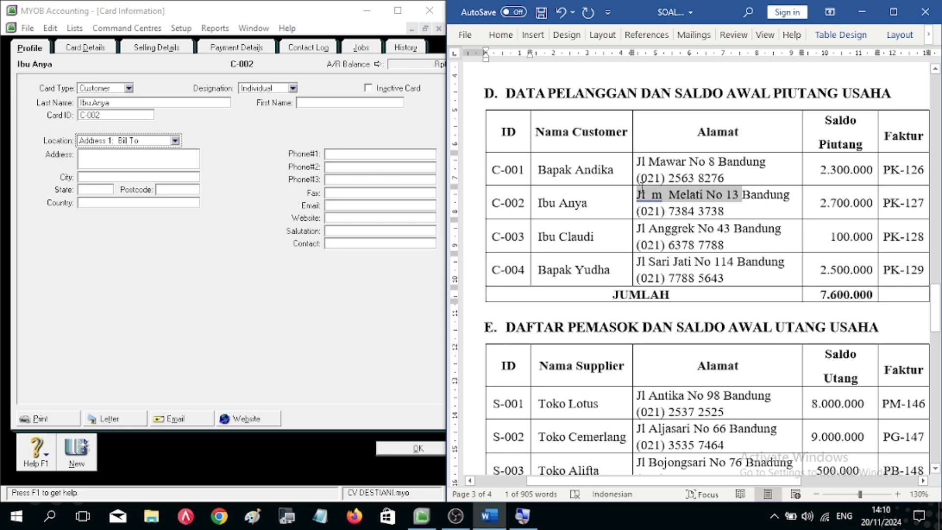
left_click(155, 159)
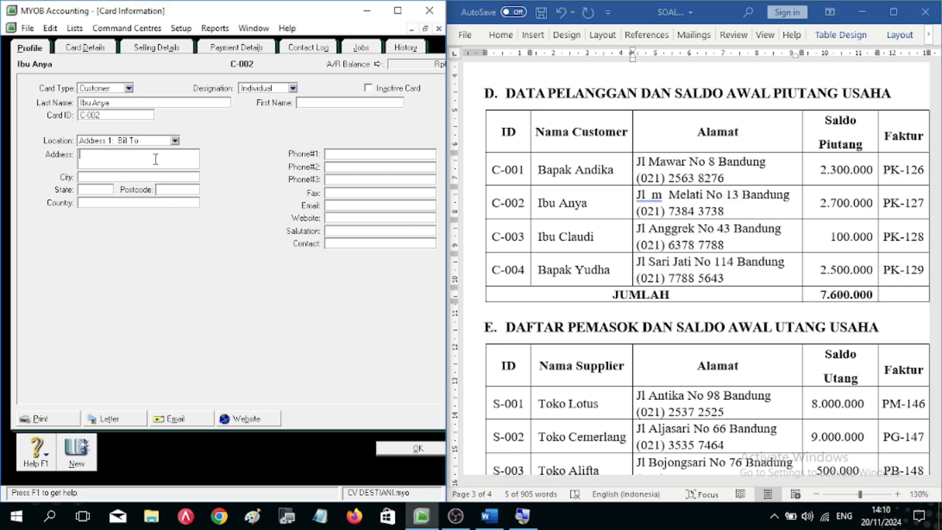
key("ctrl+v")
Step: Copy customer C-002's city from the Word table into the card and enter the state Jawa Barat and country Indonesia
key("alt+Tab")
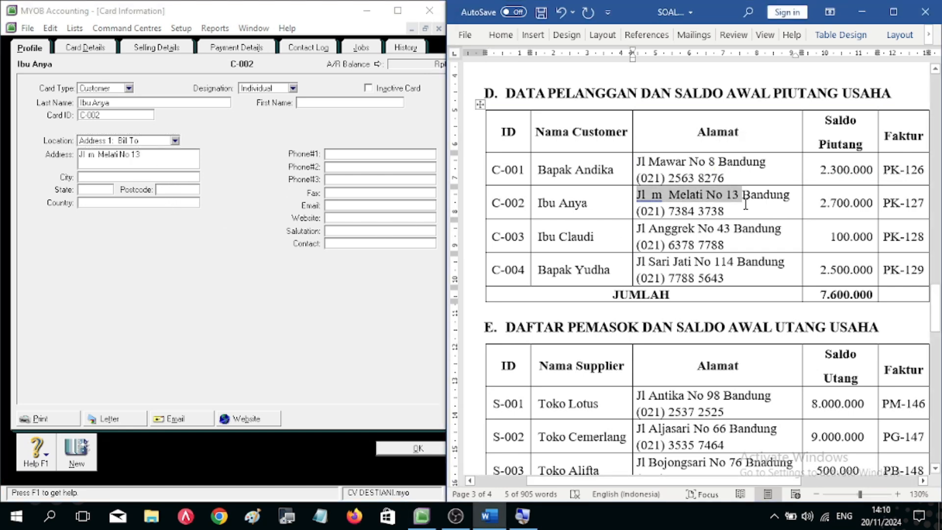
left_click_drag(800, 196, 742, 195)
key("ctrl+c")
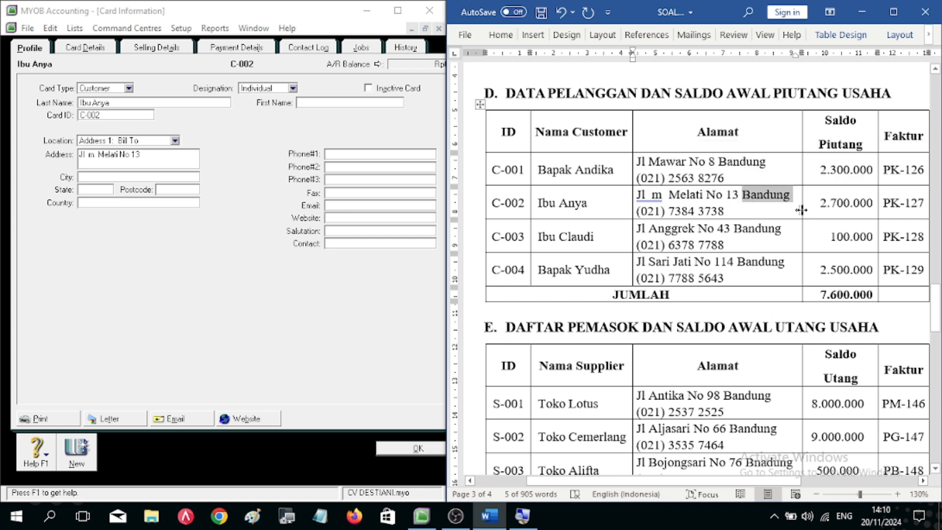
left_click(149, 176)
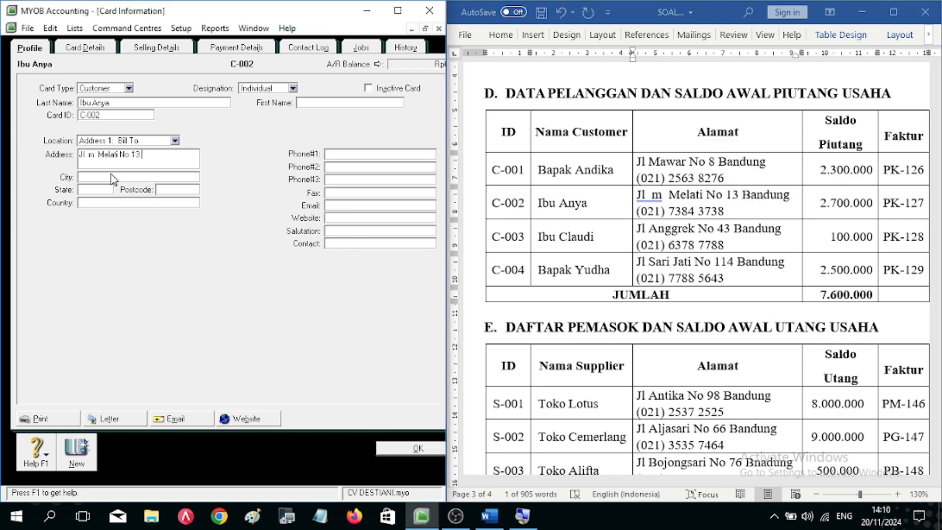
key("ctrl+v")
key("Tab")
key("Tab")
Step: Copy customer C-002's phone number from the Word table into Phone #1 and save the card
left_click_drag(744, 211, 636, 212)
key("ctrl+c")
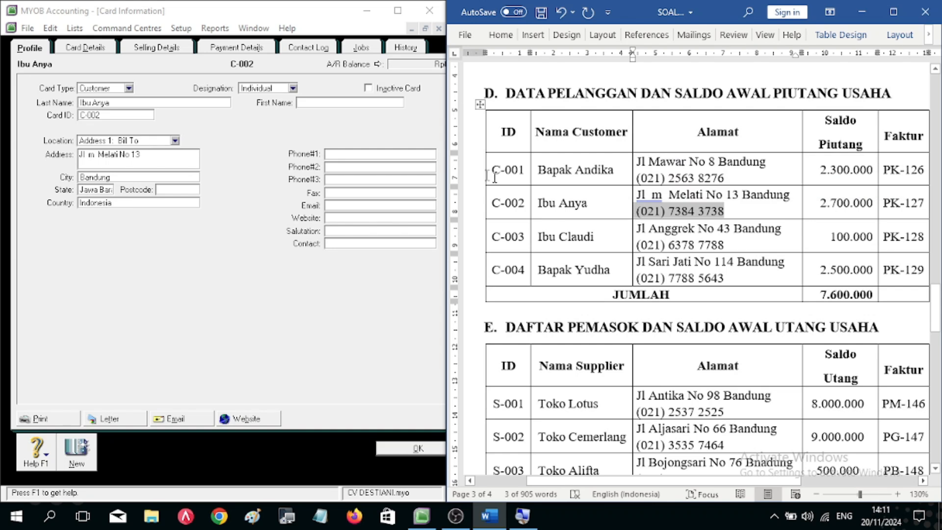
left_click(386, 154)
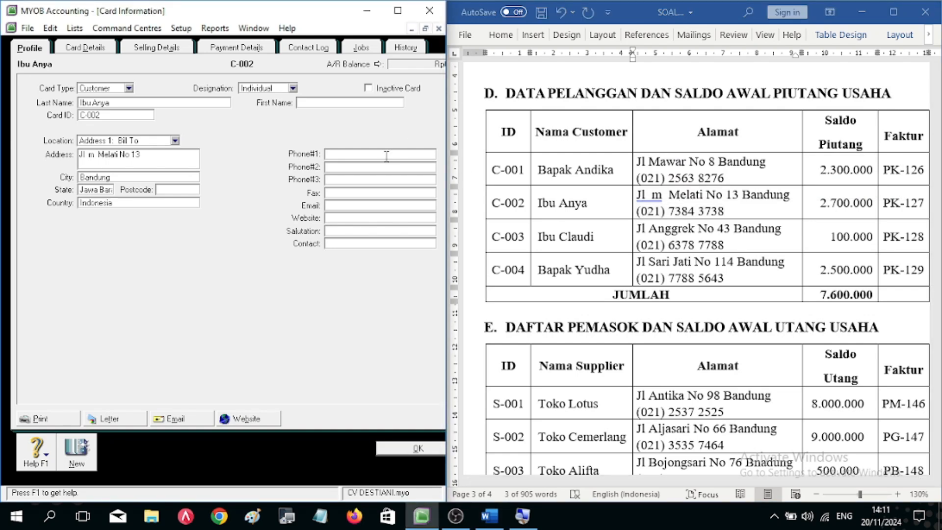
key("ctrl+v")
left_click(426, 449)
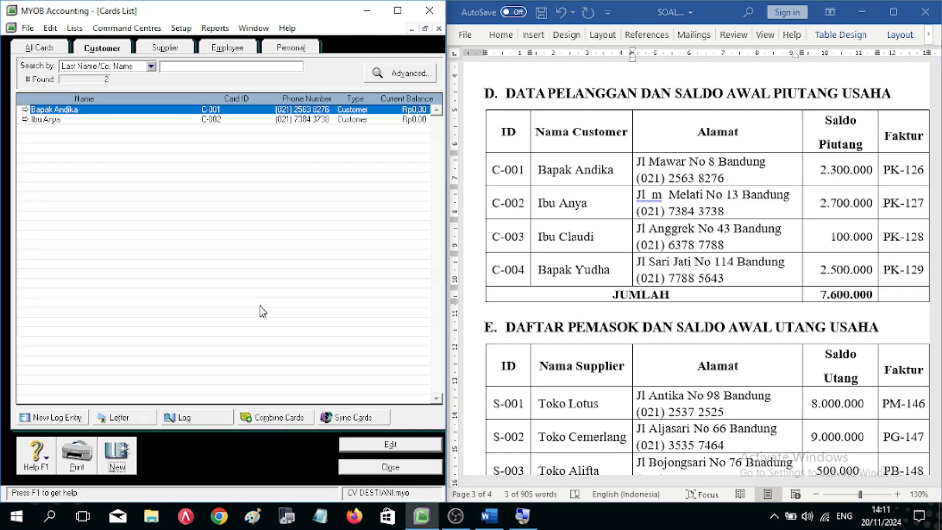
Step: Create a new customer card and copy customer C-003's name from the Word table into its Last Name field
left_click(117, 454)
left_click(610, 237)
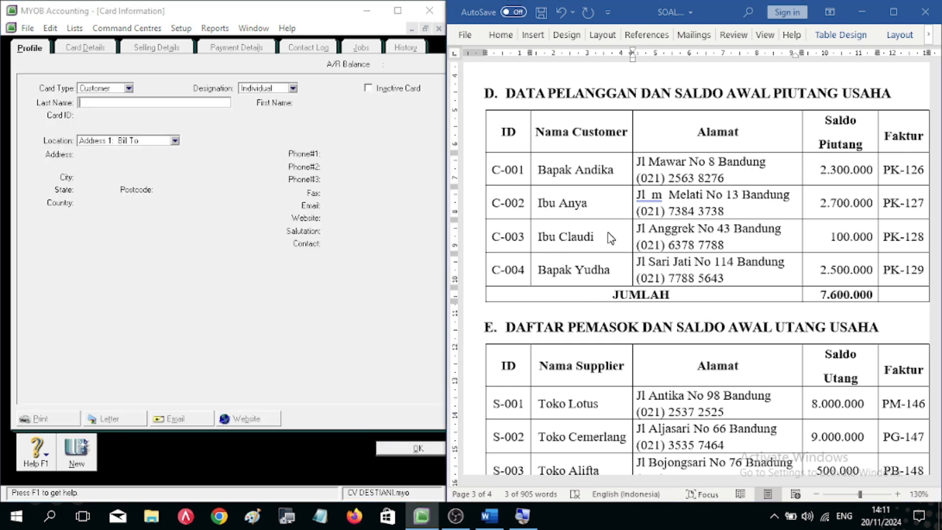
left_click_drag(594, 237, 549, 235)
key("ctrl+c")
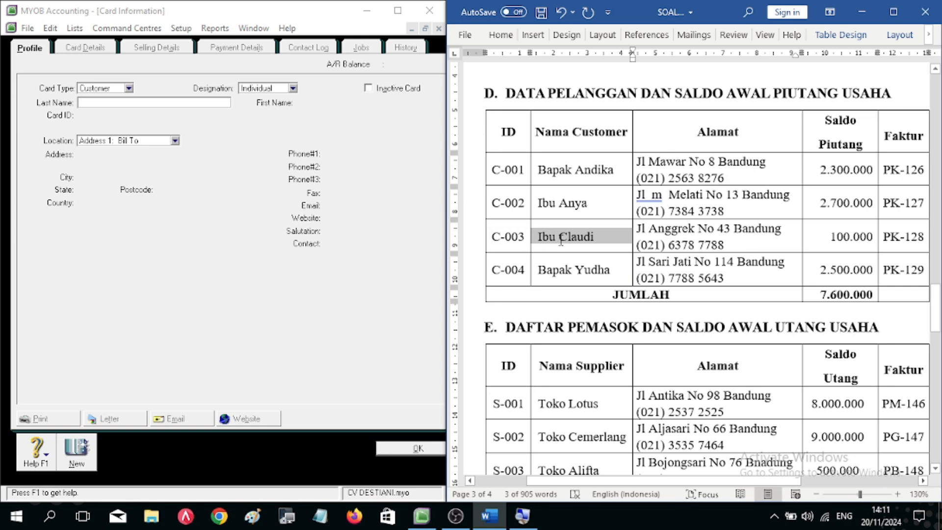
left_click(115, 103)
key("ctrl+v")
key("Tab")
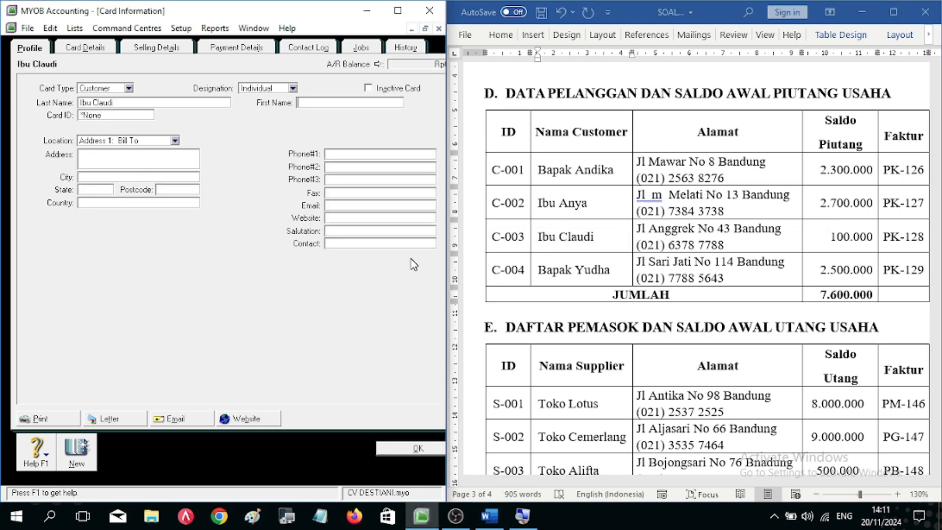
Step: Copy C-003 from the Word table into the third customer's card ID
left_click(526, 239)
left_click_drag(526, 239, 484, 242)
key("ctrl+c")
left_click(104, 115)
key("ctrl+v")
key("Tab")
Step: Copy the street address of customer C-003 from the Word table into the card's address field
left_click(730, 240)
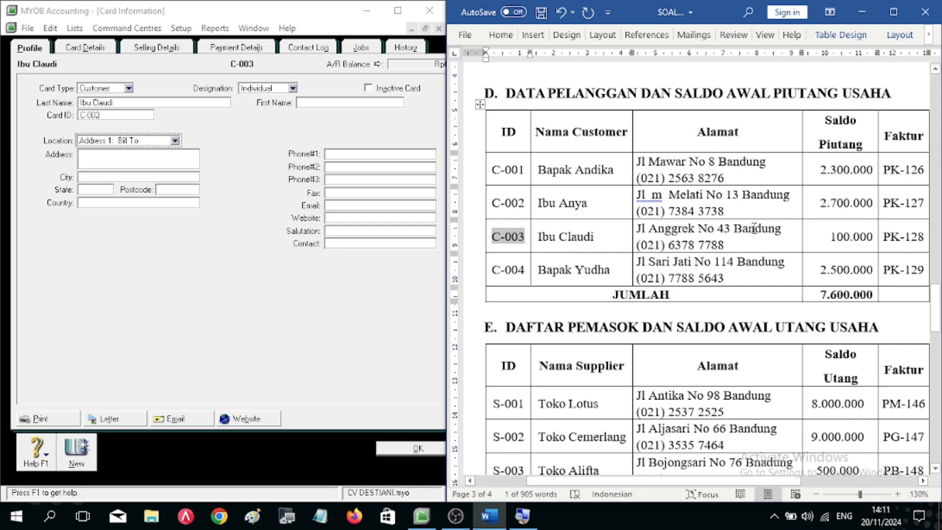
left_click_drag(736, 229, 634, 230)
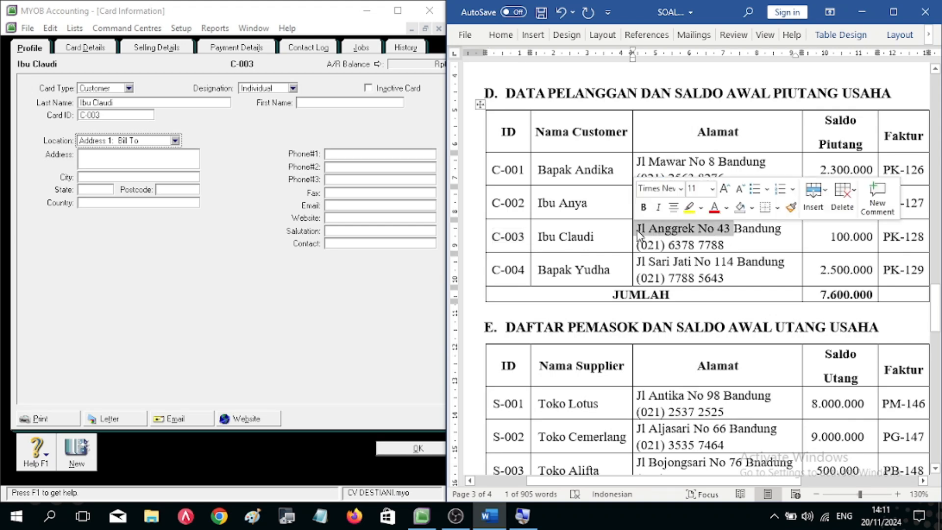
key("ctrl+c")
left_click(126, 154)
key("ctrl+v")
Step: Copy customer C-003's city from the Word table into the card's City field
left_click(156, 177)
left_click_drag(785, 230, 739, 232)
key("ctrl+c")
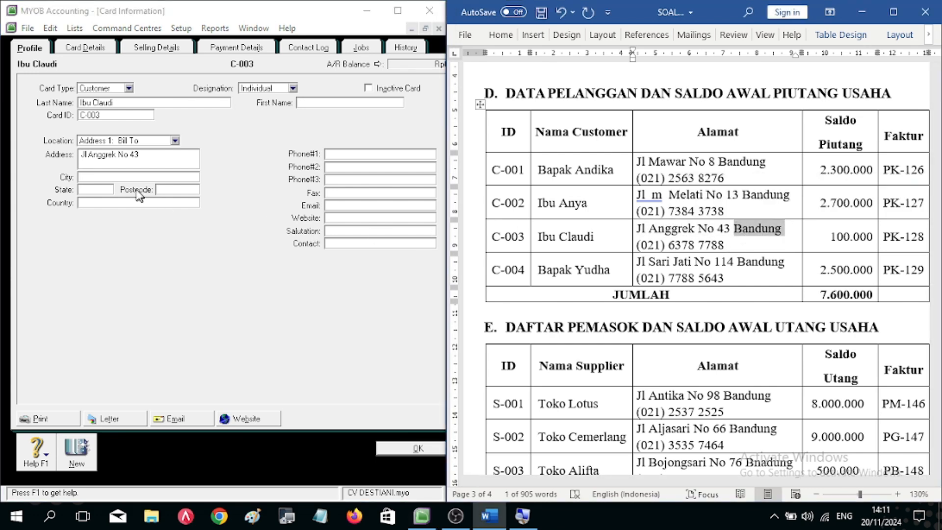
left_click(129, 175)
key("ctrl+v")
key("Tab")
key("Tab")
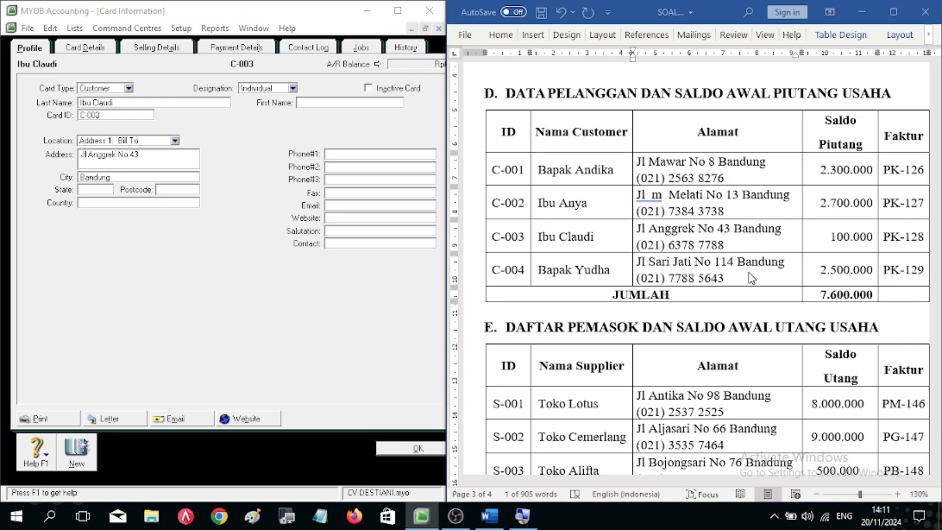
Step: Copy customer C-003's phone number from the Word table into Phone #1
key("alt+Tab")
left_click_drag(732, 246, 636, 244)
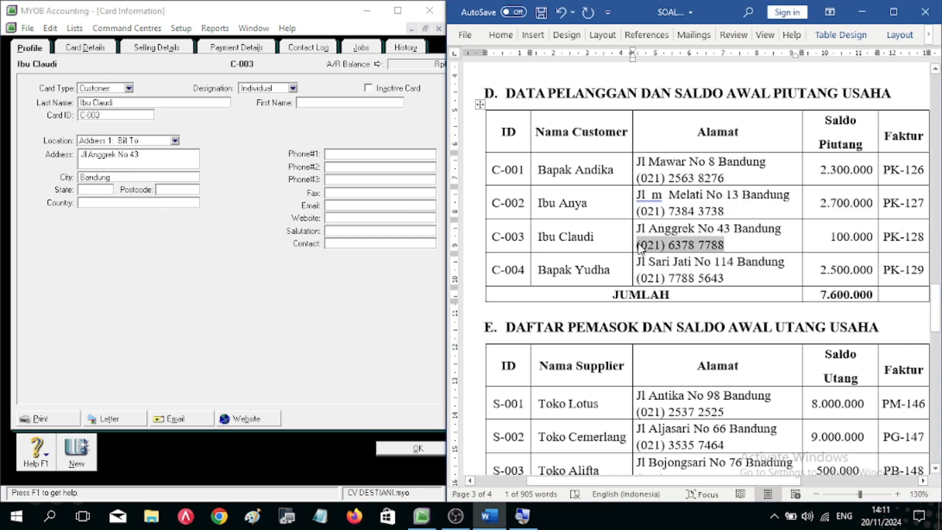
left_click(361, 156)
key("ctrl+v")
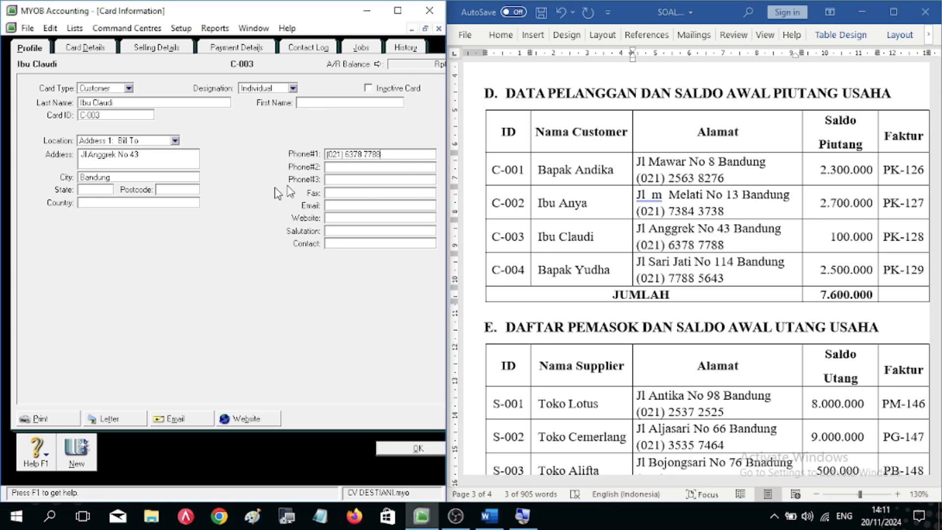
Step: Enter the state Jawa Barat and country Indonesia for customer C-003 and save the card
left_click(105, 192)
type("Jawa Barat")
key("Tab")
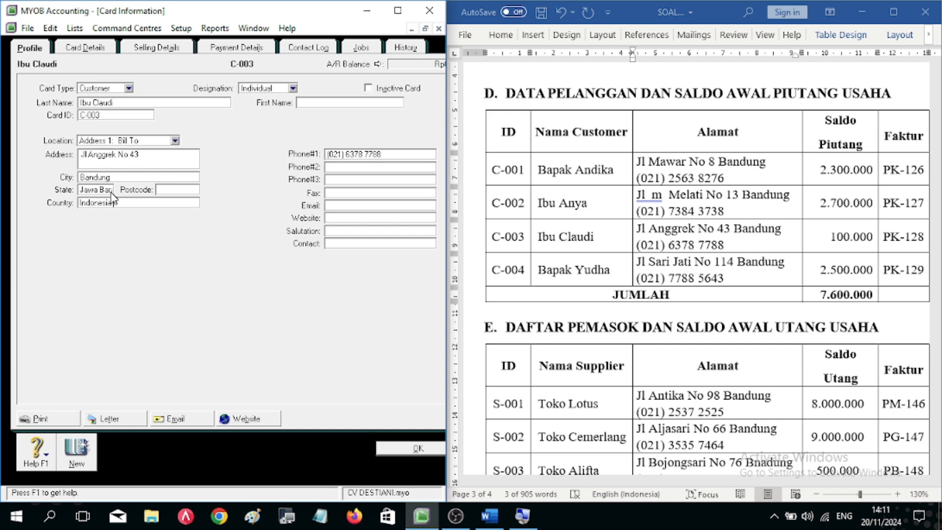
left_click(394, 448)
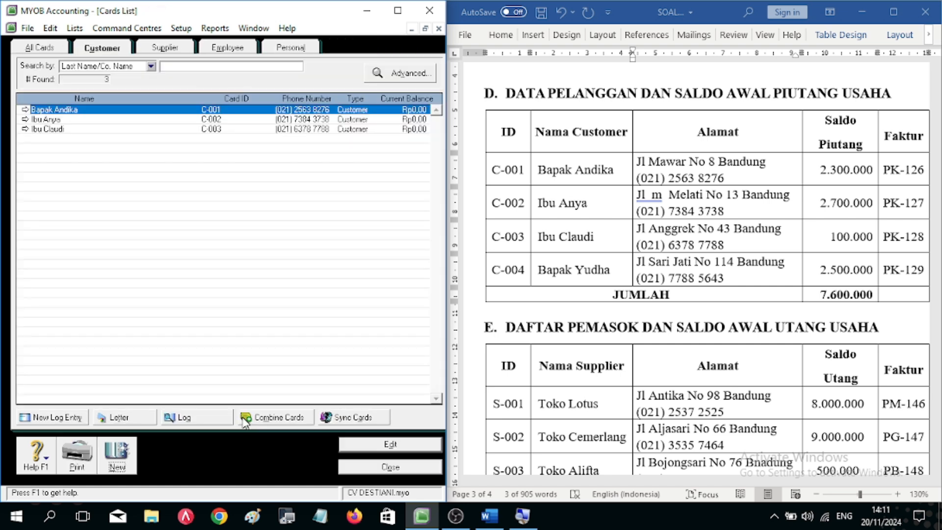
Step: Create a new customer card and copy customer C-004's name from the Word table into its Last Name field
left_click(112, 454)
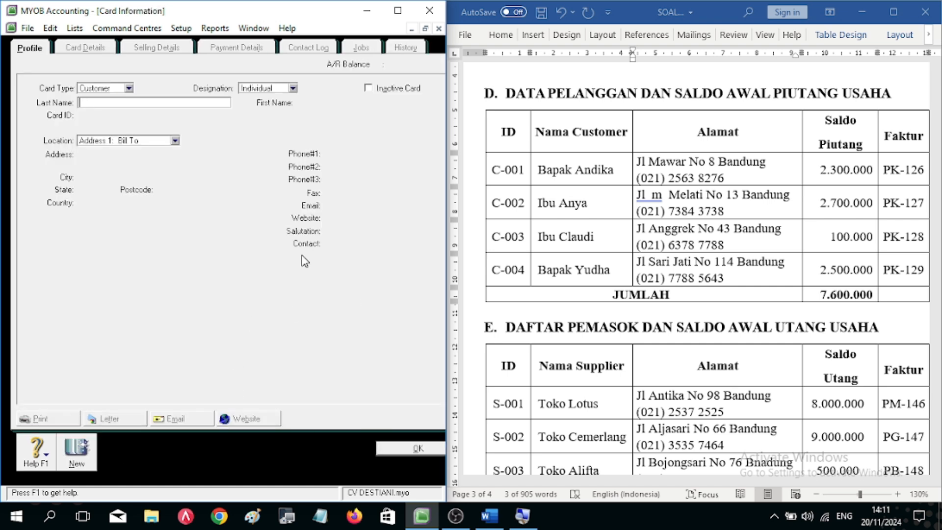
left_click(614, 273)
left_click_drag(613, 271, 539, 271)
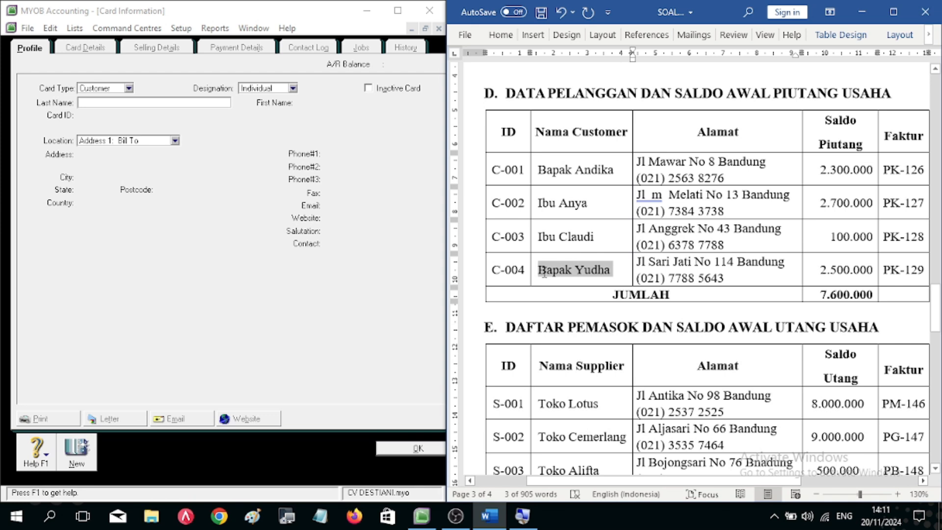
left_click(165, 103)
key("ctrl+v")
key("Tab")
Step: Copy C-004 from the Word table into the fourth customer's card ID
left_click_drag(529, 270, 491, 270)
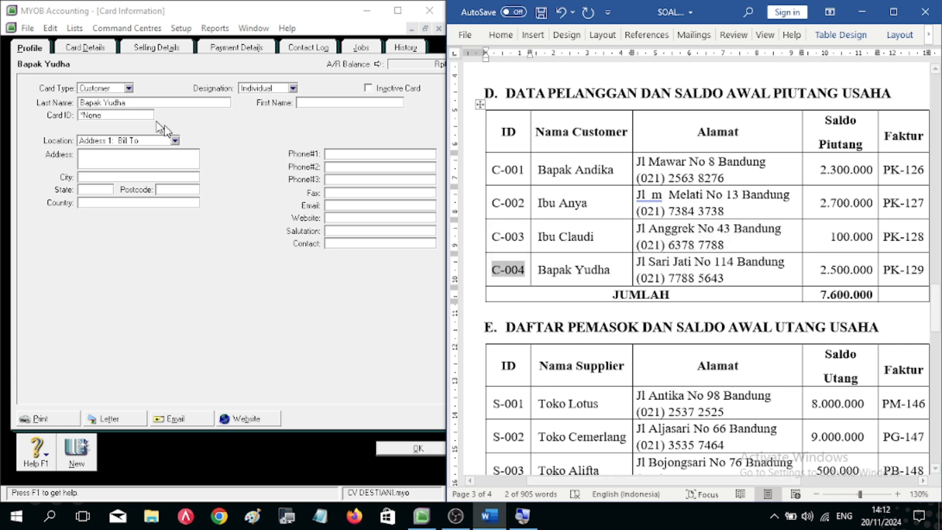
left_click(111, 116)
key("ctrl+v")
key("Tab")
Step: Copy the street address of customer C-004 from the Word table into the card's address field
left_click(761, 266)
left_click_drag(736, 261, 637, 261)
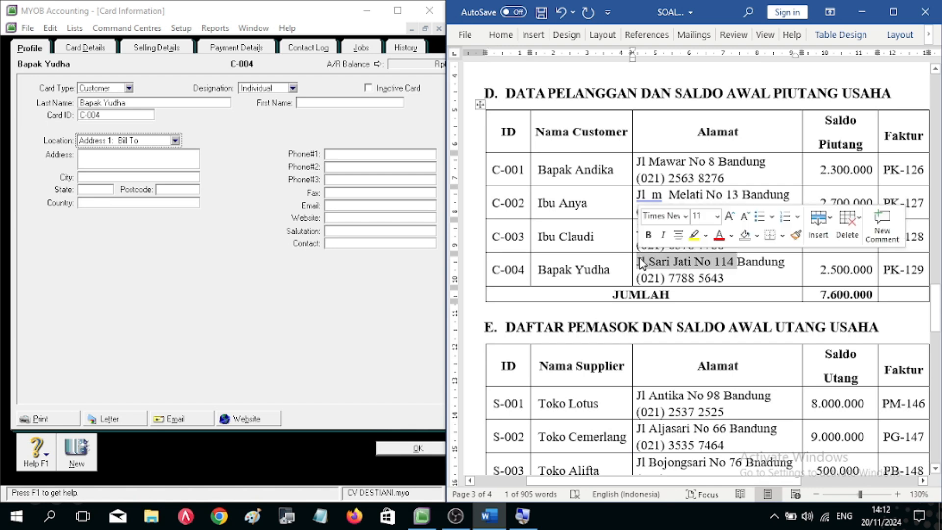
left_click(112, 169)
key("ctrl+v")
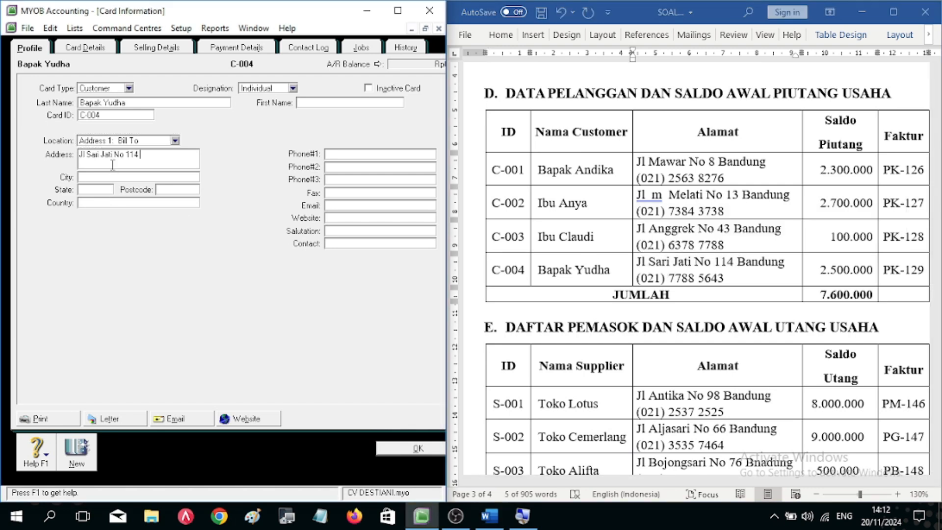
Step: Copy customer C-004's city from the Word table into the card and enter the state Jawa Barat and country Indonesia
left_click(773, 263)
left_click_drag(788, 262, 736, 263)
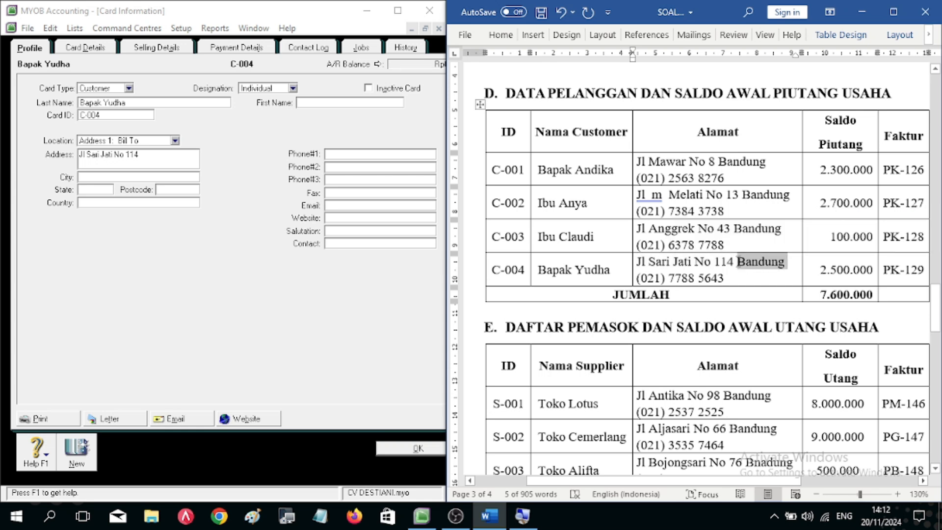
left_click(135, 178)
key("ctrl+v")
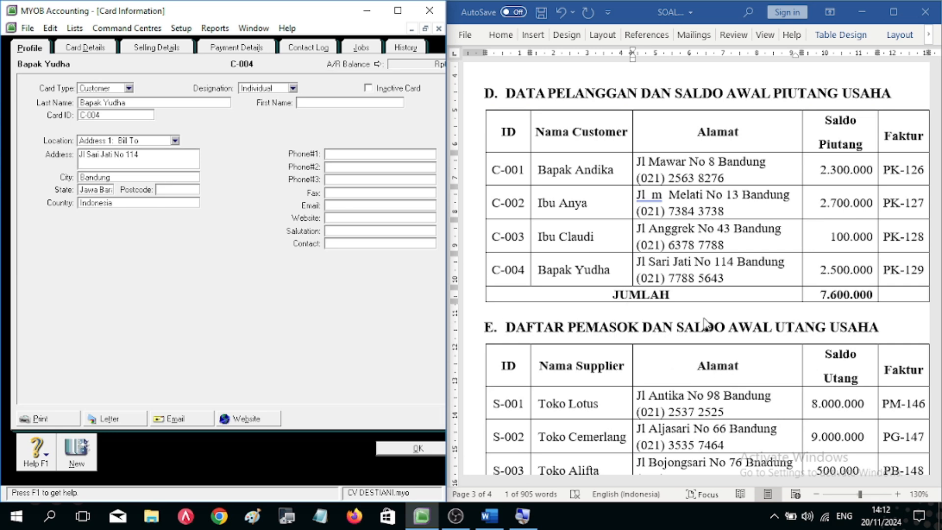
left_click(739, 274)
left_click(696, 277)
left_click_drag(696, 278, 633, 267)
left_click(393, 157)
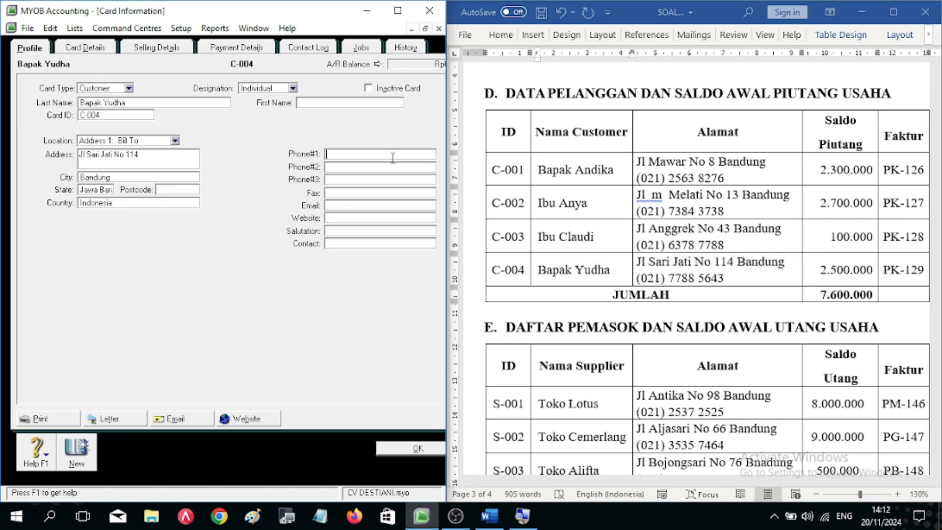
Step: Copy customer C-004's phone number from the Word table into Phone #1 and save the card
left_click(735, 277)
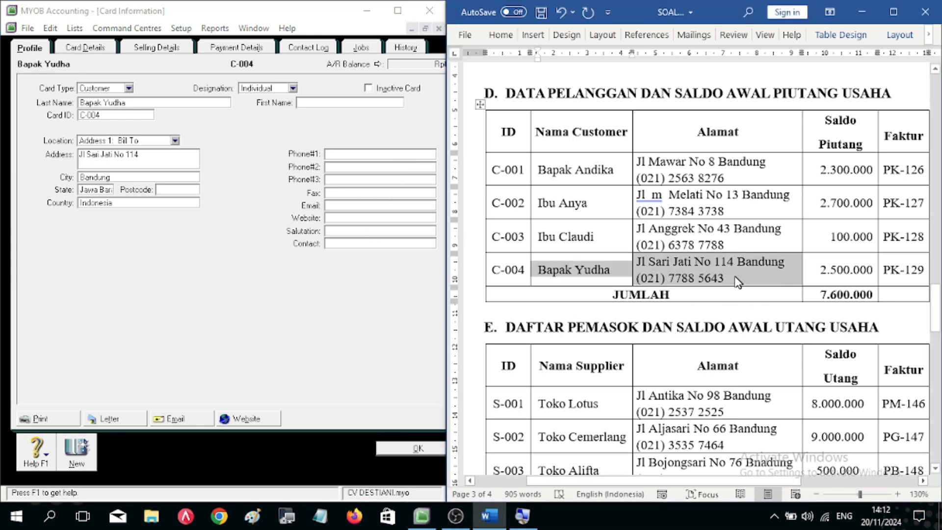
left_click_drag(735, 277, 637, 278)
key("ctrl+c")
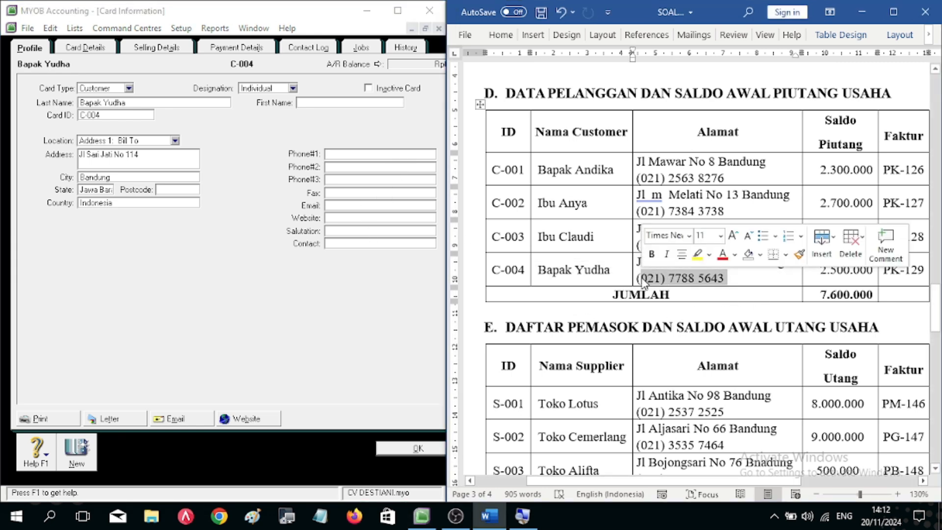
left_click(376, 154)
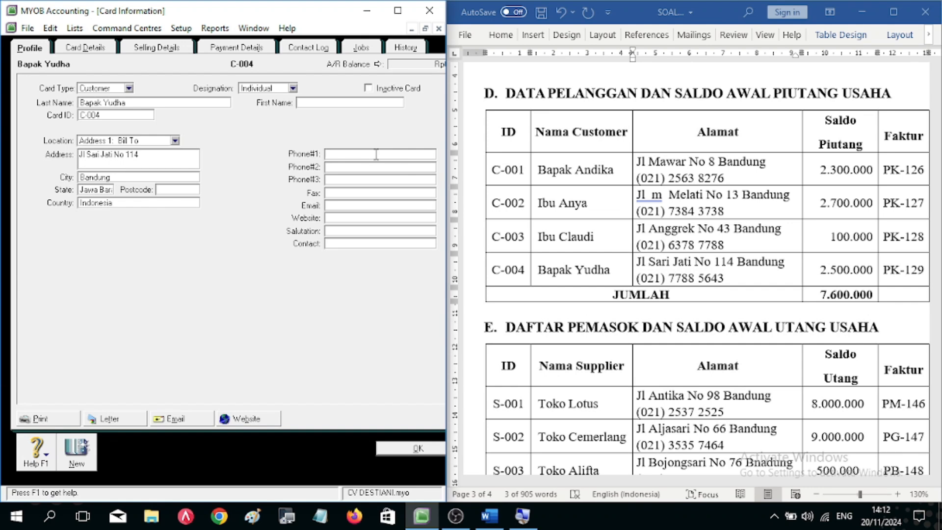
key("ctrl+v")
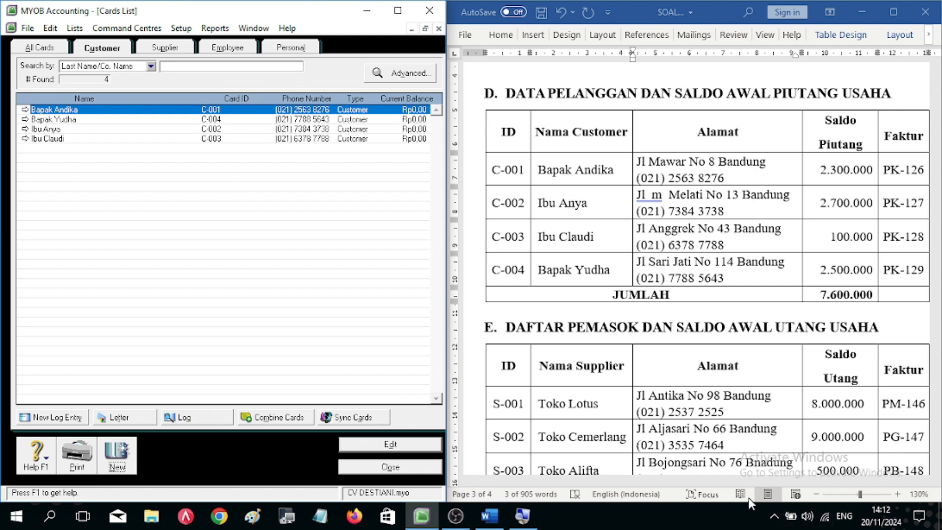
Step: Review the invoice, date and tax columns of the customer receivables table and the supplier table below it in Word
left_click_drag(751, 482, 829, 485)
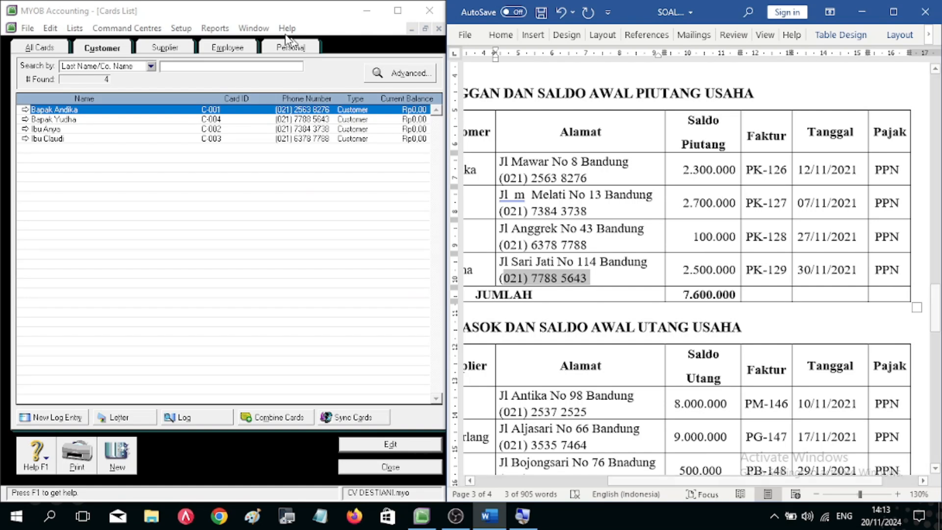
left_click(187, 16)
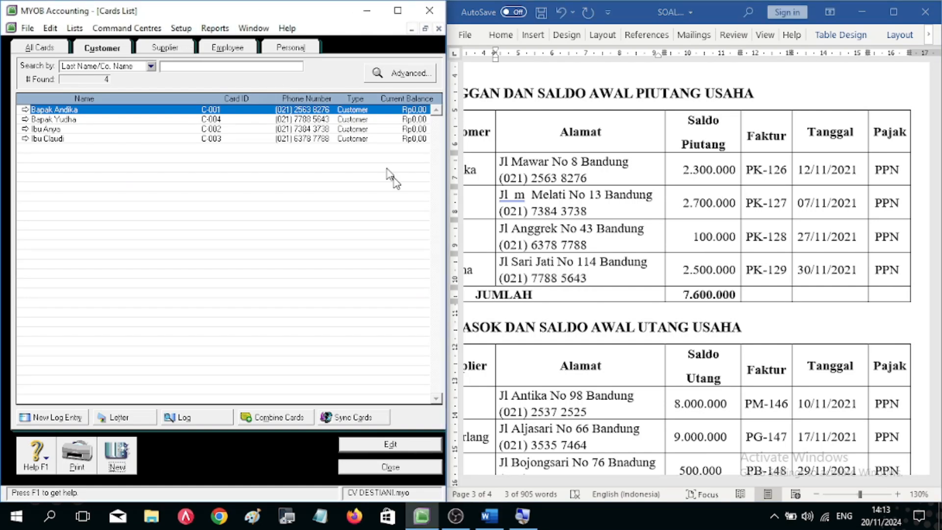
left_click_drag(623, 483, 558, 483)
scroll(647, 241, "down", 7)
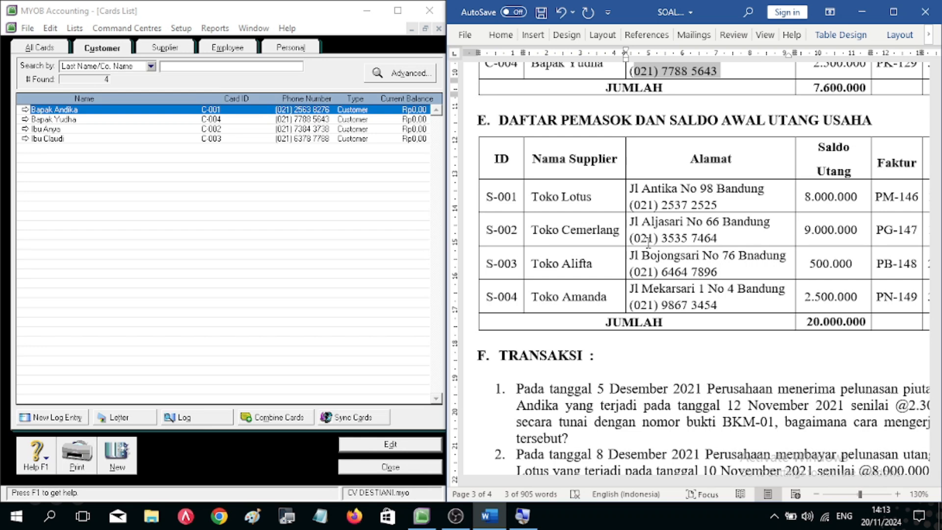
scroll(648, 242, "up", 3)
scroll(651, 257, "down", 3)
scroll(651, 257, "down", 2)
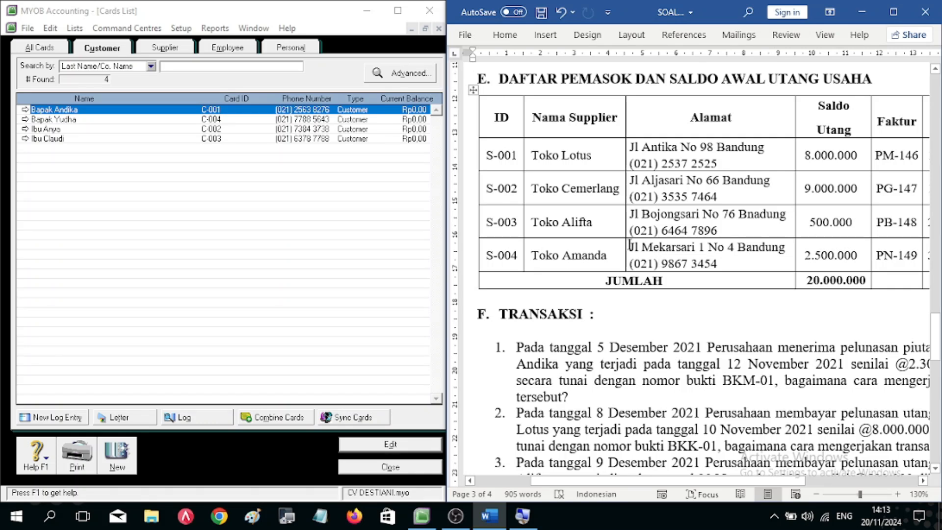
scroll(623, 237, "up", 5)
scroll(640, 183, "down", 5)
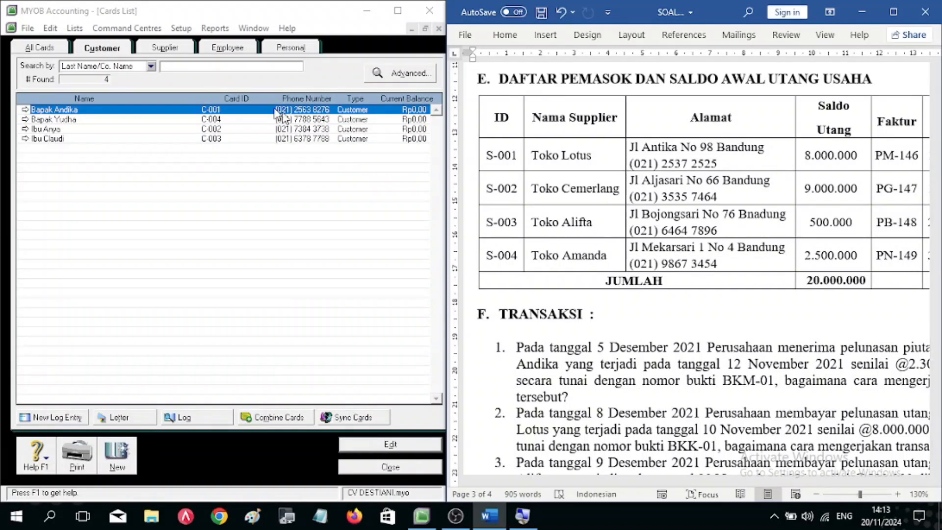
Step: Create a new supplier card and copy the name Toko Lotus from the Word table into its Name field
left_click(170, 53)
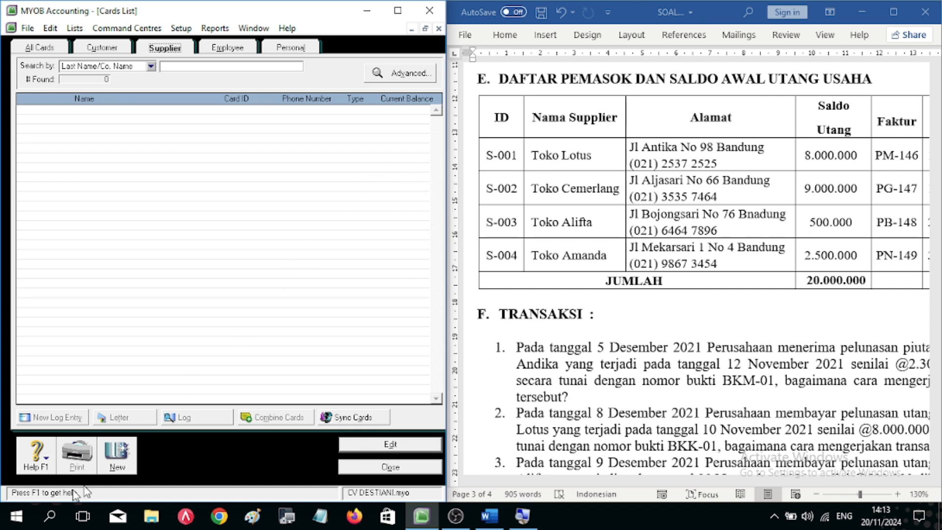
left_click(117, 456)
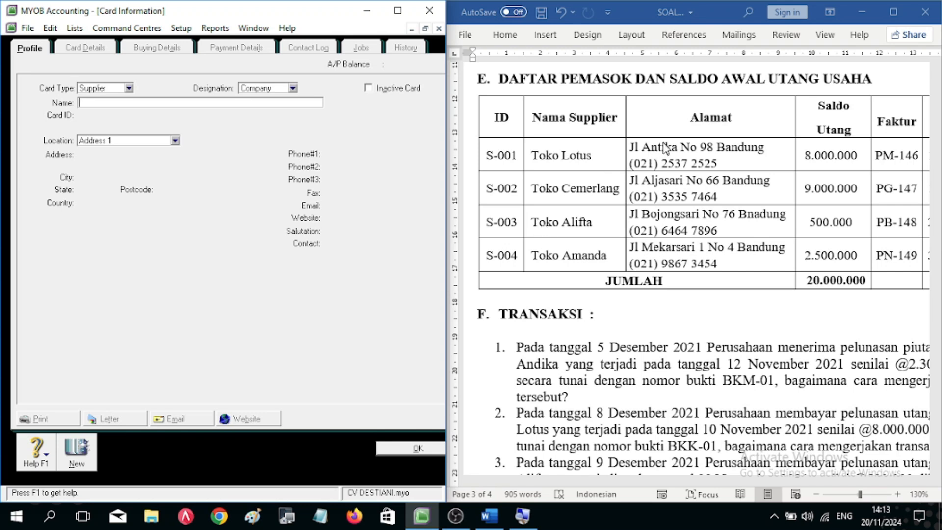
left_click(600, 155)
left_click_drag(600, 155, 536, 160)
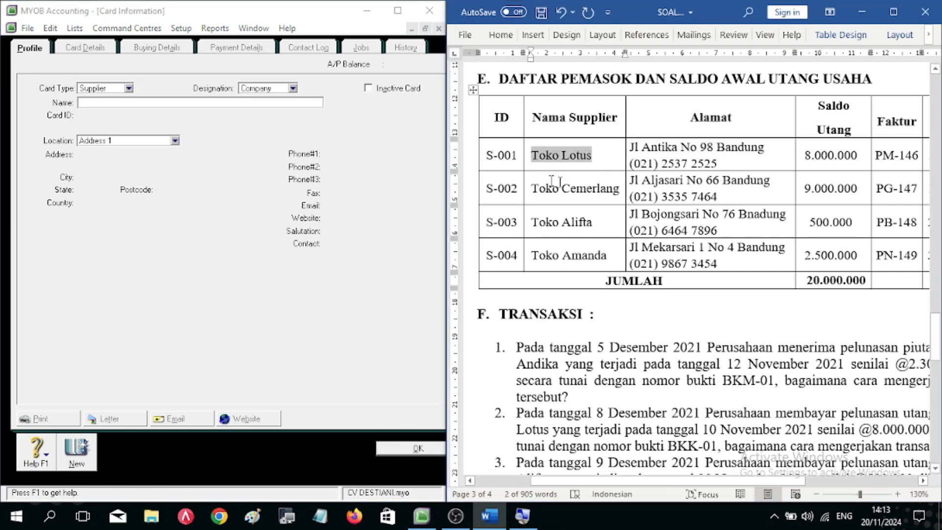
left_click(127, 104)
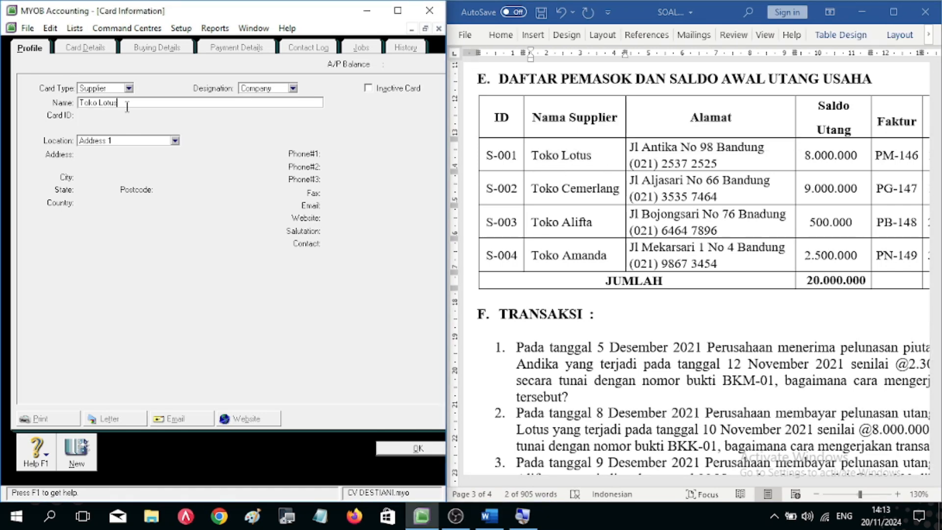
key("Tab")
Step: Replace Toko Lotus's default card ID with S-001 copied from the Word supplier table
left_click_drag(520, 156, 483, 157)
key("ctrl+c")
left_click(123, 117)
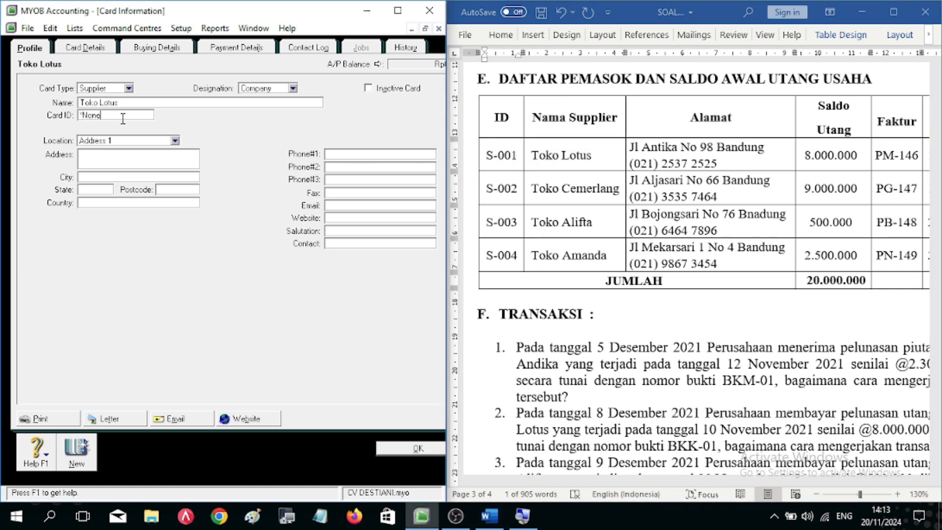
key("ctrl+v")
left_click_drag(135, 119, 20, 118)
key("ctrl+v")
key("Tab")
key("Tab")
Step: Copy the street address of supplier S-001 from the Word table into the card's address field
key("alt+Tab")
left_click_drag(717, 148, 630, 147)
key("ctrl+c")
left_click(150, 155)
key("ctrl+v")
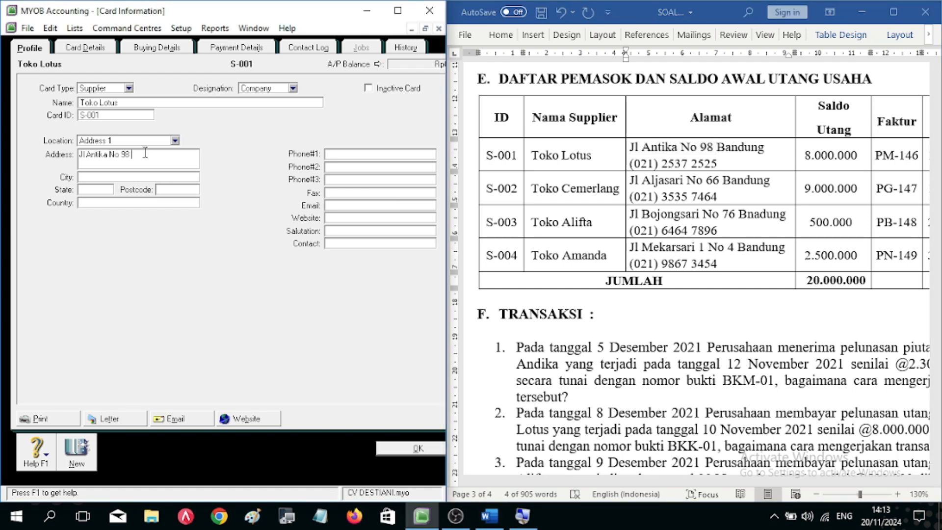
Step: Copy the city Bandung from Toko Lotus's address in the Word supplier table into the card's City field
key("alt+Tab")
left_click(788, 149)
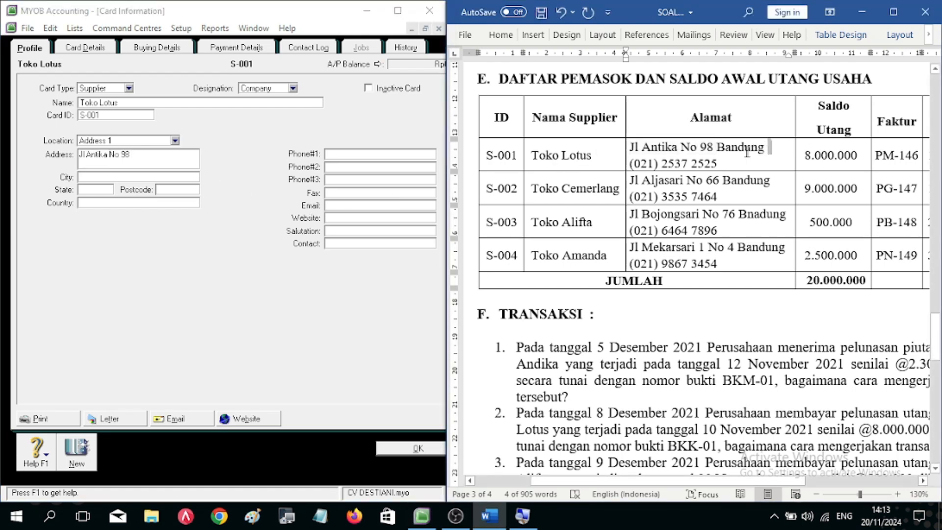
left_click_drag(746, 152, 717, 152)
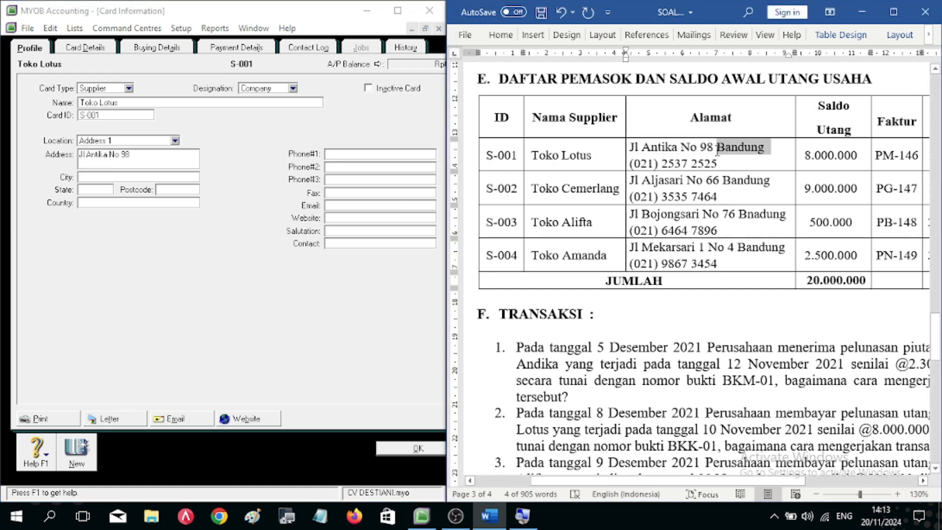
left_click(158, 178)
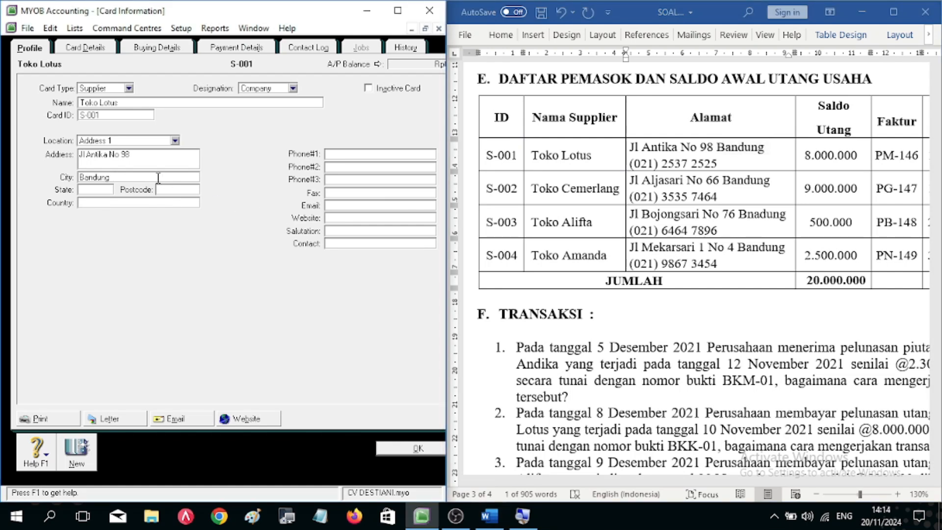
key("alt+Tab")
left_click_drag(718, 164, 626, 165)
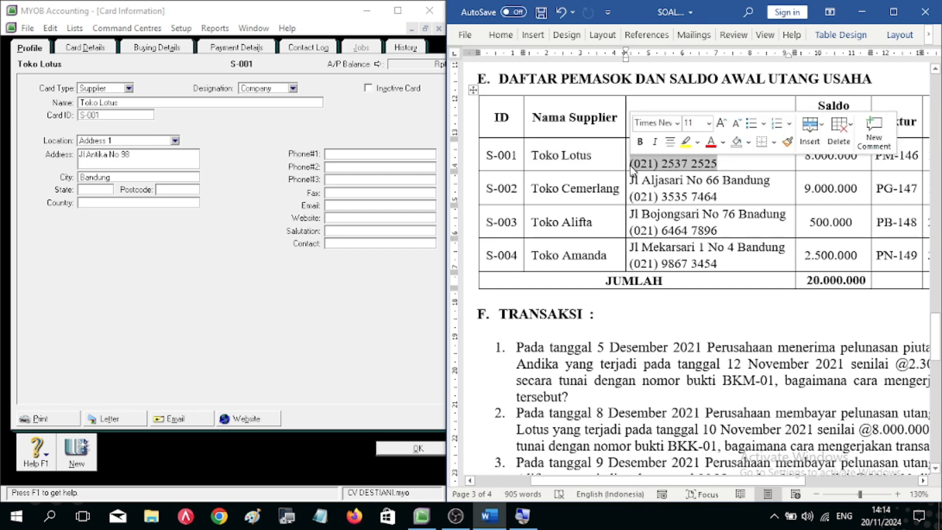
left_click(366, 155)
key("ctrl+v")
left_click(425, 448)
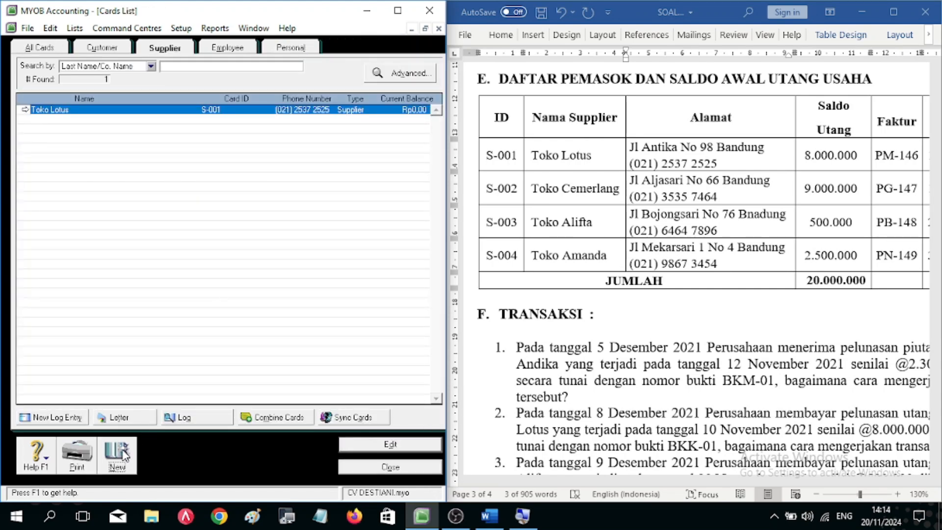
Step: Create another supplier card and copy the name Toko Cemerlang from the Word table into its Name field
left_click(117, 454)
left_click(614, 194)
left_click_drag(622, 192, 531, 190)
left_click(187, 102)
key("ctrl+v")
key("Tab")
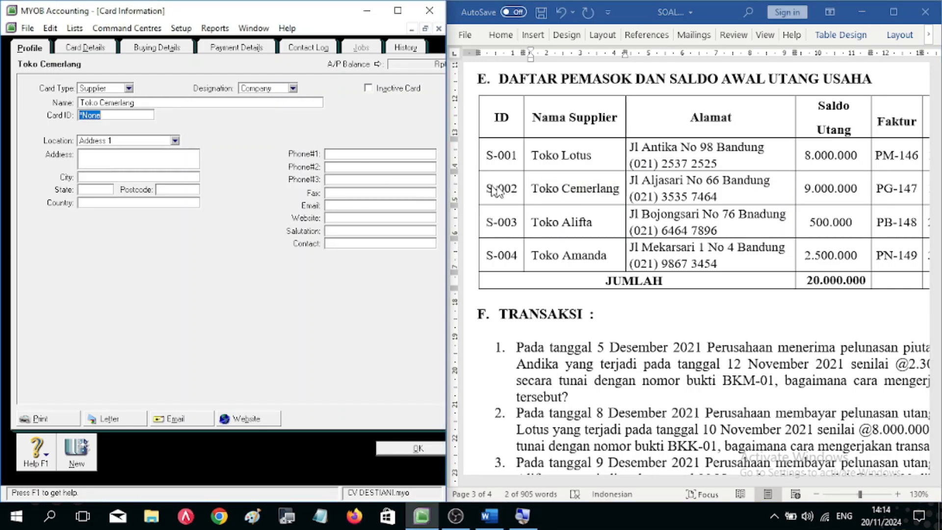
Step: Replace Toko Cemerlang's default card ID with S-002 copied from the Word supplier table
left_click(516, 189)
left_click_drag(516, 189, 485, 189)
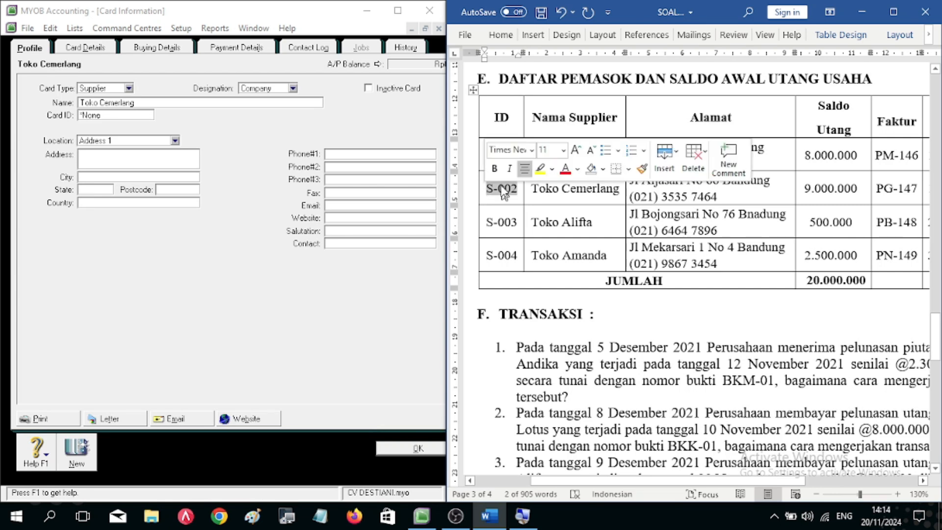
left_click(63, 120)
key("ctrl+v")
Step: Select the street address of supplier S-002 in the Word table, leaving out the city, and copy it for the card
left_click(727, 181)
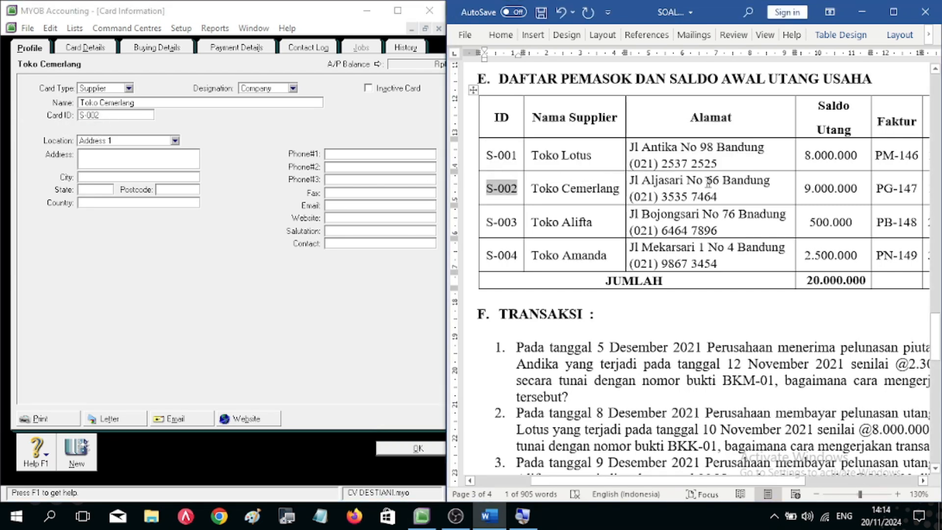
left_click_drag(720, 181, 630, 182)
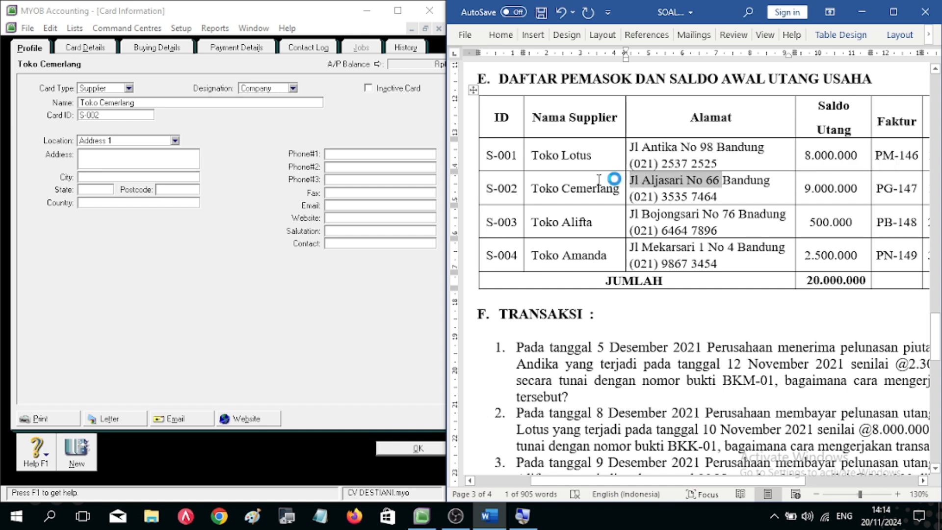
Step: Copy Toko Cemerlang's street address and city from the Word supplier table into its MYOB supplier card
left_click(142, 156)
key("ctrl+v")
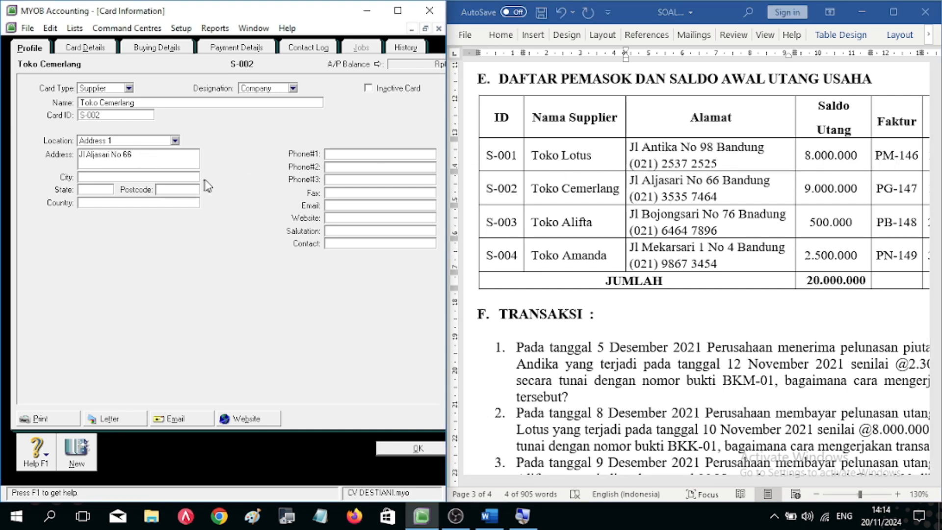
left_click_drag(775, 181, 725, 184)
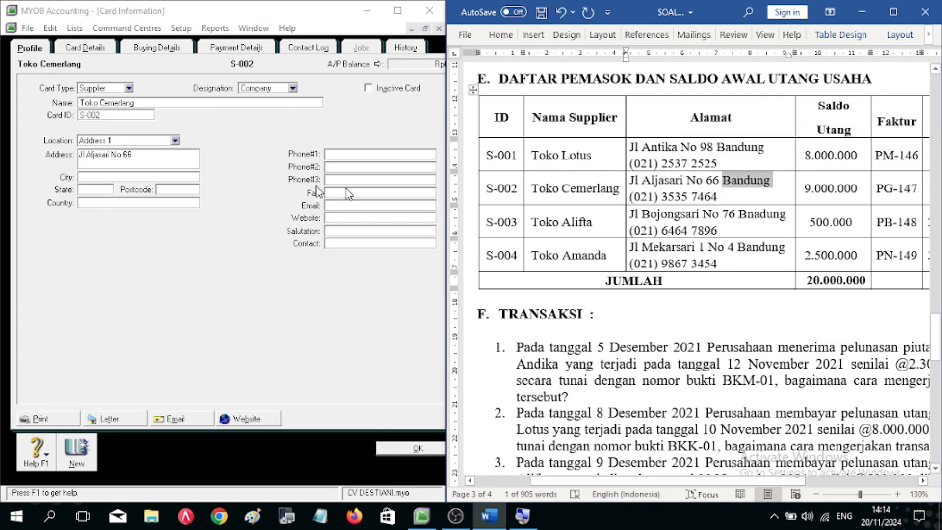
left_click(142, 177)
left_click(142, 178)
key("ctrl+v")
left_click_drag(720, 197, 635, 199)
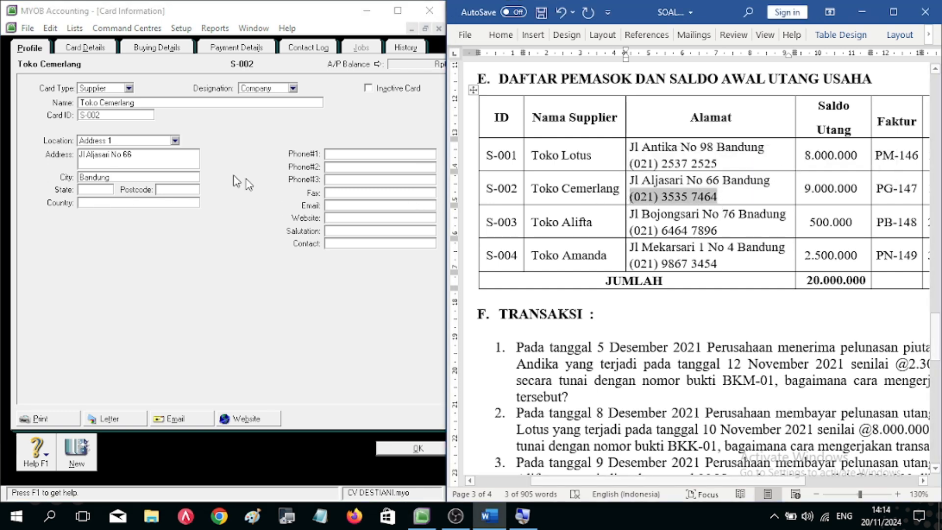
left_click(342, 154)
key("ctrl+v")
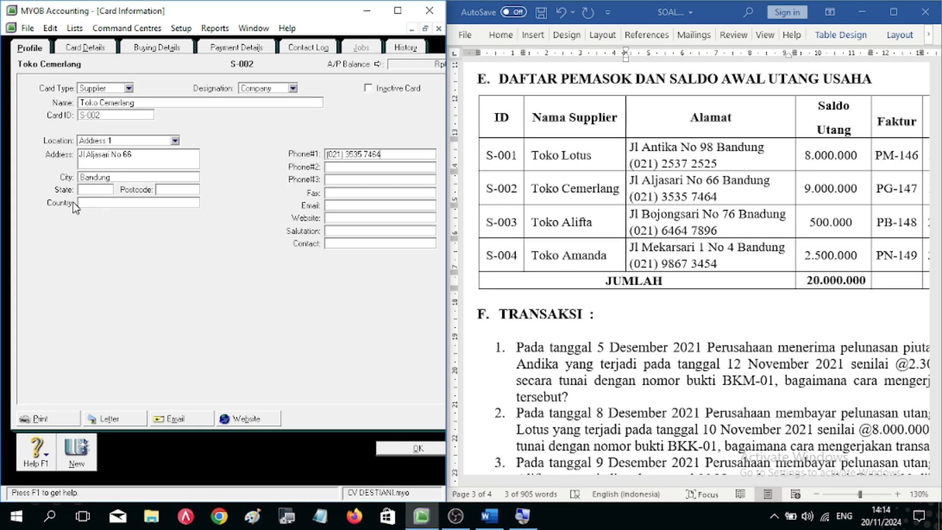
left_click(402, 451)
Step: Start a new supplier card and name it Toko Alifta, copied from the supplier table
left_click(118, 454)
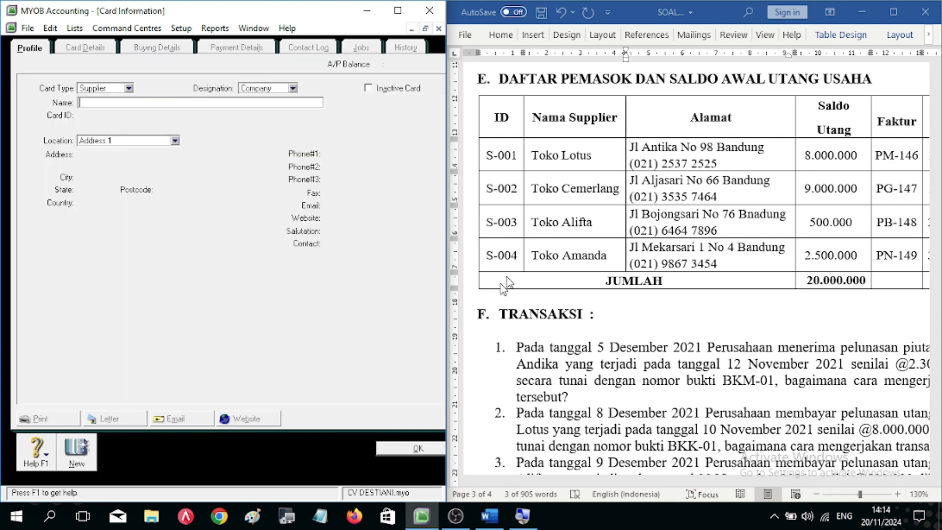
left_click_drag(593, 223, 530, 227)
key("ctrl+c")
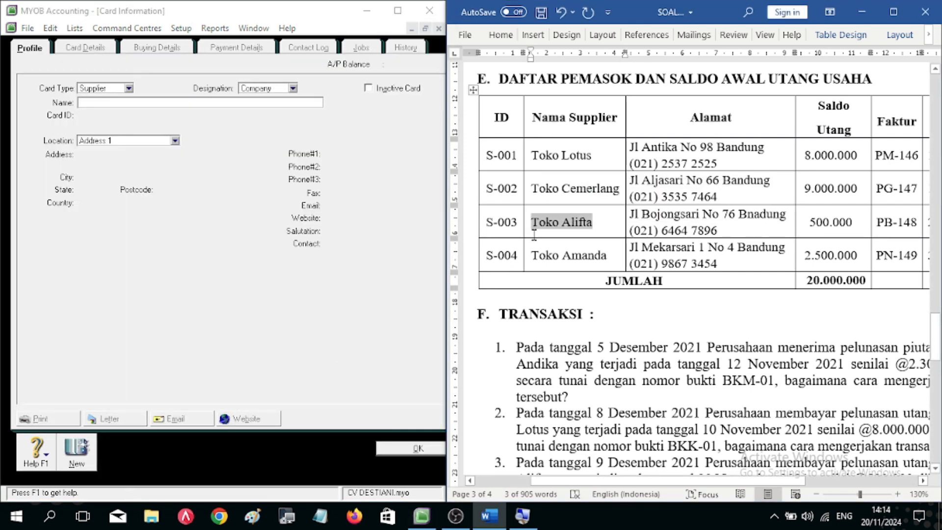
left_click(126, 104)
key("ctrl+v")
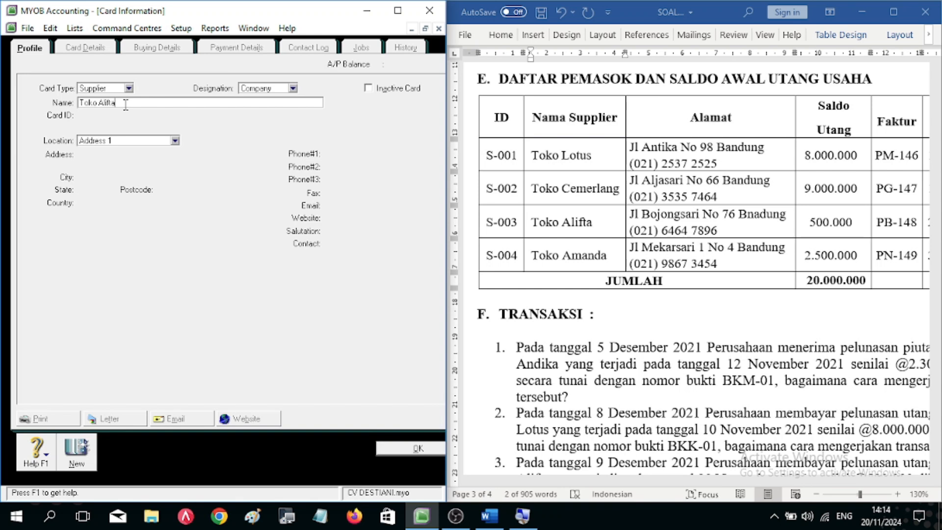
key("Tab")
Step: Set the Toko Alifta card's Card ID to S-003, copied from the supplier table
key("alt+Tab")
left_click_drag(514, 224, 487, 223)
key("ctrl+c")
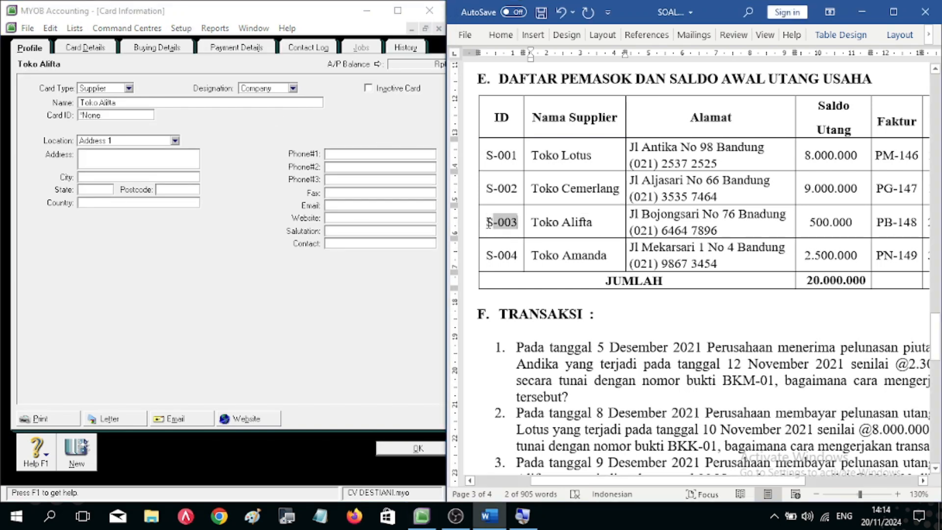
left_click(130, 118)
key("ctrl+v")
key("Tab")
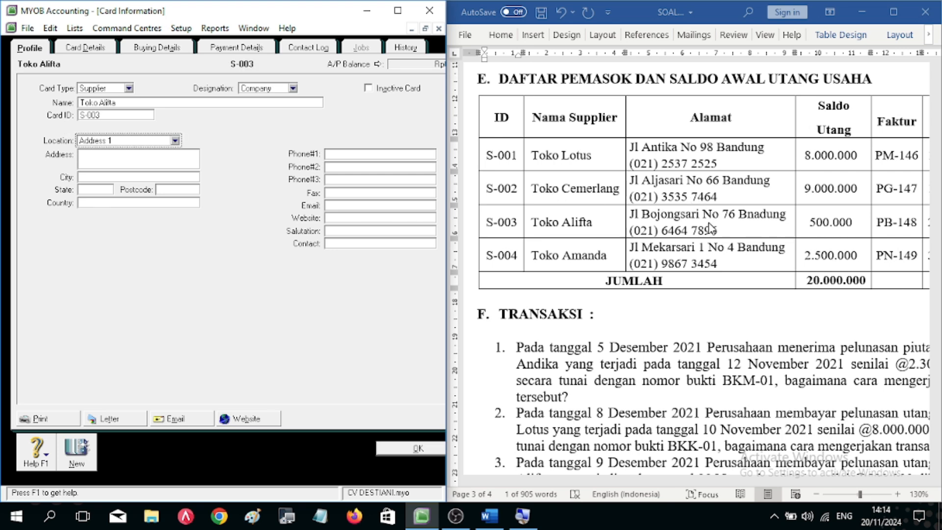
Step: Copy Toko Alifta's street address and city from the supplier table into the matching fields of its card
key("alt+Tab")
left_click_drag(740, 215, 630, 216)
key("ctrl+c")
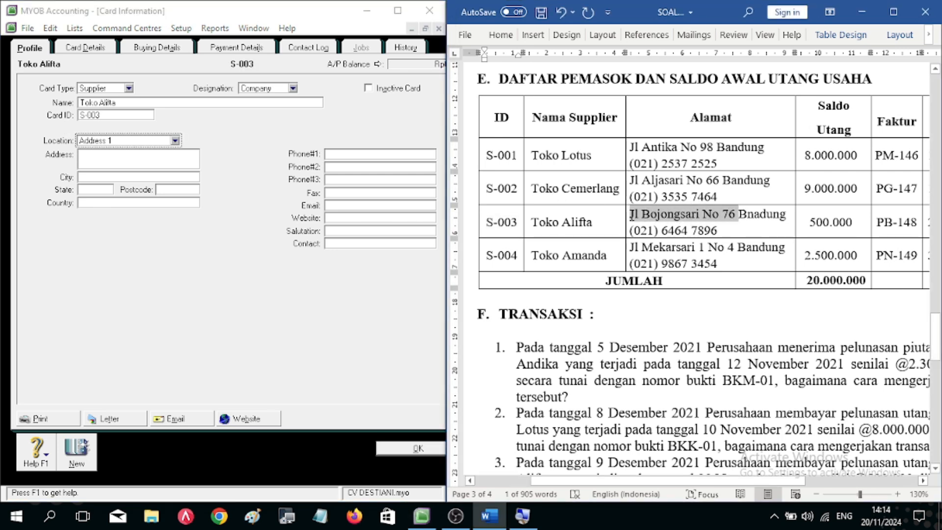
left_click(131, 156)
key("ctrl+v")
left_click_drag(786, 215, 736, 218)
key("ctrl+c")
left_click(172, 178)
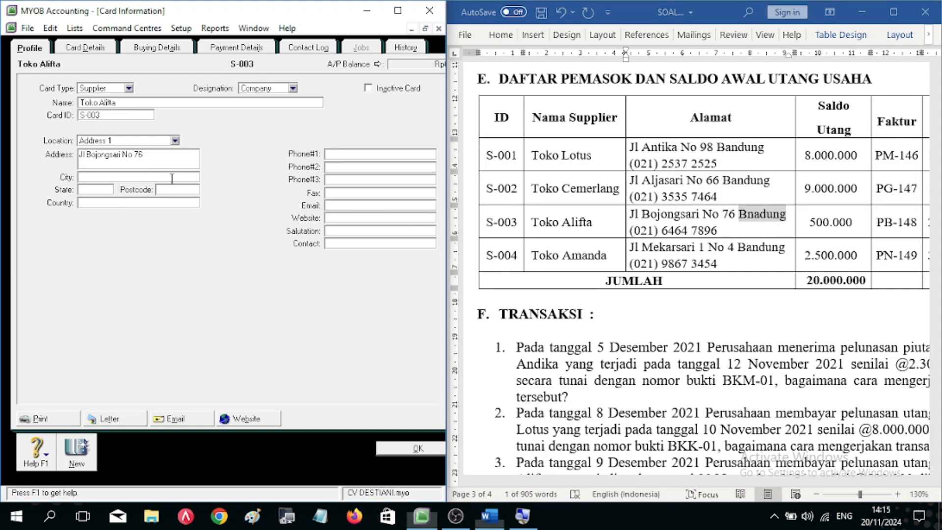
key("ctrl+v")
left_click_drag(727, 229, 628, 230)
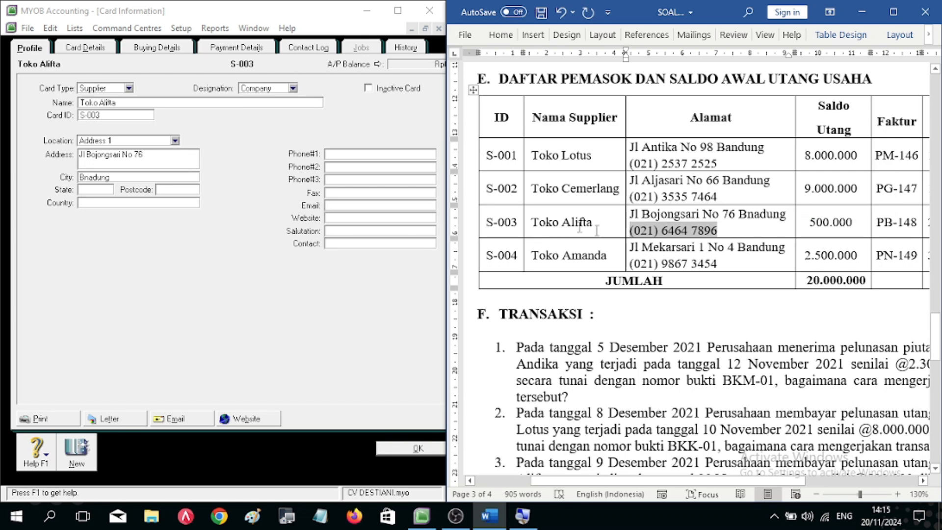
left_click(356, 155)
key("ctrl+v")
left_click(400, 448)
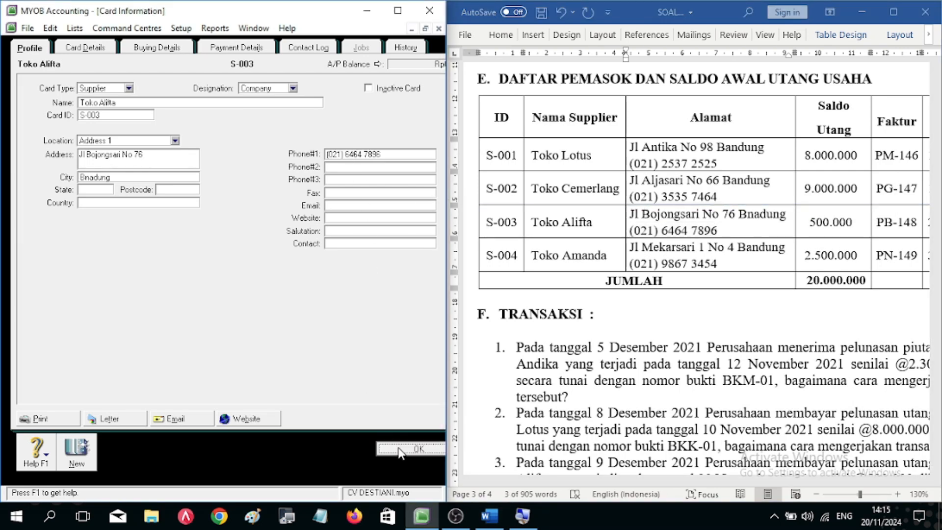
Step: Start a new supplier card and name it Toko Amanda, copied from the supplier table
left_click(116, 454)
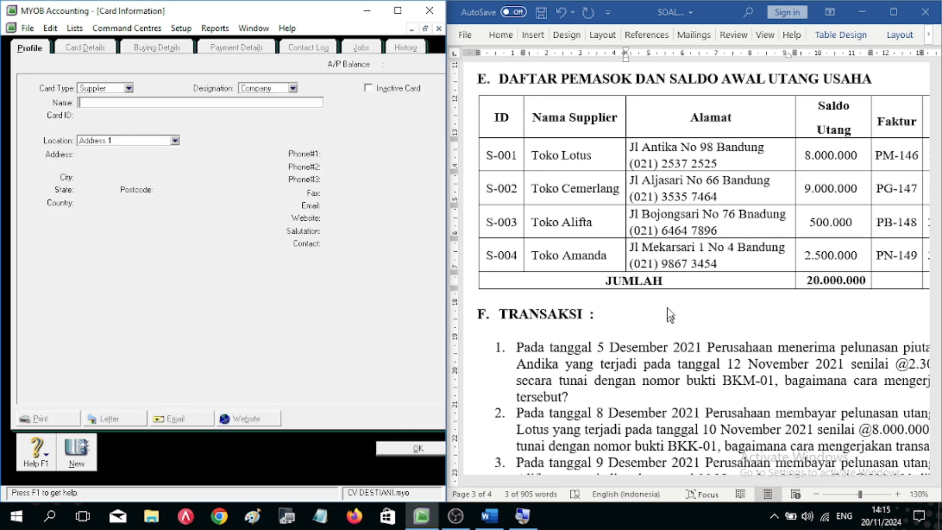
left_click(666, 267)
left_click_drag(607, 256, 533, 255)
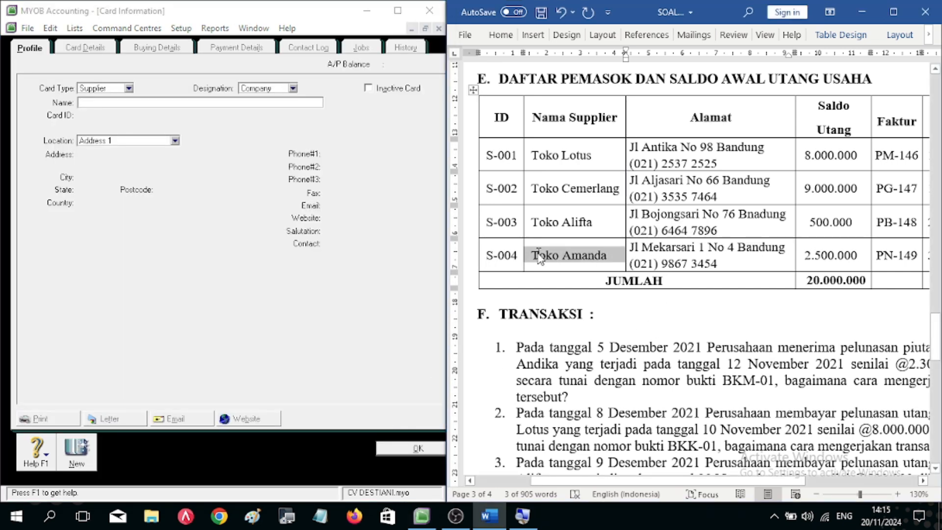
left_click(142, 102)
key("ctrl+v")
key("Tab")
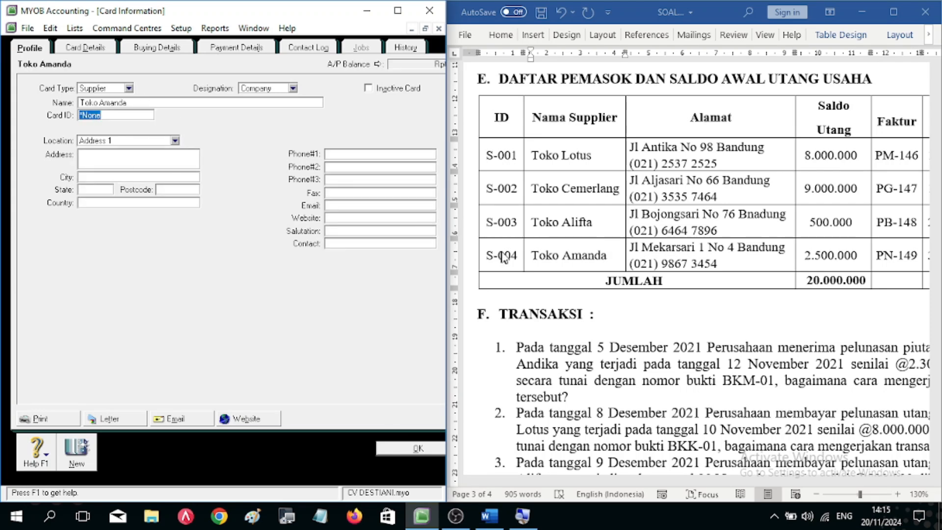
Step: Set the Toko Amanda card's Card ID to S-004, copied from the supplier table
left_click(521, 262)
left_click_drag(522, 261, 486, 255)
left_click(515, 255)
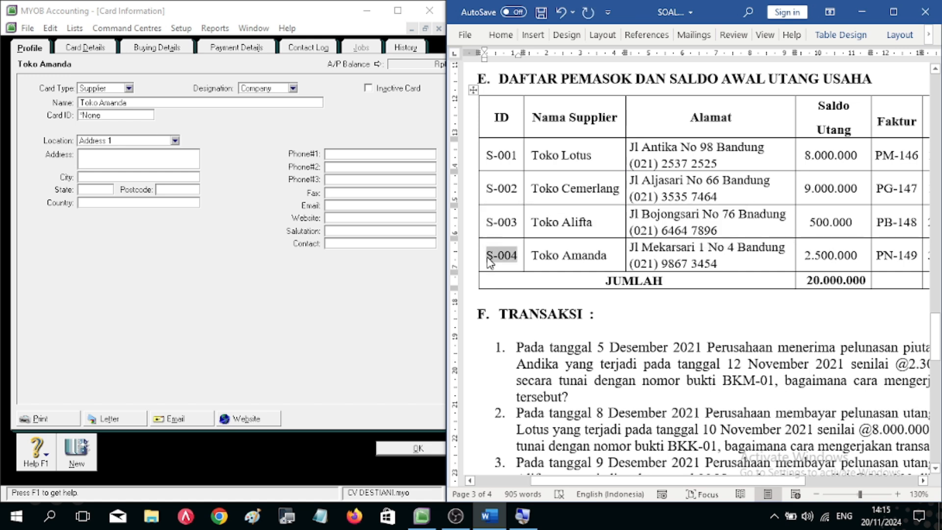
left_click(119, 118)
key("ctrl+v")
key("Tab")
Step: Copy only the street part of Toko Amanda's address from the supplier table into the card's Address field
key("alt+Tab")
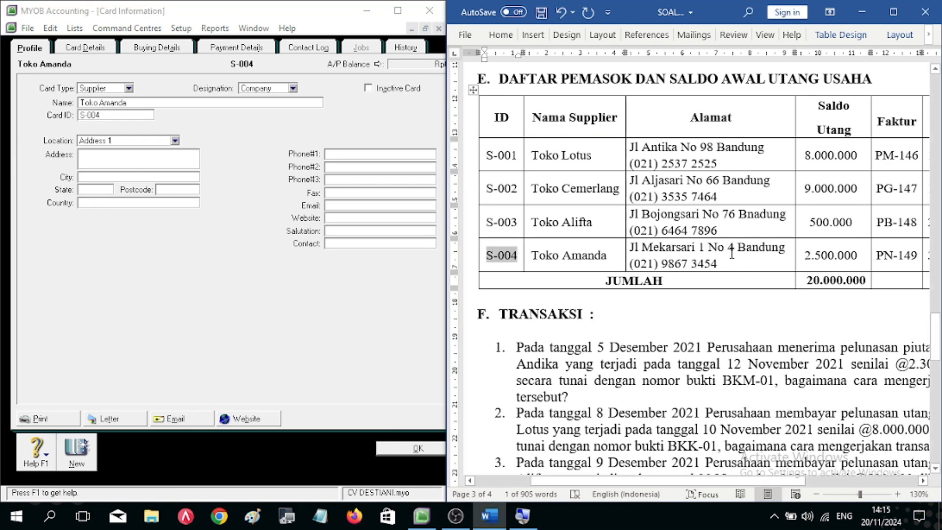
left_click_drag(738, 251, 630, 248)
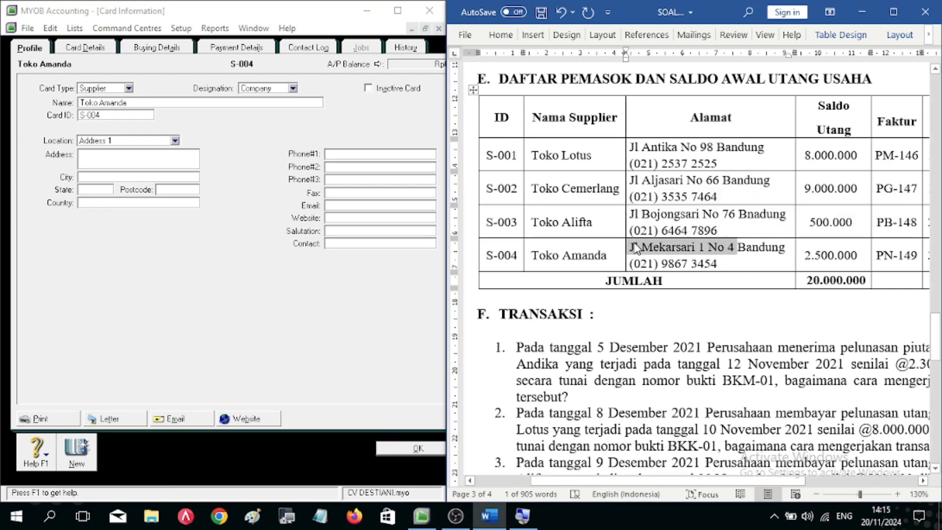
key("ctrl+c")
key("alt+Tab")
left_click(151, 155)
key("ctrl+v")
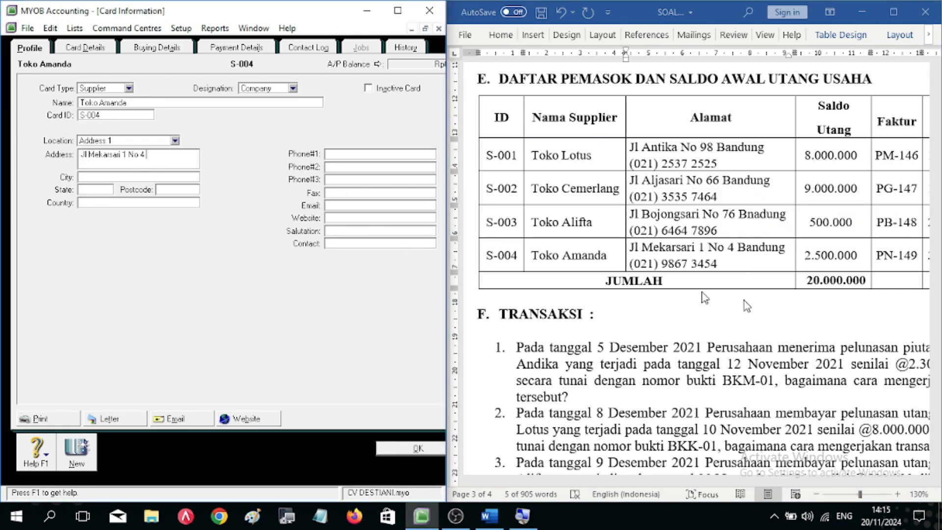
Step: Copy Toko Amanda's city from the supplier table into the card's City field
left_click_drag(737, 266, 744, 255)
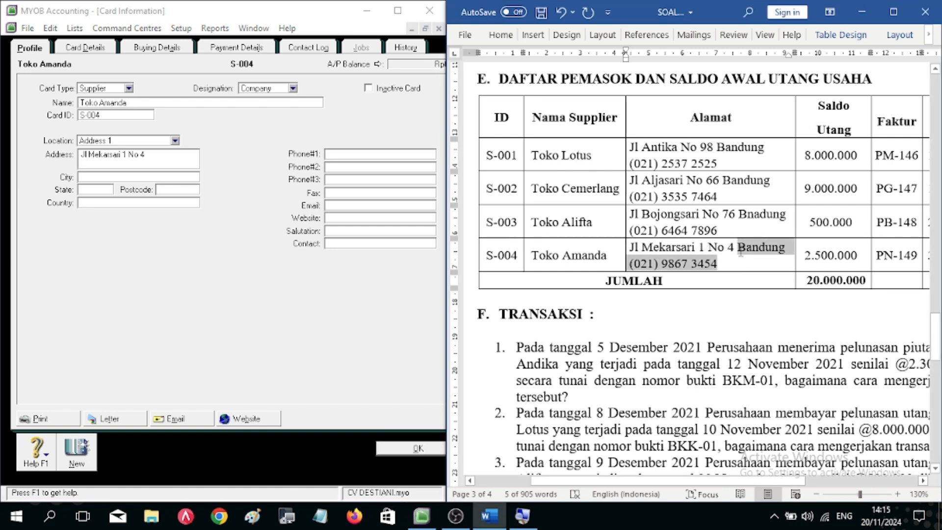
key("alt+Tab")
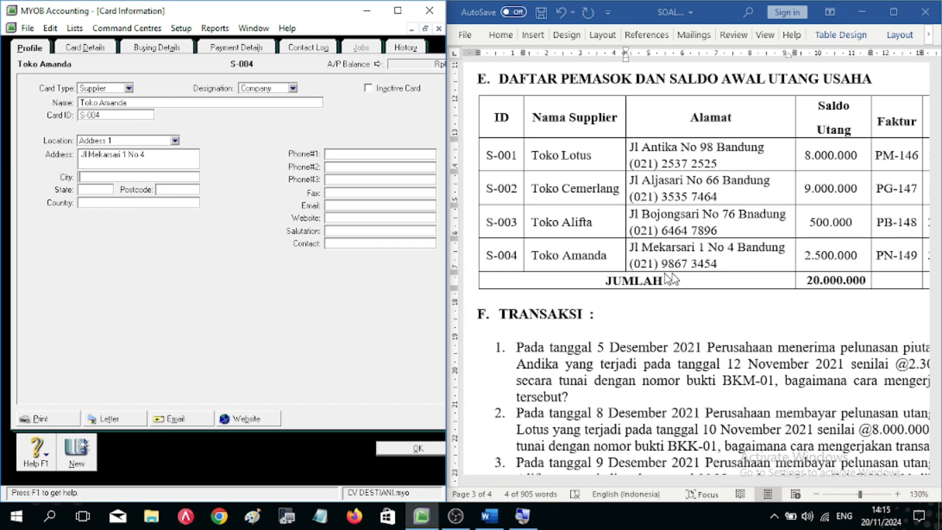
mouse_move(738, 248)
left_mouse_down()
mouse_move(777, 265)
mouse_move(779, 248)
mouse_move(736, 248)
left_mouse_up()
key("ctrl+c")
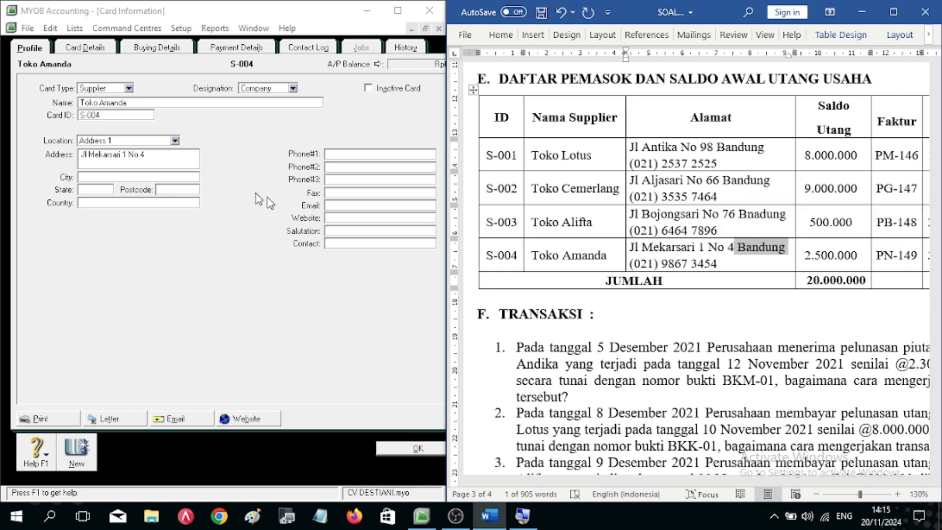
left_click(158, 178)
key("ctrl+v")
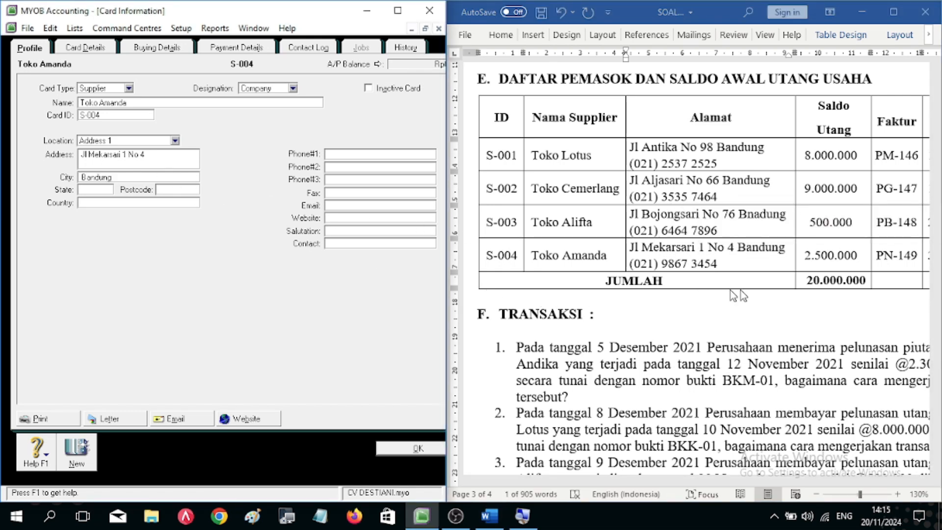
left_click_drag(738, 263, 627, 264)
key("ctrl+c")
left_click(355, 157)
key("ctrl+v")
left_click(403, 449)
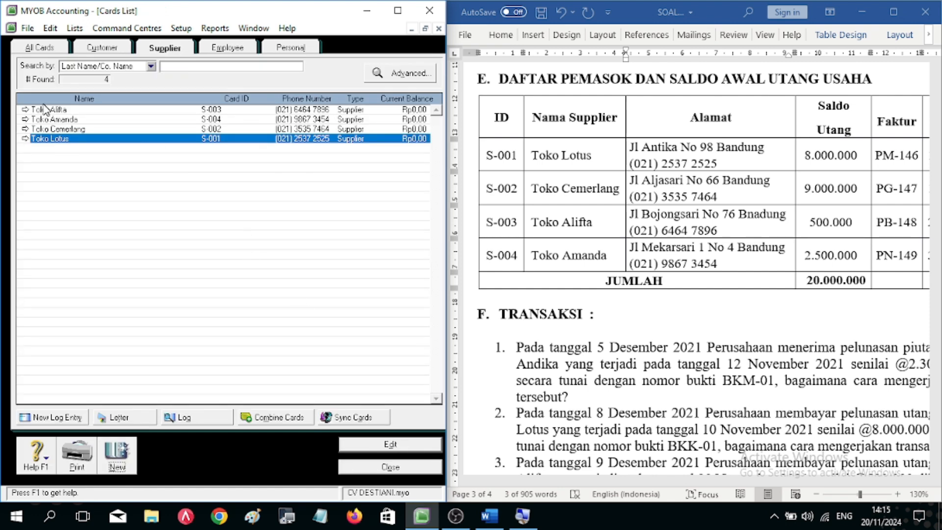
Step: Review the customer cards and the supplier cards in the Cards List
left_click(99, 51)
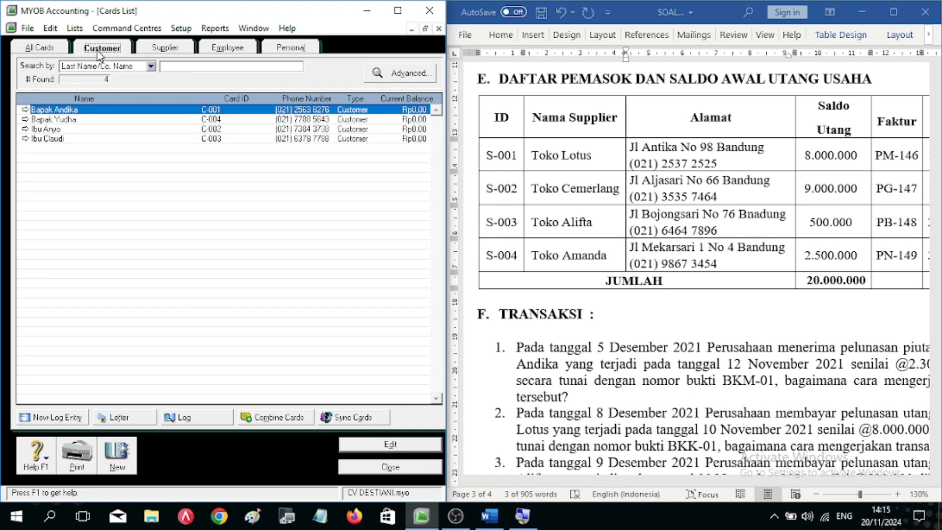
left_click(166, 51)
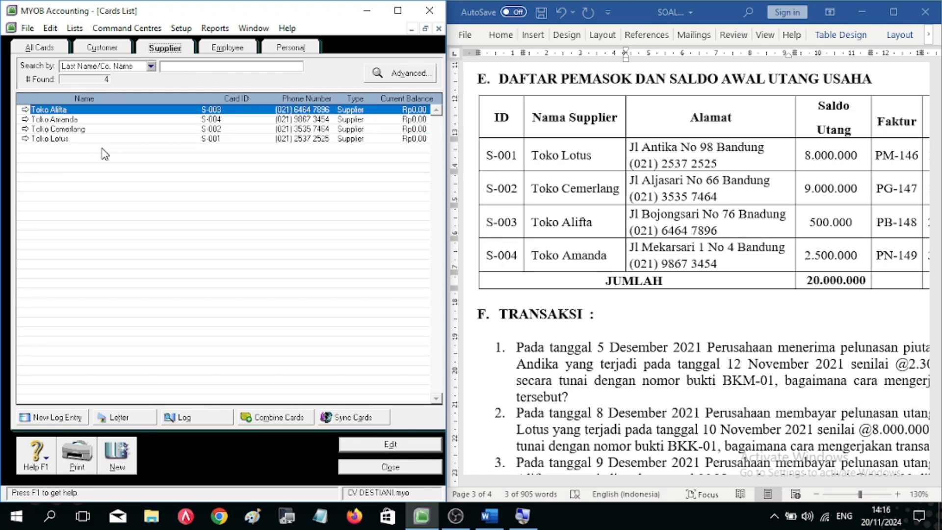
left_click(109, 49)
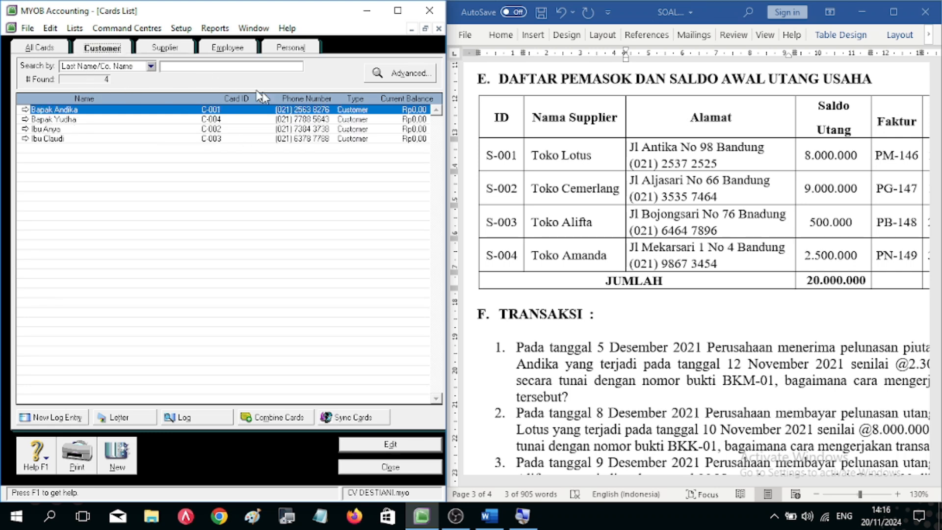
left_click(178, 51)
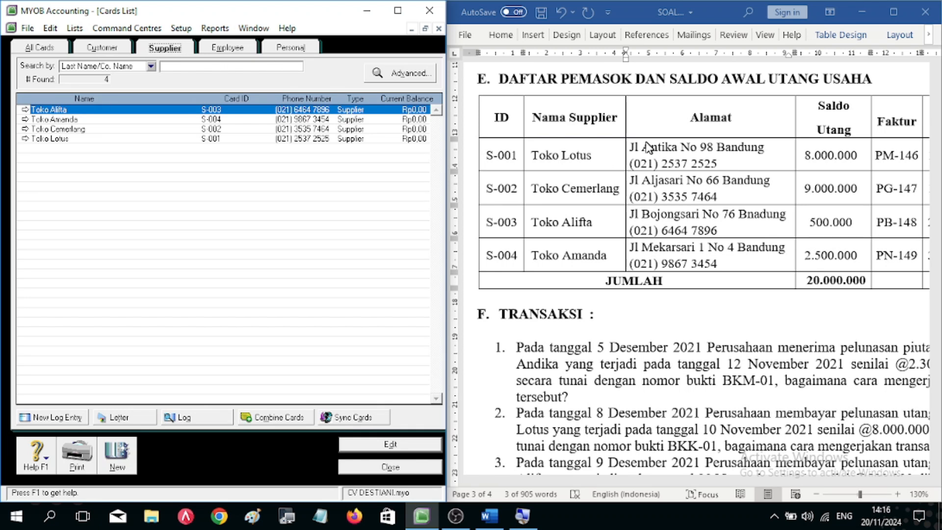
Step: Close the Cards List, open the Customer Balances setup, and show the balance detail of the first customer in the list
scroll(644, 147, "up", 6)
scroll(645, 196, "down", 1)
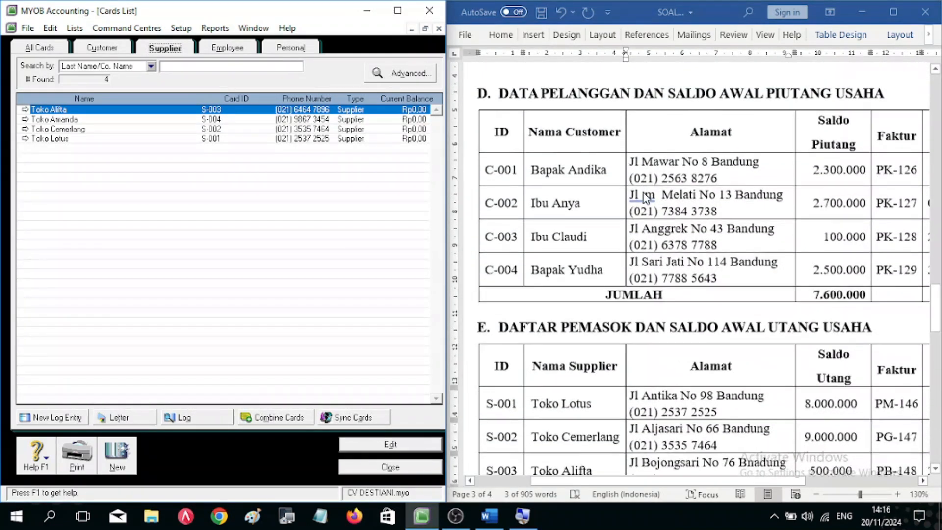
left_click(398, 468)
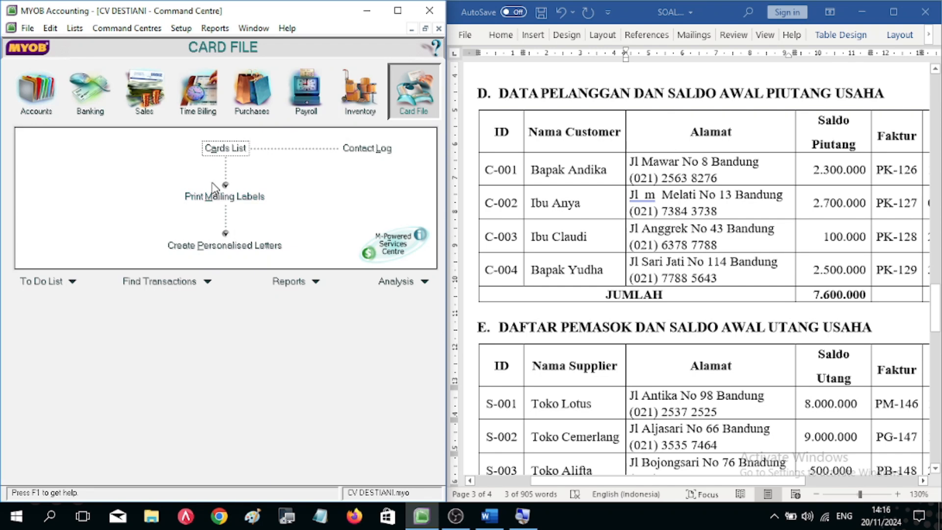
left_click(181, 29)
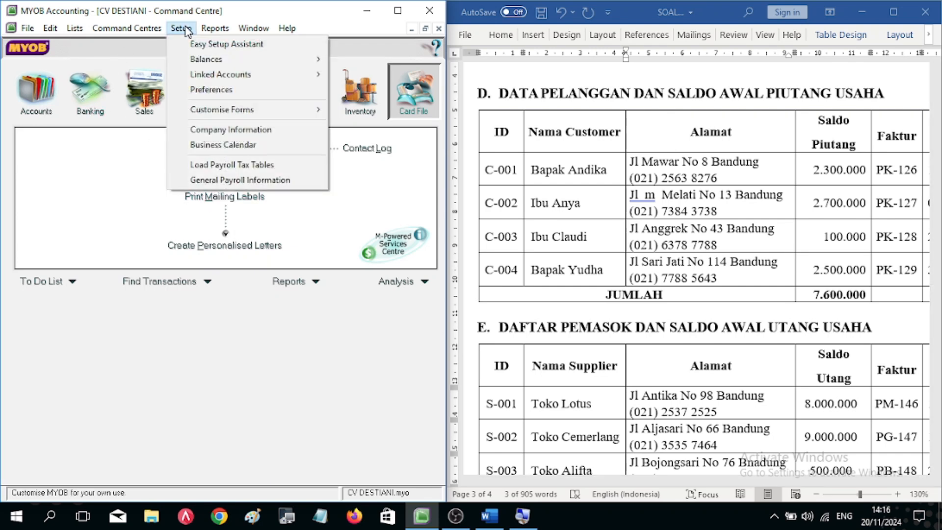
mouse_move(199, 63)
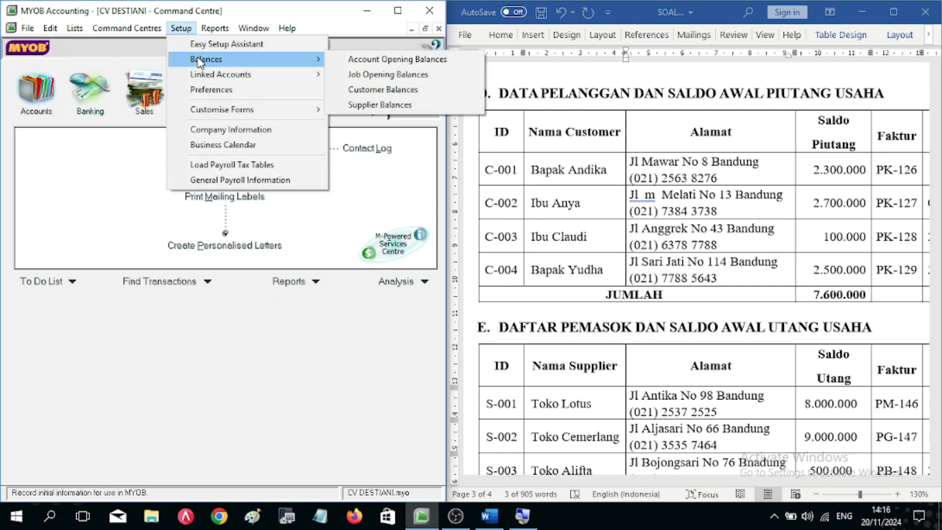
left_click(410, 95)
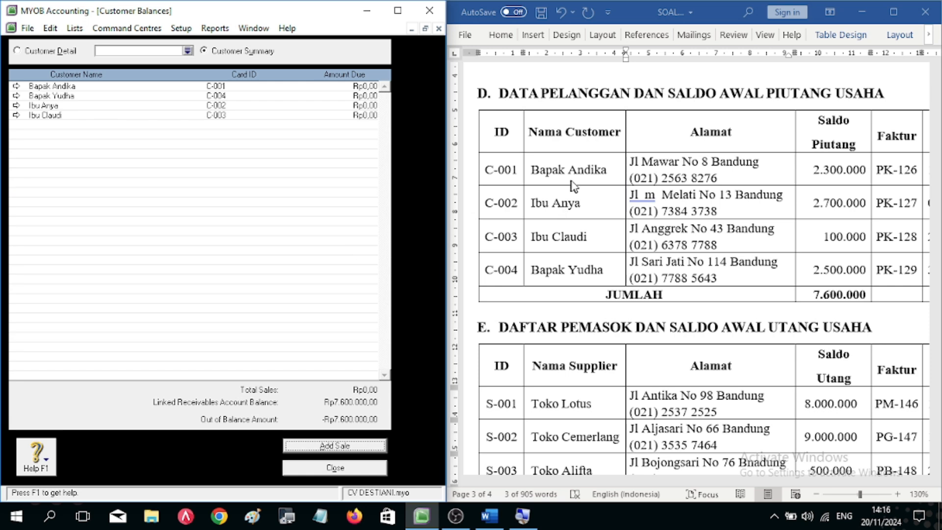
double_click(51, 89)
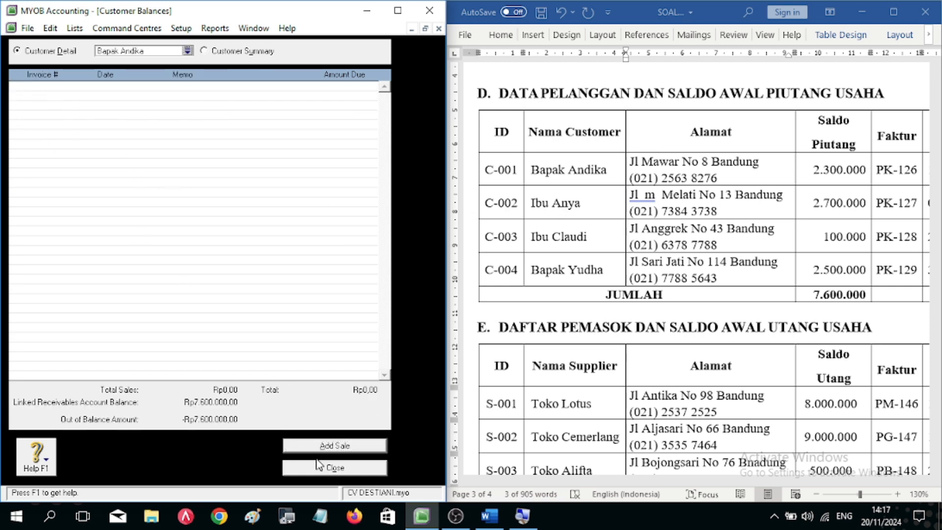
Step: Add a historical sale for the displayed customer and copy invoice number PK-126 from the Word receivables table into Invoice #
left_click(307, 447)
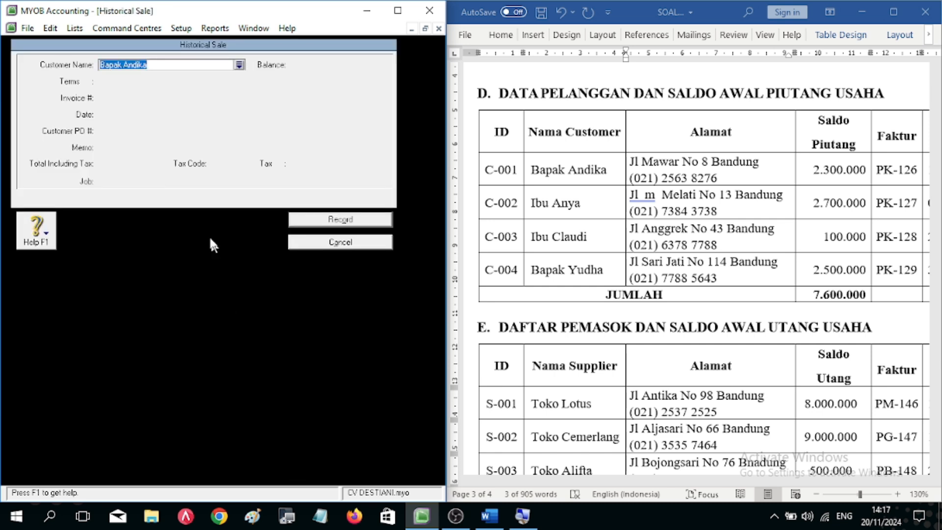
key("Tab")
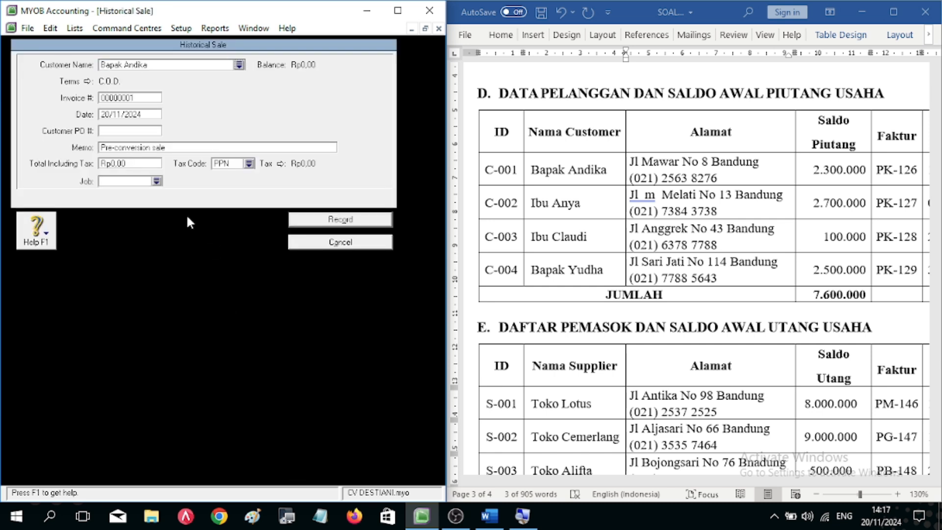
left_click(670, 490)
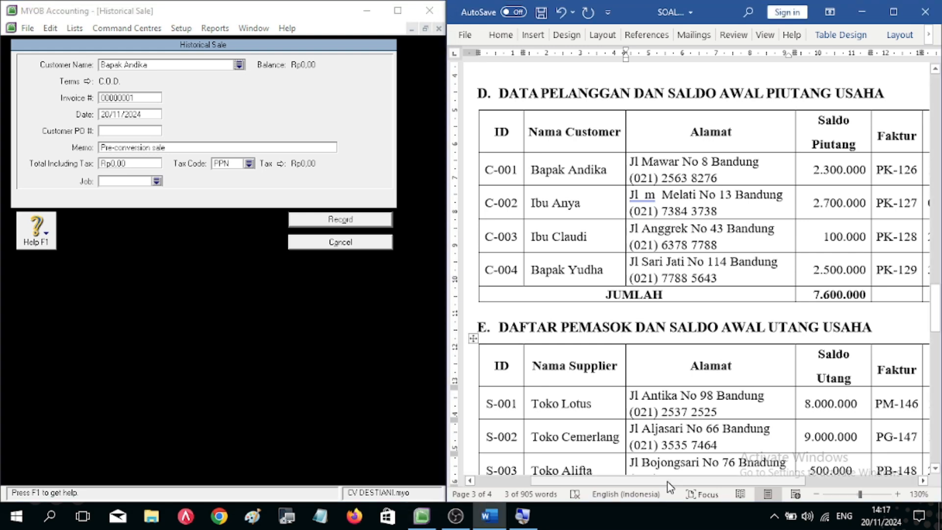
left_click_drag(685, 482, 774, 483)
left_click_drag(719, 169, 752, 179)
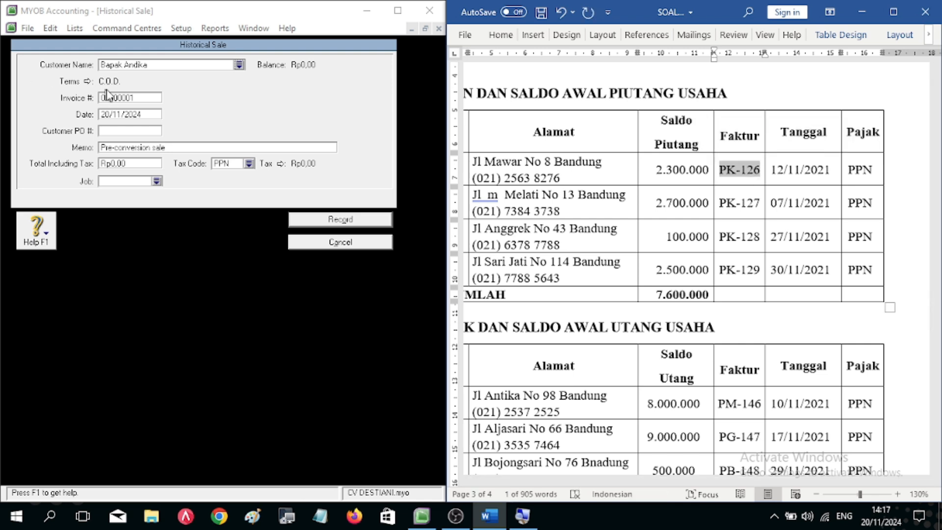
left_click(129, 98)
key("ctrl+v")
key("Tab")
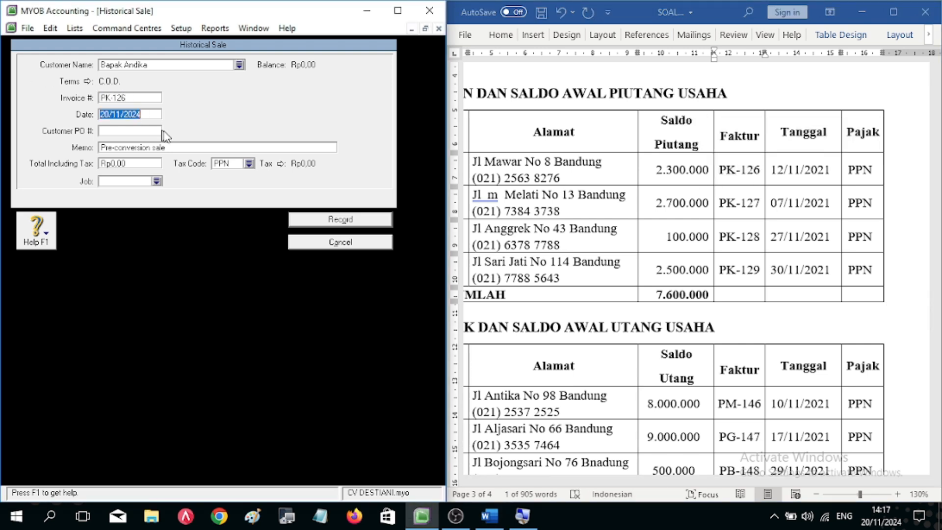
Step: Copy the date 12/11/2021 from the customer's table row into the sale and set the memo to "saldo awal piutang"
left_click_drag(834, 171, 772, 170)
key("ctrl+c")
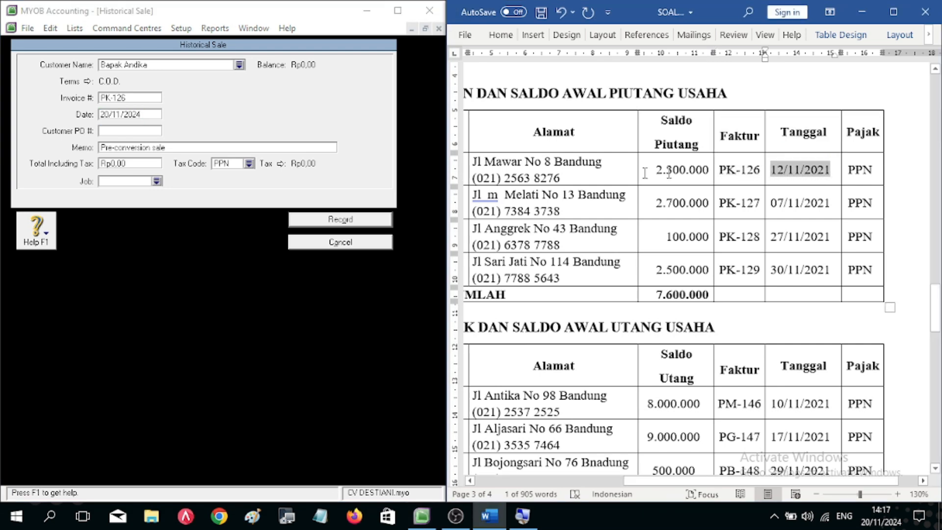
left_click_drag(147, 114, 92, 113)
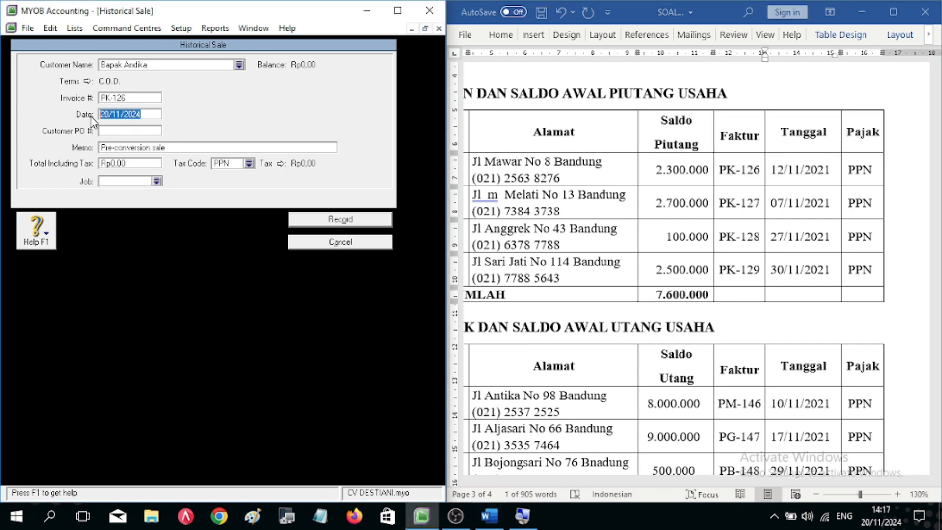
key("ctrl+v")
left_click(191, 146)
type("sal")
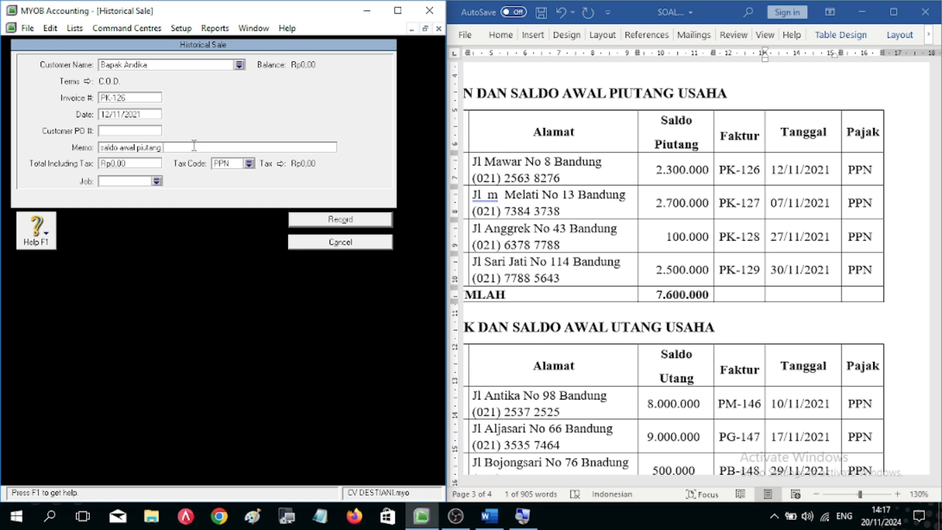
Step: Copy the 2.300.000 receivable balance from the table into Total Including Tax and record the sale
left_click(672, 172)
left_click_drag(654, 169, 710, 170)
key("ctrl+c")
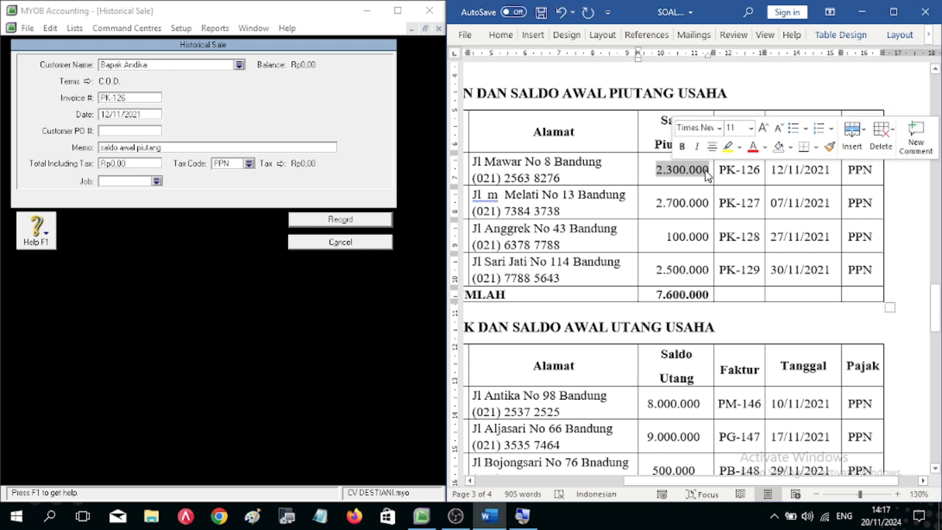
left_click(154, 163)
key("ctrl+v")
key("Tab")
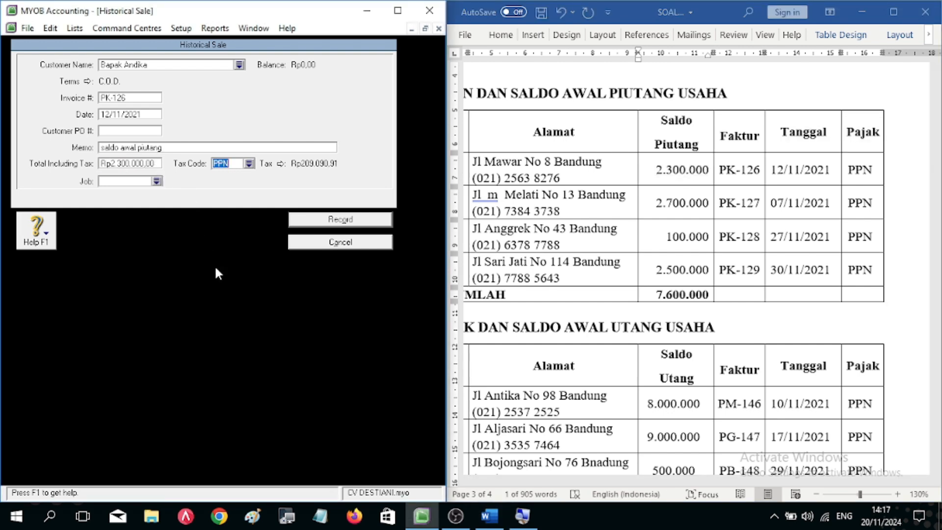
left_click(342, 219)
left_click(226, 316)
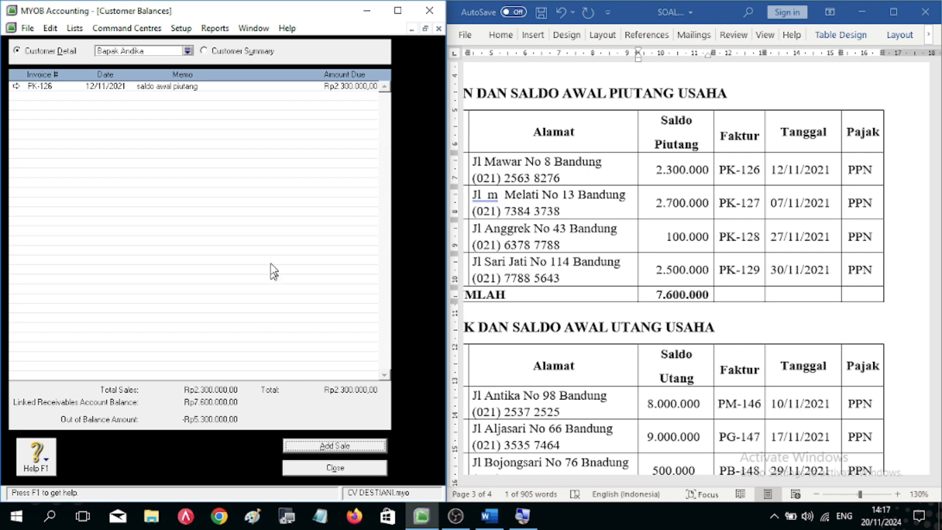
Step: Open the table's second customer from the Customer Summary and start a historical sale for that customer
left_click(234, 52)
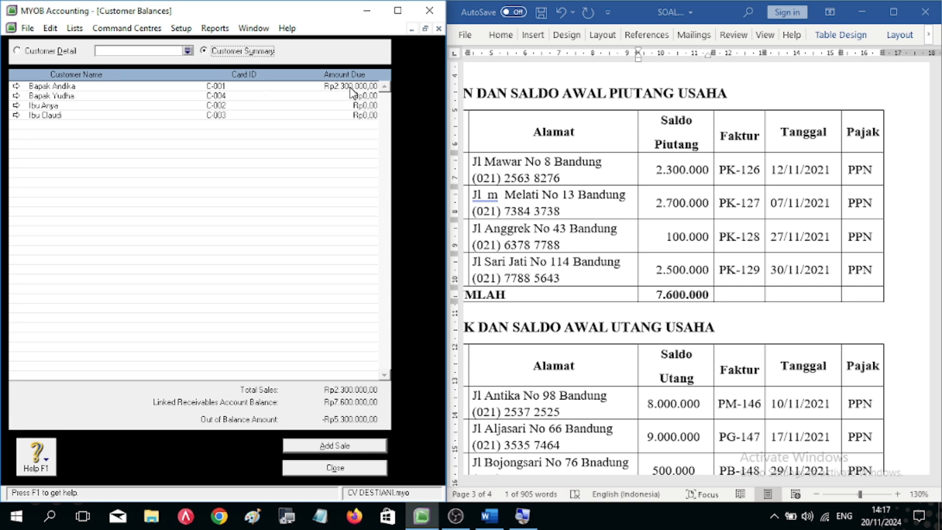
left_click(721, 490)
left_click_drag(712, 484, 644, 472)
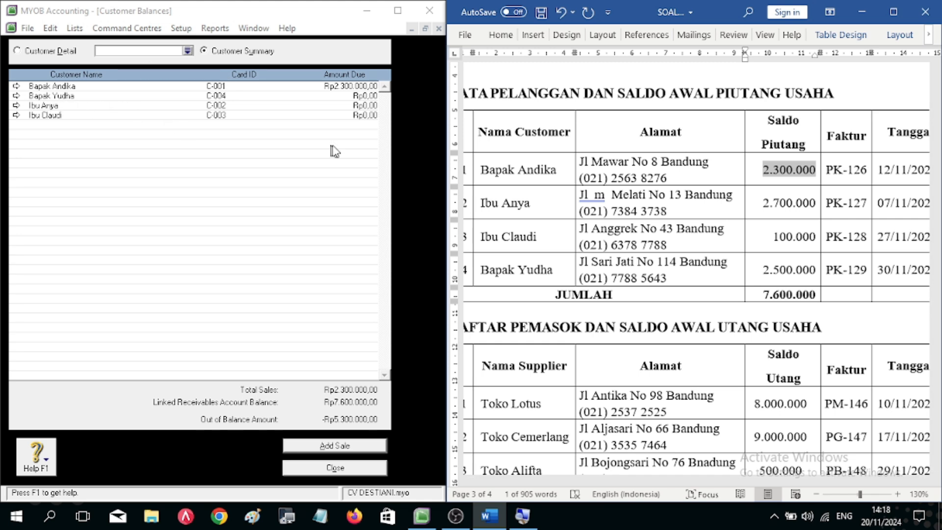
double_click(41, 105)
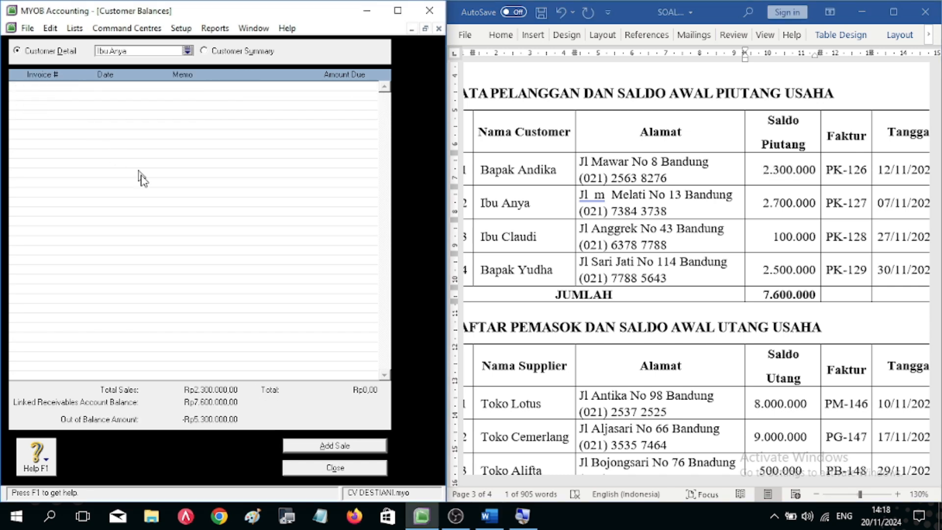
left_click(327, 447)
key("Tab")
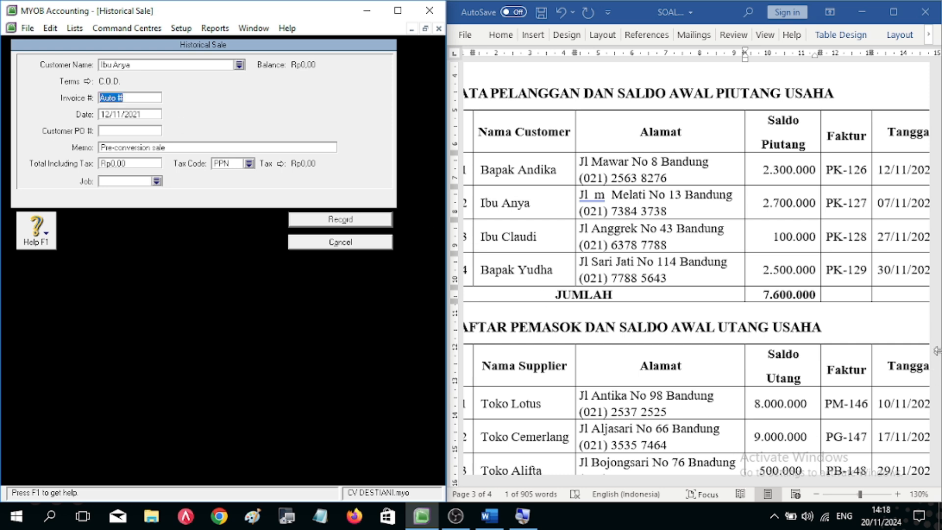
Step: Copy invoice number PK-127 from the receivables table into the sale's Invoice # field
left_click(828, 200)
left_click_drag(827, 201, 867, 204)
key("ctrl+c")
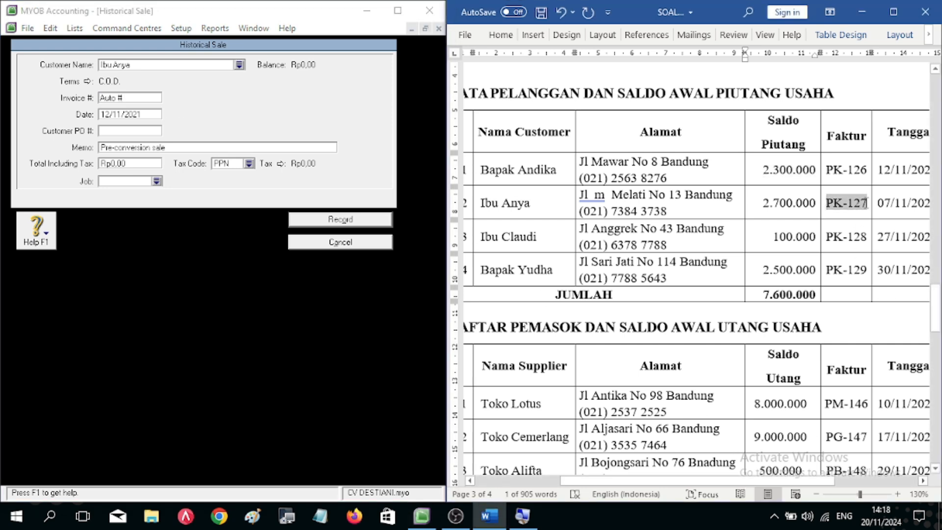
left_click(132, 98)
key("ctrl+v")
key("Tab")
Step: Set the second customer's sale date to 07/11/2021 and its memo to "saldo awal piutang"
left_click(110, 114)
key("BackSpace")
key("BackSpace")
type("07")
key("Tab")
key("Tab")
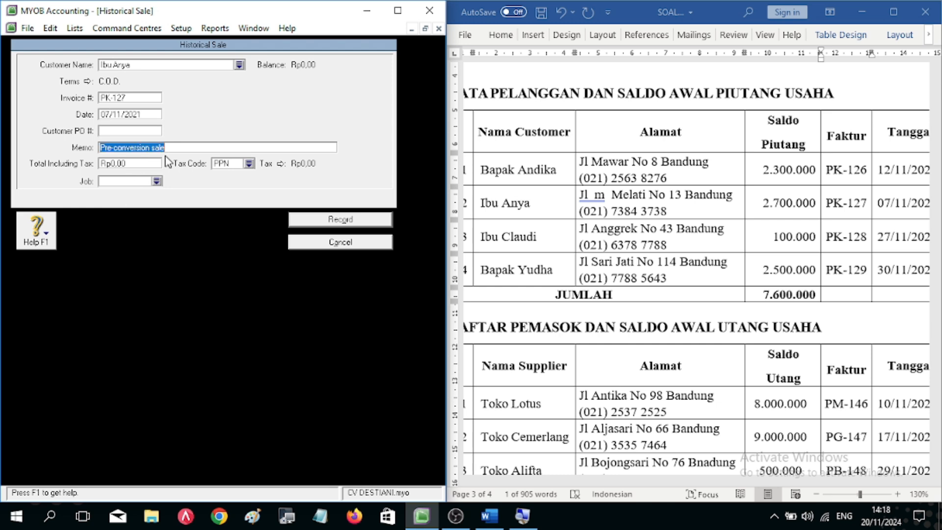
type("saldo awal piutang")
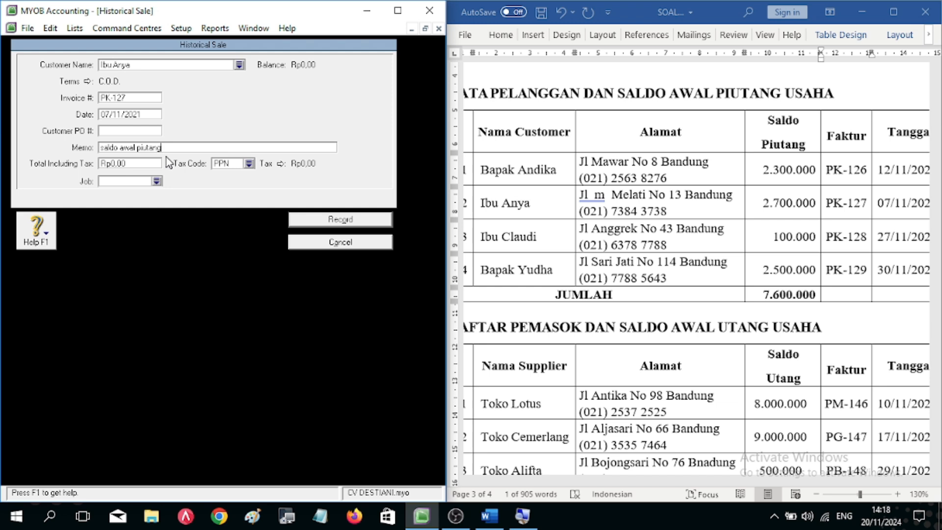
Step: Set Total Including Tax to 2.700.000 and record the second customer's historical sale
key("Tab")
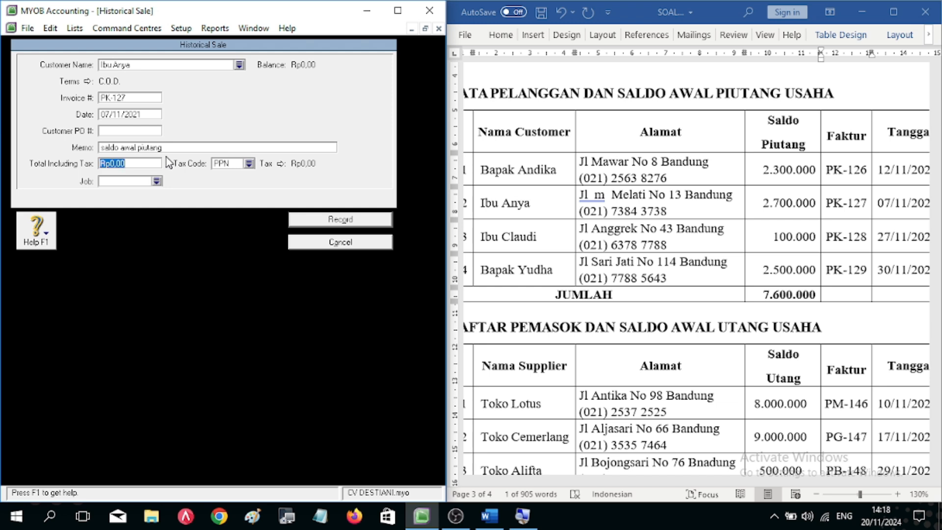
type("2.700.000")
key("Tab")
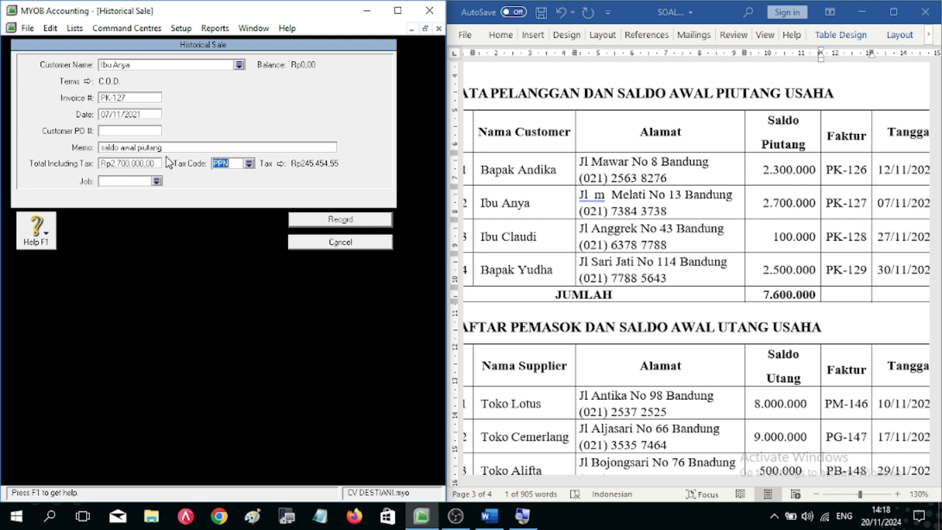
left_click(348, 239)
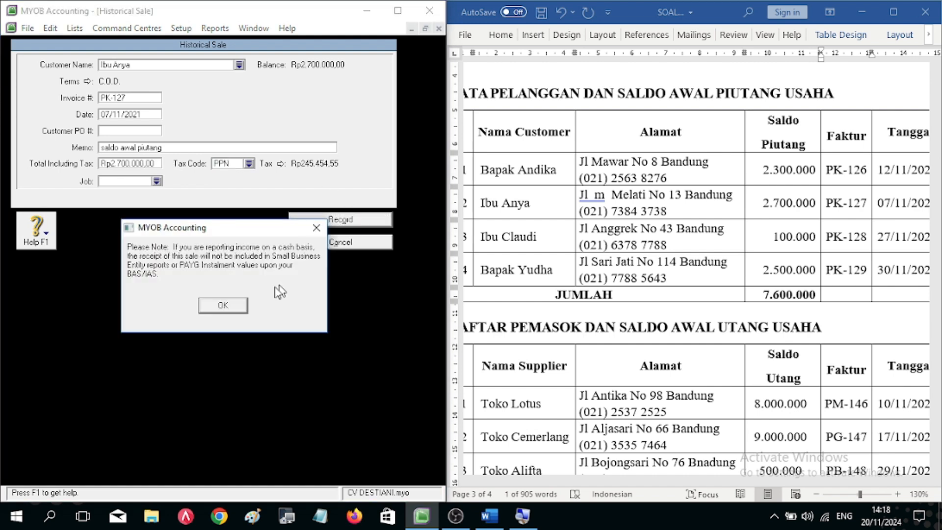
left_click(224, 306)
Step: Return to the Customer Summary and start a historical sale for the table's third customer
left_click(220, 52)
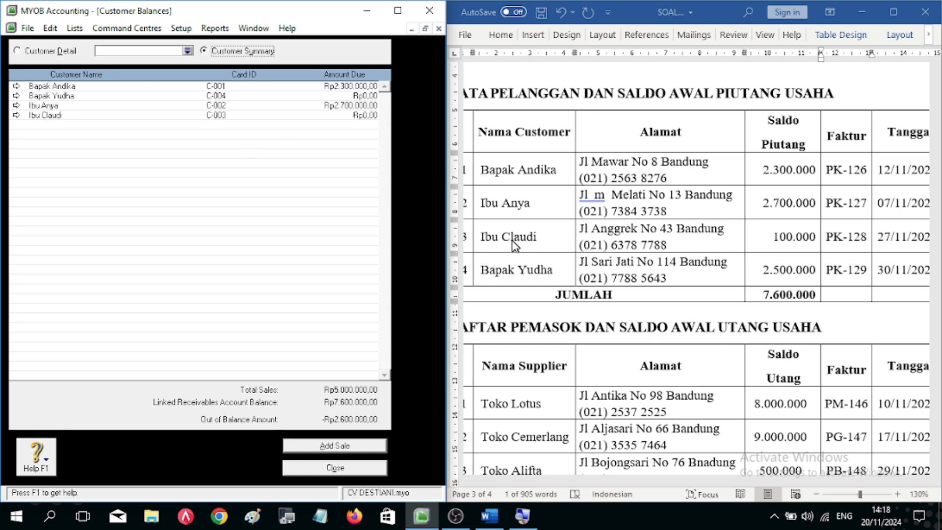
left_click(56, 116)
double_click(56, 116)
left_click(351, 445)
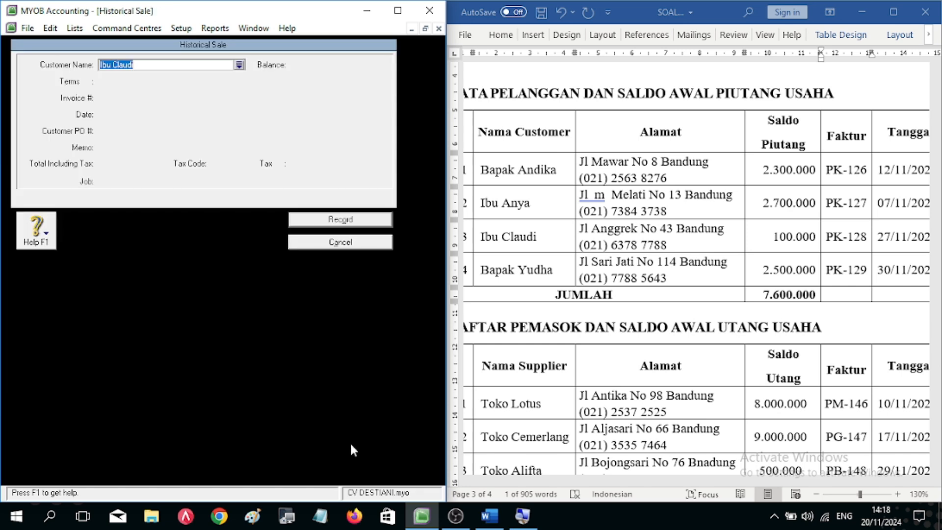
key("Tab")
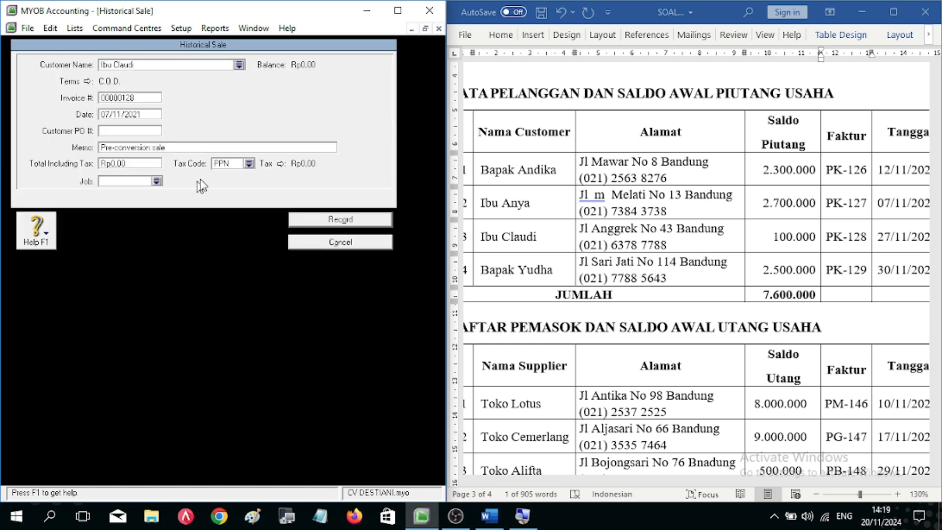
Step: Copy invoice number PK-128 from the third customer's table row into the sale's Invoice # field
left_click(830, 239)
left_click_drag(825, 237, 868, 237)
key("ctrl+c")
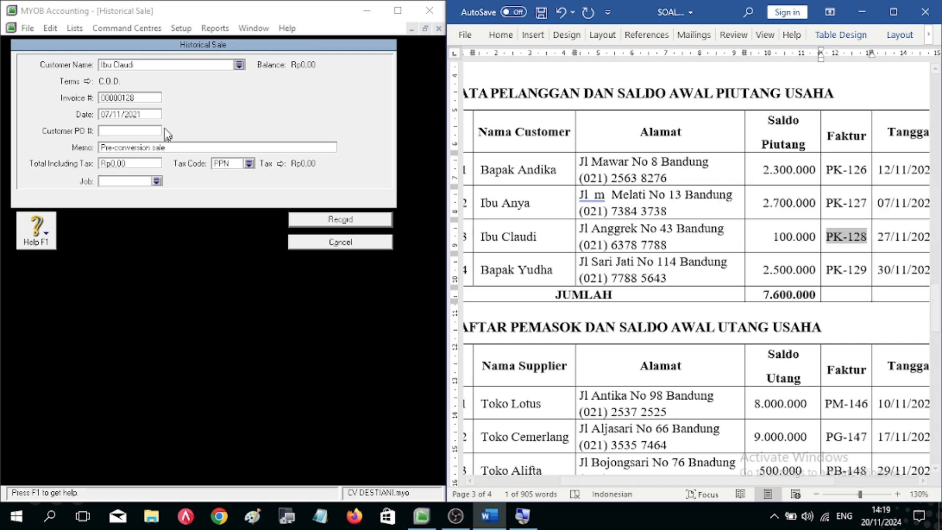
left_click(139, 98)
key("ctrl+v")
key("Tab")
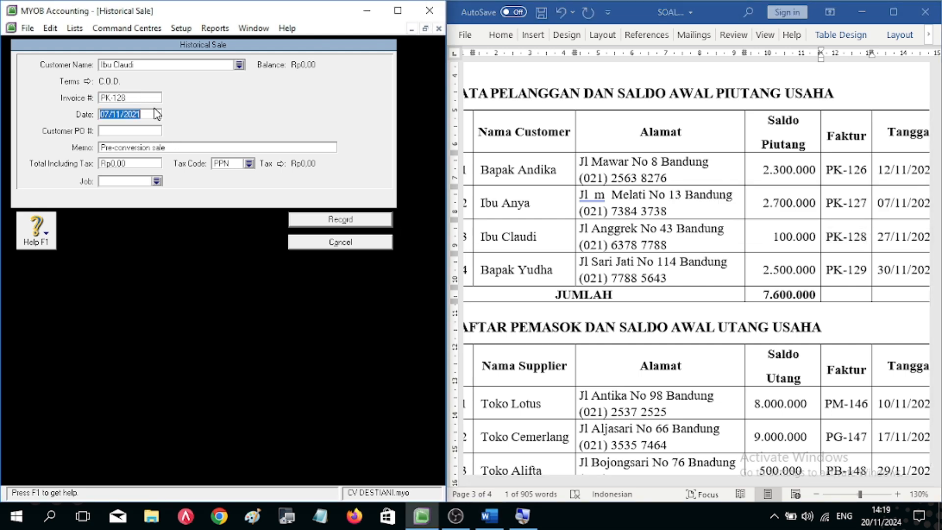
Step: Set the third customer's sale date to 27/11/2021 and its memo to "Saldo Awal Piutang"
left_click(102, 114)
key("BackSpace")
type("2")
key("Tab")
key("Tab")
type("S")
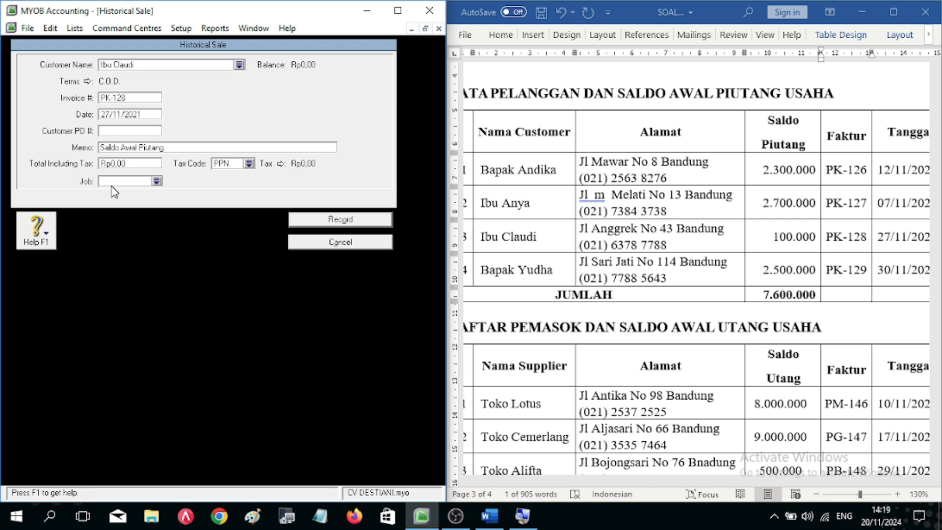
Step: Set Total Including Tax to 100.000 and record the third customer's historical sale
key("Tab")
type("10")
key("Tab")
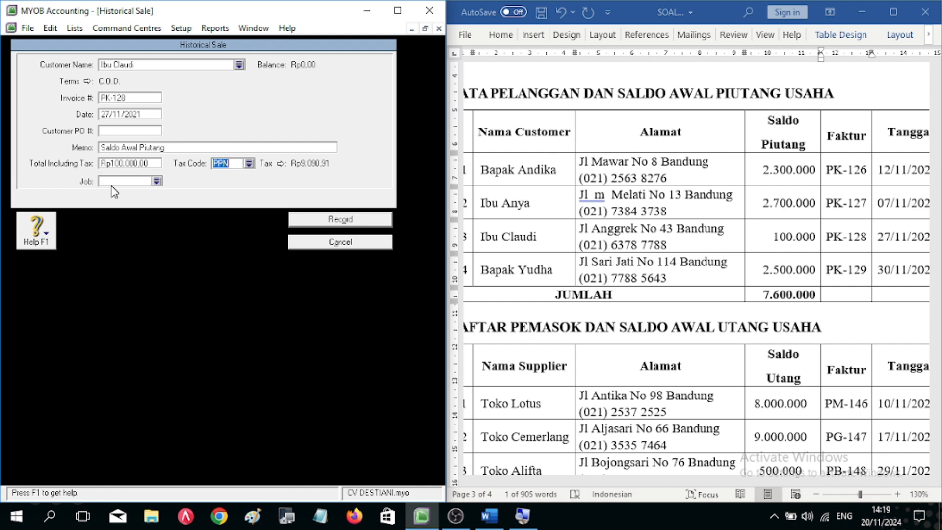
left_click(320, 220)
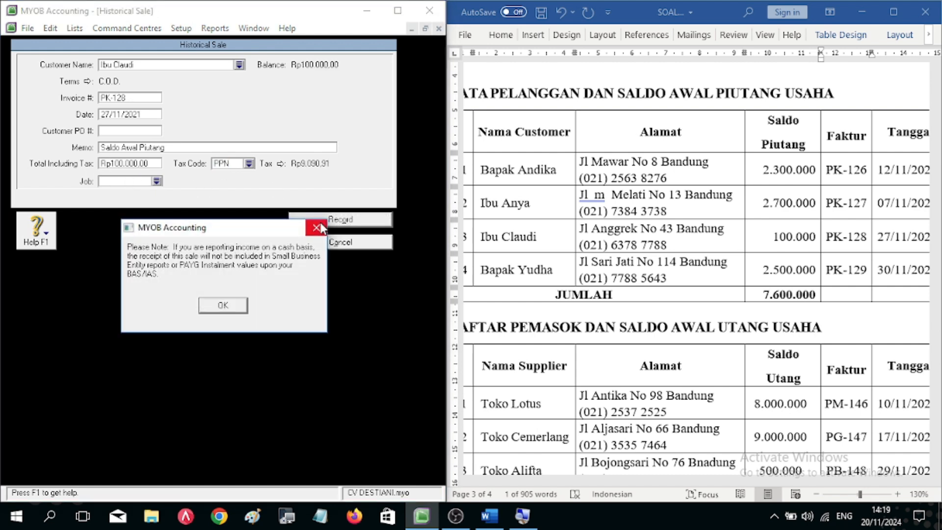
left_click(320, 227)
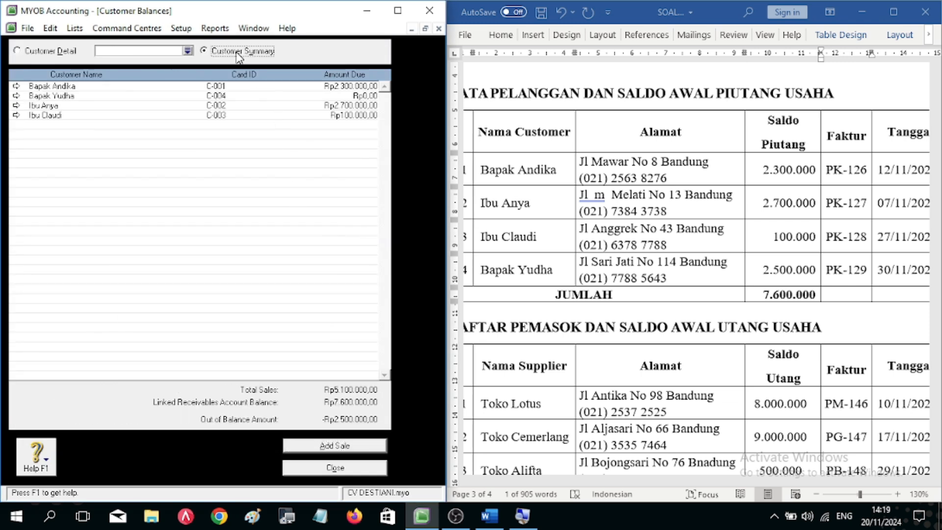
Step: Start a historical sale for the table's fourth customer and copy invoice number PK-129 from the table into Invoice #
double_click(52, 95)
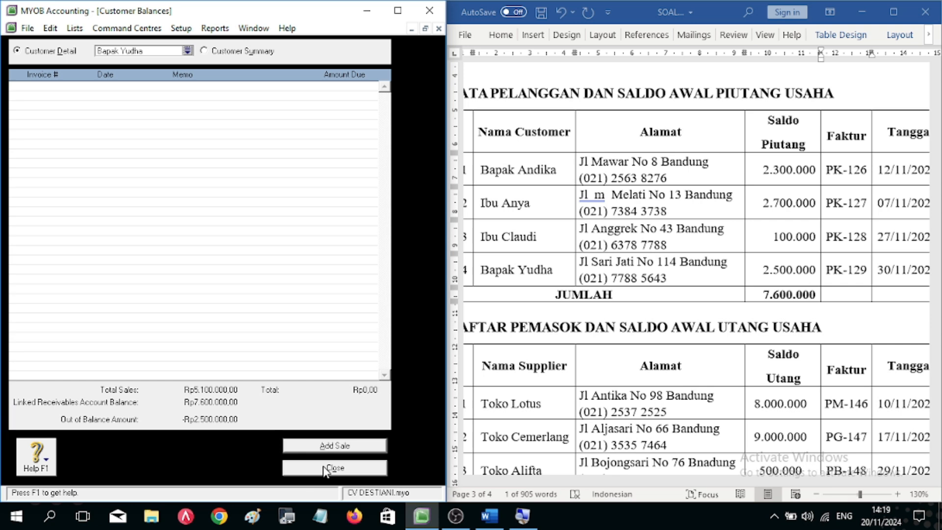
left_click(327, 446)
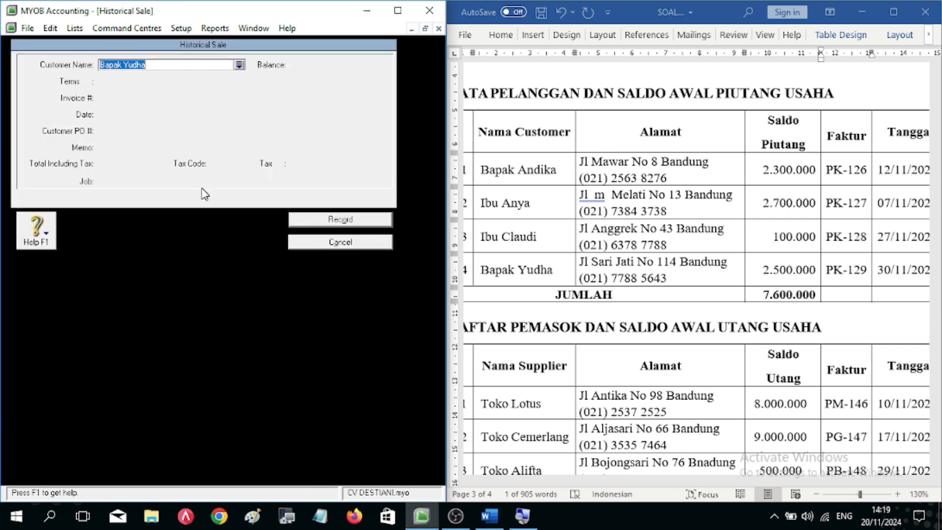
key("Tab")
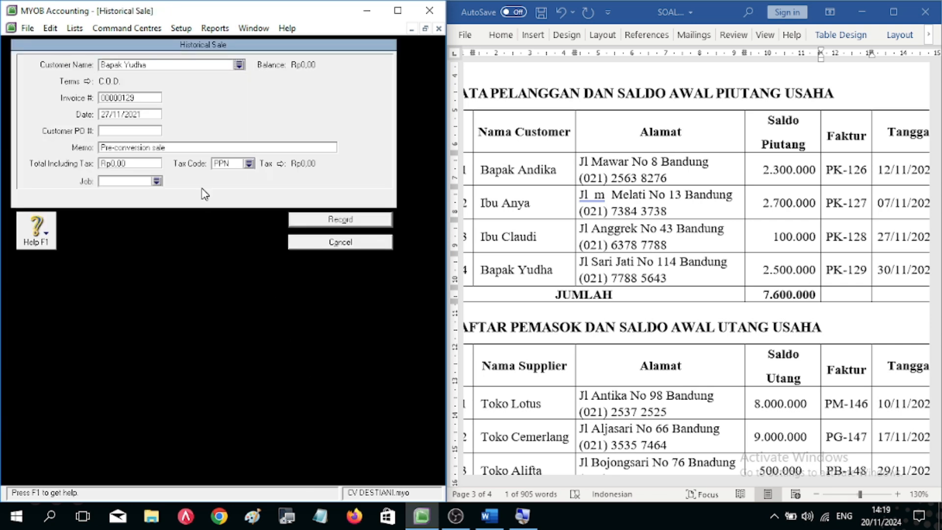
left_click(826, 273)
left_click_drag(826, 274, 867, 274)
key("ctrl+c")
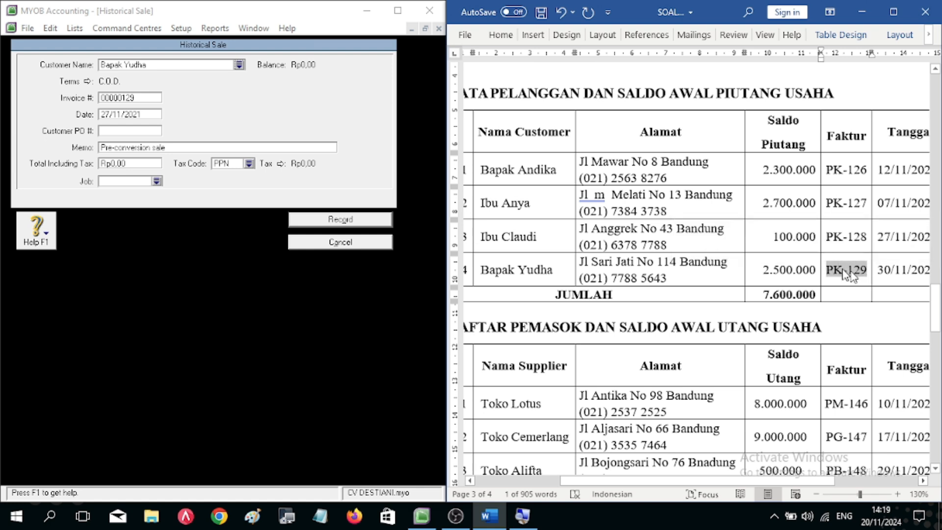
left_click(156, 97)
key("ctrl+v")
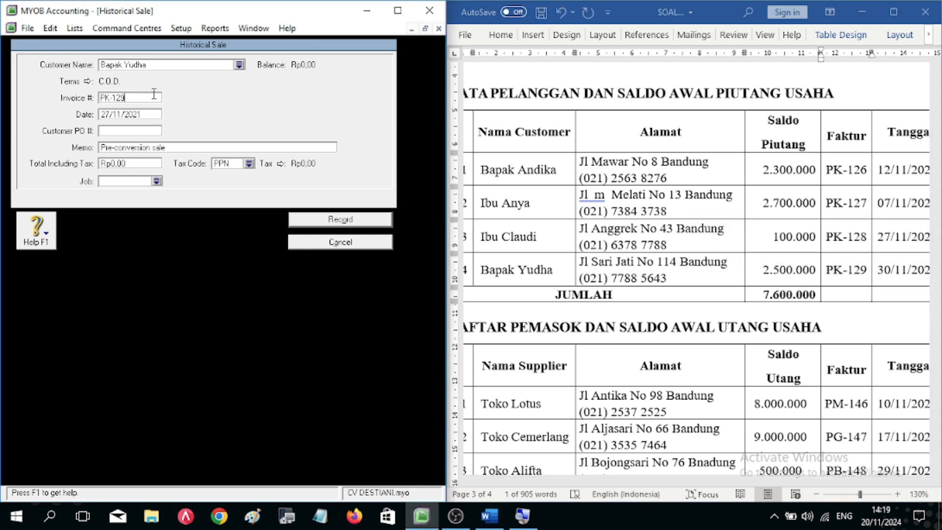
Step: Set the fourth customer's sale date to 30/11/2021 and its memo to "Saldo Awal Piutang"
key("Tab")
left_click(106, 111)
key("BackSpace")
key("Delete")
type("30")
key("Tab")
key("Tab")
type("D")
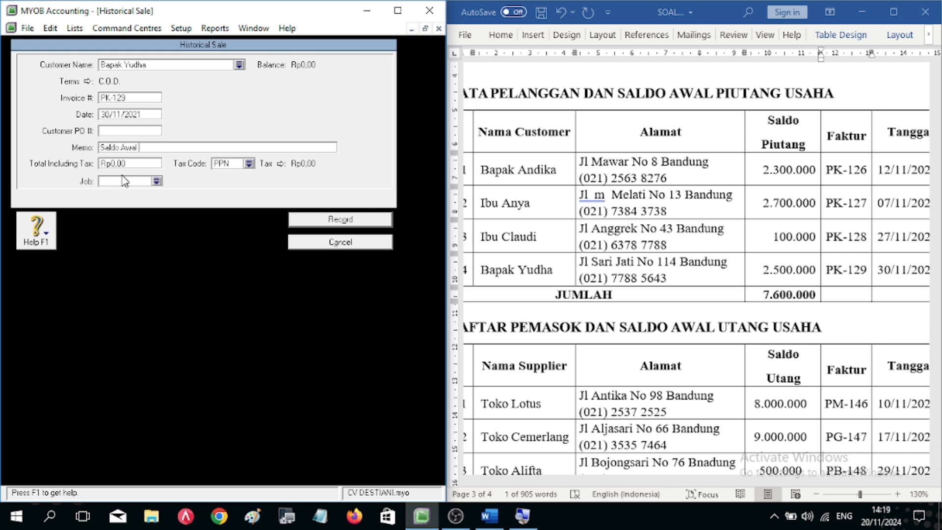
Step: Set Total Including Tax to 2.500.000 and record the fourth customer's historical sale
key("Tab")
type("2.500.000")
key("Tab")
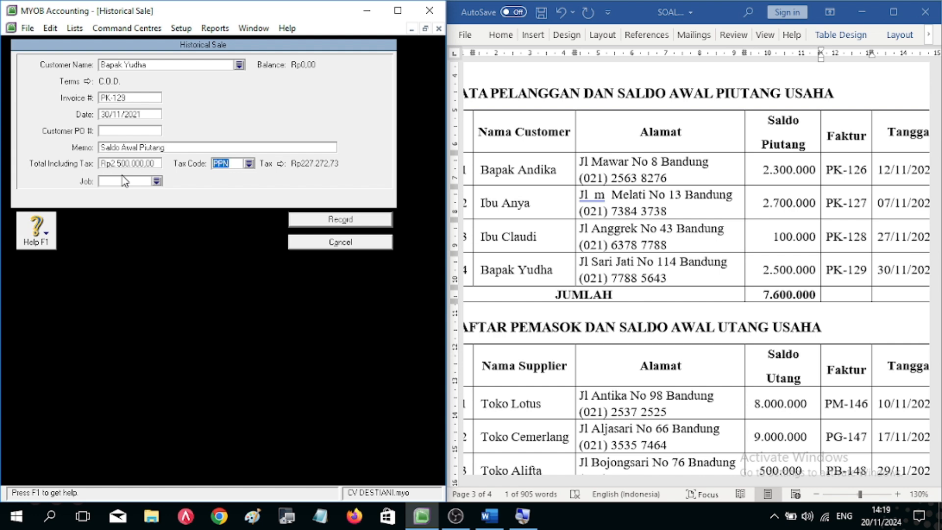
left_click(316, 219)
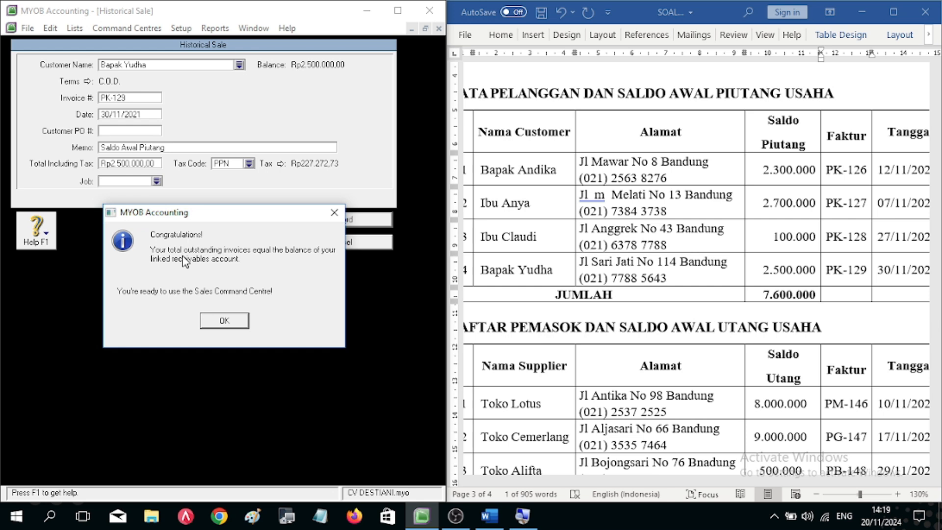
left_click(223, 321)
left_click(225, 308)
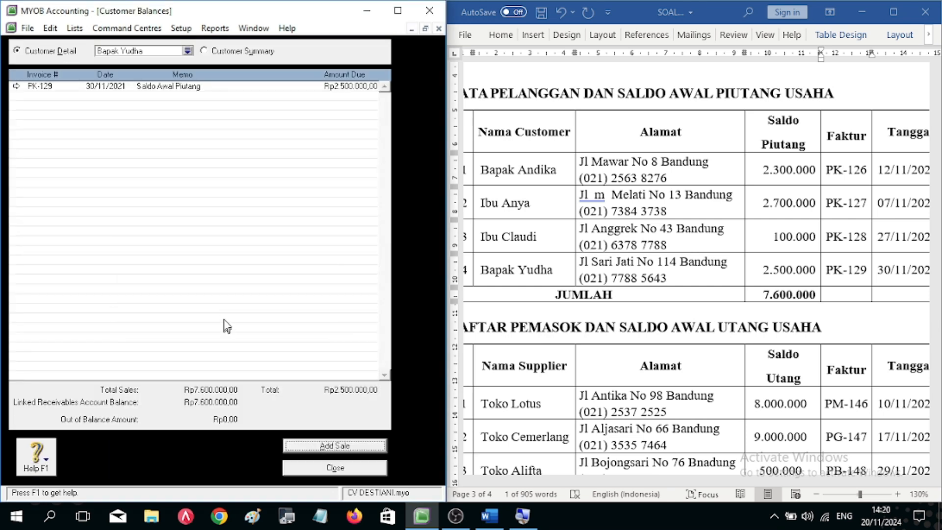
Step: Review the summary of all customer balances and close the Customer Balances window
left_click(239, 51)
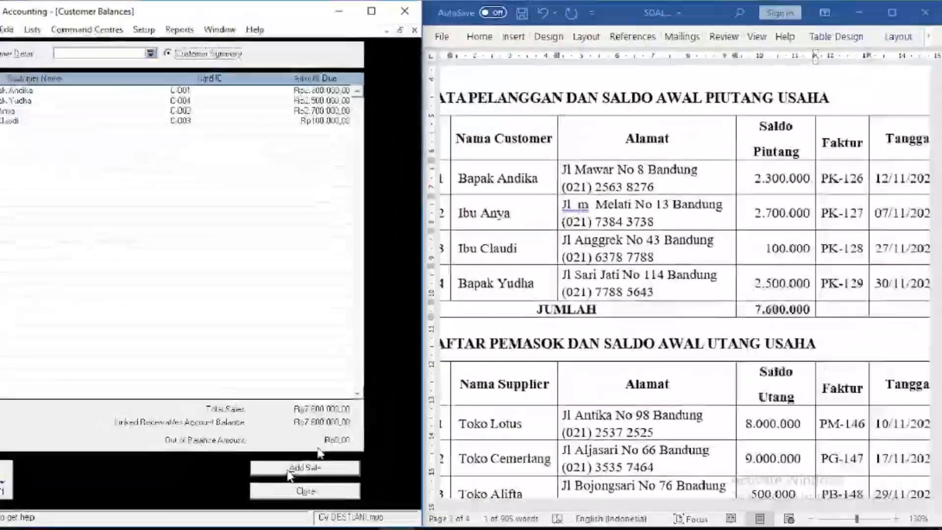
scroll(613, 362, "down", 3)
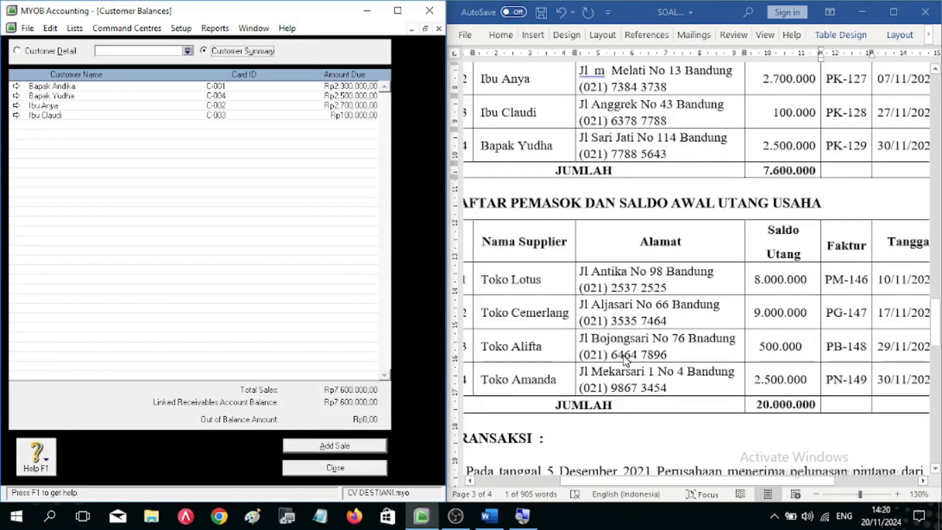
scroll(624, 358, "down", 1)
scroll(638, 344, "down", 1)
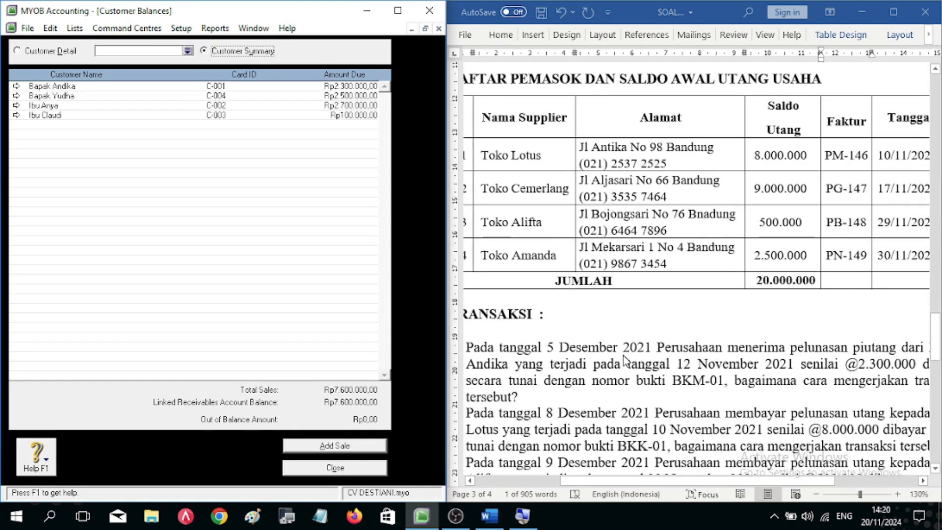
left_click(335, 469)
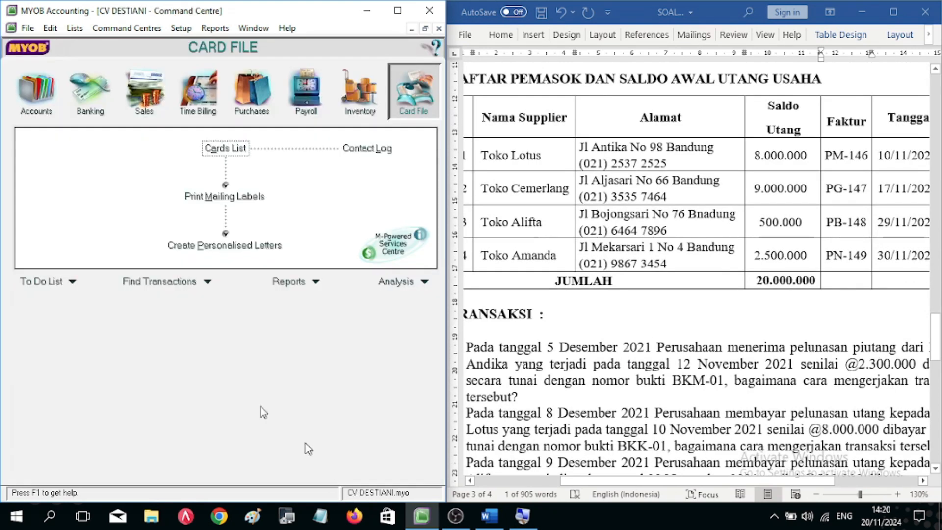
Step: Open the supplier opening balances and start a historical purchase for Toko Lotus
left_click(181, 28)
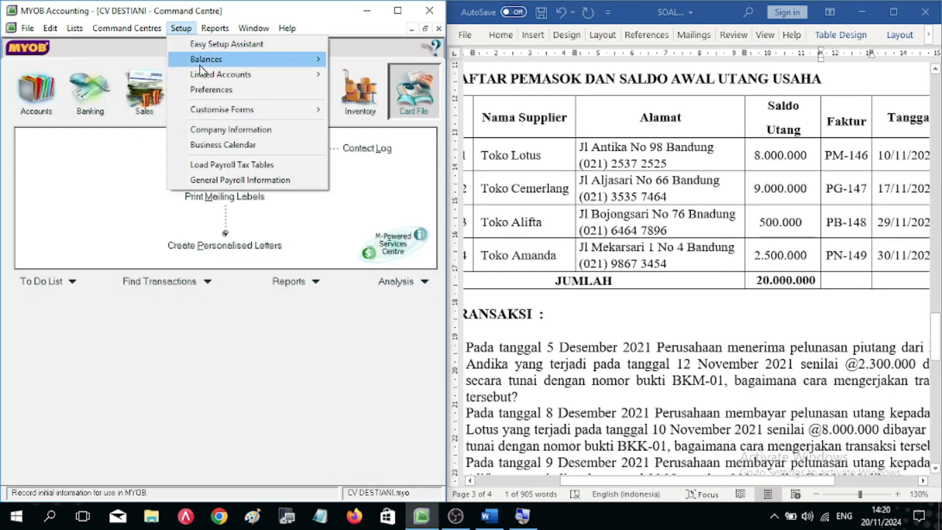
mouse_move(200, 65)
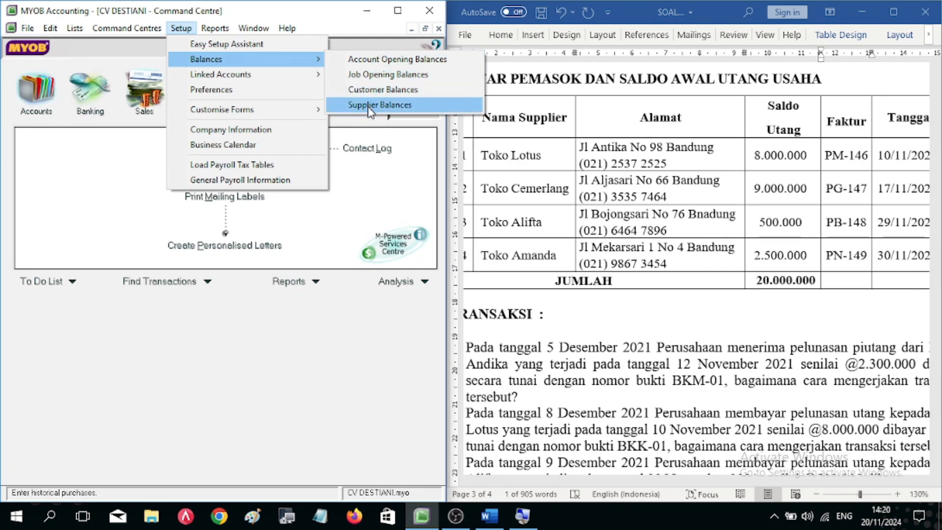
left_click(398, 106)
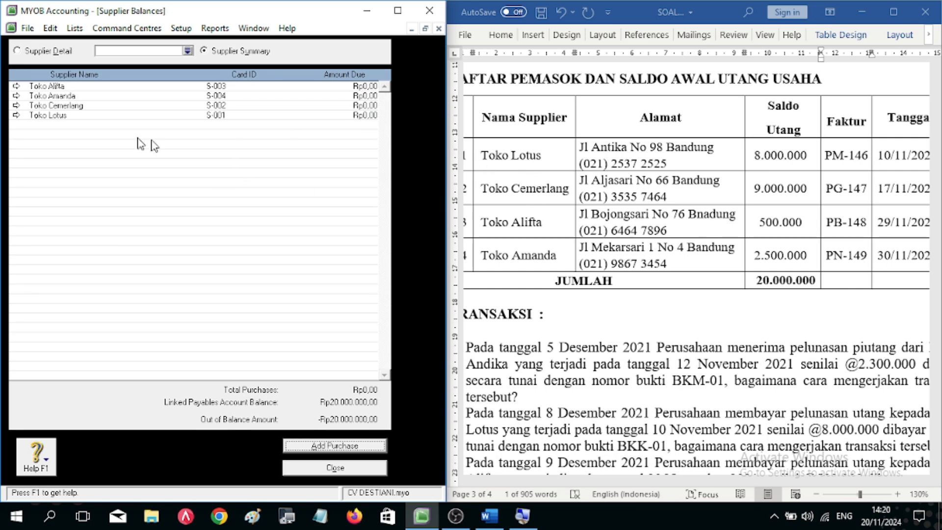
left_click(16, 115)
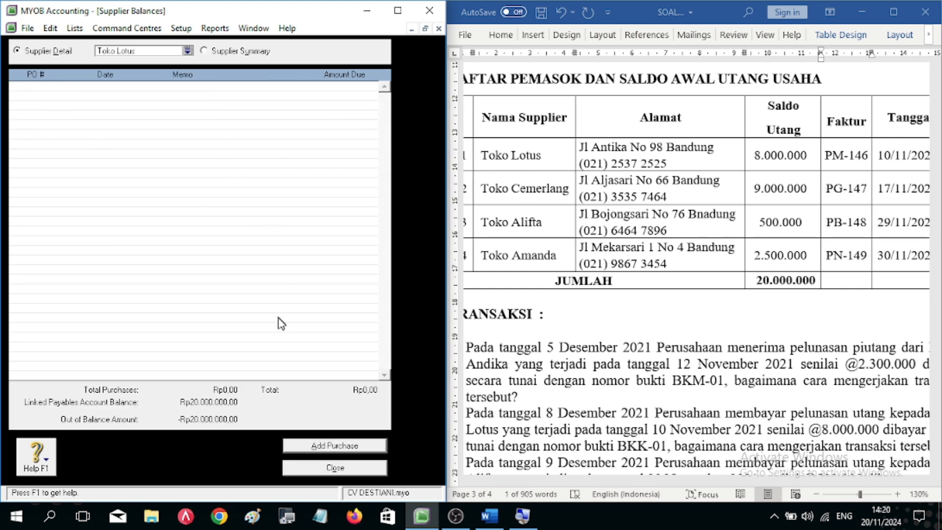
left_click(335, 446)
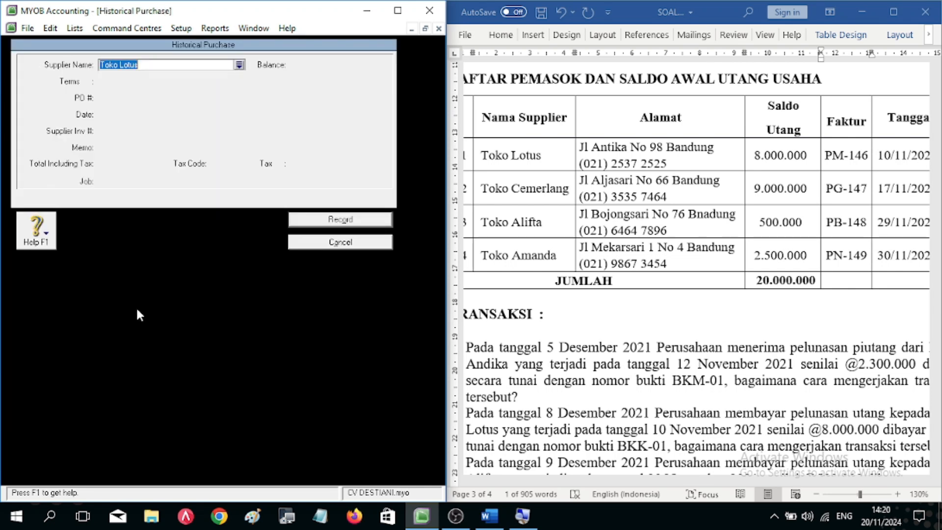
key("Tab")
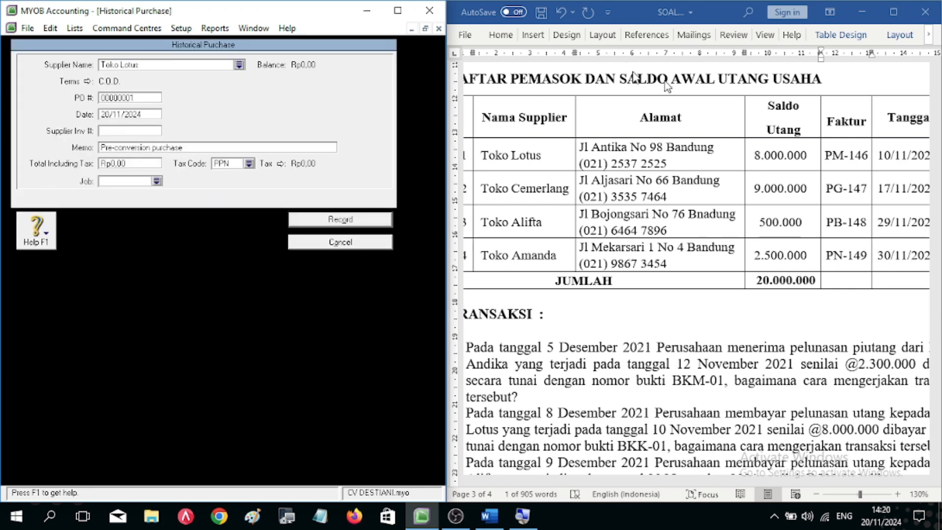
Step: Copy invoice number PM-146 from the Toko Lotus table row into the purchase's PO # field
left_click_drag(824, 156, 863, 156)
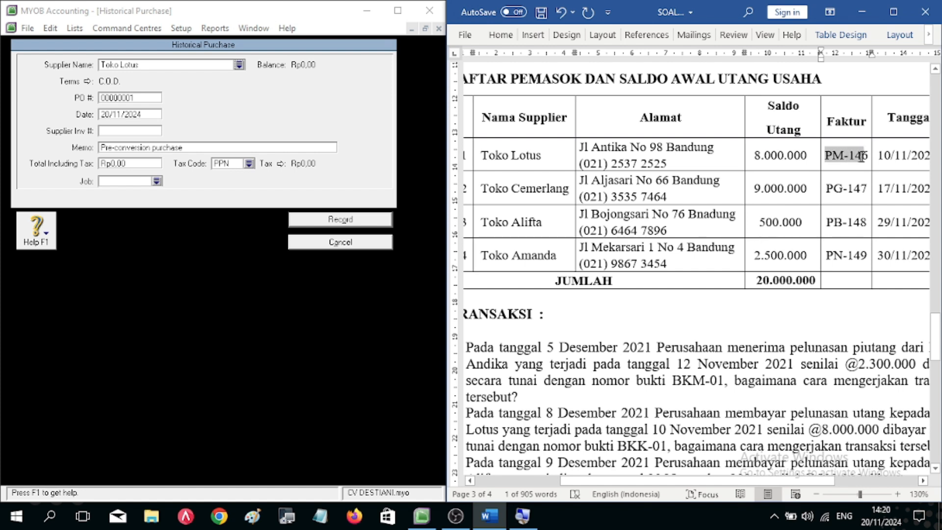
left_click(142, 97)
type("PM-146")
key("Tab")
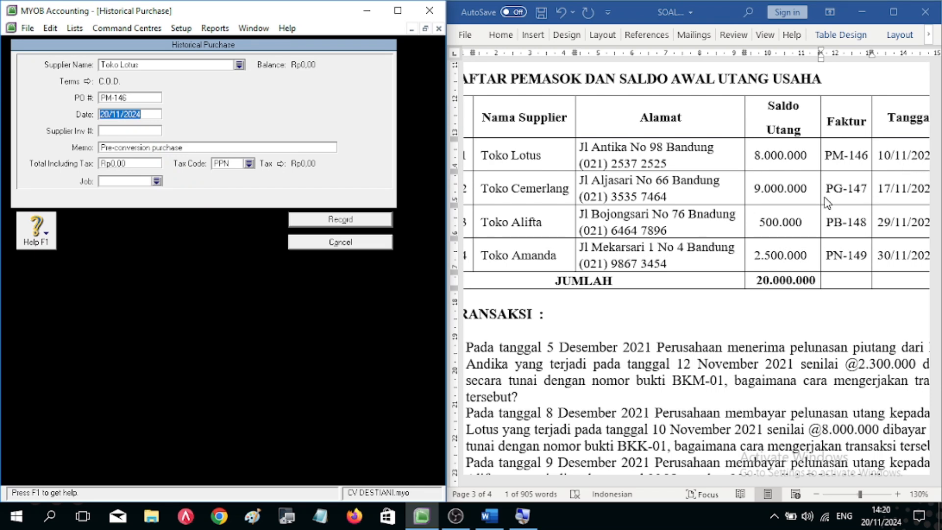
Step: Set the Toko Lotus purchase date to 10/11/2021 and its memo to "Saldo Awal Utang"
type("1")
key("Tab")
key("Tab")
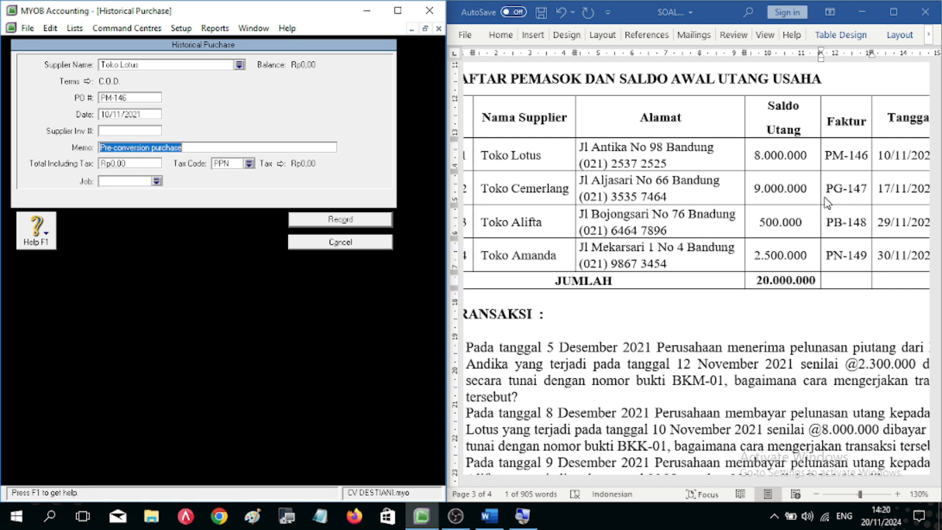
type("Saldo Awal Utang")
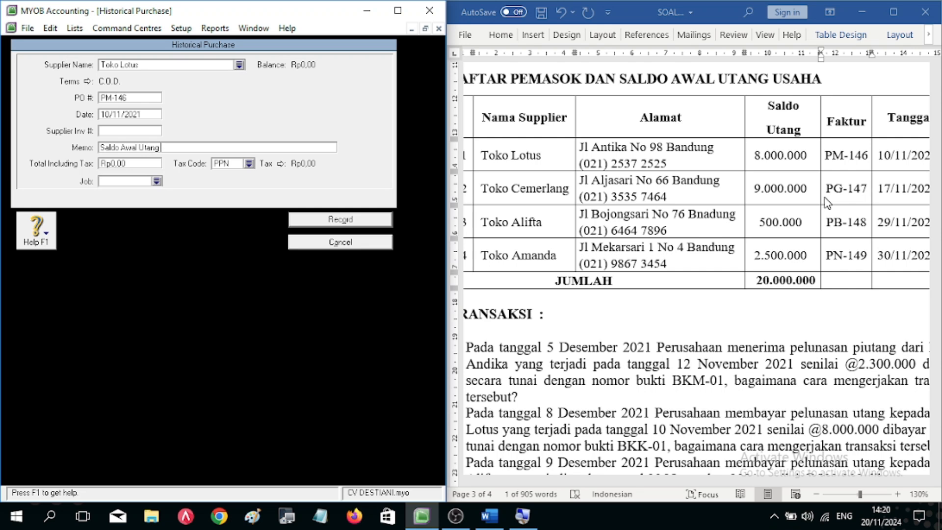
Step: Set Total Including Tax to 8.000.000 and record the Toko Lotus historical purchase
key("Tab")
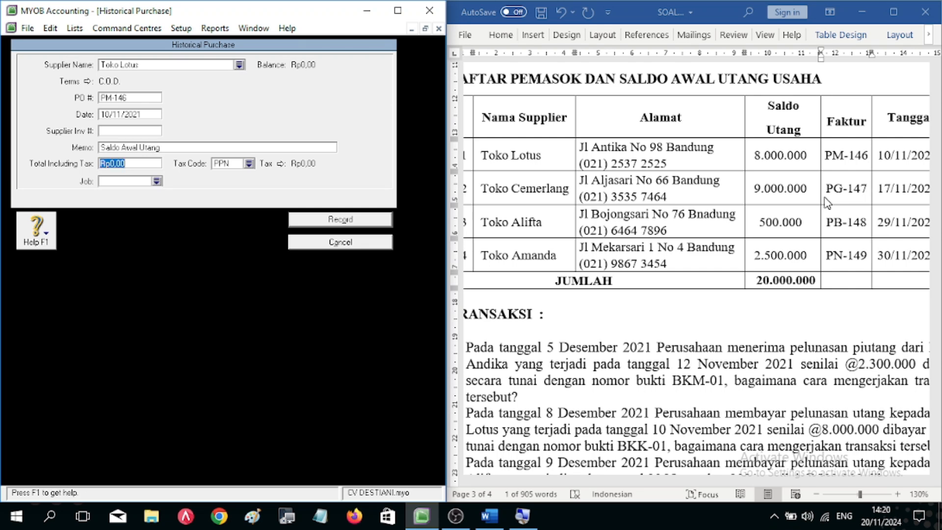
type("8.")
type("000.000")
key("Tab")
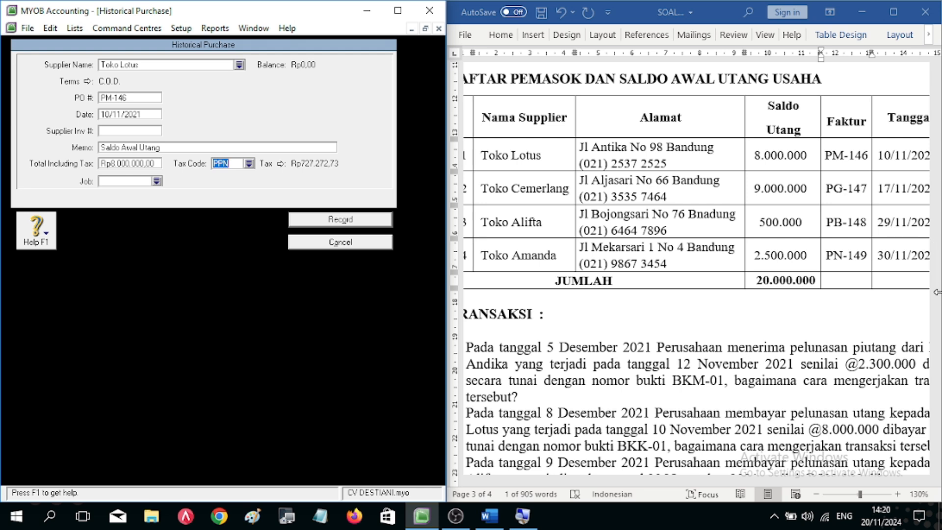
left_click(326, 219)
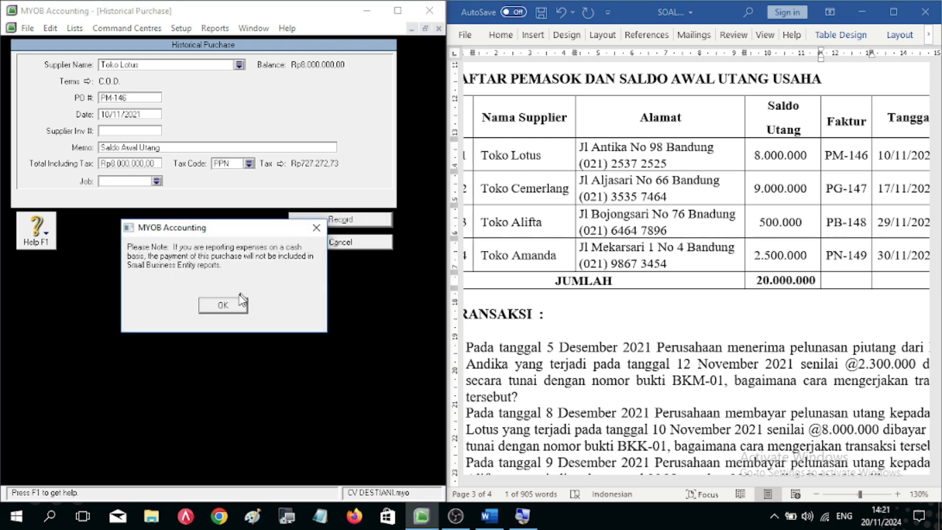
left_click(228, 304)
Step: Start a historical purchase for Toko Cemerlang from the supplier summary
left_click(212, 51)
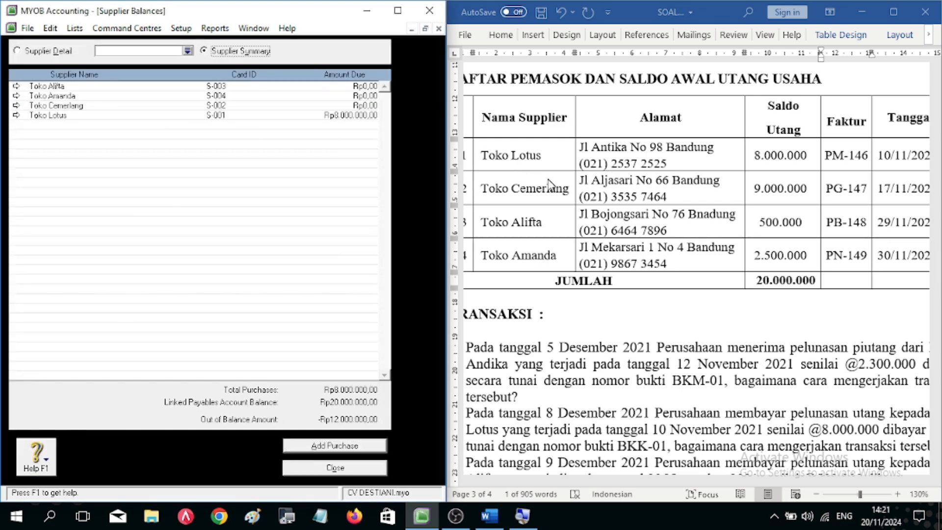
double_click(55, 107)
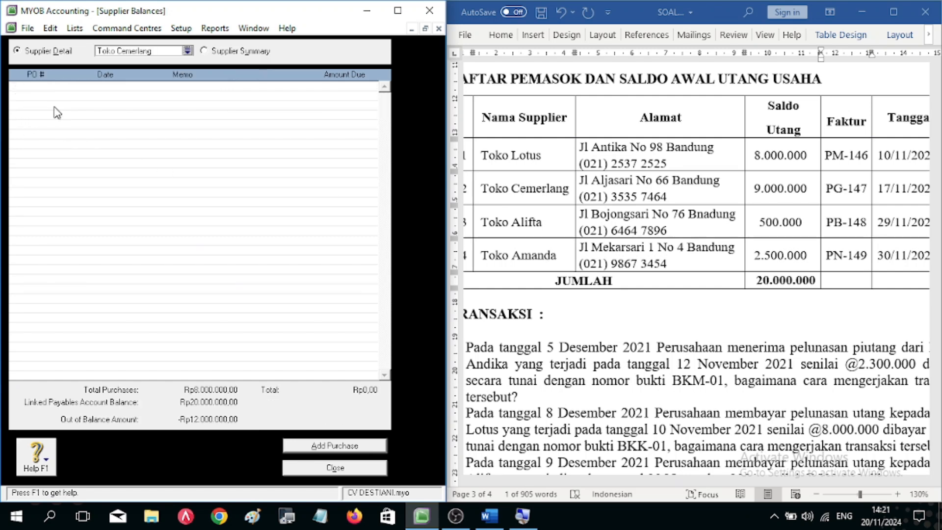
left_click(335, 445)
key("Tab")
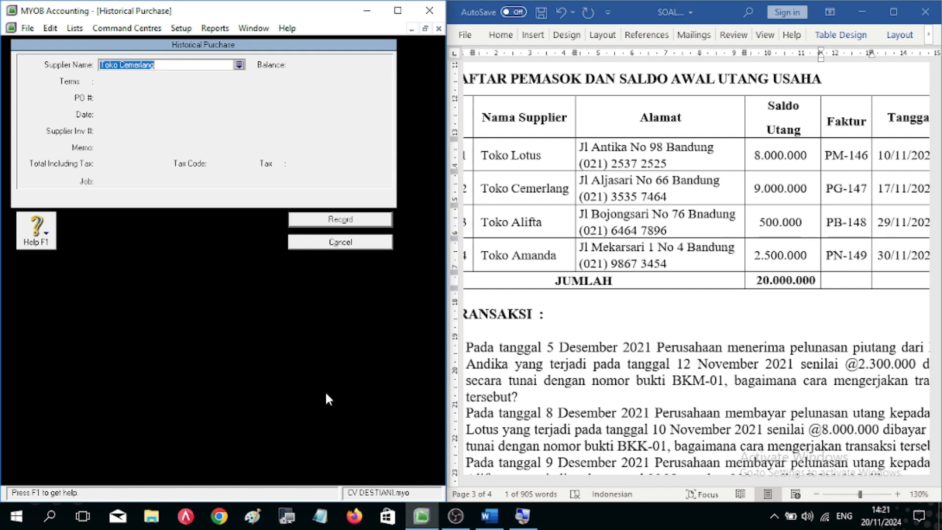
Step: Copy invoice number PG-147 from the Toko Cemerlang table row into the purchase's PO # field
left_click(756, 155)
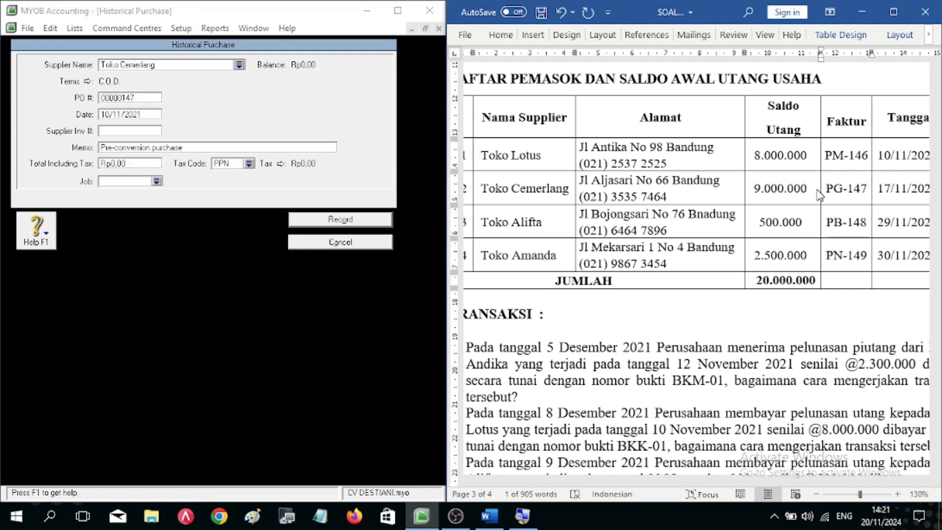
left_click_drag(844, 190, 863, 193)
key("ctrl+z")
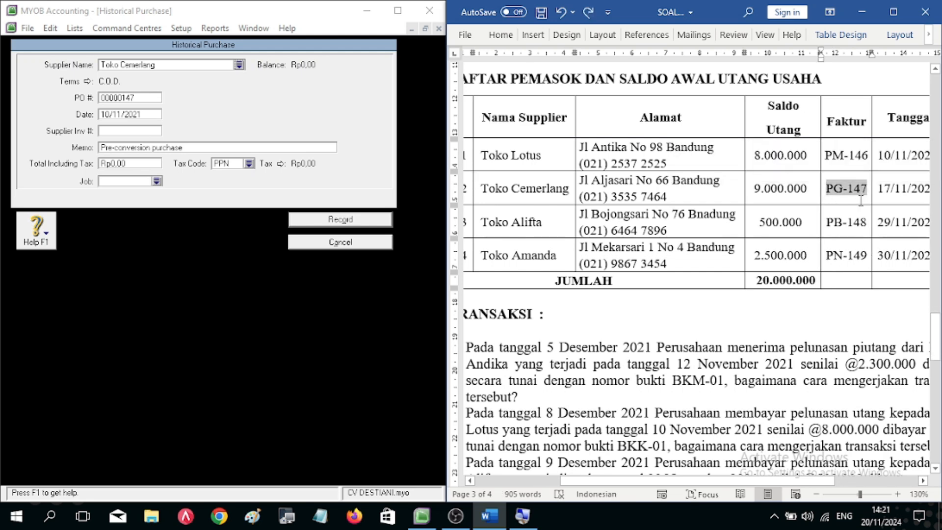
left_click(154, 102)
type("PG-147")
Step: Set the Toko Cemerlang purchase date to 17/11/2021 and its memo to "Saldo Awal Utang"
left_click(153, 114)
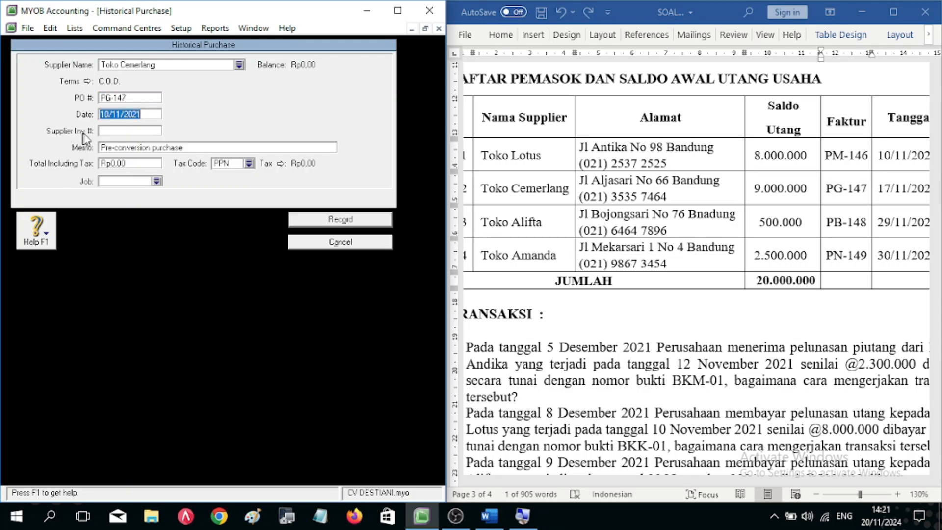
left_click(110, 114)
key("BackSpace")
type("7")
key("Tab")
key("Tab")
type("S")
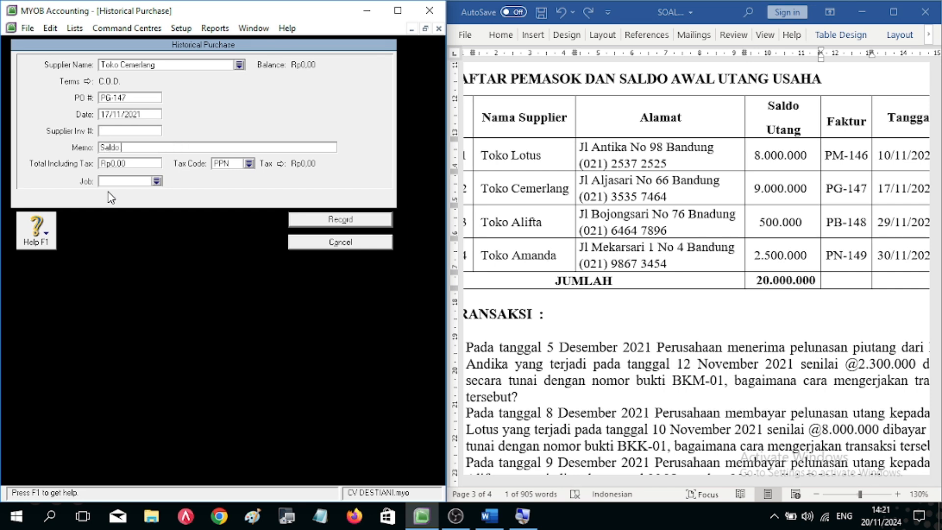
Step: Set Total Including Tax to 9.000.000 and record the Toko Cemerlang historical purchase
key("Tab")
type("9.000.000")
key("Tab")
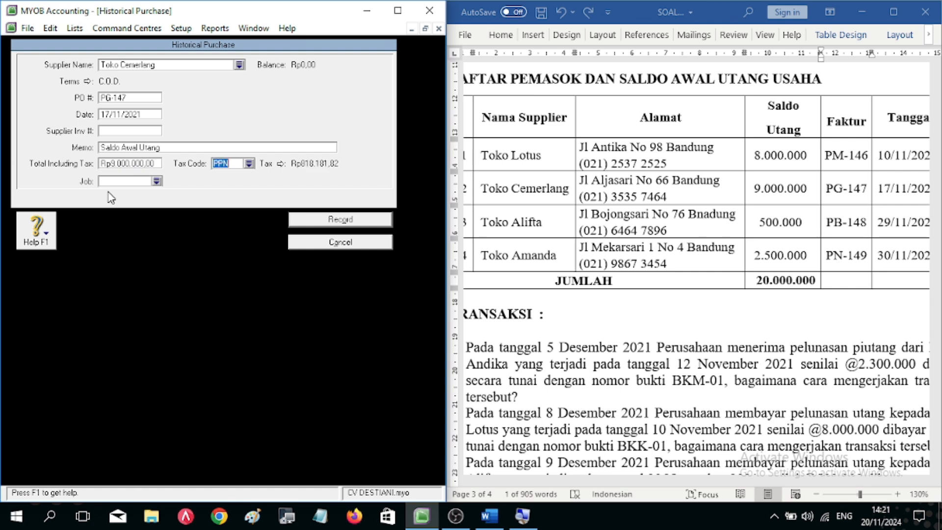
left_click(344, 221)
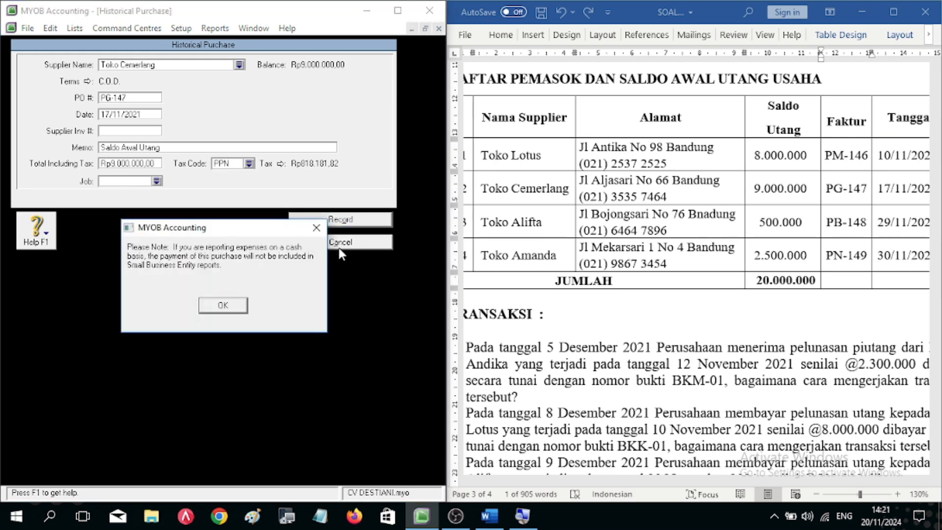
left_click(222, 305)
Step: Start a historical purchase for Toko Alifta and copy invoice number PB-148 from the table into PO #
left_click(227, 53)
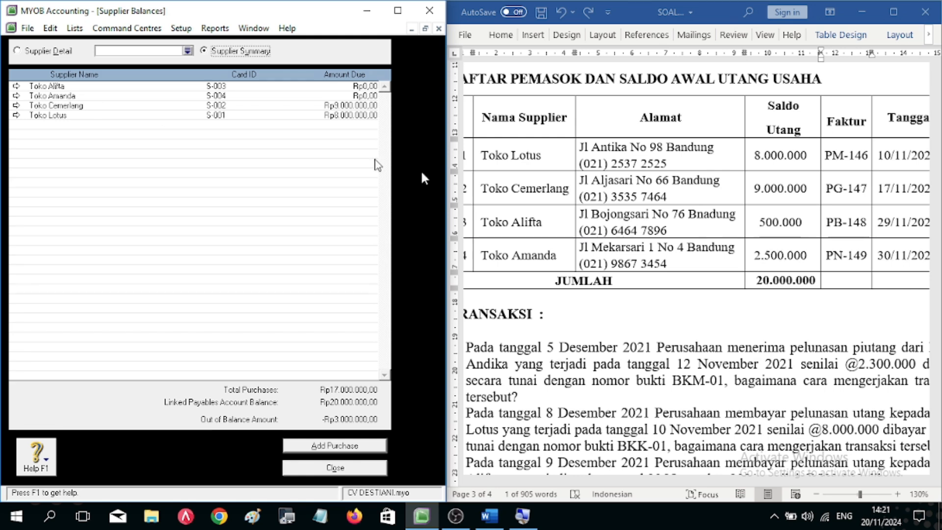
left_click(314, 446)
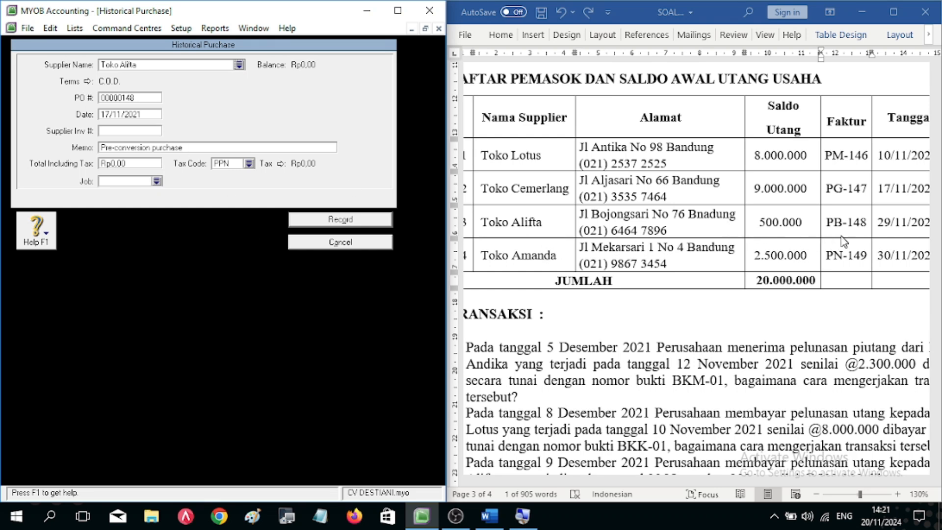
left_click_drag(867, 189, 826, 189)
left_click_drag(827, 222, 867, 222)
key("ctrl+c")
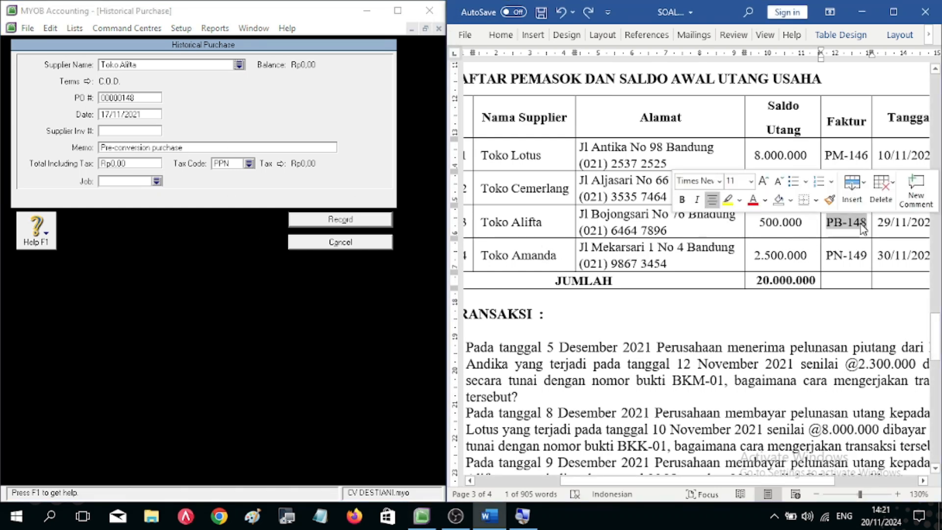
left_click(133, 96)
key("ctrl+v")
key("Tab")
Step: Set the Toko Alifta purchase date to 29/11/2021 and its memo to "Saldo Awal Utang"
left_click(110, 117)
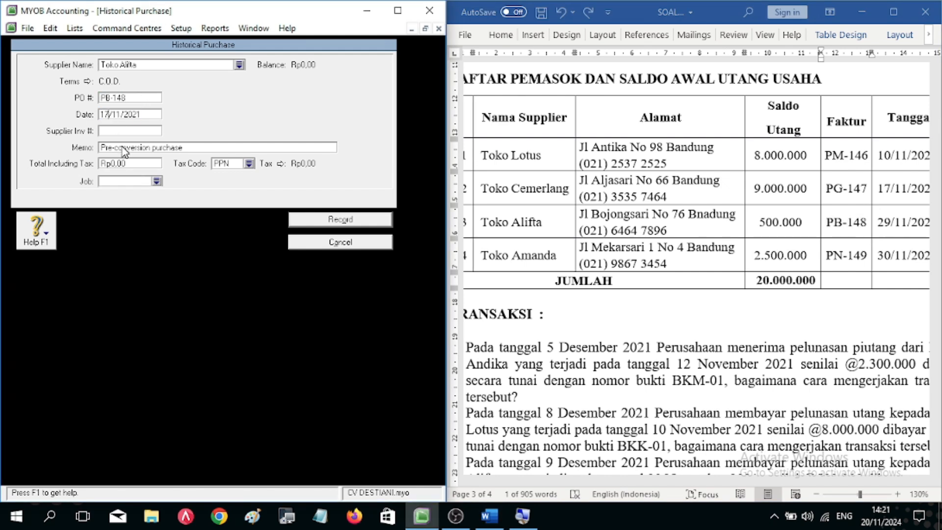
key("BackSpace")
key("BackSpace")
type("29")
key("Tab")
key("Tab")
type("Sa")
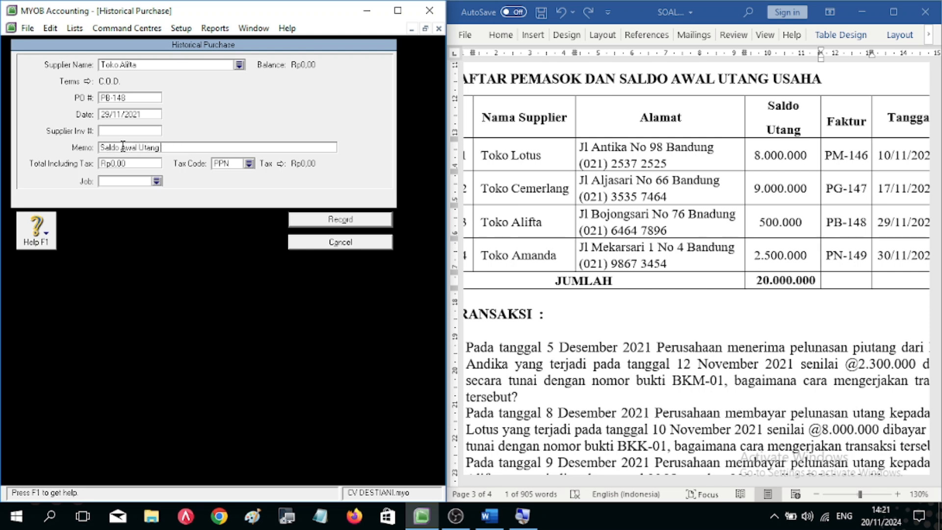
Step: Set Total Including Tax to 500.000 and record the Toko Alifta historical purchase
key("Tab")
type("500.000")
key("Tab")
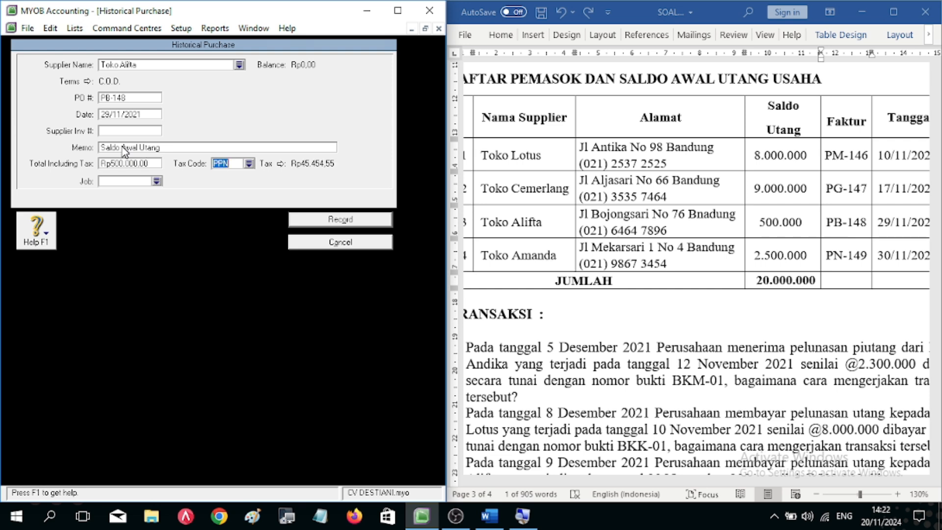
left_click(341, 220)
left_click(224, 305)
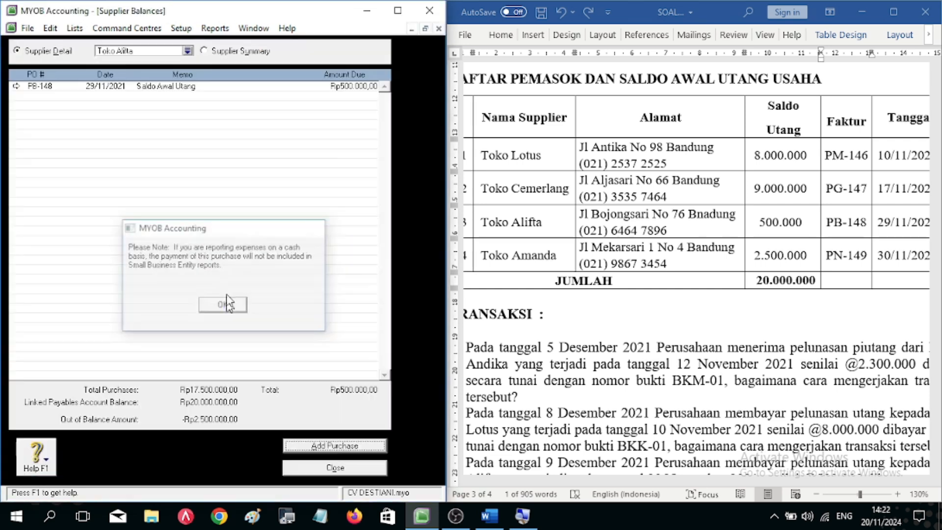
Step: Start a historical purchase for Toko Amanda and copy invoice number PN-149 from the table into PO #
left_click(204, 50)
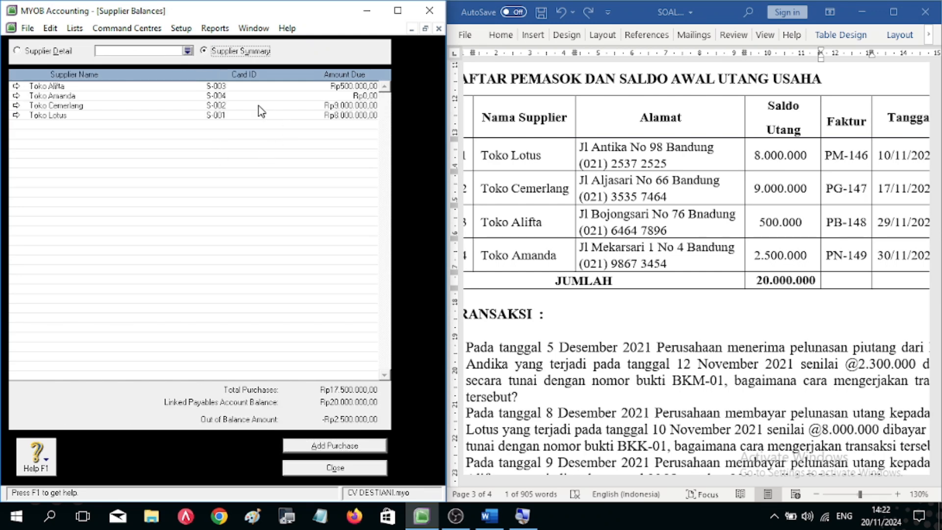
double_click(147, 96)
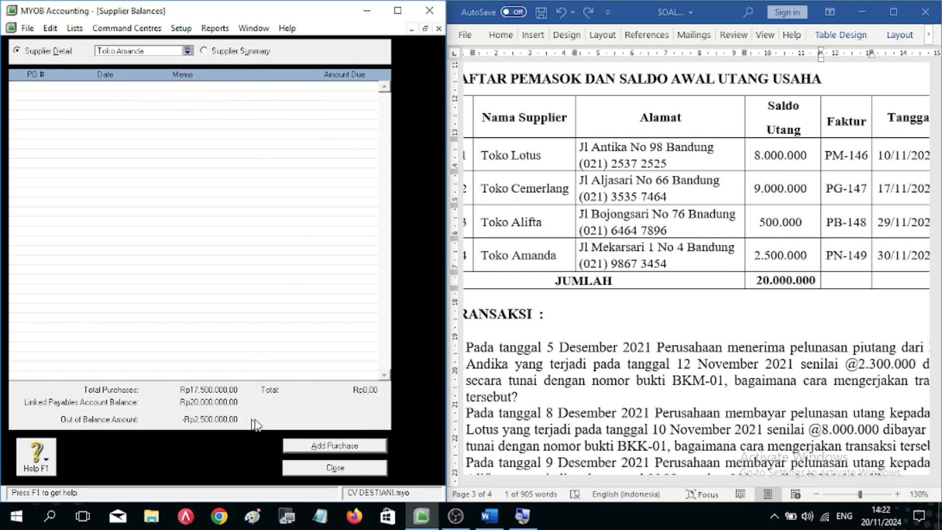
left_click(330, 444)
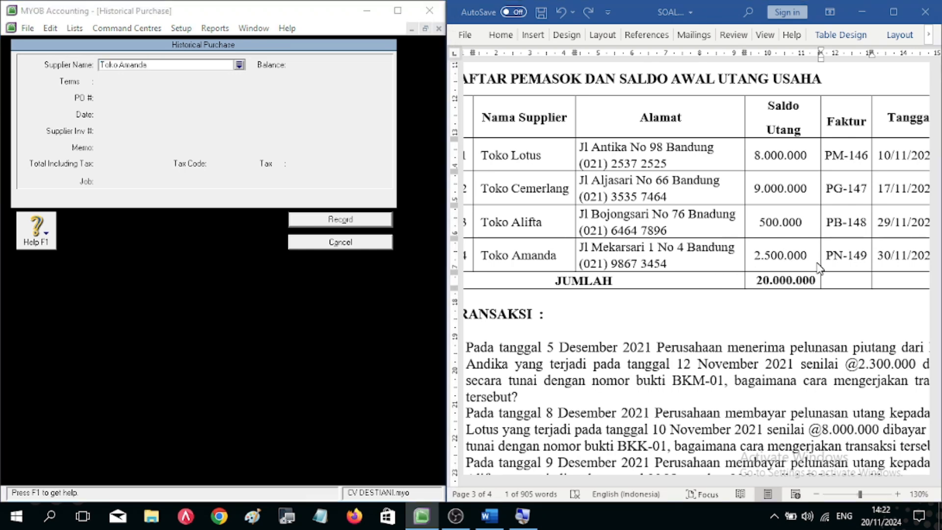
left_click_drag(828, 255, 864, 261)
key("ctrl+c")
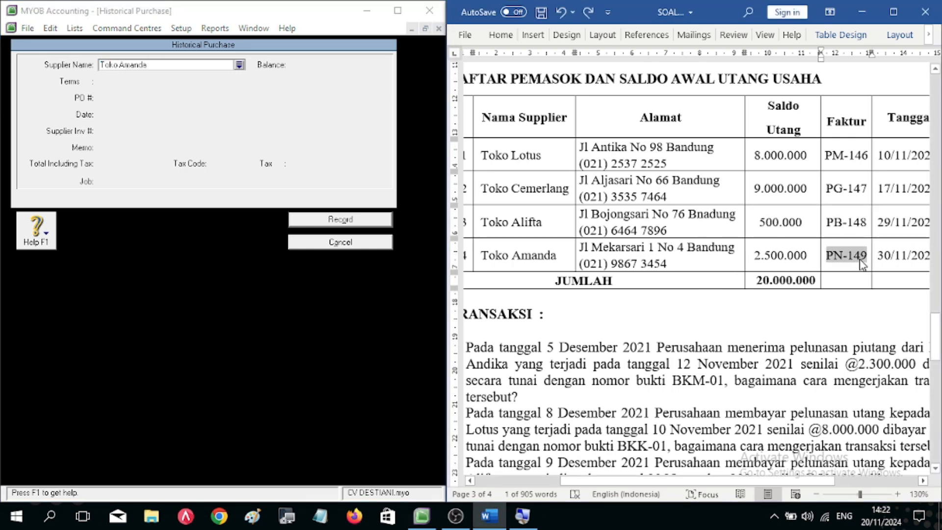
left_click(194, 65)
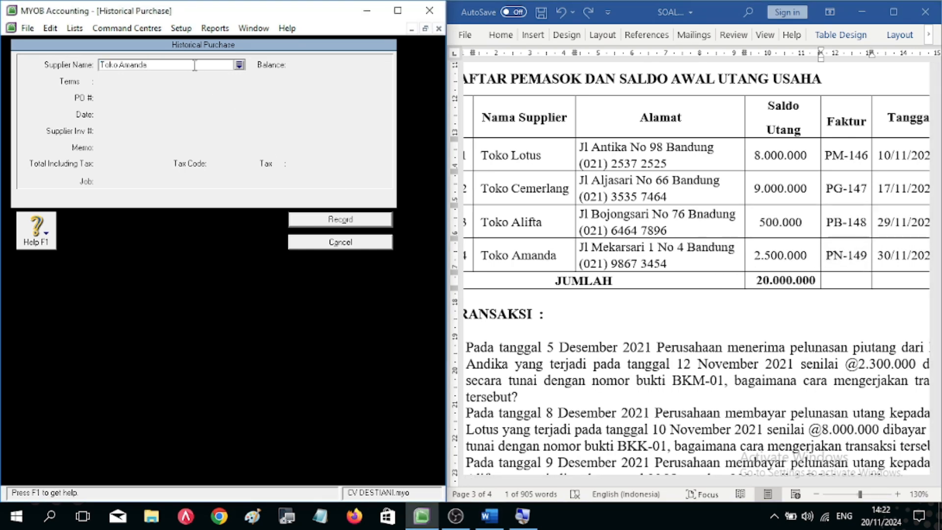
key("Tab")
left_click(142, 97)
key("ctrl+v")
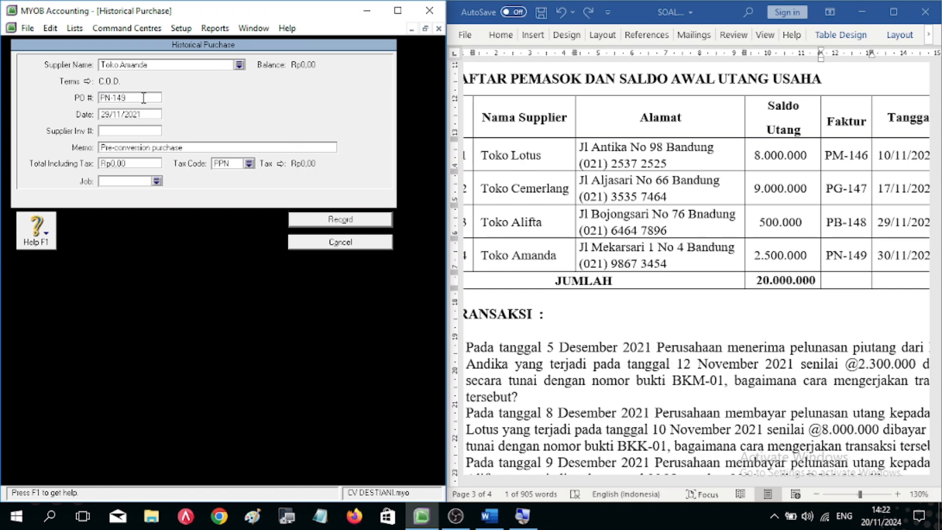
Step: Set the Toko Amanda purchase date to 30/11/2021 and its memo to "Saldo Awal Utang"
left_click(108, 116)
key("BackSpace")
key("BackSpace")
type("30")
key("Tab")
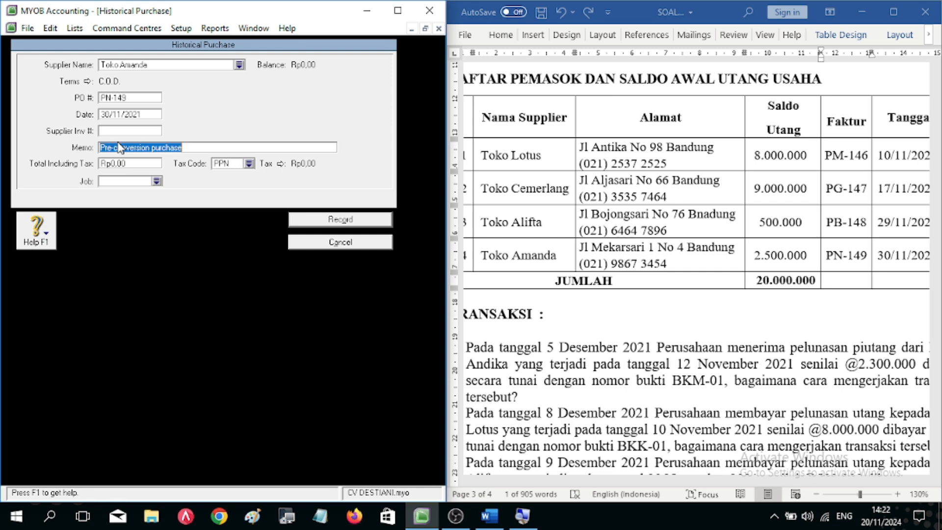
type("Saldo Awal Utang")
Step: Set Total Including Tax to 2.500.000 and record the Toko Amanda historical purchase
key("Tab")
type("2")
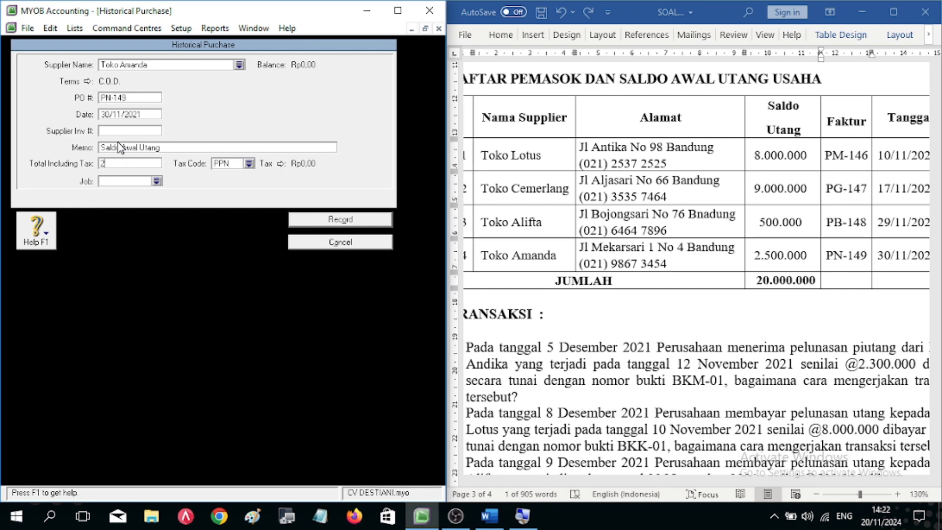
type(".500.000")
key("Tab")
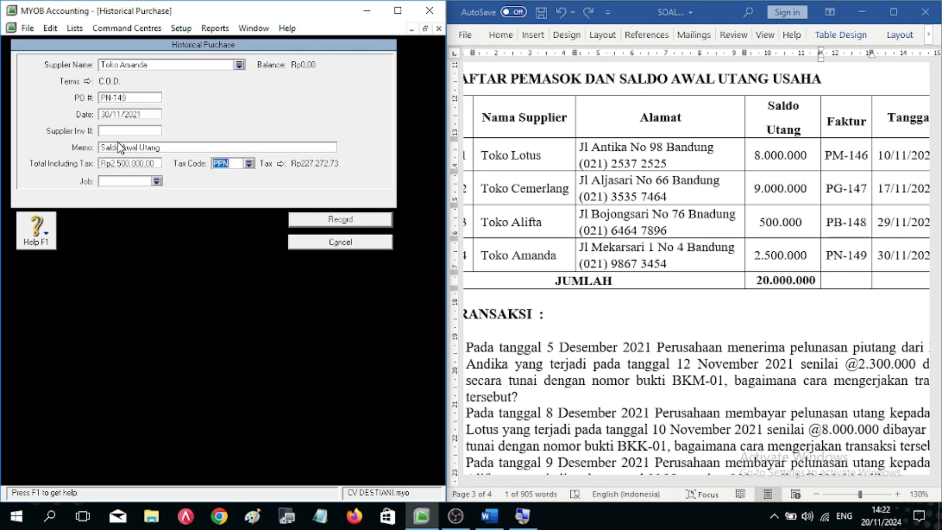
left_click(324, 220)
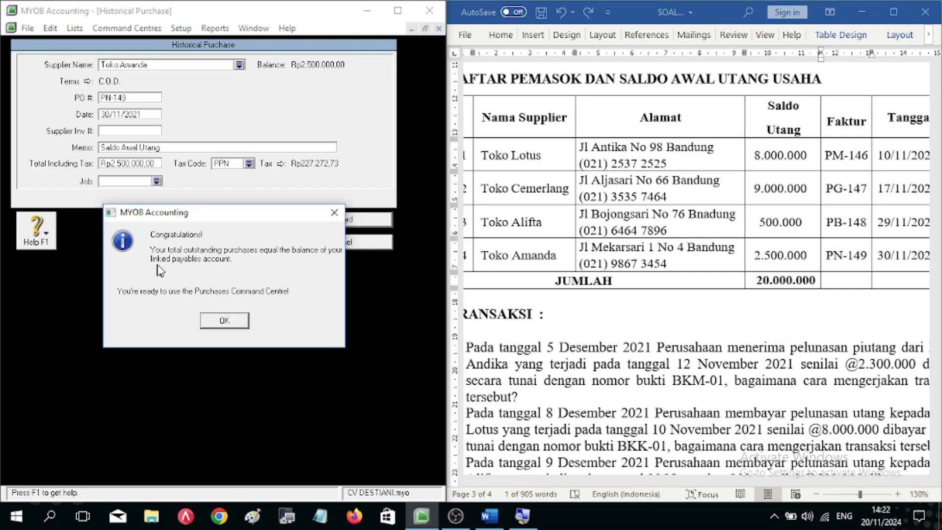
left_click(229, 331)
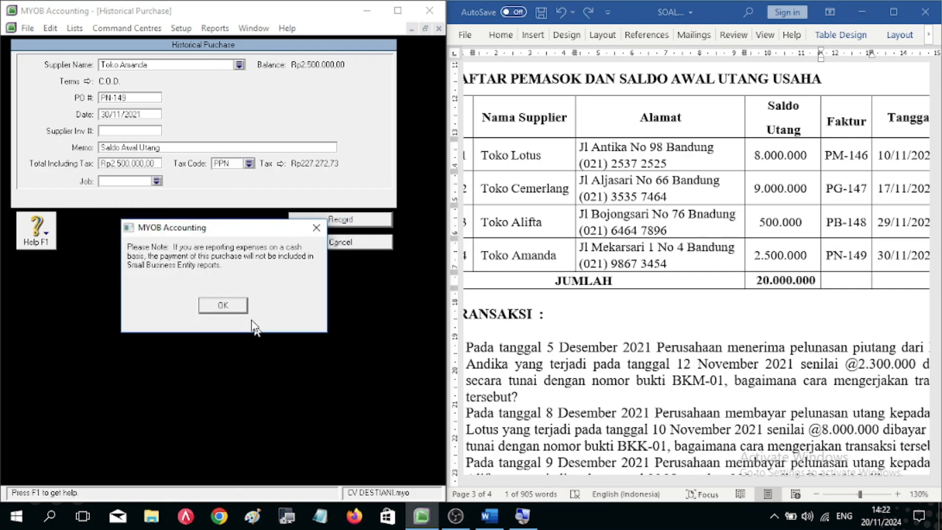
left_click(233, 304)
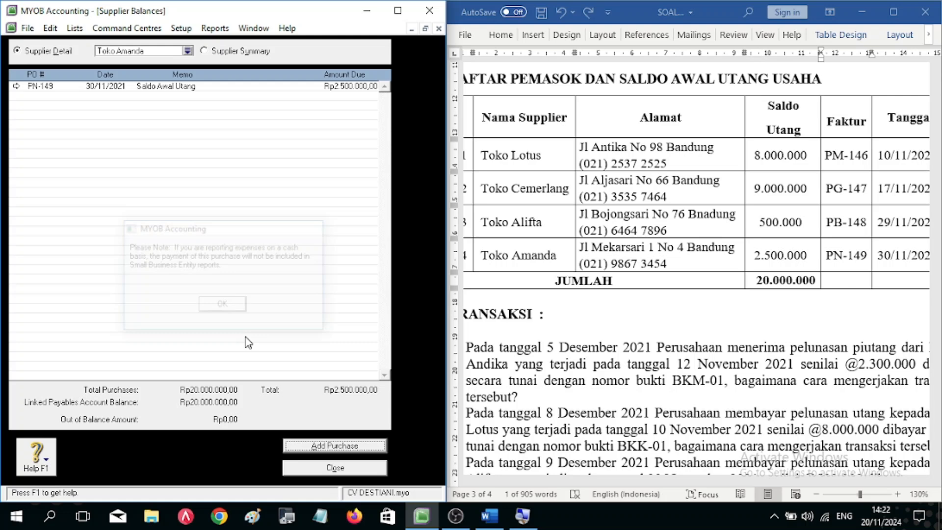
Step: Check the supplier balance summary against the Word table, read through the transaction list, and close the supplier balances
left_click(221, 52)
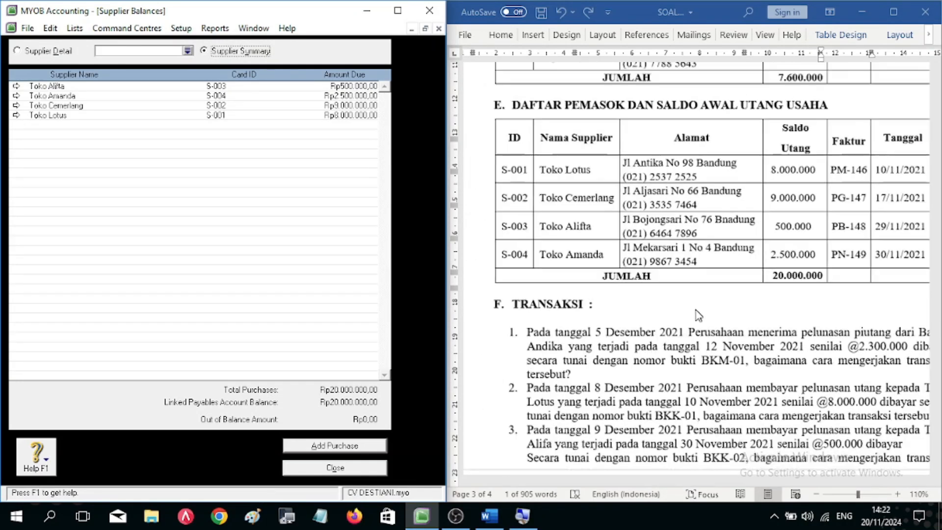
scroll(692, 317, "down", 2)
left_click_drag(647, 483, 678, 483)
scroll(666, 351, "down", 5)
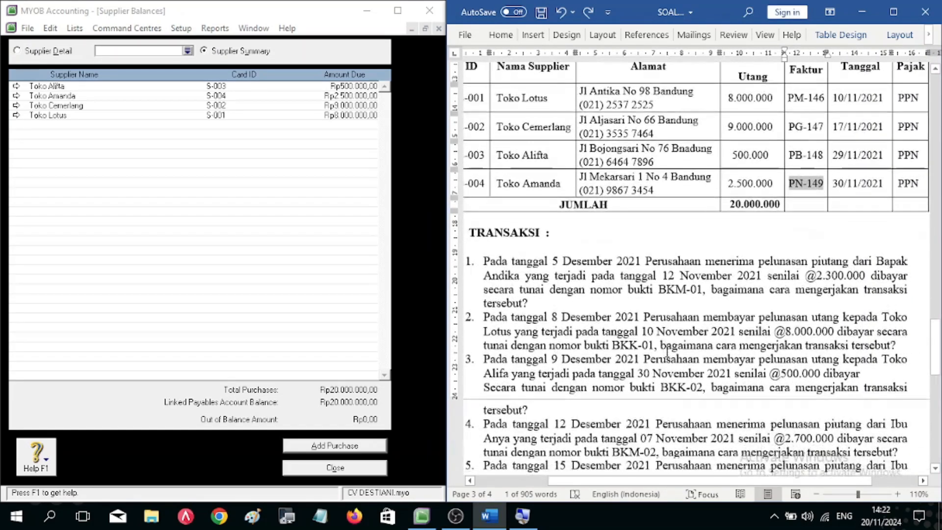
scroll(666, 351, "down", 2)
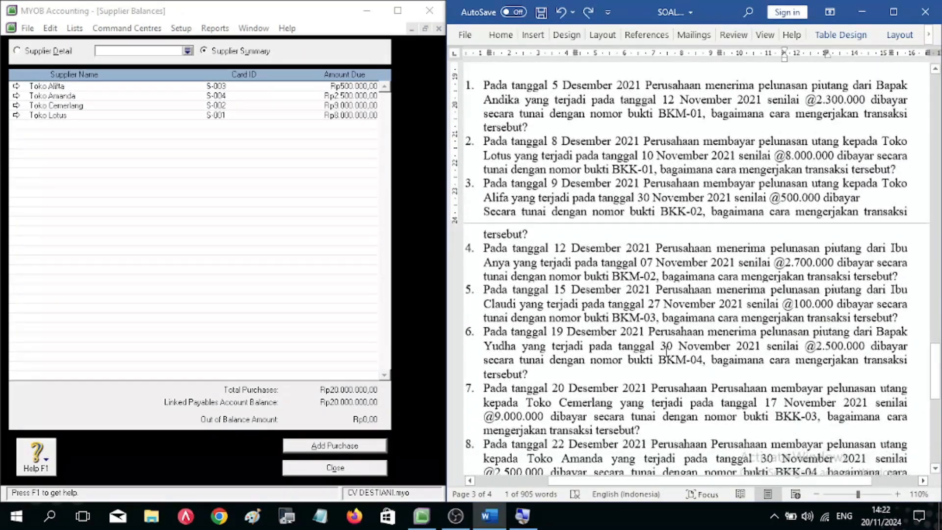
scroll(706, 356, "up", 2)
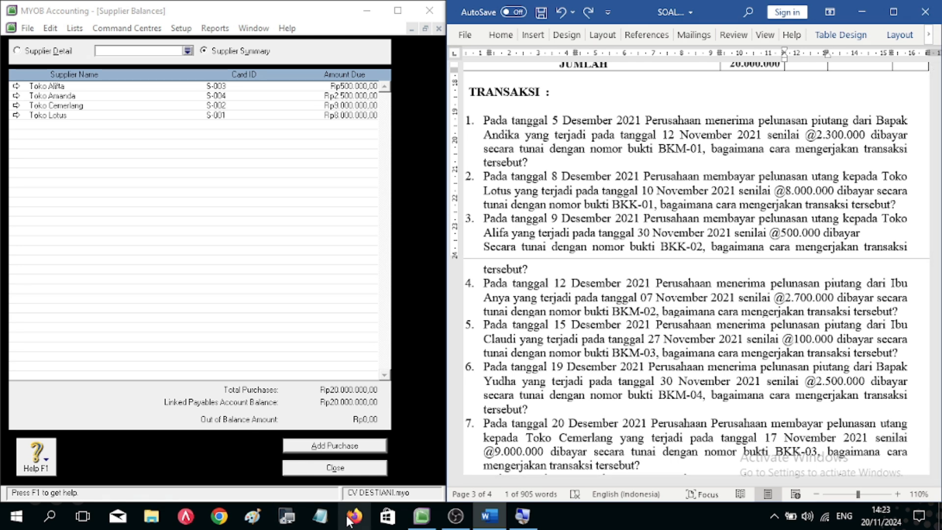
left_click(350, 472)
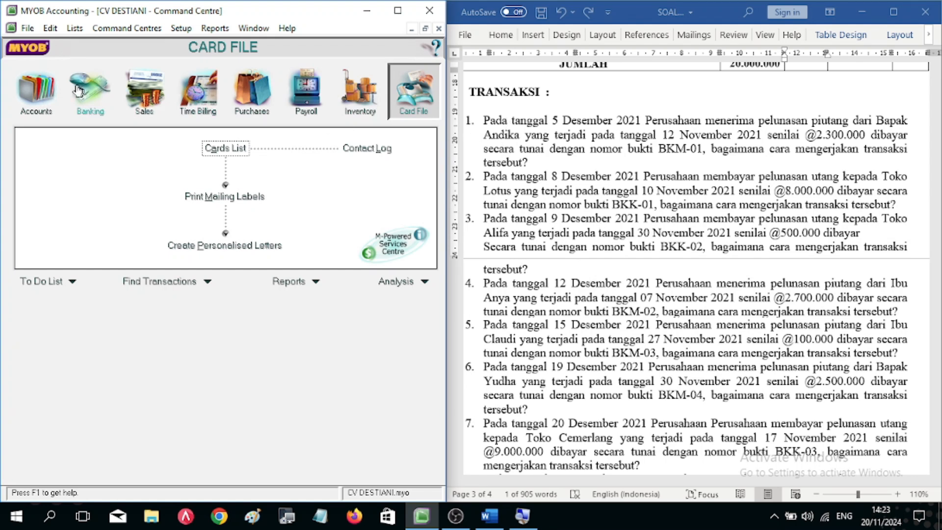
left_click(44, 107)
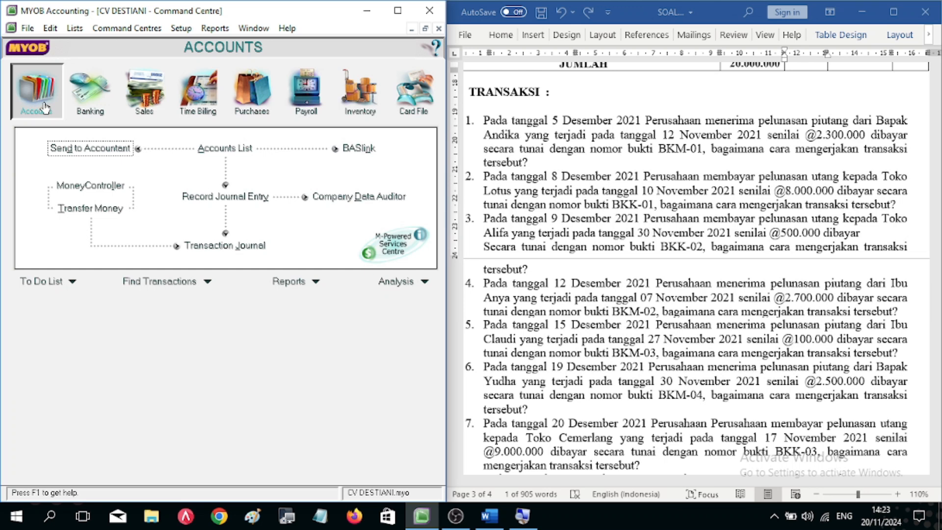
left_click(89, 101)
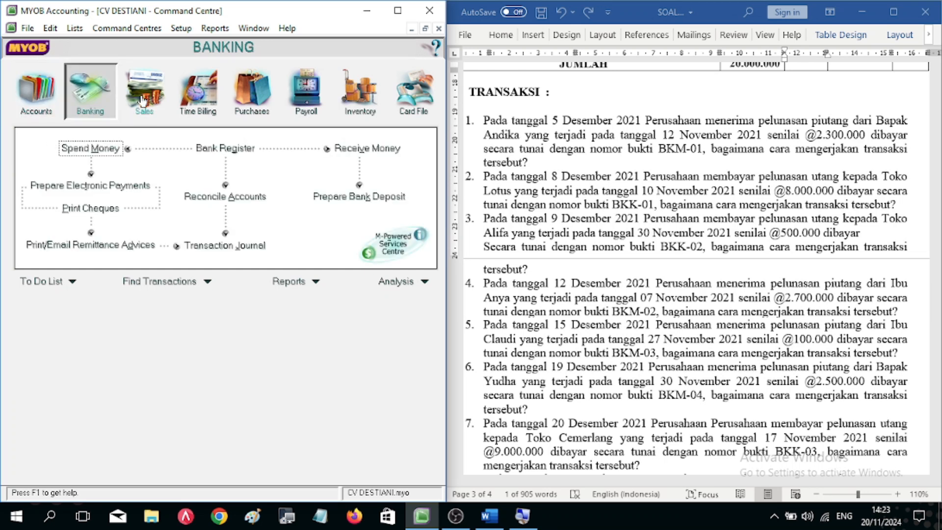
left_click(142, 100)
left_click(267, 113)
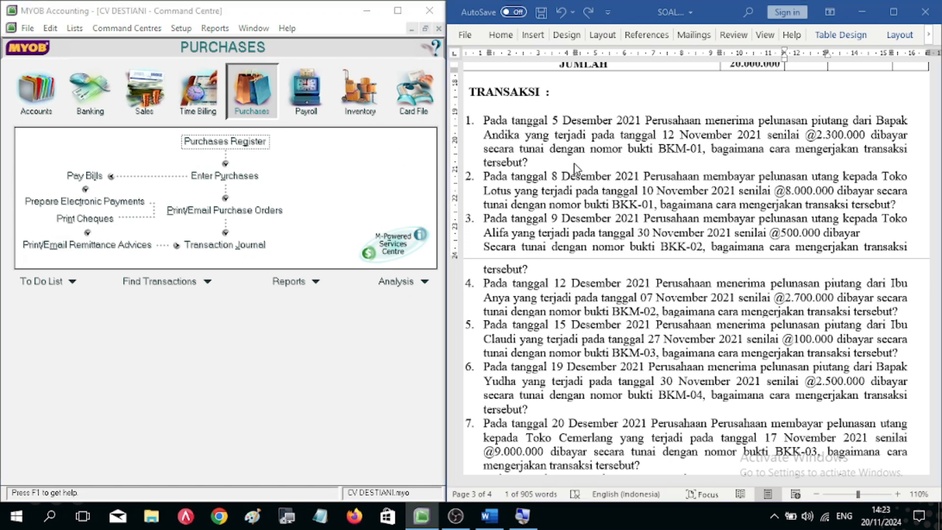
left_click(578, 181)
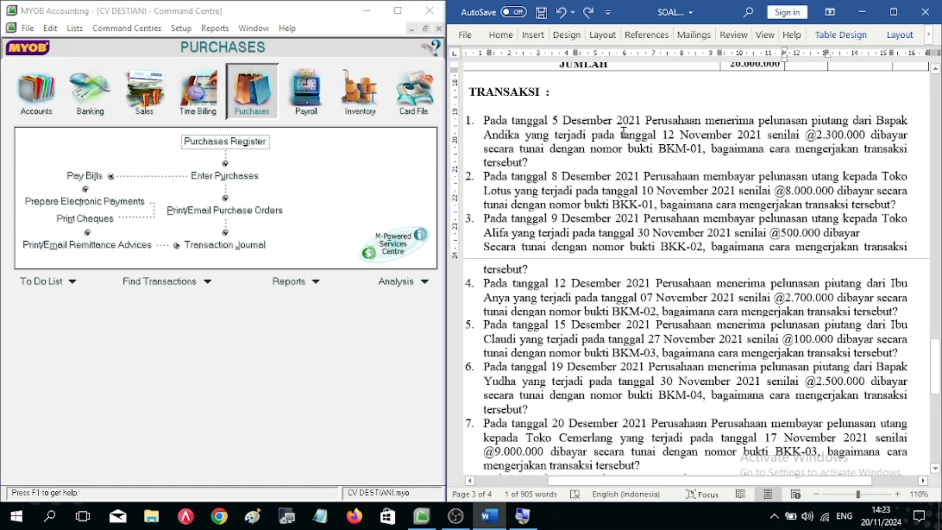
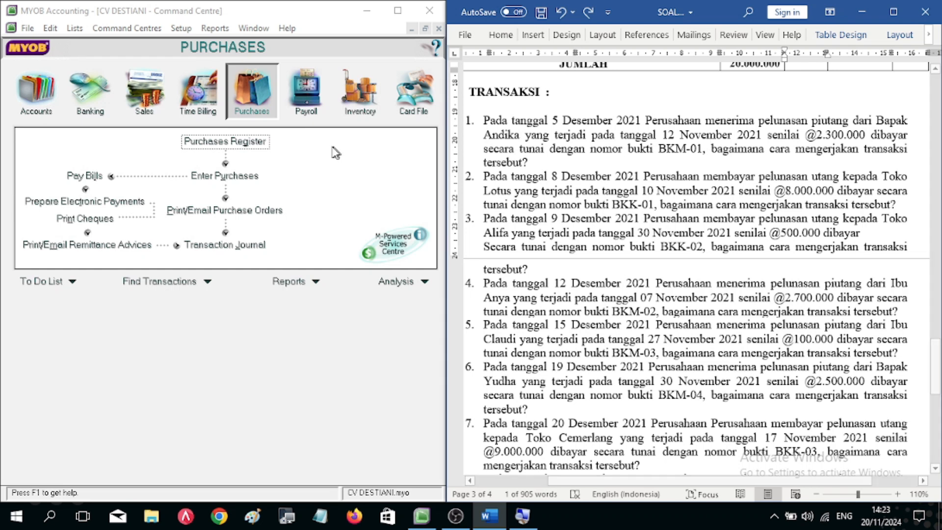
Step: Start a Receive Payments entry in Sales for the customer named in transaction 1 of the Word document
left_click(143, 97)
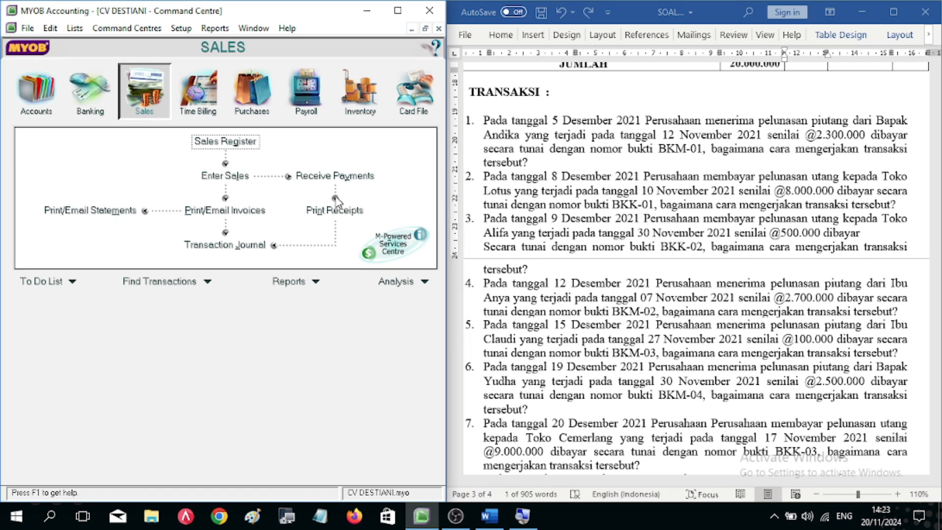
left_click(339, 180)
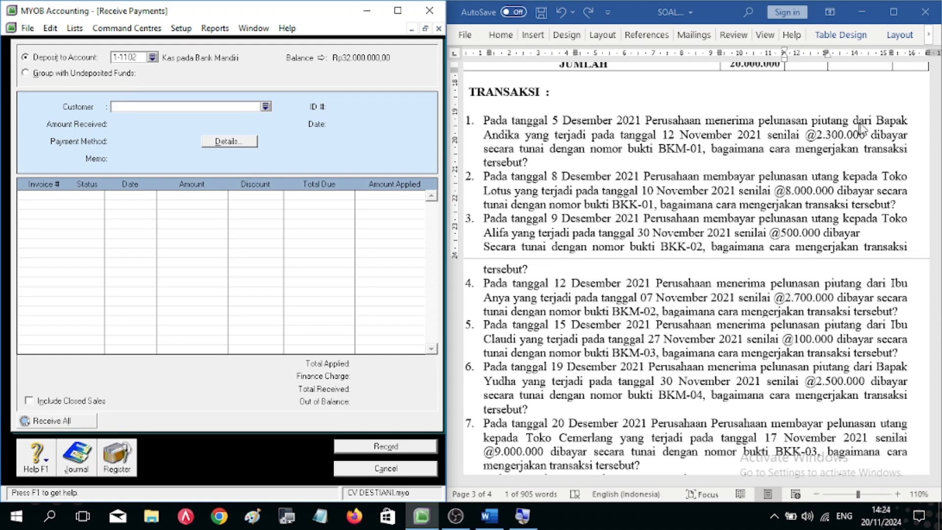
left_click(484, 137)
left_click_drag(483, 136, 526, 143)
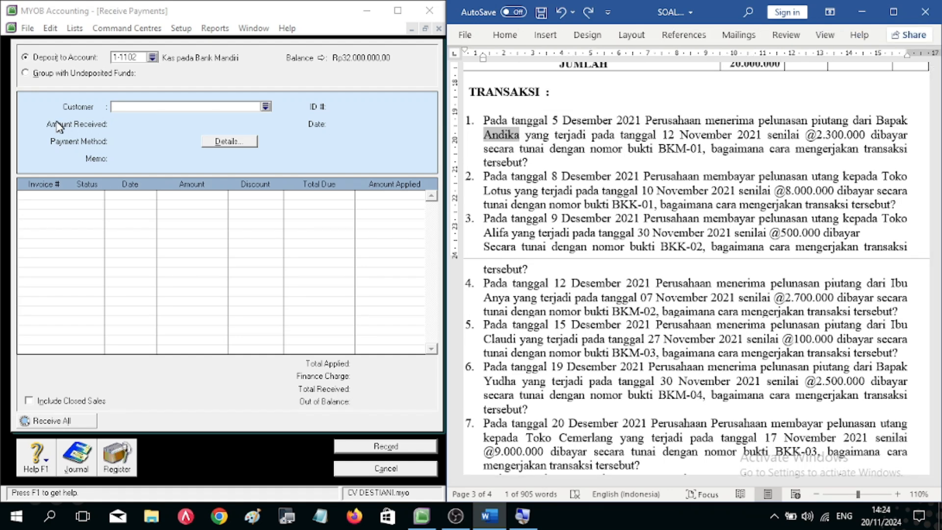
left_click(265, 108)
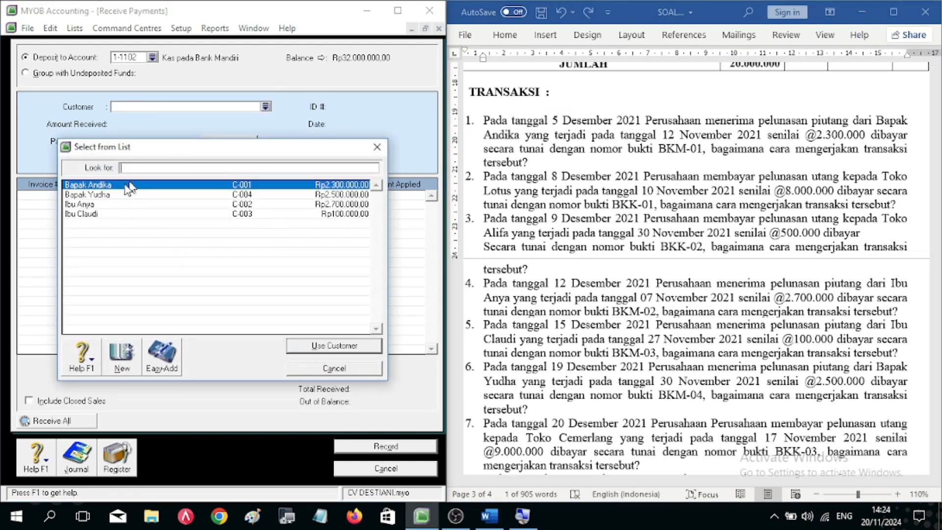
double_click(109, 188)
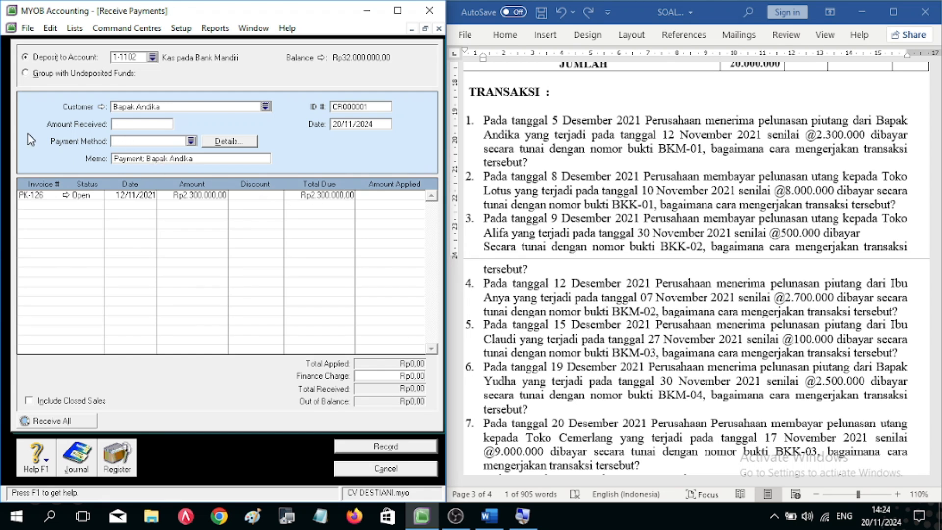
Step: Set the amount received to 2.300.000 and the payment method to Cash
left_click(121, 125)
type("2.3")
type("00.000")
key("Tab")
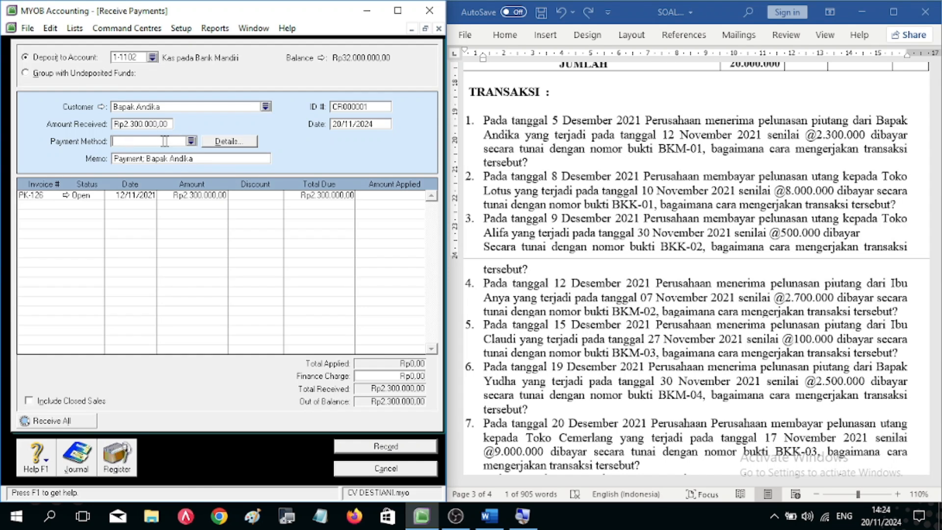
left_click(191, 141)
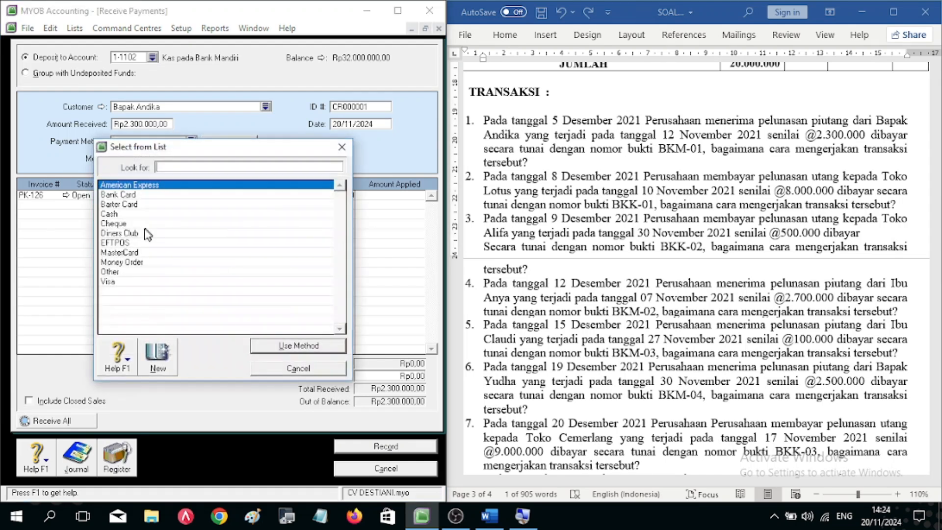
double_click(116, 216)
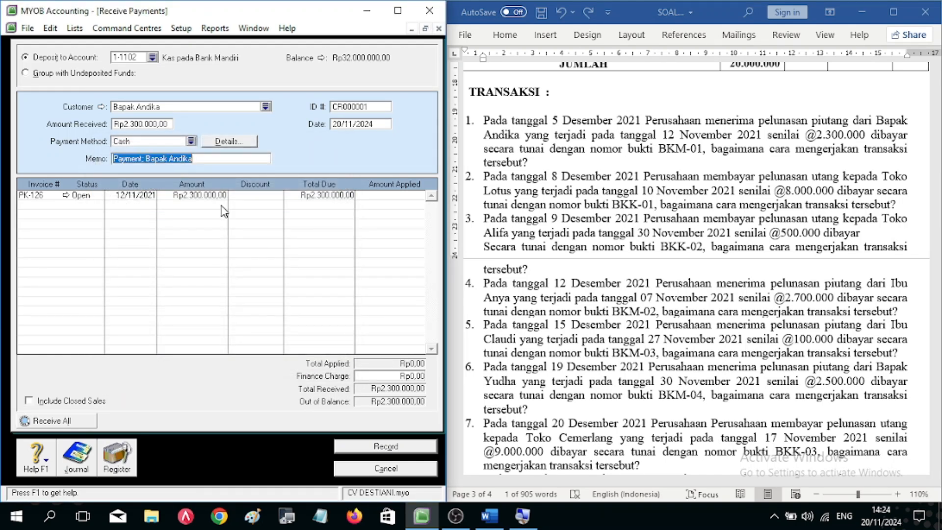
Step: Set the payment memo to "Pelunasan Piutang" and the ID # to BKM-01
type("Pelunasan Piutang")
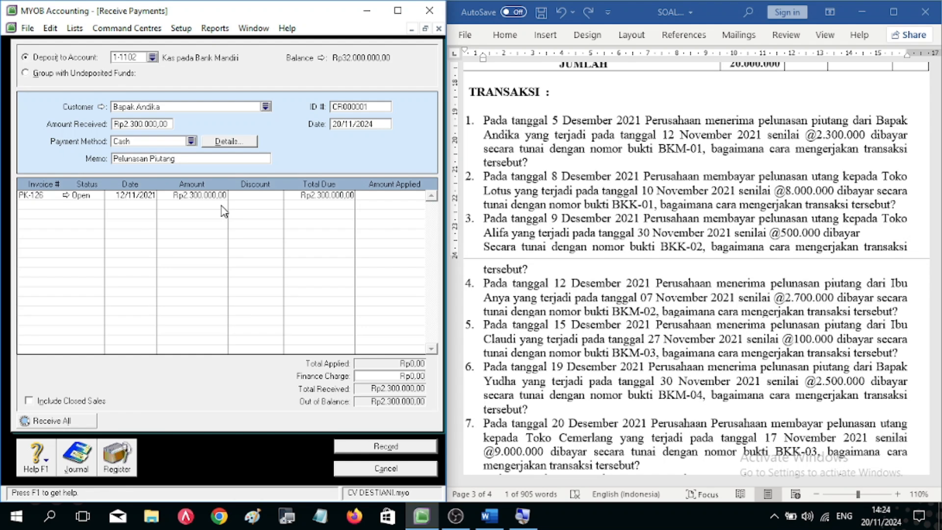
left_click(352, 107)
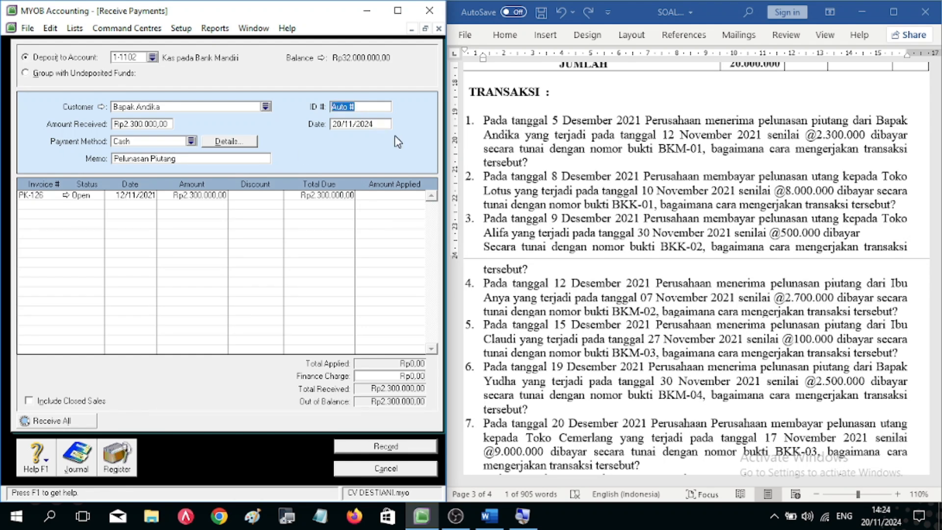
type("BKM-01")
key("Tab")
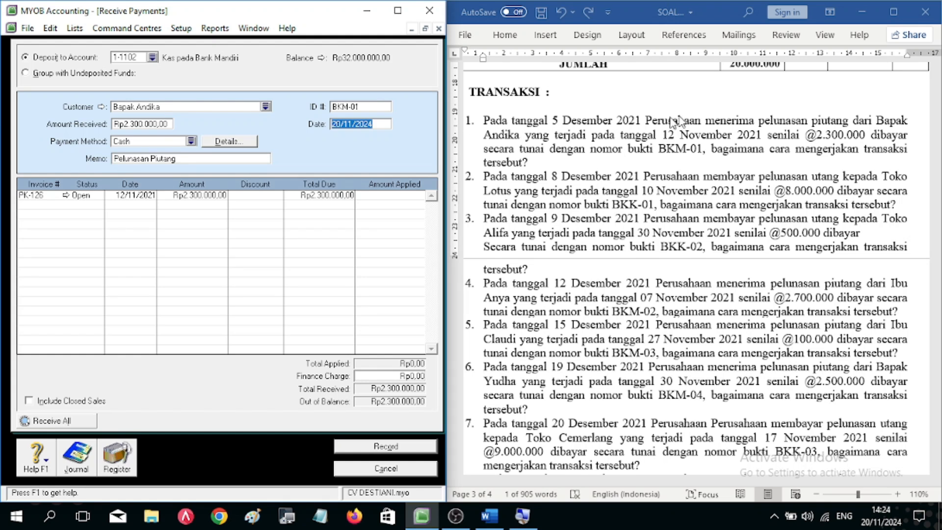
Step: Set the date of the received payment to 05/12/2021, matching transaction 1 in the Word document
left_click_drag(552, 121, 640, 123)
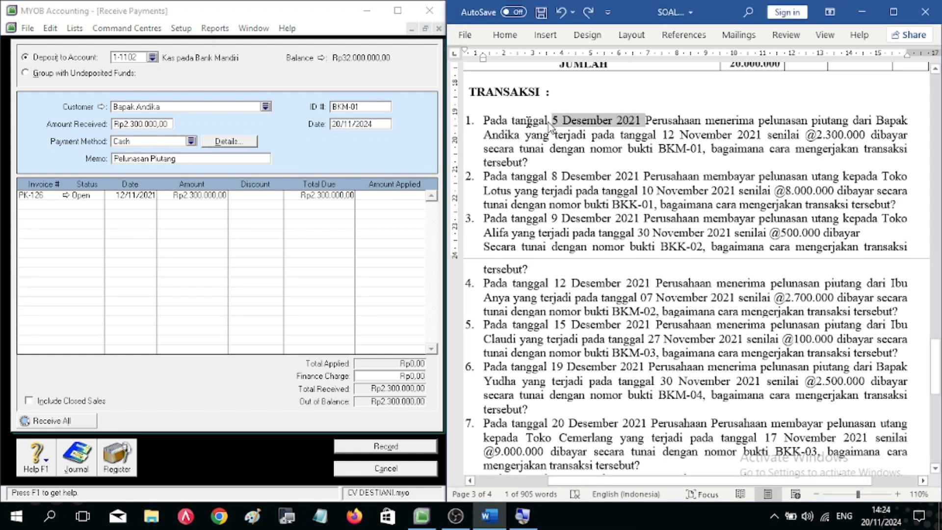
left_click(376, 126)
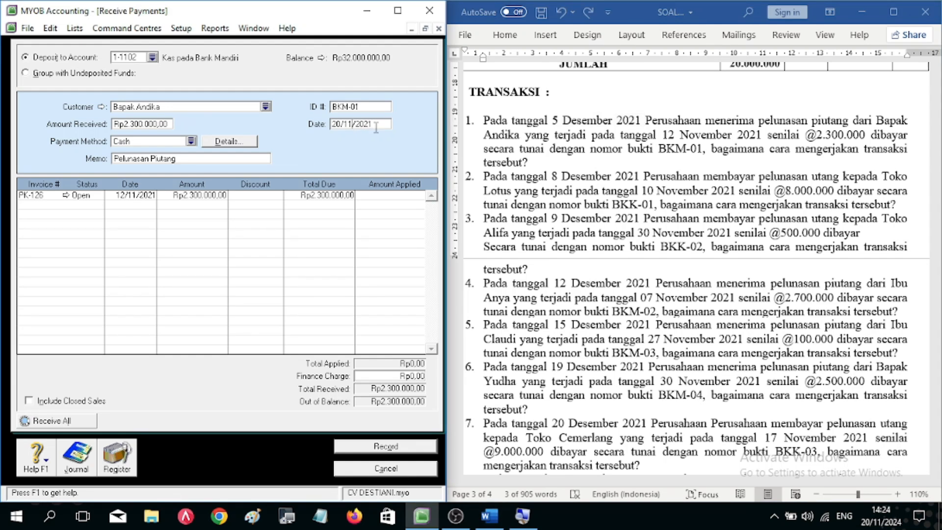
key("BackSpace")
type("2")
key("Home")
key("Delete")
key("Delete")
type("05")
key("Tab")
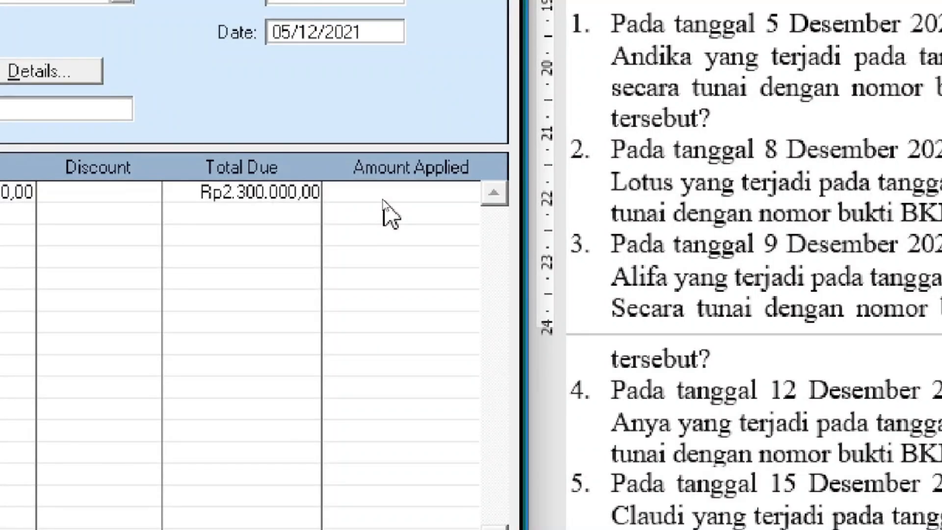
Step: Apply 2.300.000 to the customer's open invoice, record the payment and close the Receive Payments entry
left_click(393, 196)
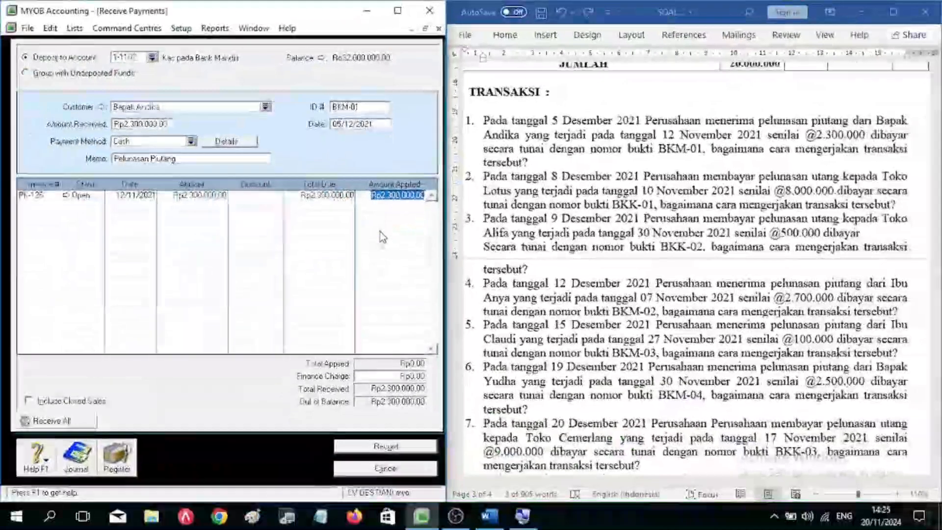
key("Tab")
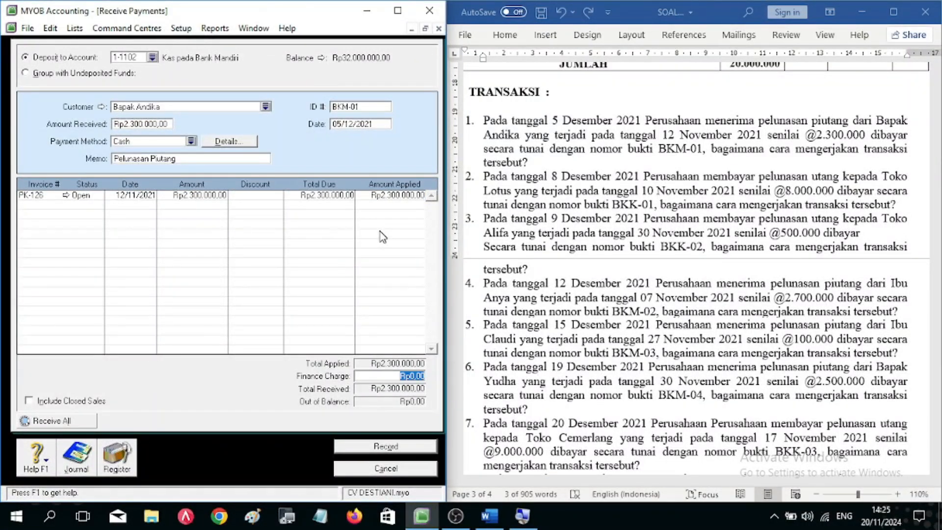
left_click(385, 449)
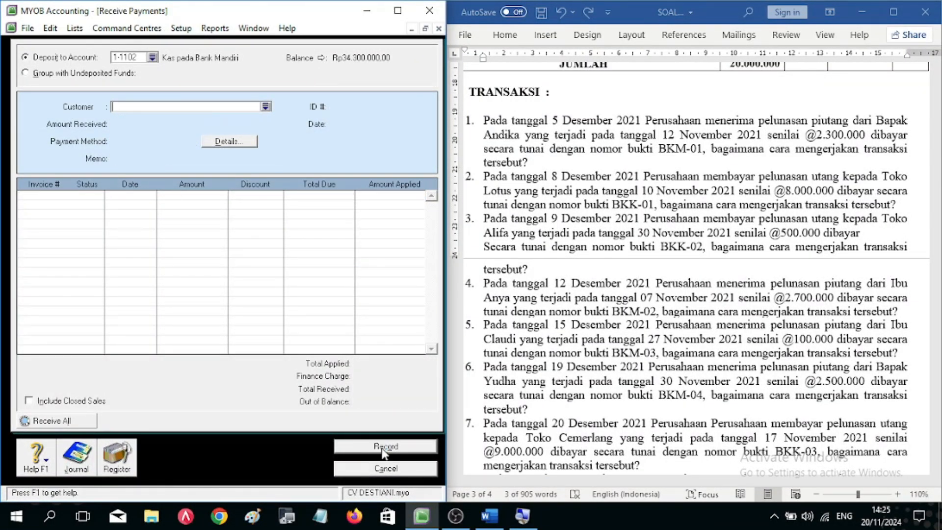
left_click(389, 471)
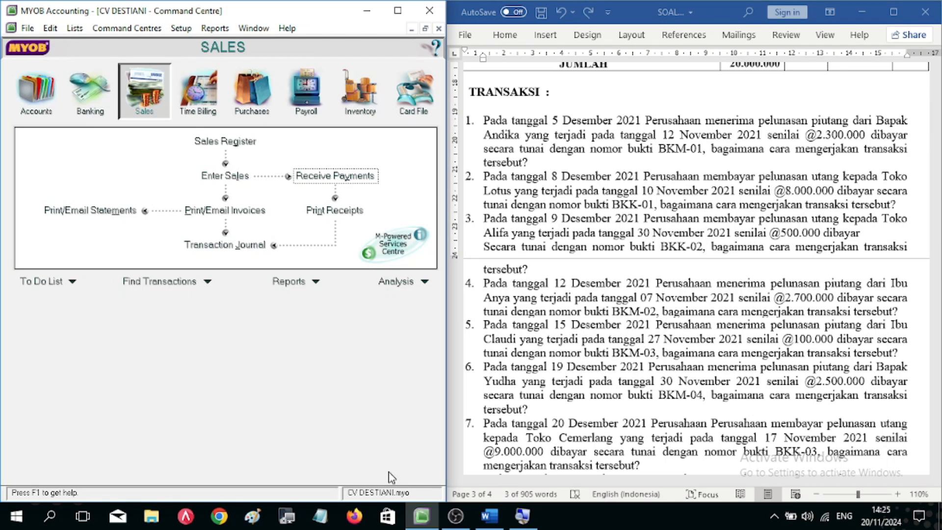
Step: Insert a blank line after transaction 1 in the Word document and read transaction 2
key("alt+Tab")
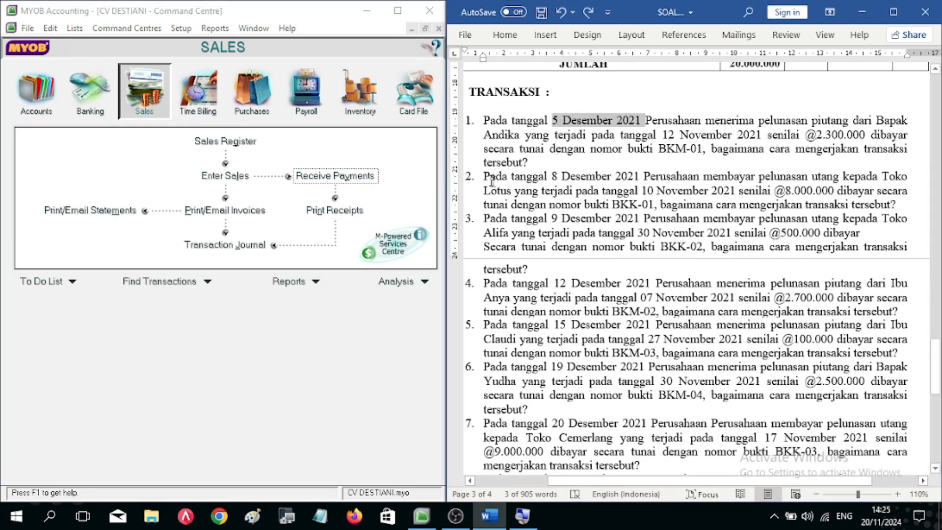
left_click(533, 162)
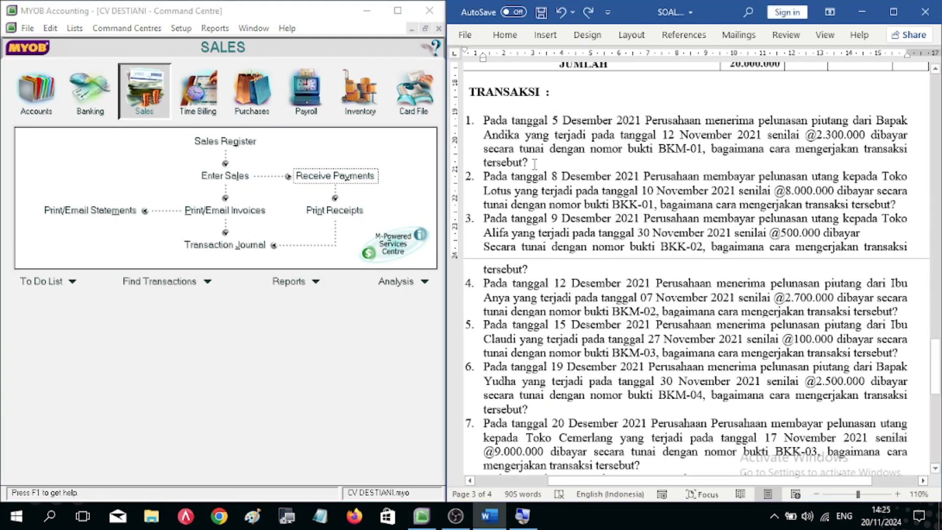
key("Return")
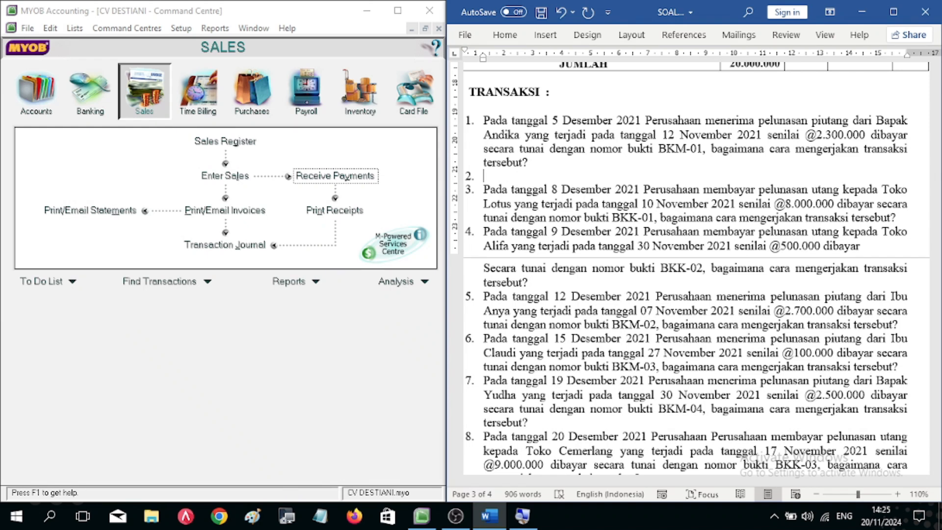
key("BackSpace")
scroll(521, 164, "down", 1)
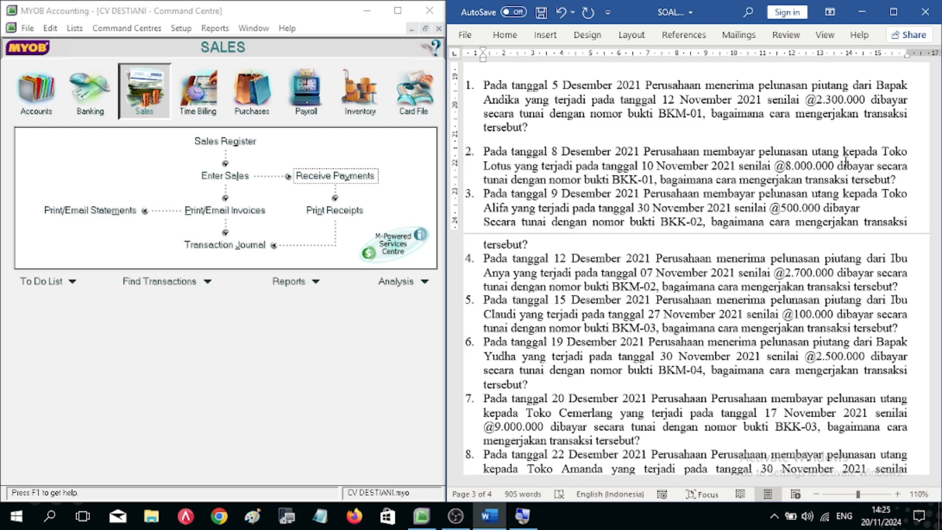
scroll(845, 162, "up", 4)
scroll(794, 250, "down", 4)
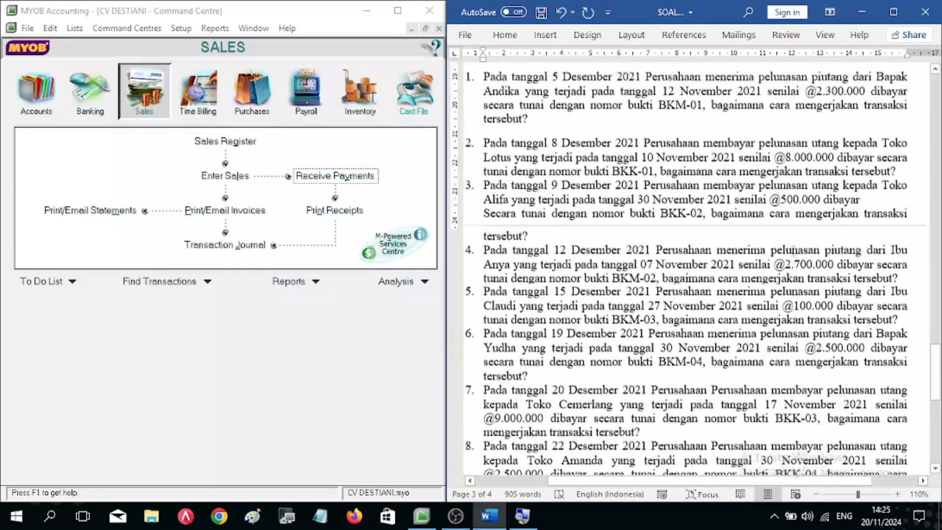
scroll(793, 251, "up", 1)
Step: Start a Pay Bills entry in MYOB Purchases and insert a blank line after transaction 2 in the Word document
left_click(251, 92)
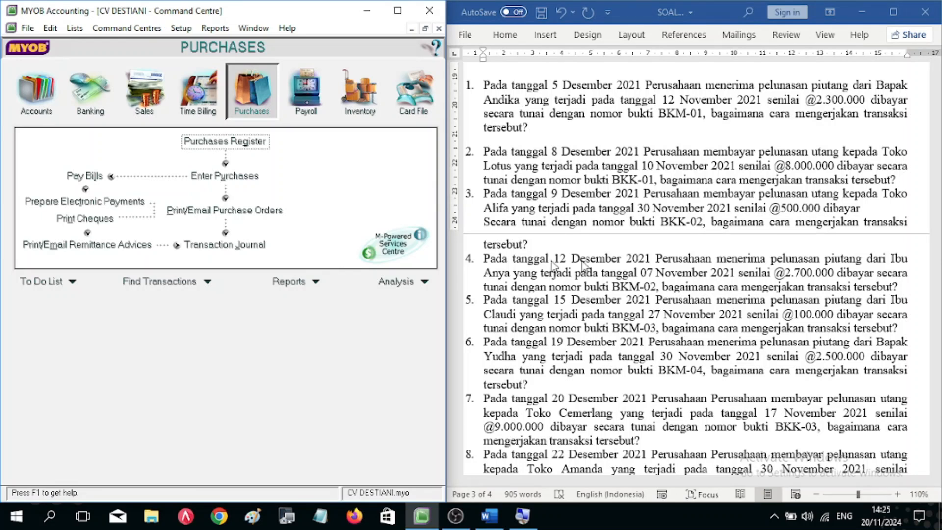
left_click(85, 177)
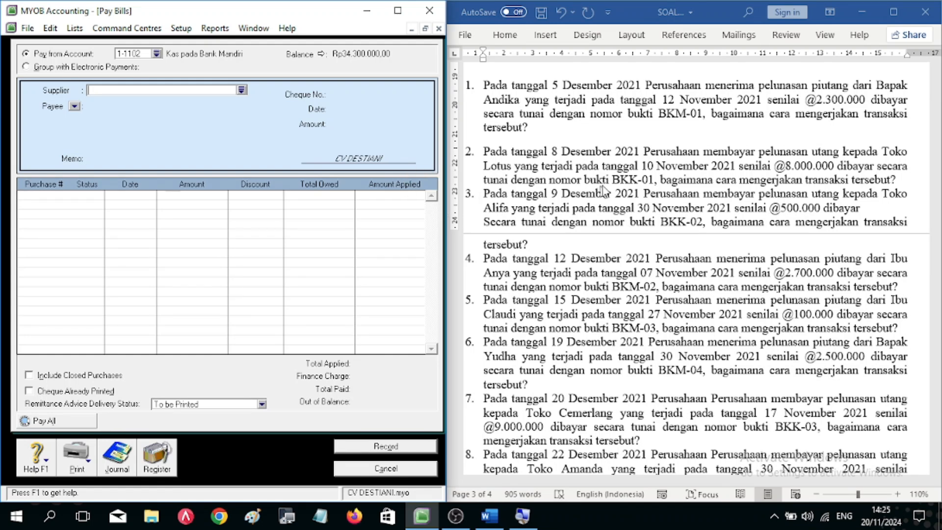
left_click(902, 186)
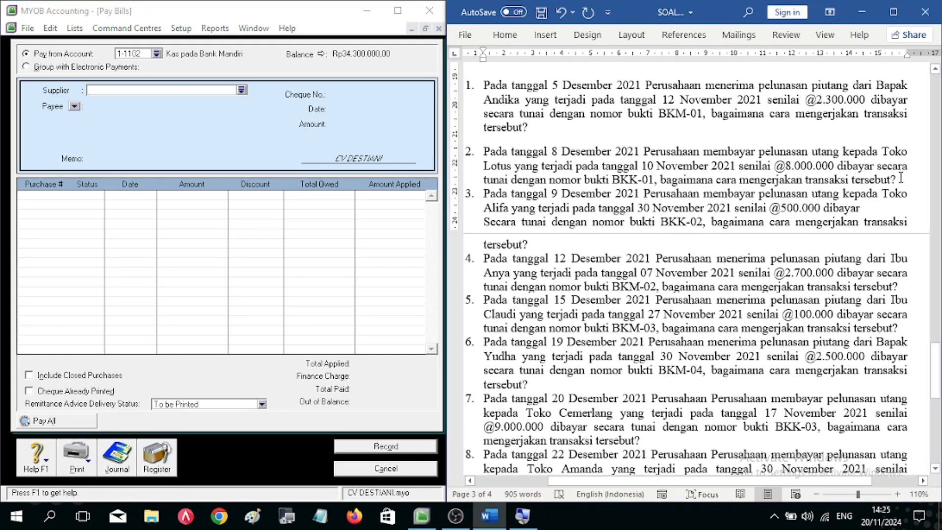
key("Return")
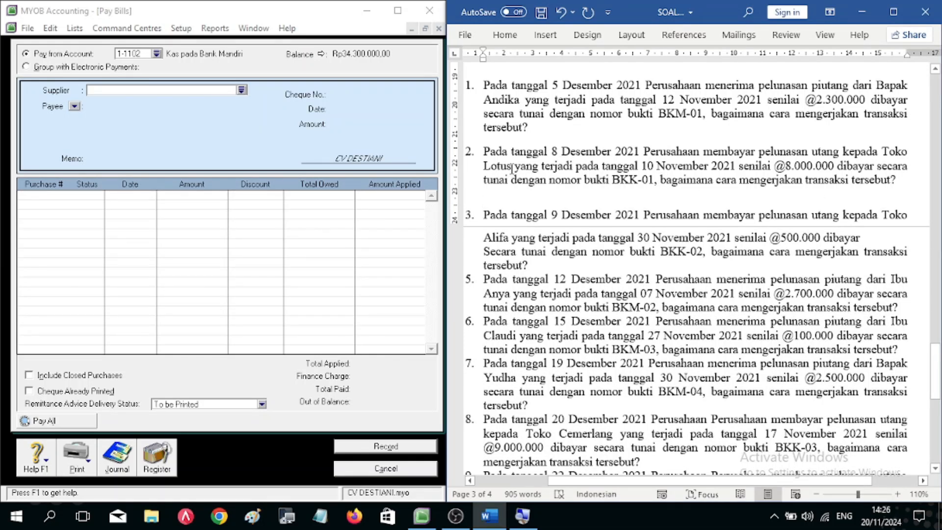
Step: Choose Toko Lotus as the supplier to pay and set the memo to "Pelunasan Utang"
left_click_drag(512, 169, 481, 167)
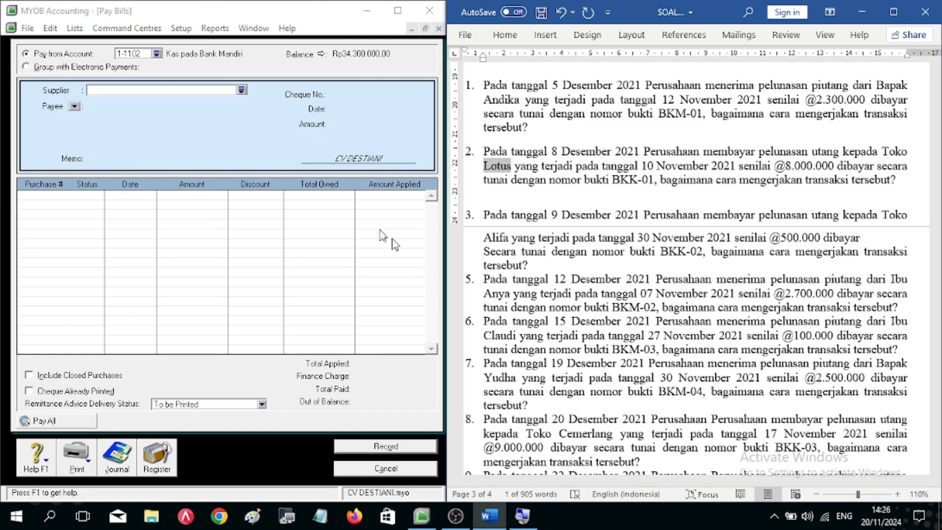
left_click(241, 93)
double_click(93, 215)
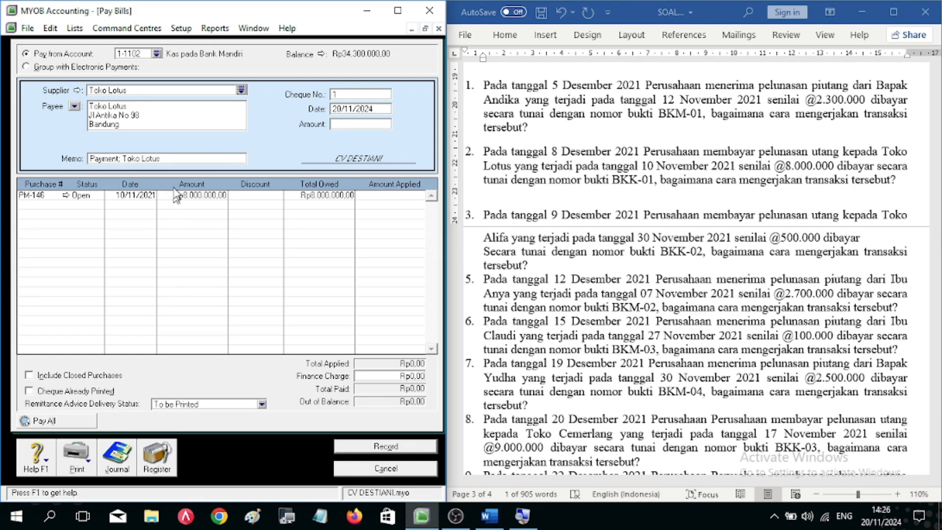
left_click(177, 158)
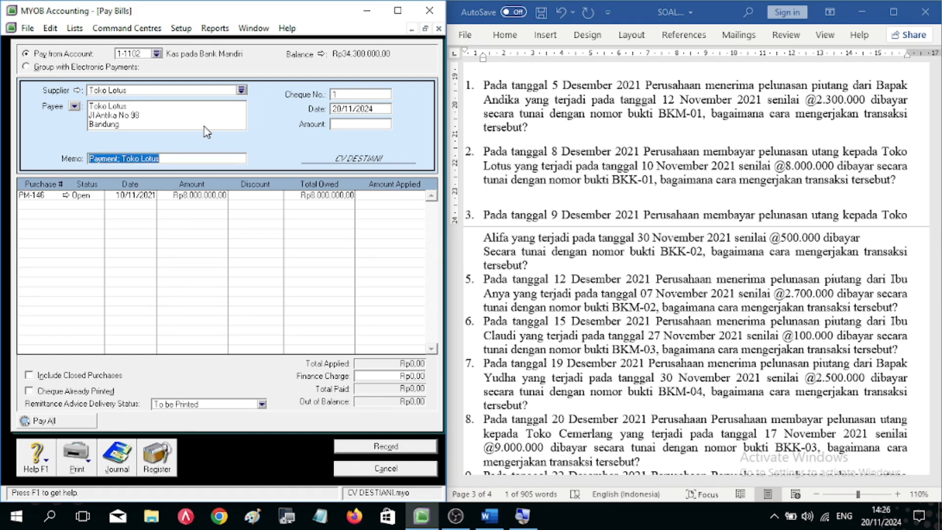
type("Pelunasan Utang")
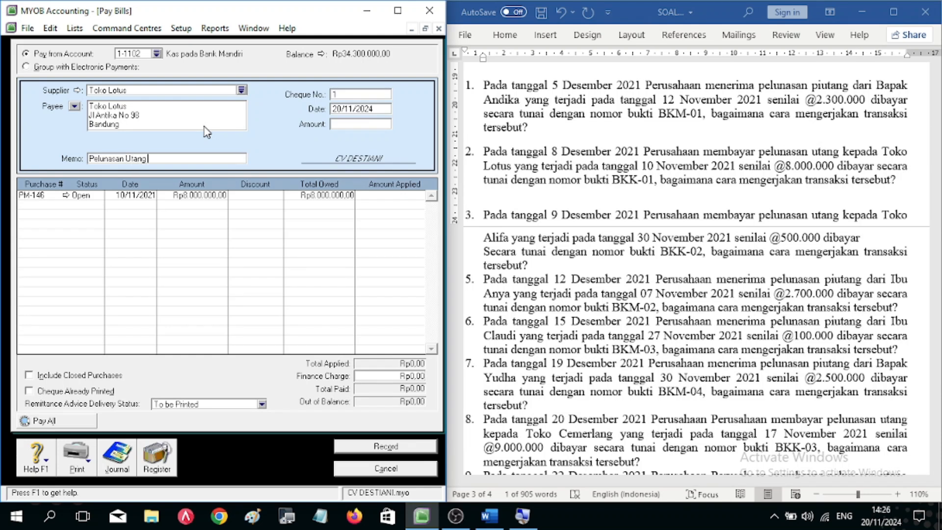
Step: Copy BKK-01 from the Word document into the cheque number and set the payment date to 08/12/2021
left_click(358, 93)
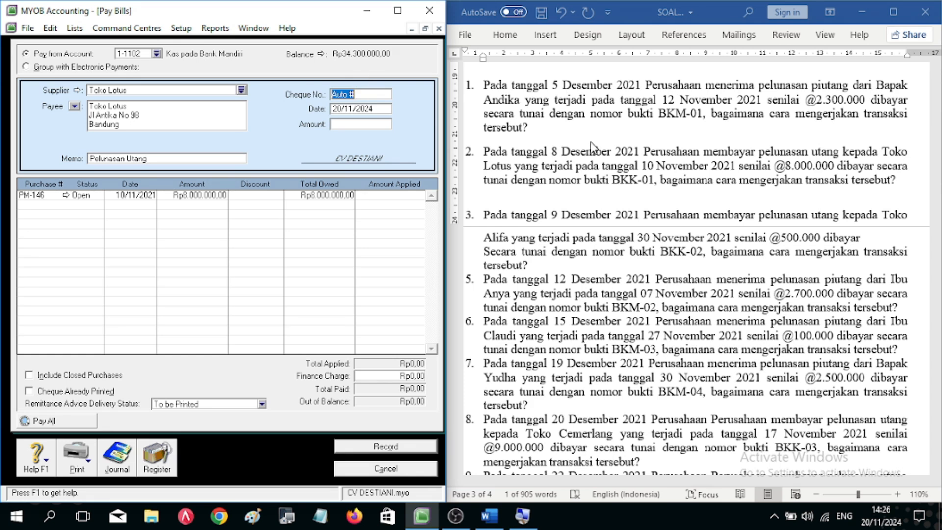
left_click(614, 186)
left_click_drag(612, 179, 658, 186)
key("ctrl+c")
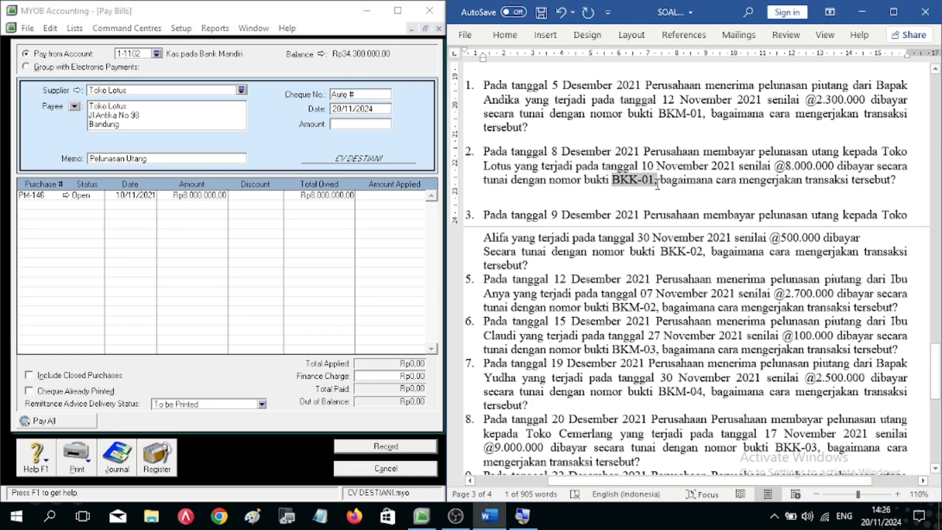
left_click(294, 105)
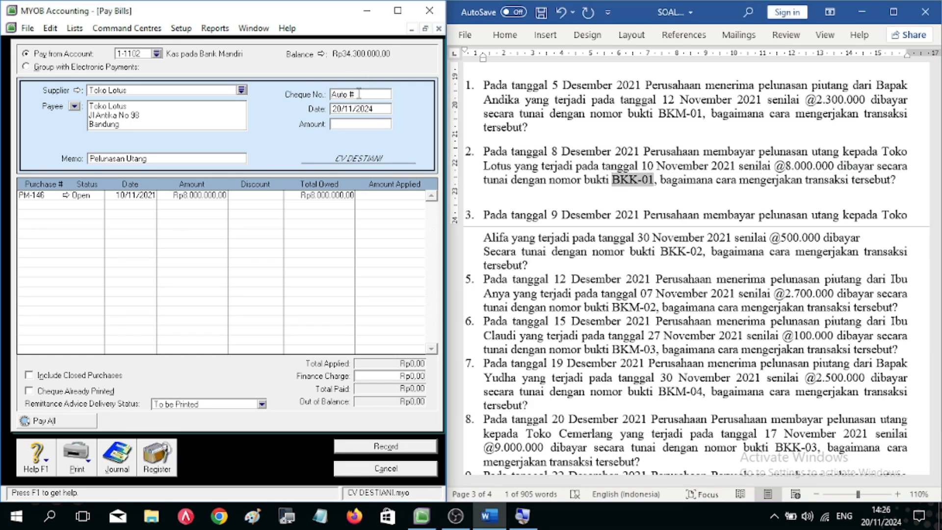
key("ctrl+v")
key("Tab")
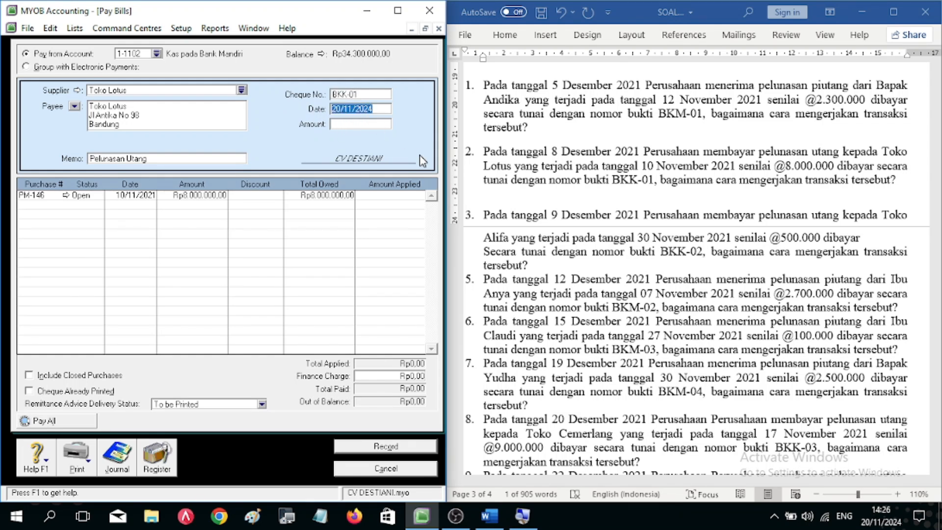
type("08/12/2021")
key("Tab")
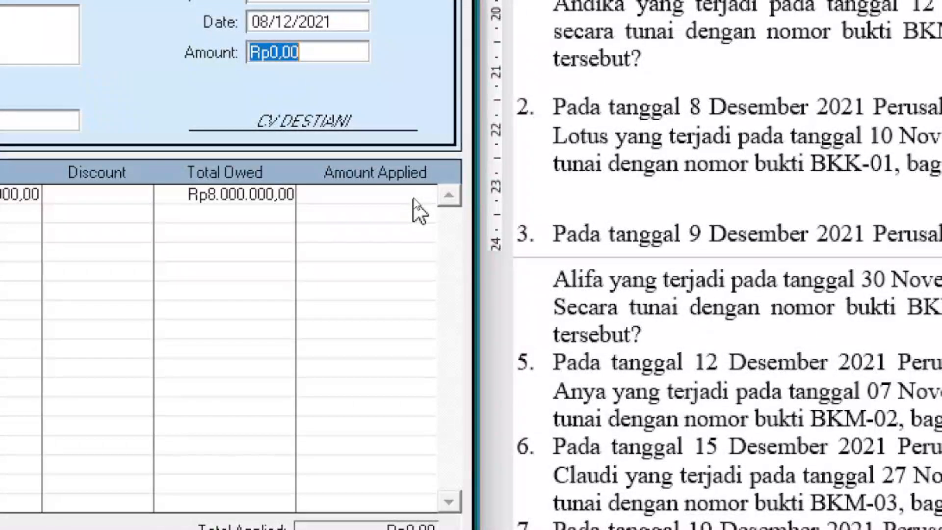
Step: Set the amount of the Toko Lotus payment to 8.000.000, as given in transaction 2
left_click(413, 199)
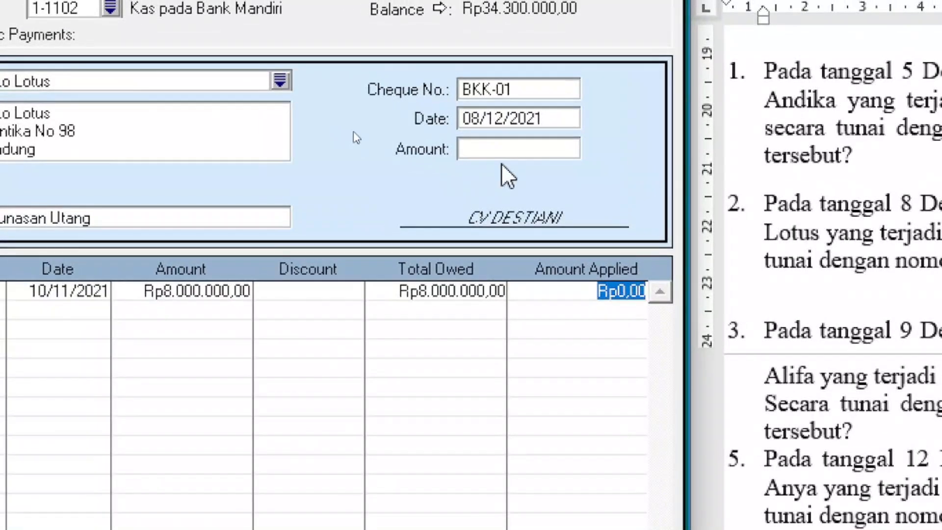
left_click(325, 53)
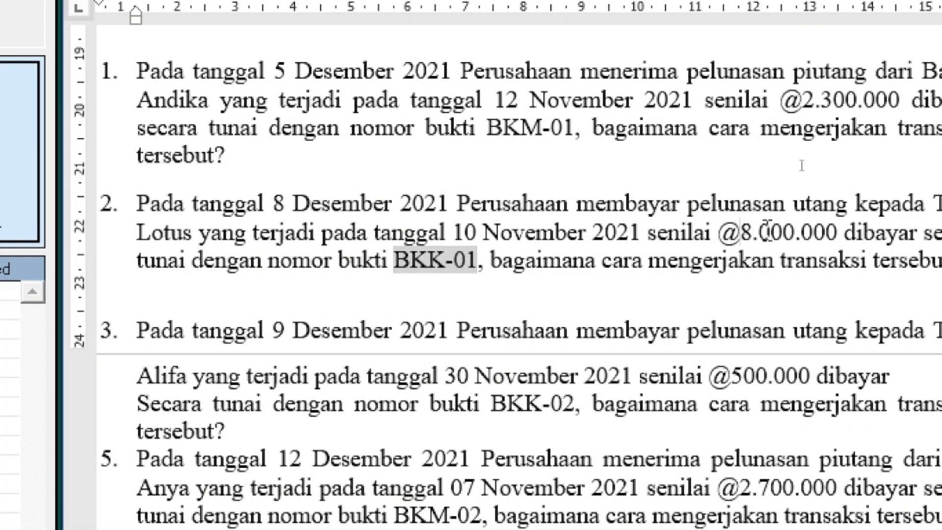
left_click_drag(739, 232, 837, 232)
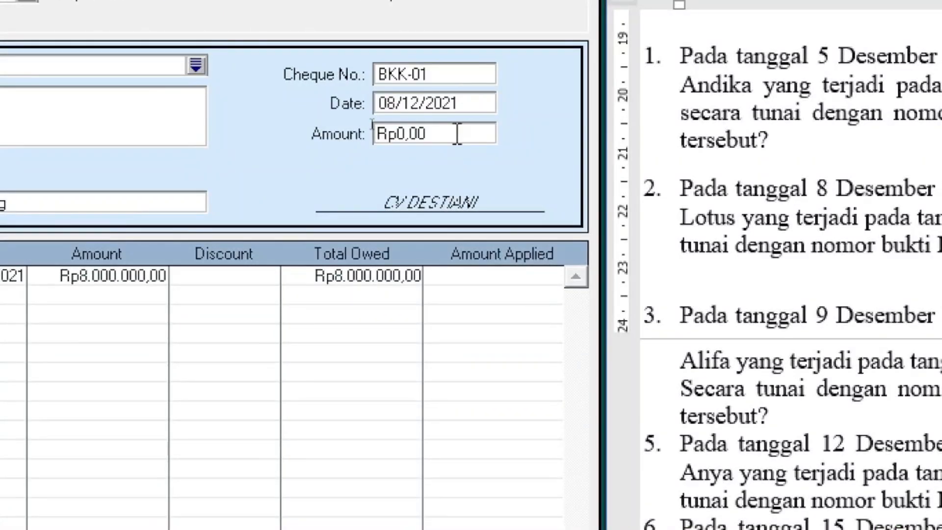
left_click(458, 133)
type("8.000.000")
key("Tab")
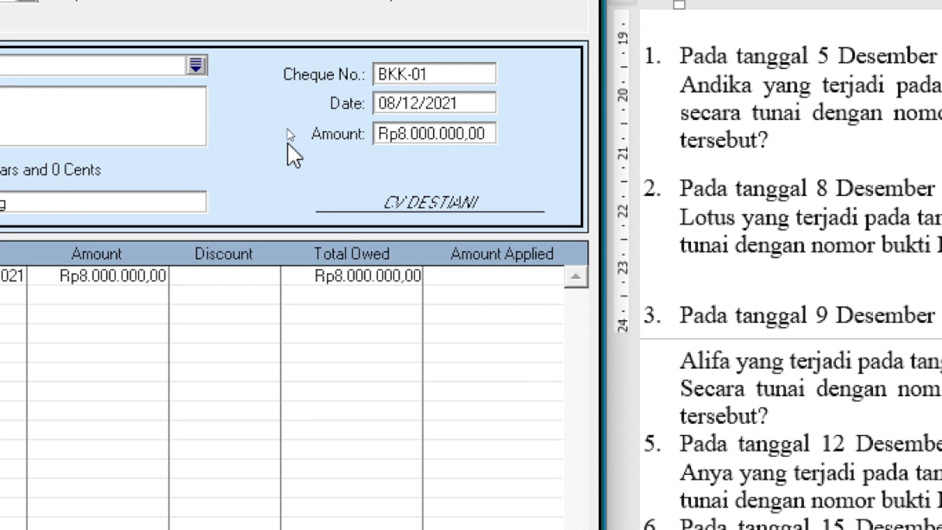
Step: Apply 8.000.000 to the open Toko Lotus purchase, record the payment and close the Pay Bills entry
left_click(500, 276)
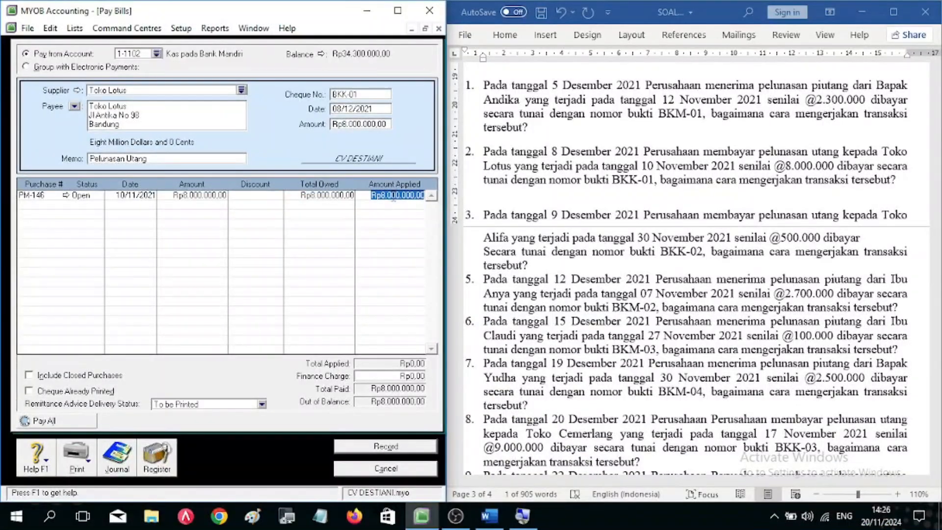
key("Tab")
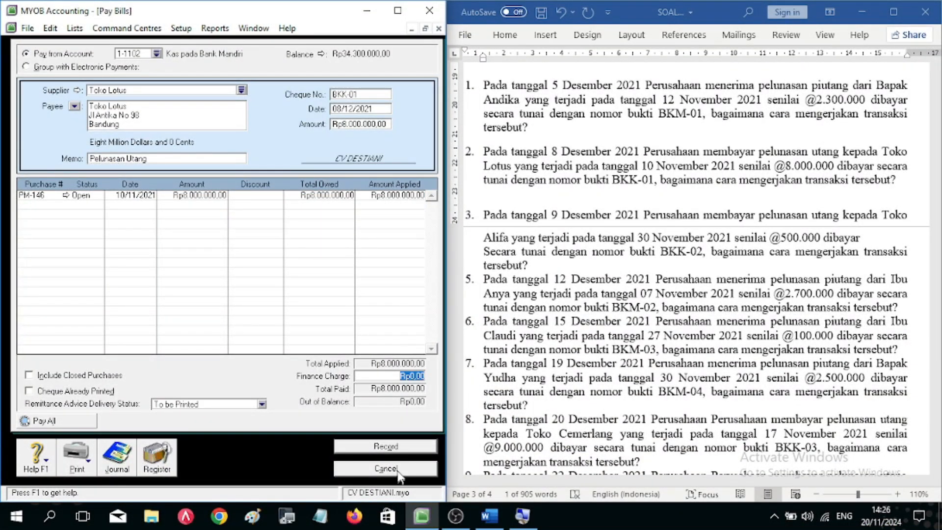
left_click(400, 449)
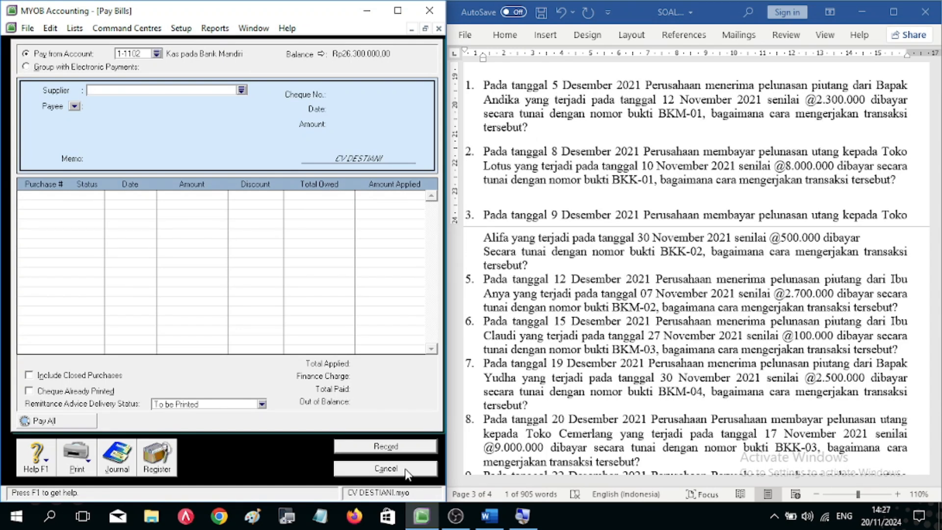
left_click(387, 468)
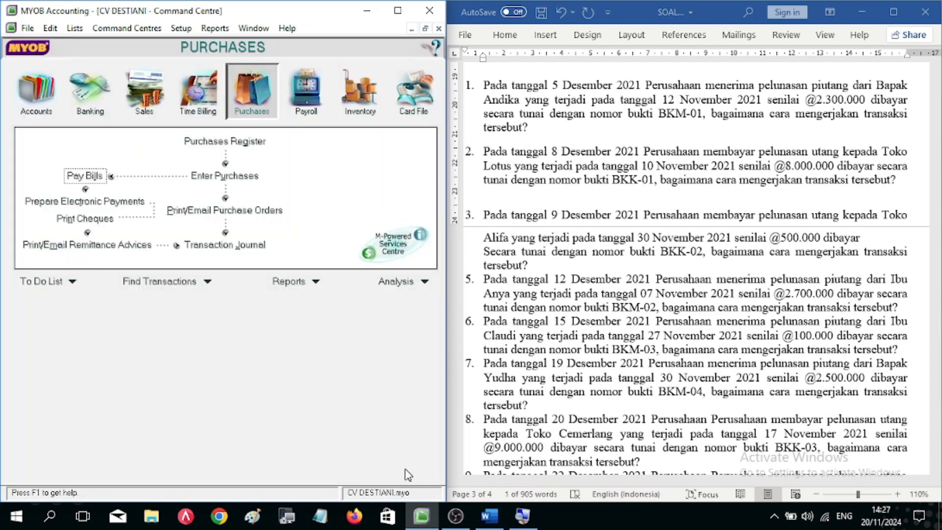
Step: Insert a blank line after transaction 3 in the Word document and bring its text into view
left_click(544, 263)
key("Return")
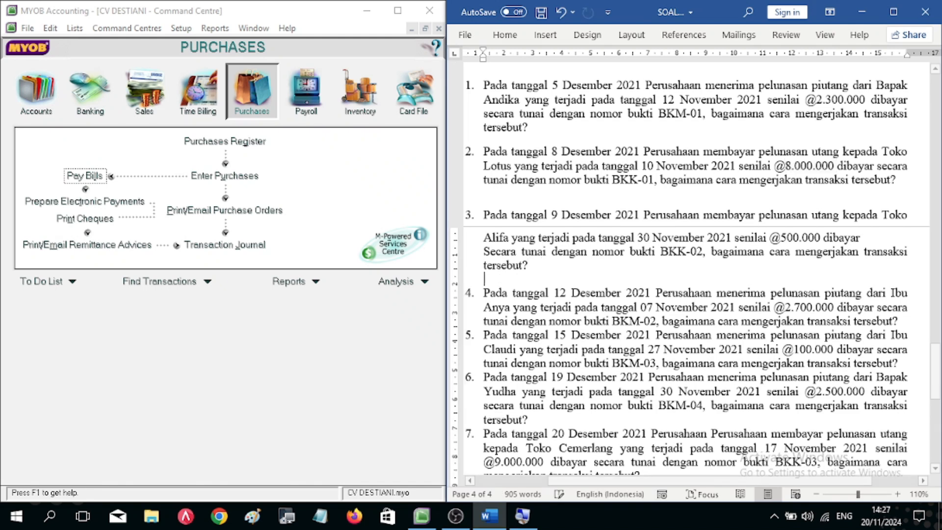
scroll(550, 248, "down", 3)
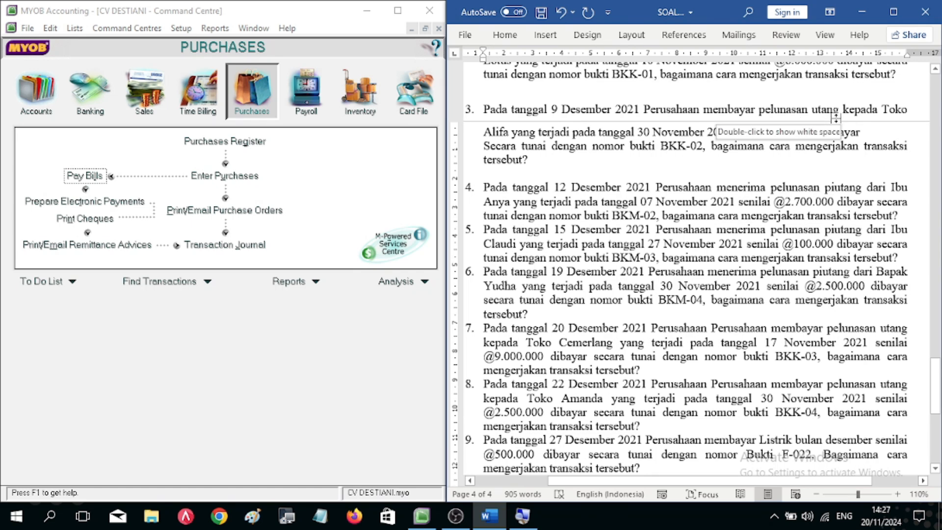
Step: Start a Pay Bills entry for Toko Alifta with the memo Pelunasan Utang
left_click(102, 180)
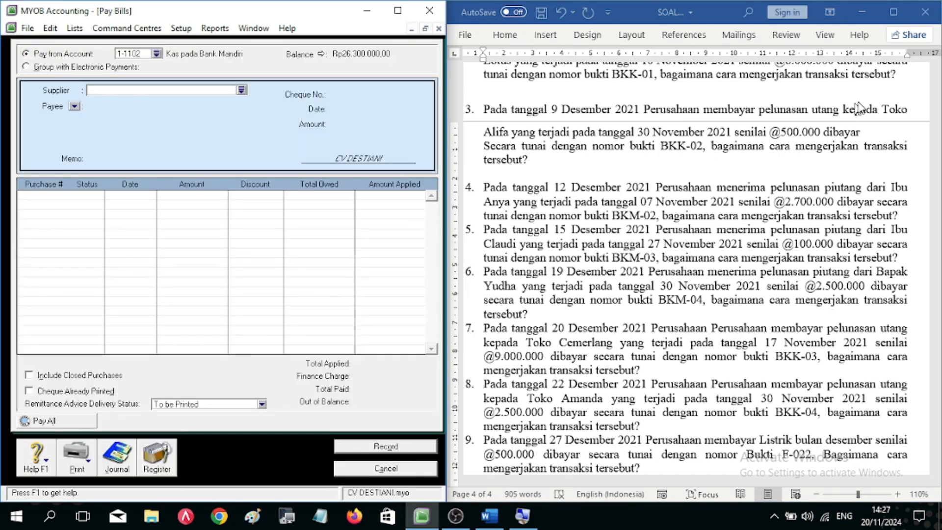
left_click_drag(491, 135, 512, 133)
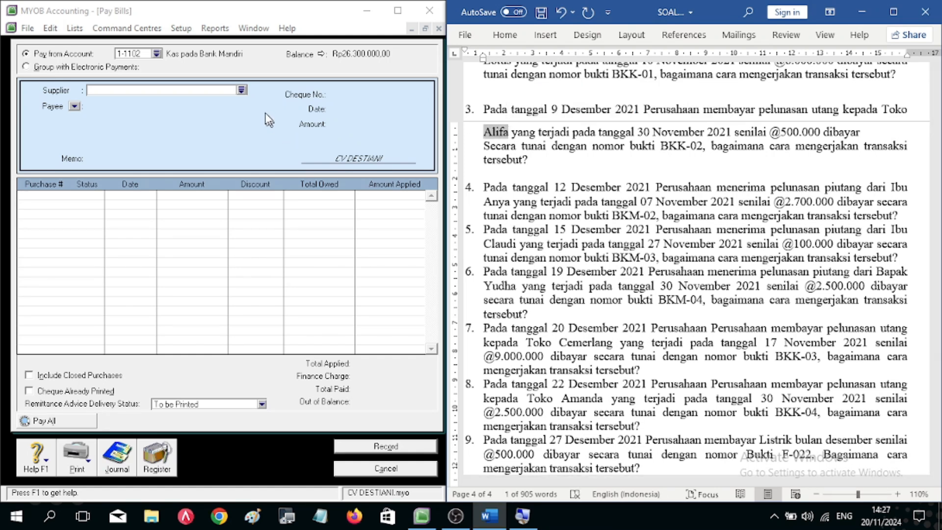
left_click(241, 90)
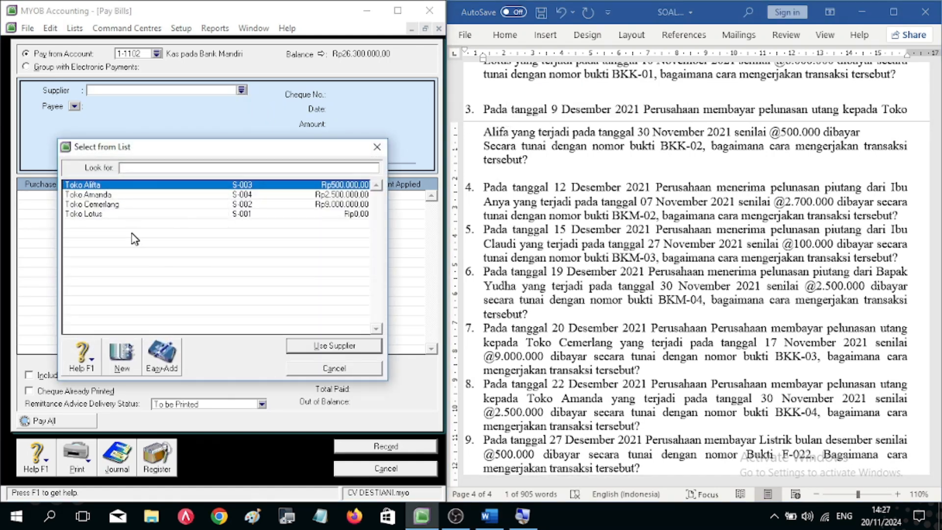
double_click(104, 185)
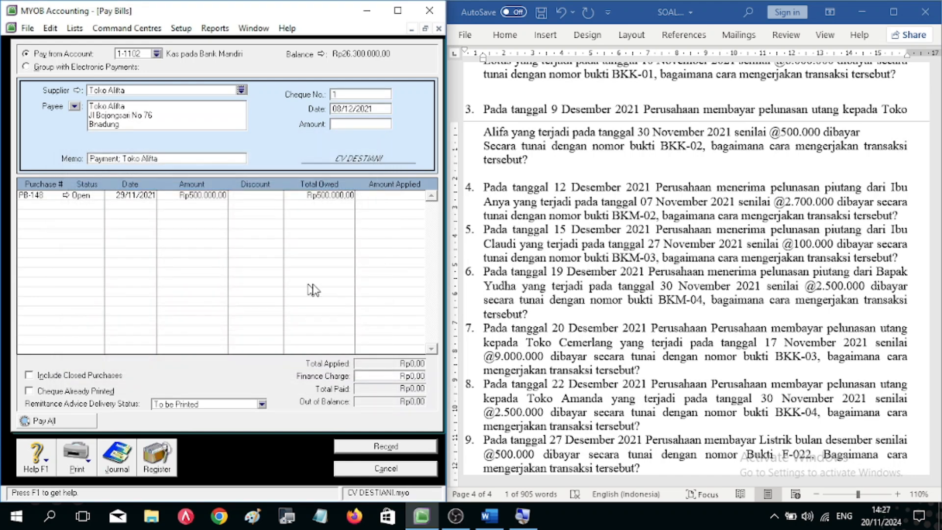
left_click(172, 158)
type("Pel")
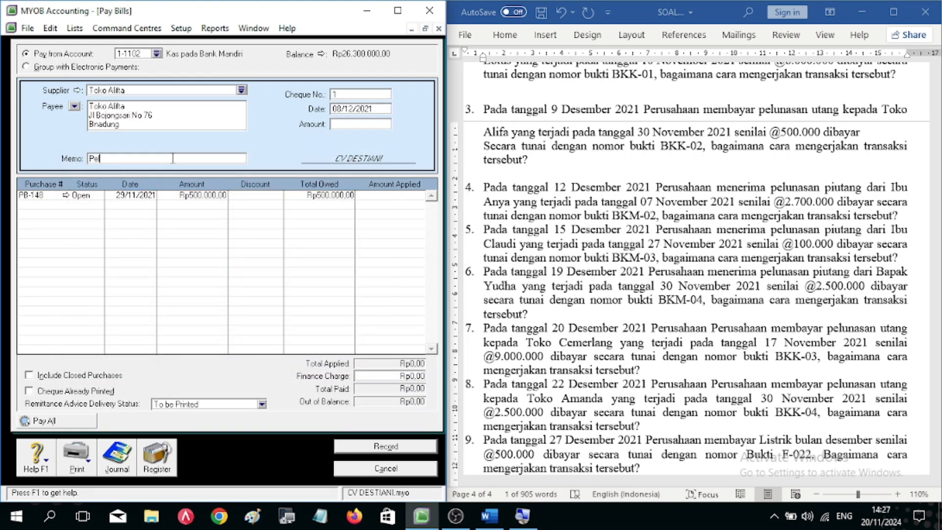
key("Tab")
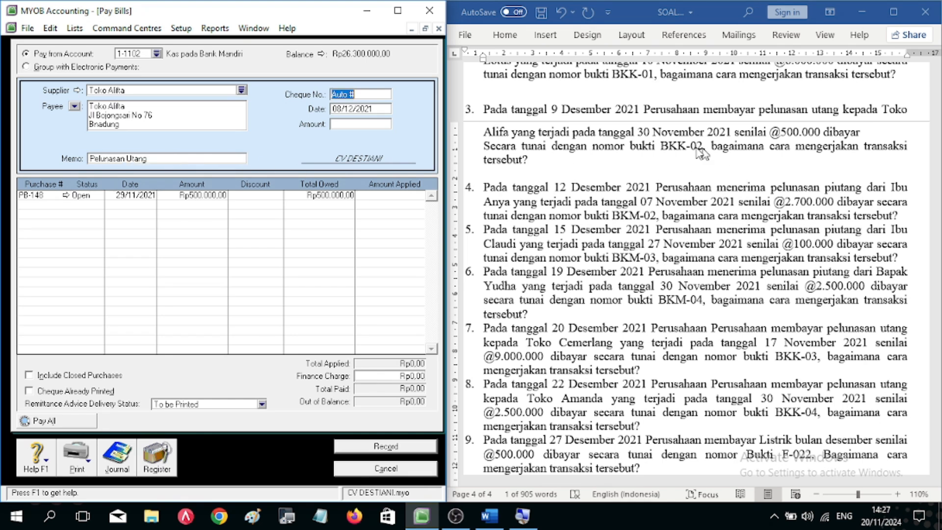
Step: Copy BKK-02 from transaction 3 in the Word document into the cheque number and set the payment date to 09/12/2021
left_click(674, 147)
left_click_drag(661, 146, 703, 146)
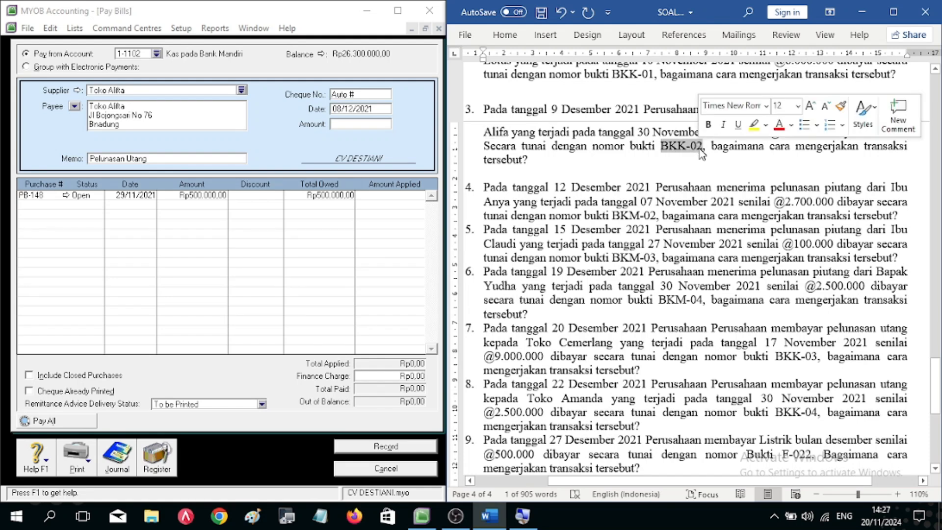
left_click(365, 101)
type("BKK-02")
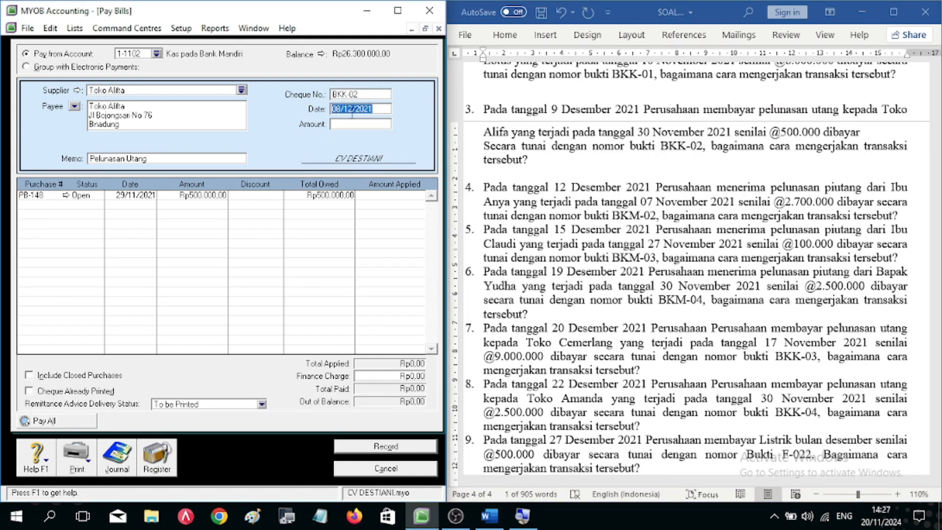
key("BackSpace")
type("9")
key("Tab")
Step: Set the payment amount to 500.000, apply it to the open Toko Alifta purchase and record the payment
type("5")
type("00.000")
key("Tab")
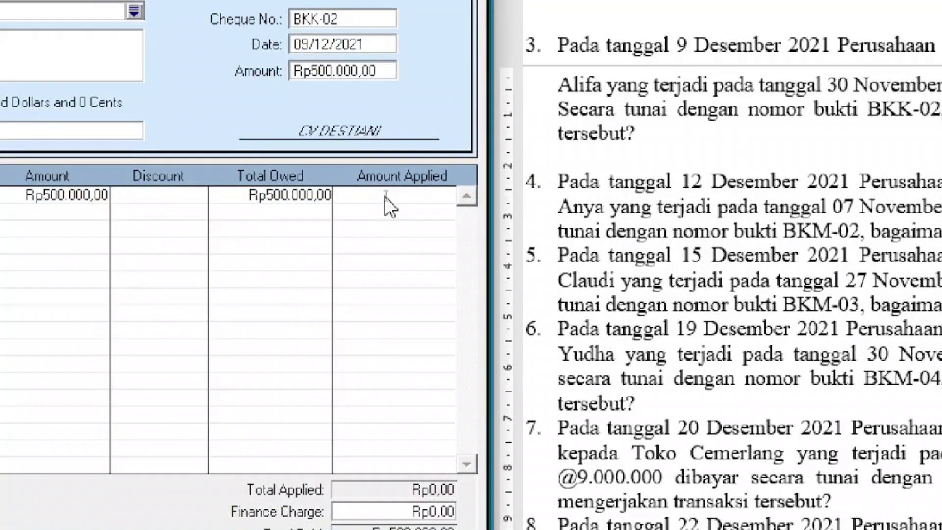
left_click(385, 197)
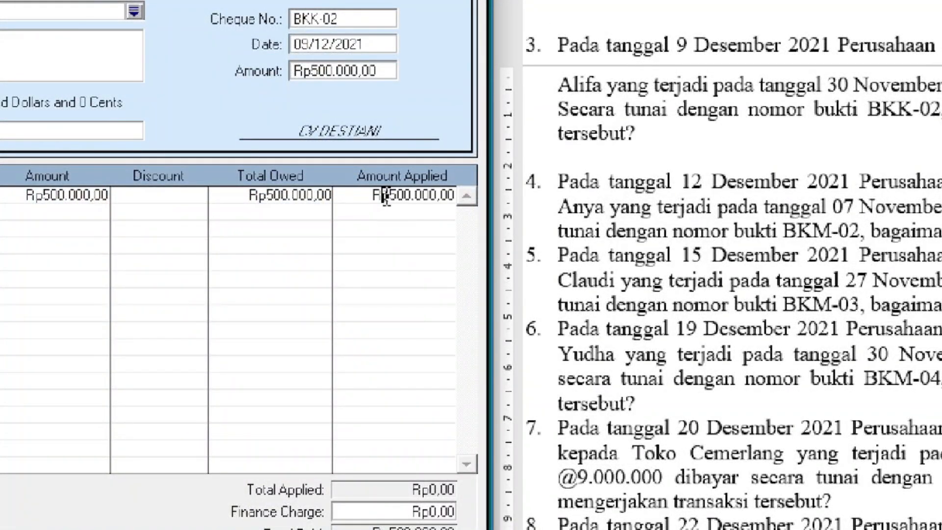
key("Tab")
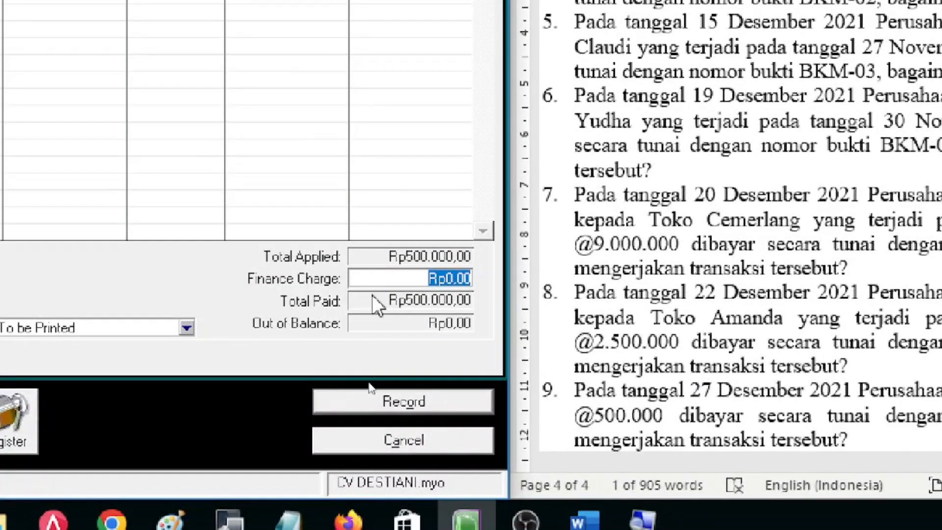
left_click(430, 400)
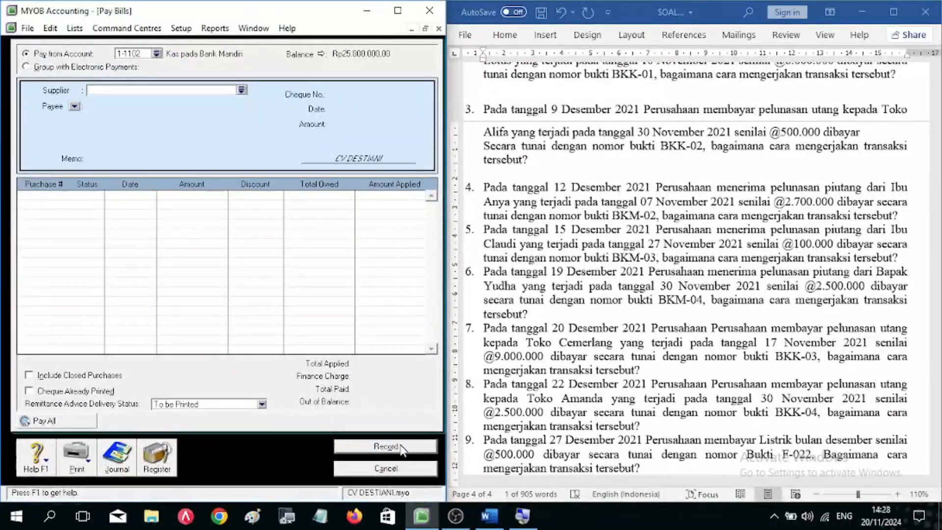
Step: Insert a blank line after transaction 4 in the Word document
left_click(905, 216)
left_click(905, 216)
key("Return")
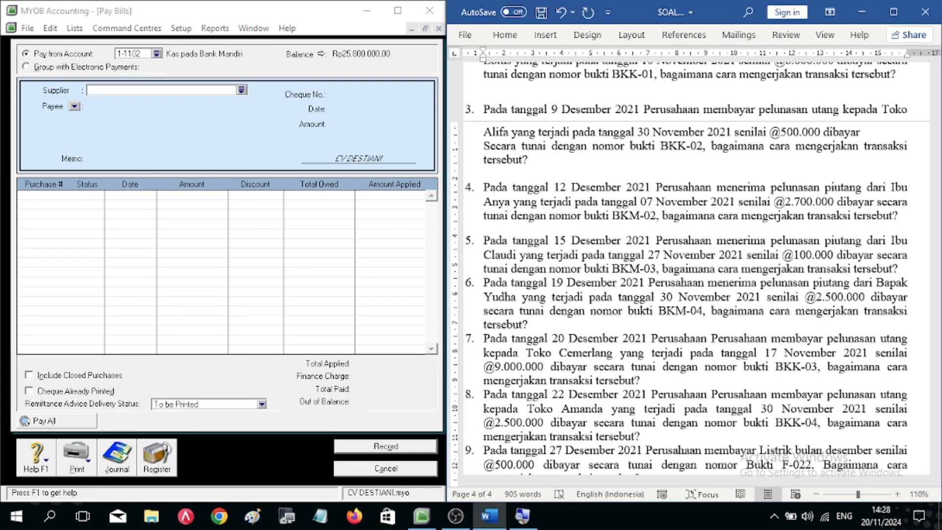
scroll(720, 224, "down", 3)
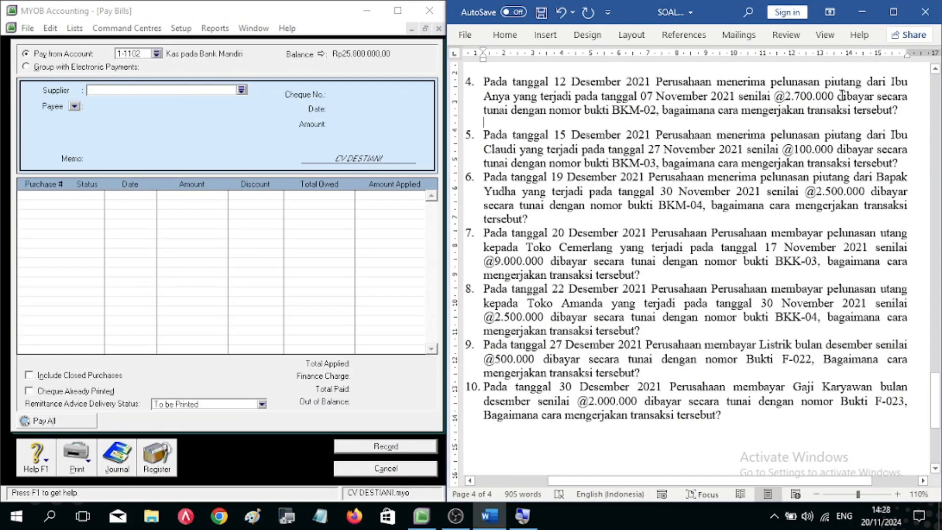
Step: Close the Pay Bills entry and start a Receive Payments entry for the customer named in transaction 4
left_click(371, 470)
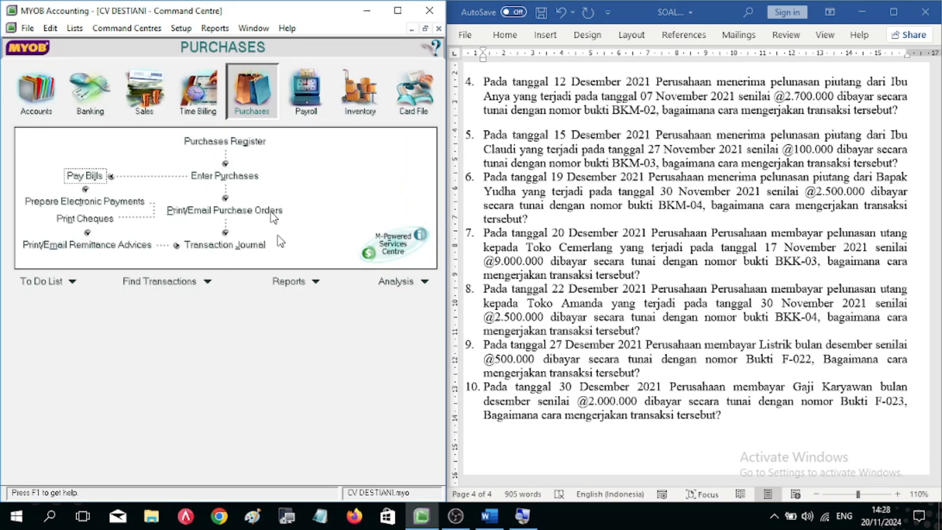
left_click(144, 91)
left_click(332, 177)
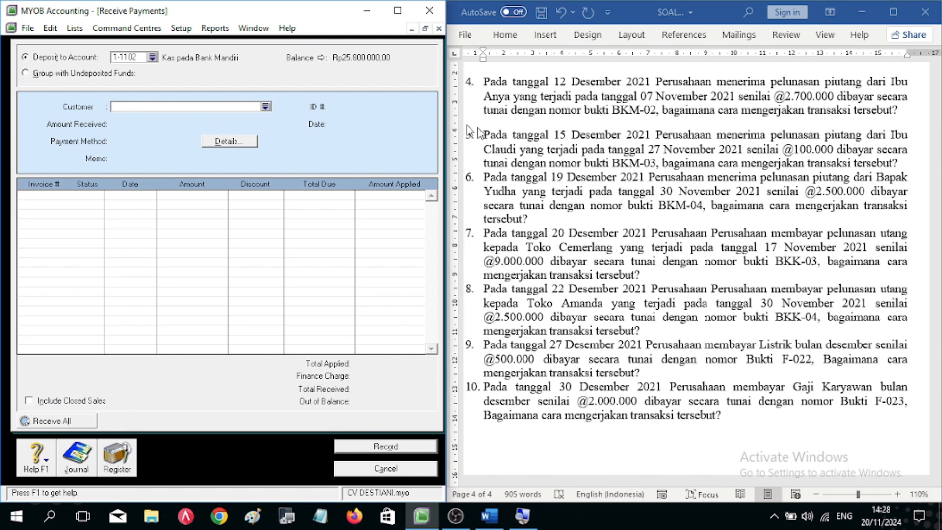
left_click(483, 98)
left_click_drag(484, 98, 511, 99)
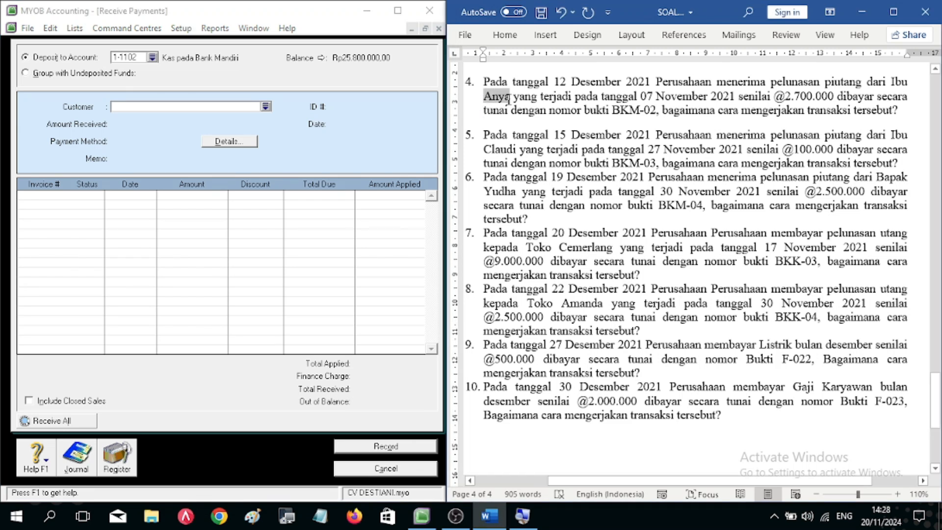
left_click(266, 106)
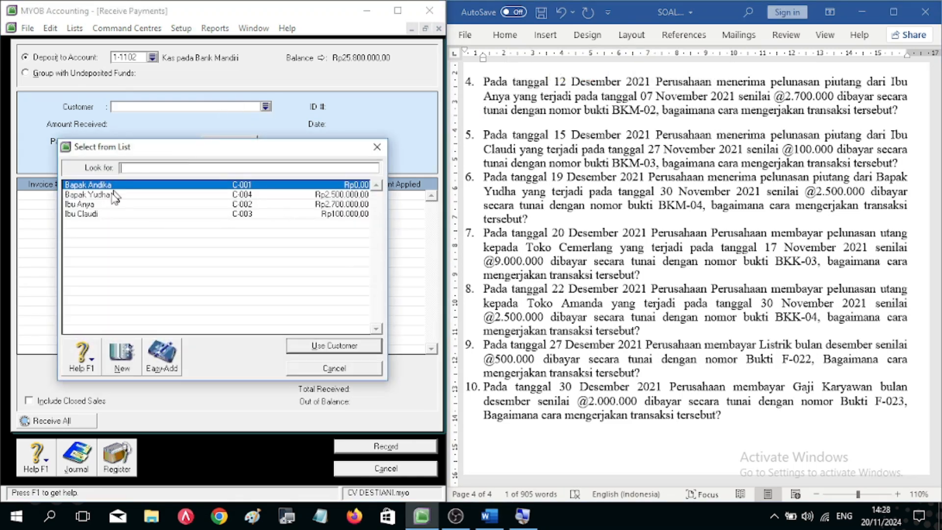
double_click(92, 205)
Step: Set the amount received to 2.700.000, as given in transaction 4
left_click(120, 125)
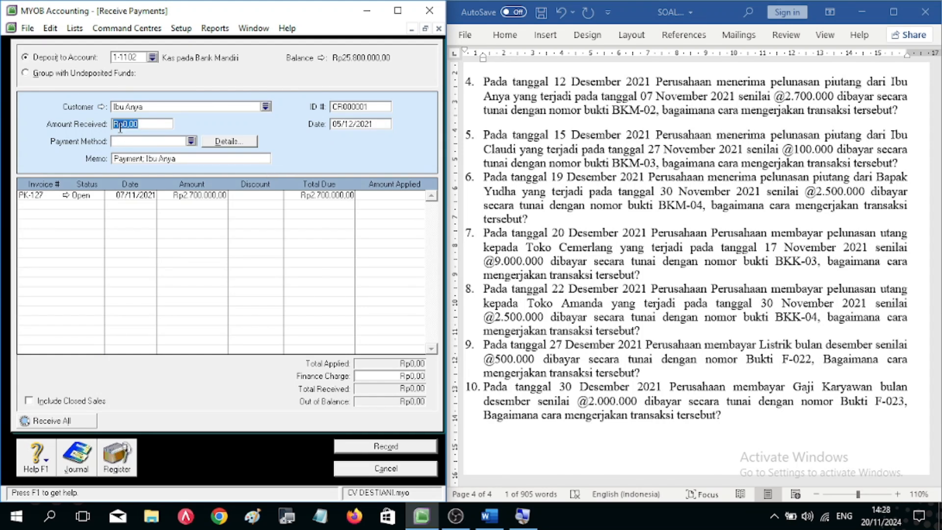
left_click(794, 97)
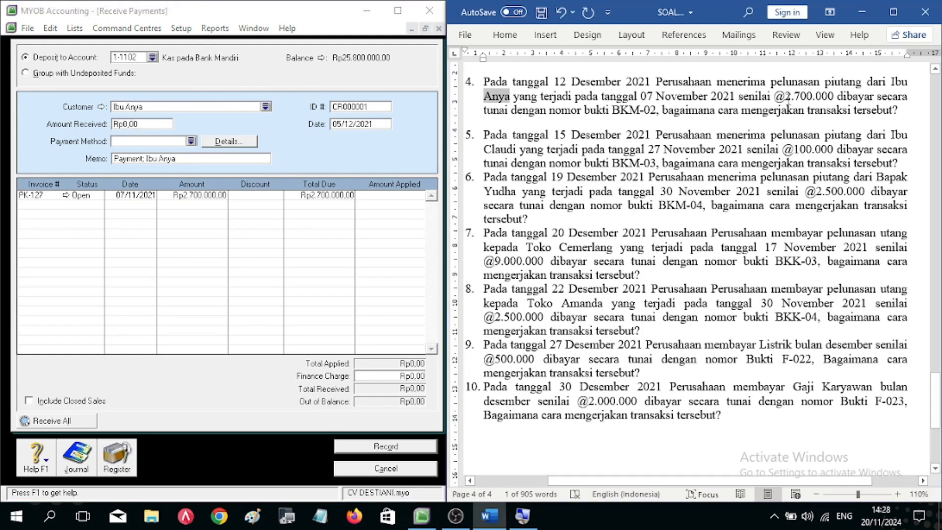
double_click(816, 96)
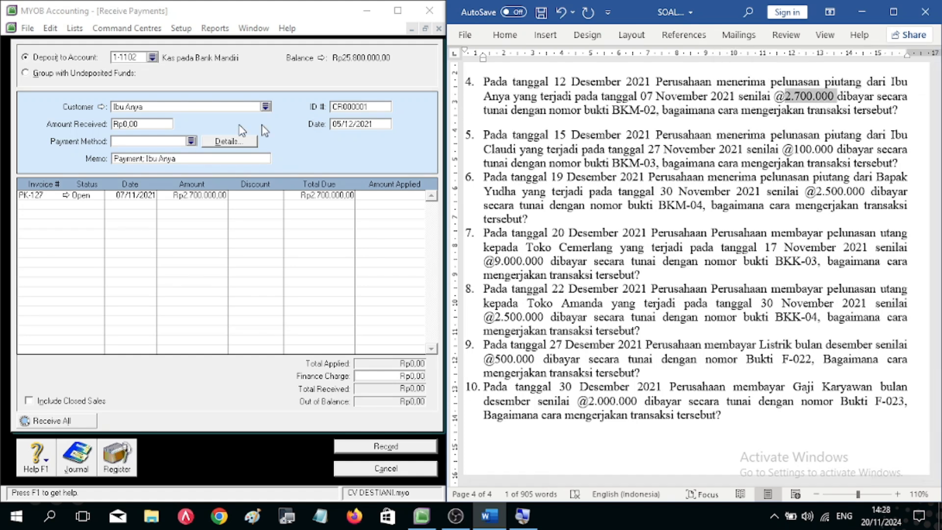
left_click(144, 124)
type("2700000")
key("Tab")
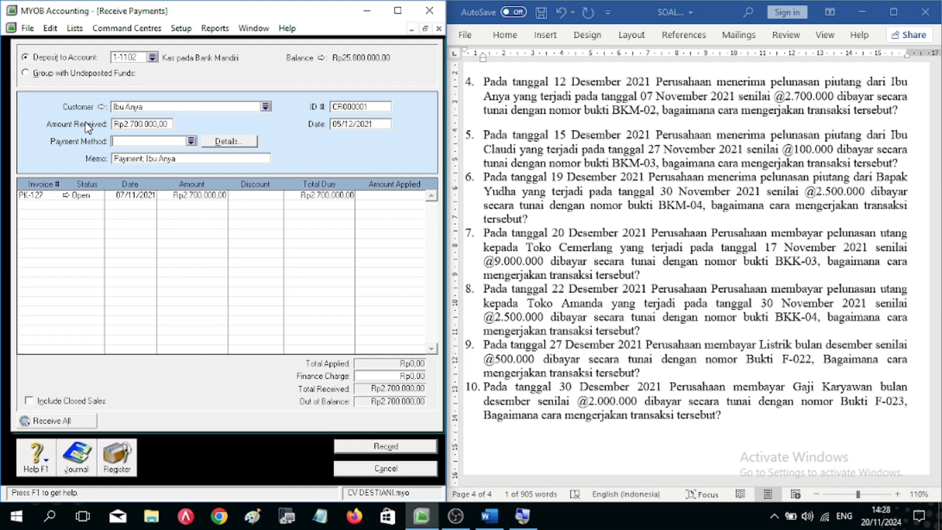
Step: Set the payment method to Cash and the memo to Saldo Awal Piutang
left_click(191, 141)
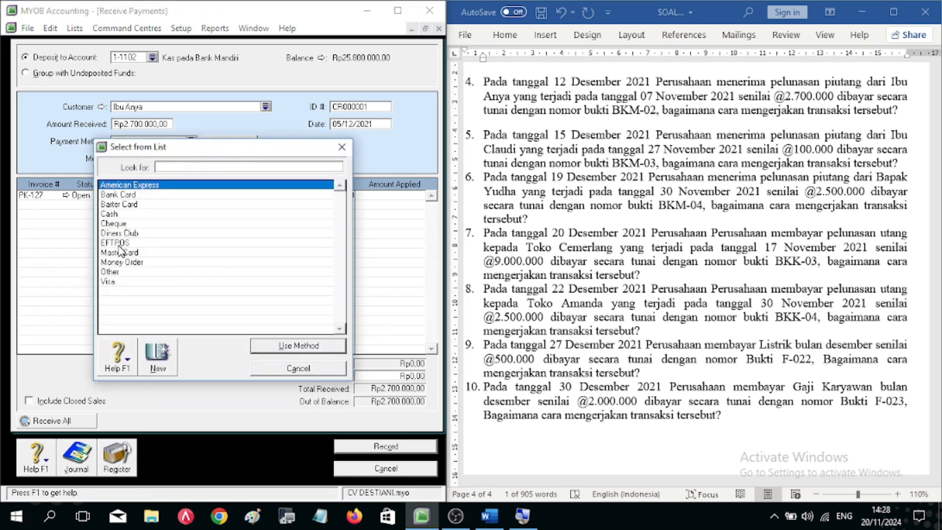
double_click(112, 214)
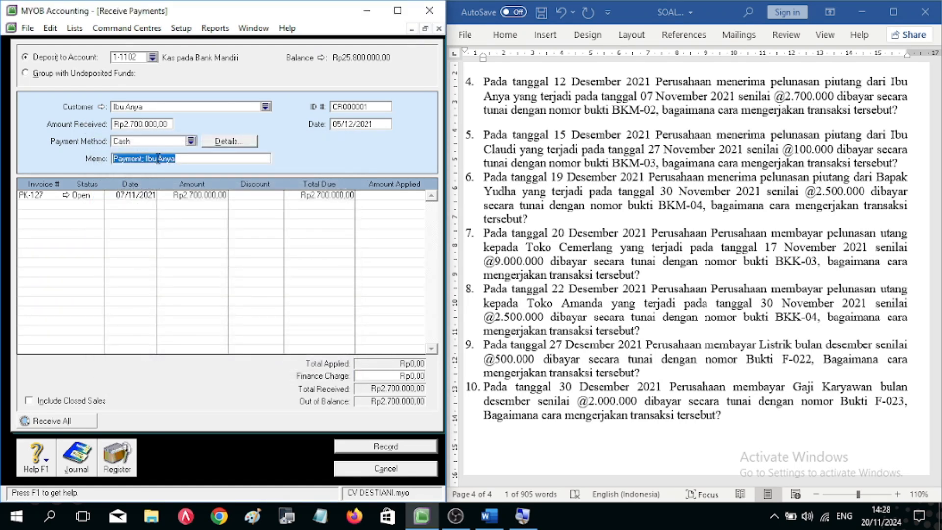
type("Saldo Awal Piu")
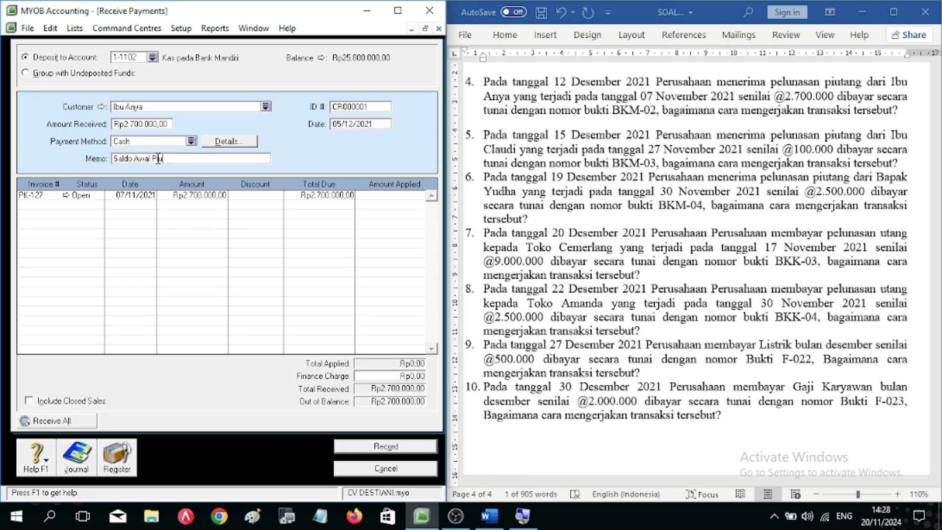
type("tang")
key("Tab")
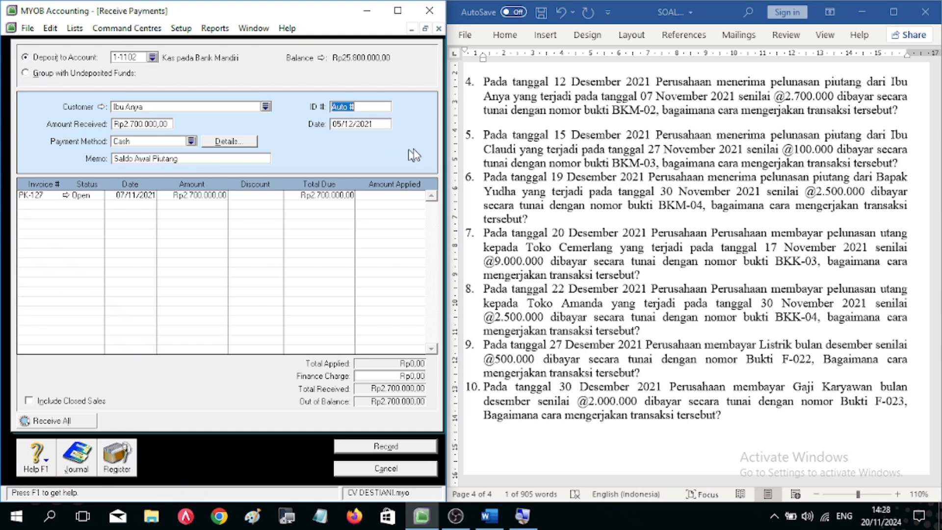
Step: Copy BKM-02 from the Word document into the receipt's ID number and set the receipt date to 15/12/2021
left_click(647, 147)
left_click_drag(614, 111, 658, 109)
key("ctrl+c")
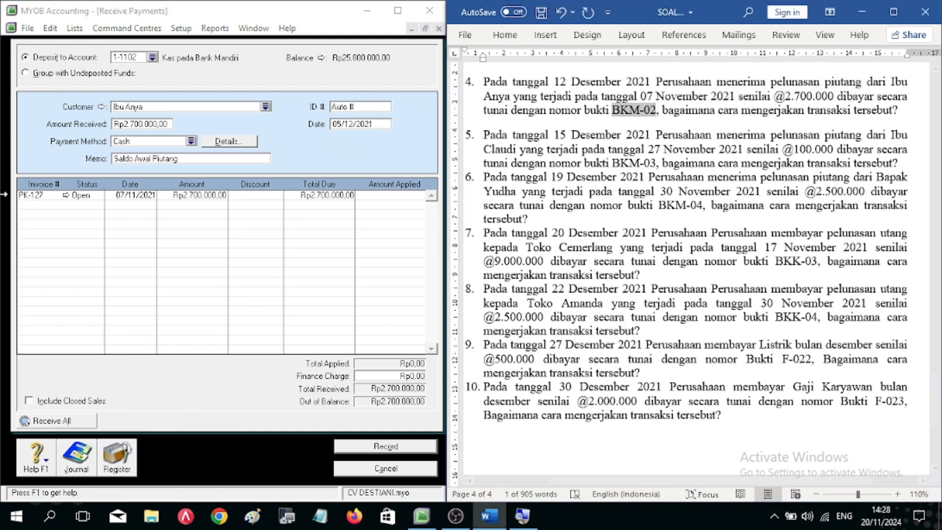
left_click(368, 107)
key("ctrl+v")
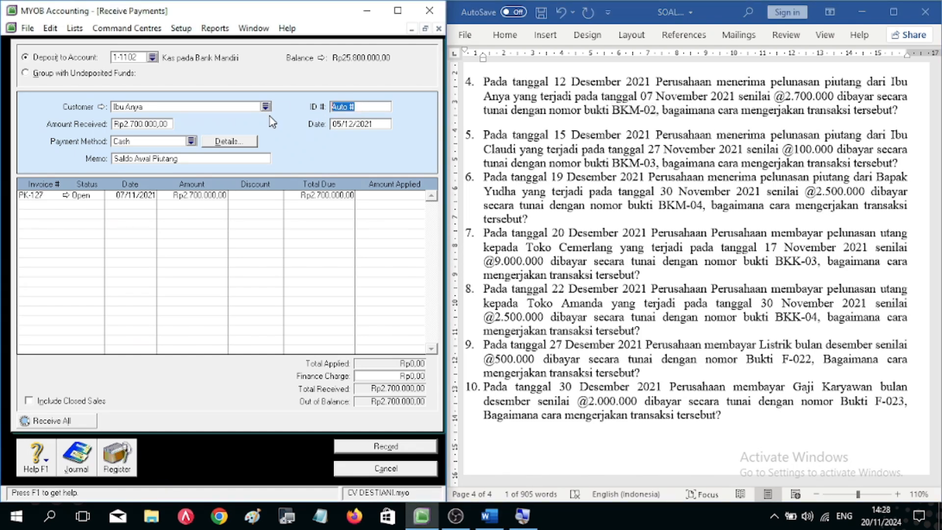
key("Tab")
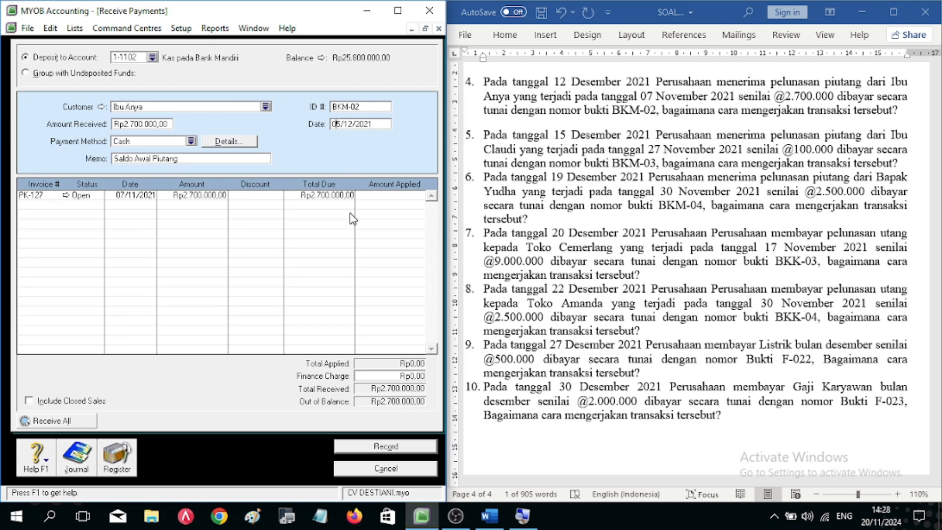
type("15")
key("Tab")
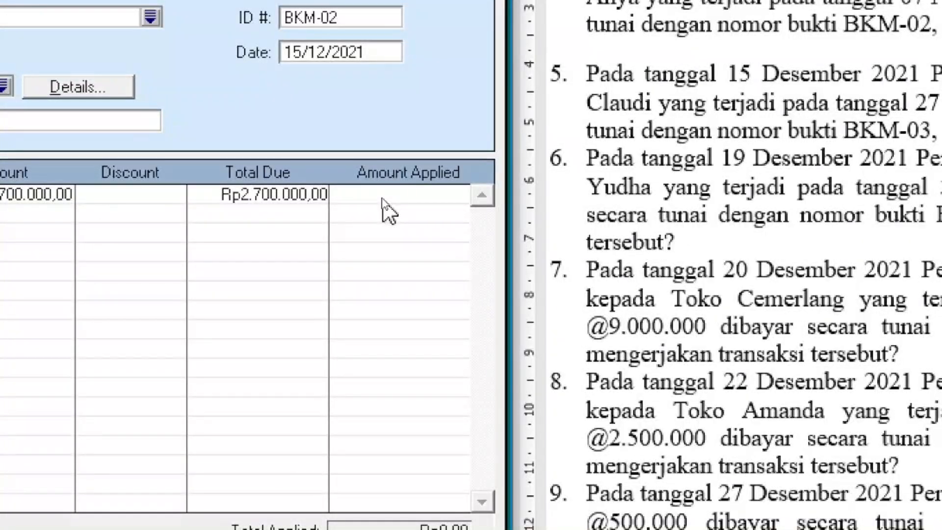
Step: Apply 2.700.000 to the customer's open invoice, record the receipt and close the Receive Payments entry
left_click(383, 199)
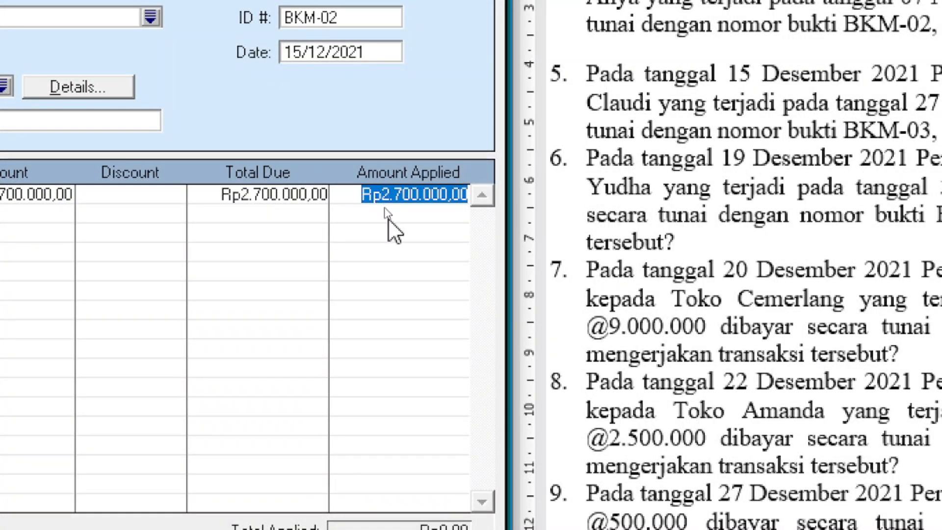
key("Tab")
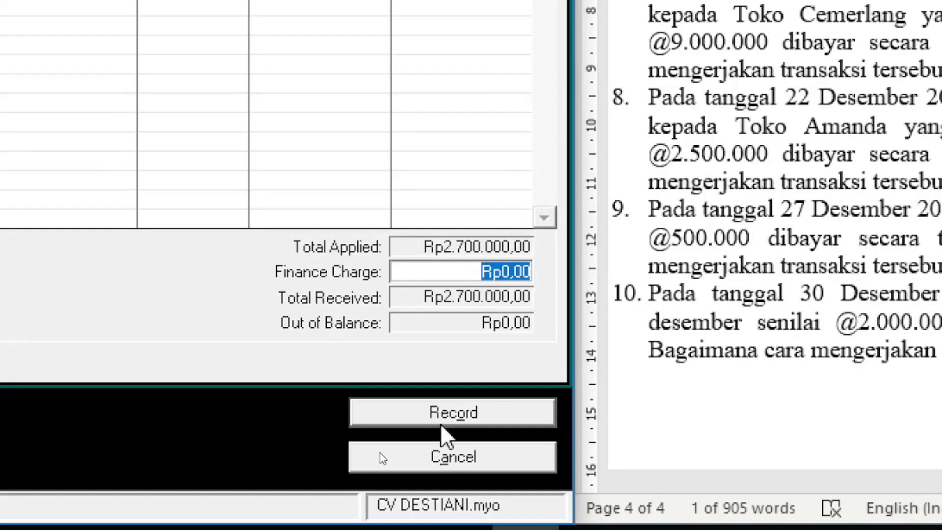
left_click(442, 425)
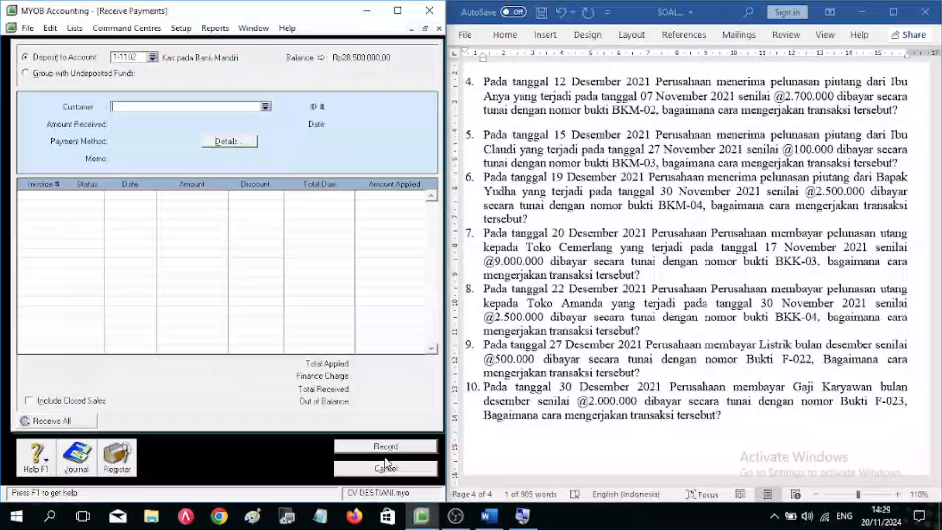
left_click(421, 469)
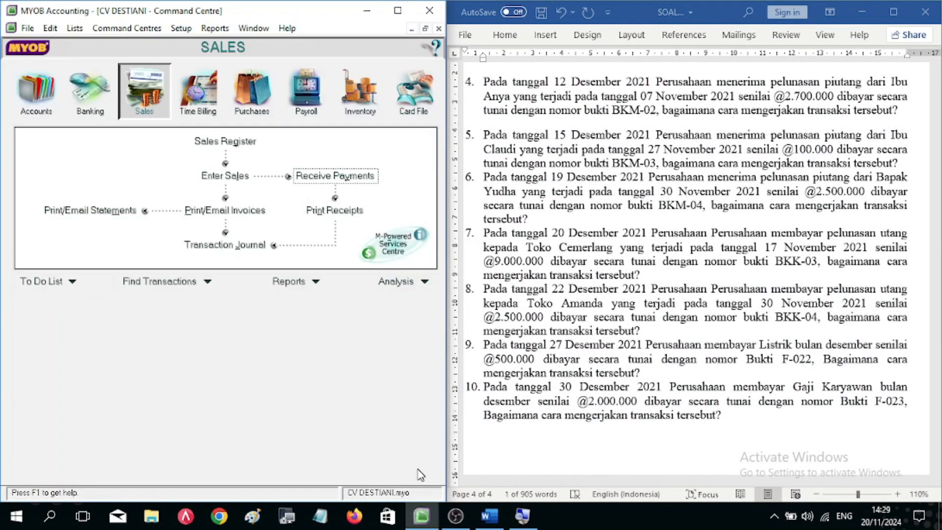
Step: Insert a blank line between transactions 5 and 6 in the Word document
left_click(894, 165)
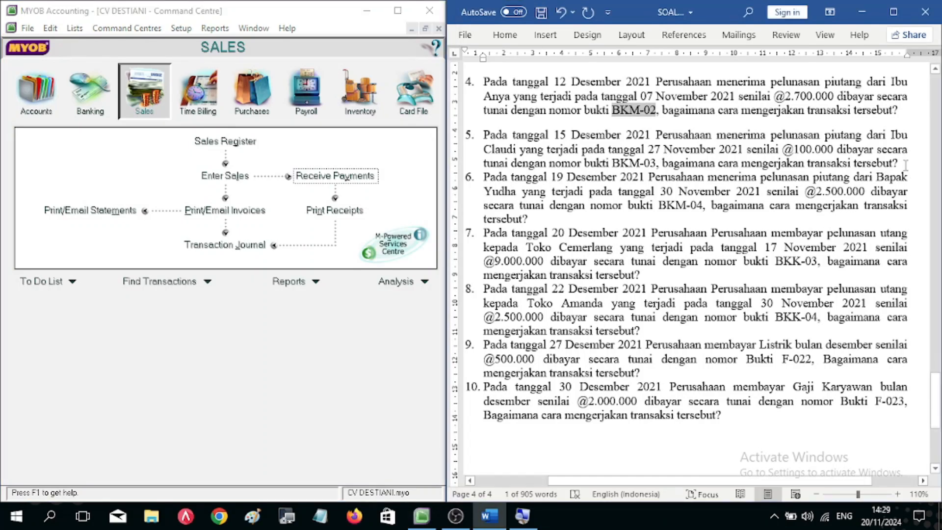
key("Return")
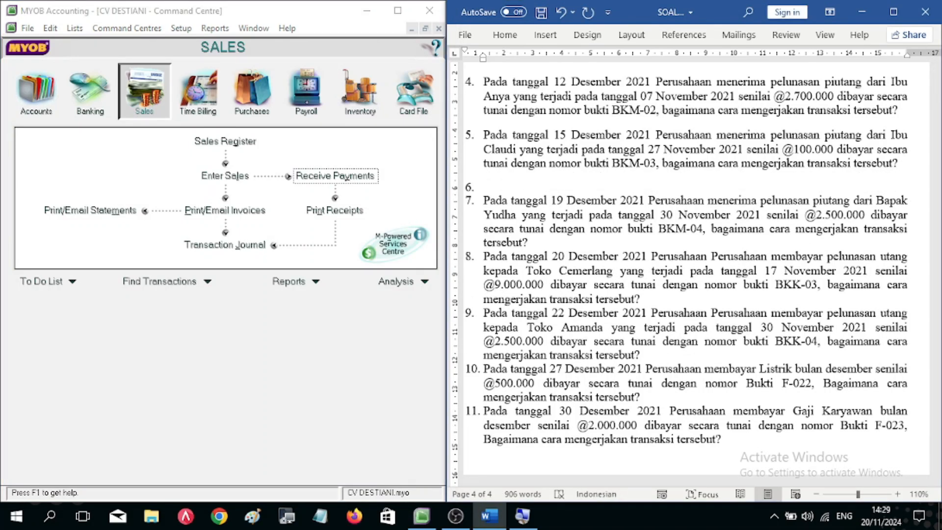
scroll(905, 153, "down", 2)
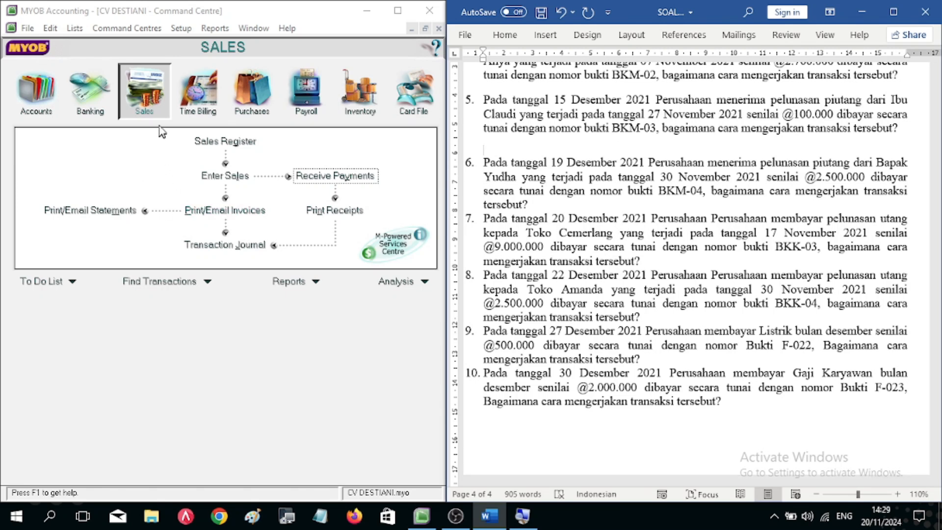
Step: Start a Receive Payments entry for the customer in transaction 5 and set the amount received to 100.000
left_click(344, 176)
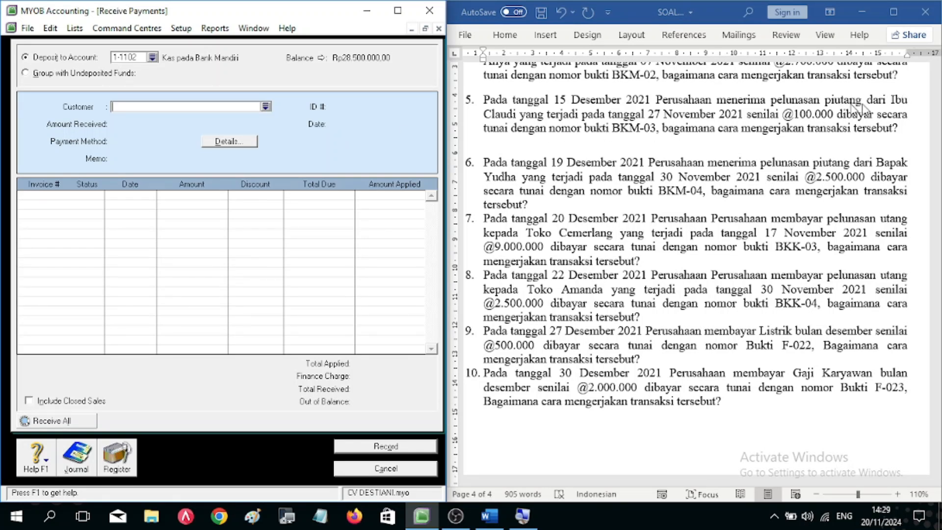
left_click(265, 106)
double_click(86, 214)
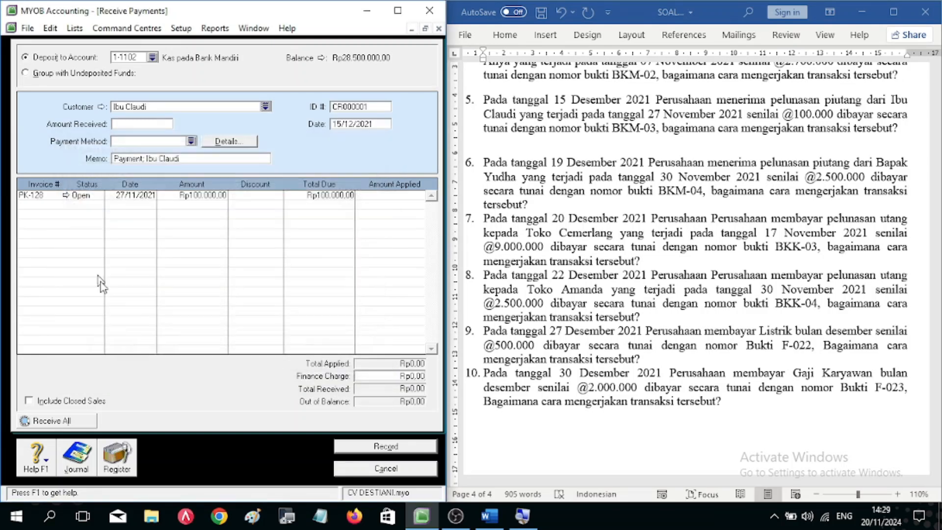
left_click(133, 123)
left_click(803, 114)
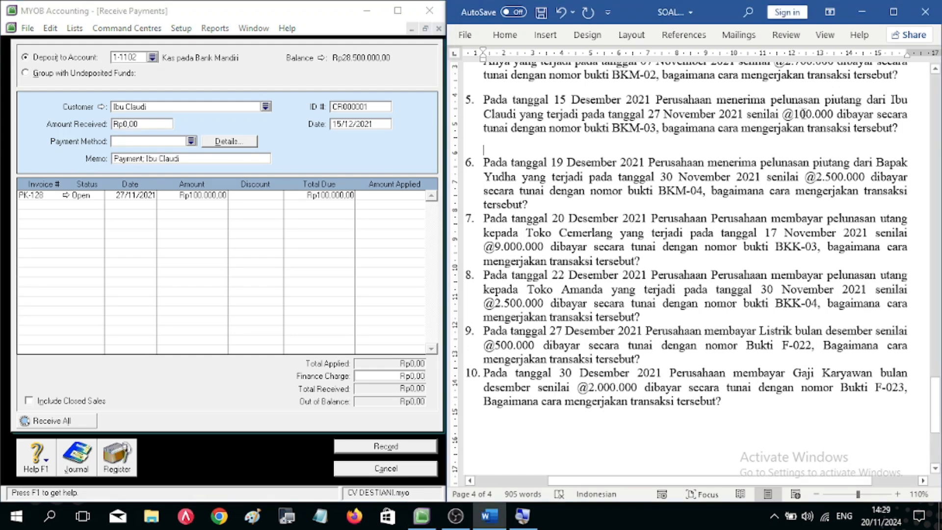
double_click(800, 114)
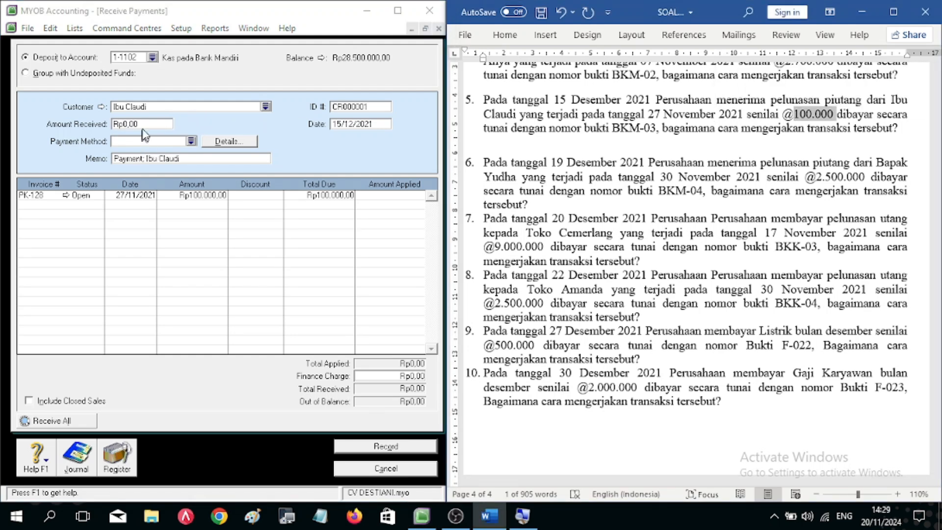
left_click(75, 127)
type("100000")
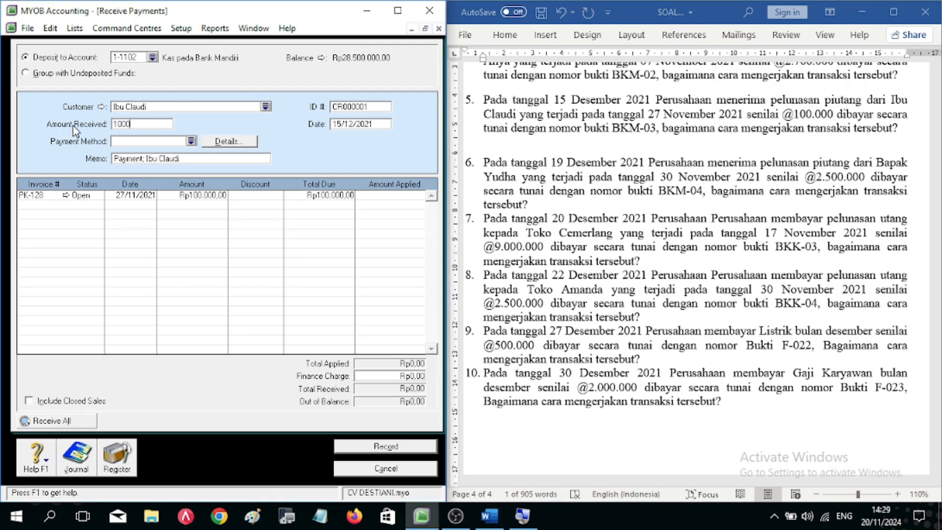
key("Tab")
Step: Set the payment method to Cash and the memo to Pelunasan Piutang
type("c")
key("Tab")
left_click(161, 163)
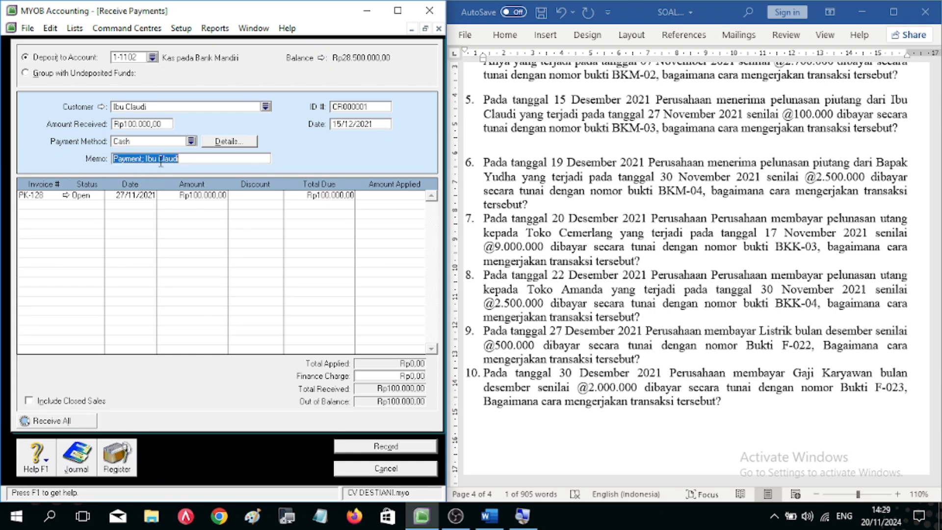
type("P")
key("Tab")
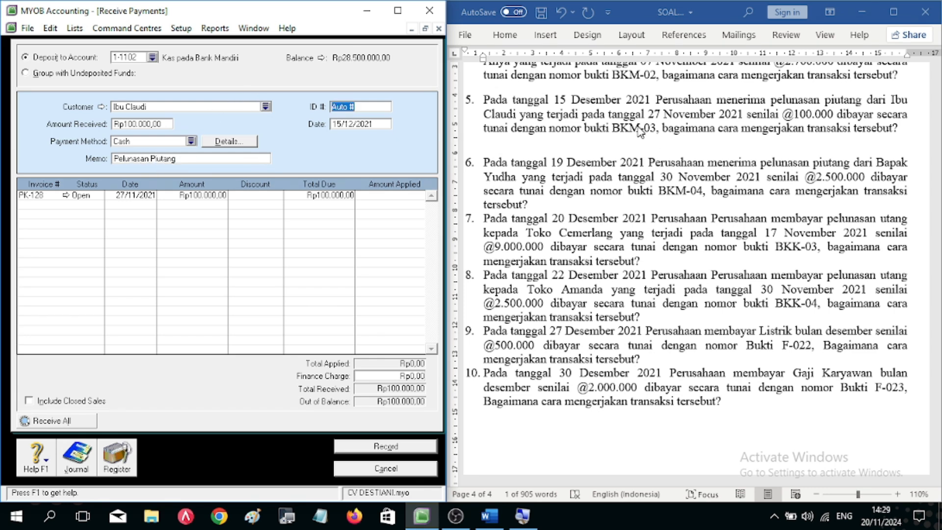
Step: Copy BKM-03 from transaction 5 in the Word document into the receipt's ID number
left_click(620, 128)
left_click_drag(613, 128, 656, 129)
key("ctrl+c")
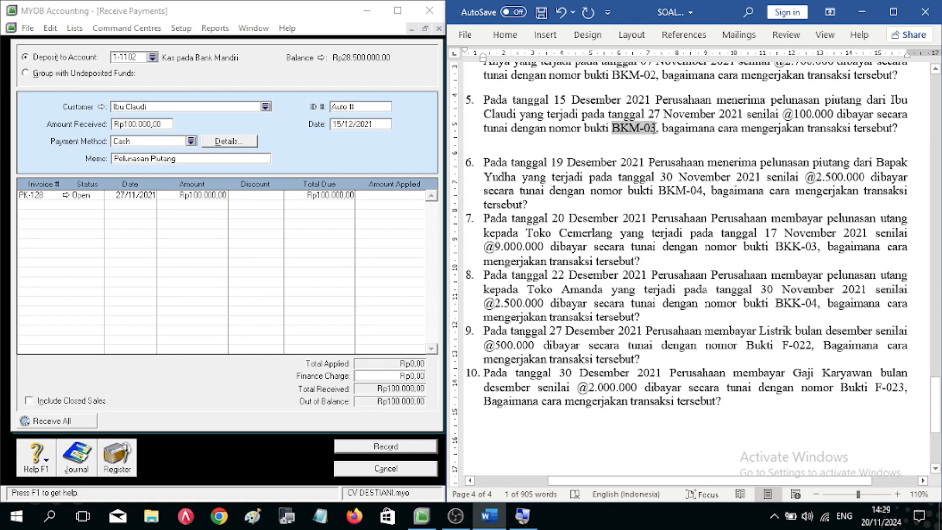
left_click(382, 105)
key("ctrl+v")
key("Tab")
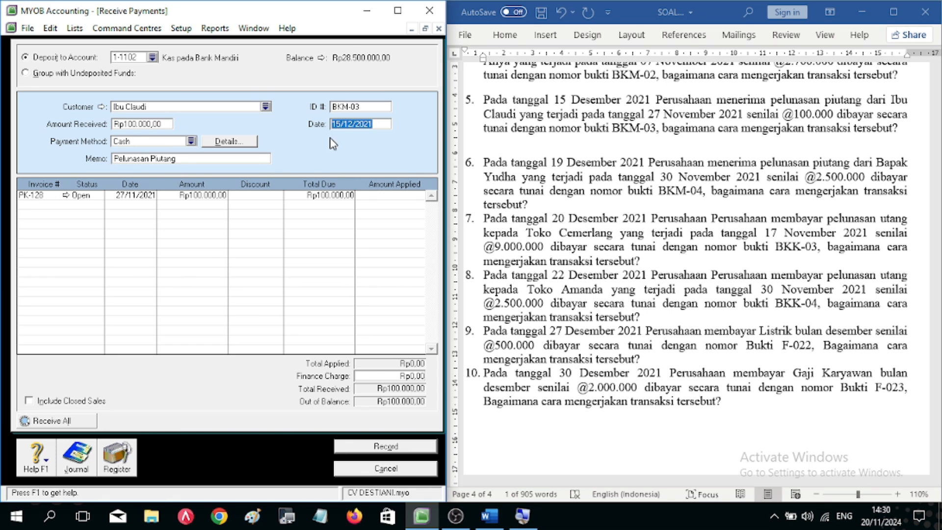
key("Tab")
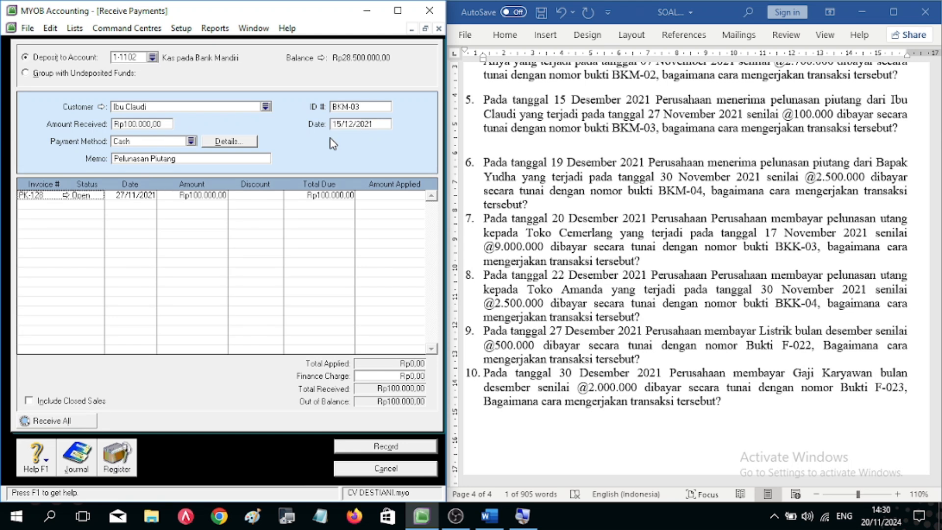
Step: Apply 100.000 to open invoice PK-128, record the receipt and close the Receive Payments entry
left_click(381, 197)
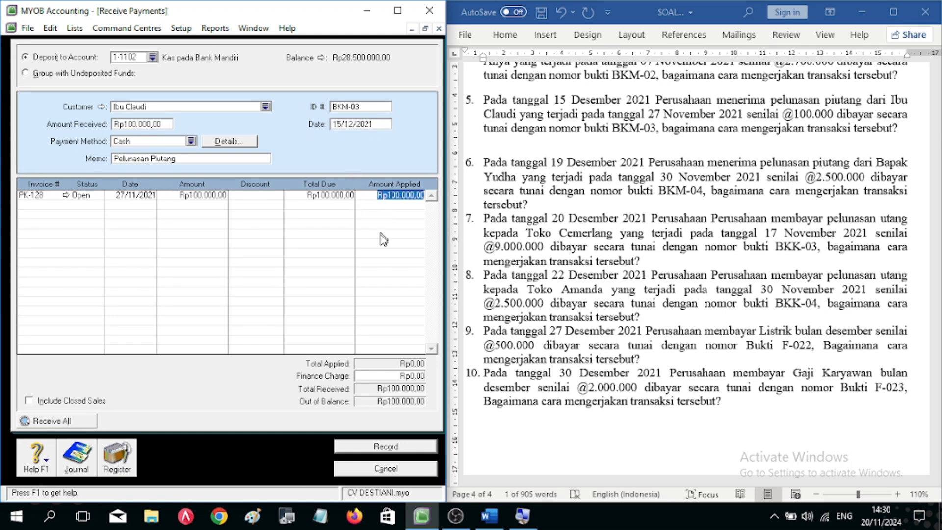
key("Tab")
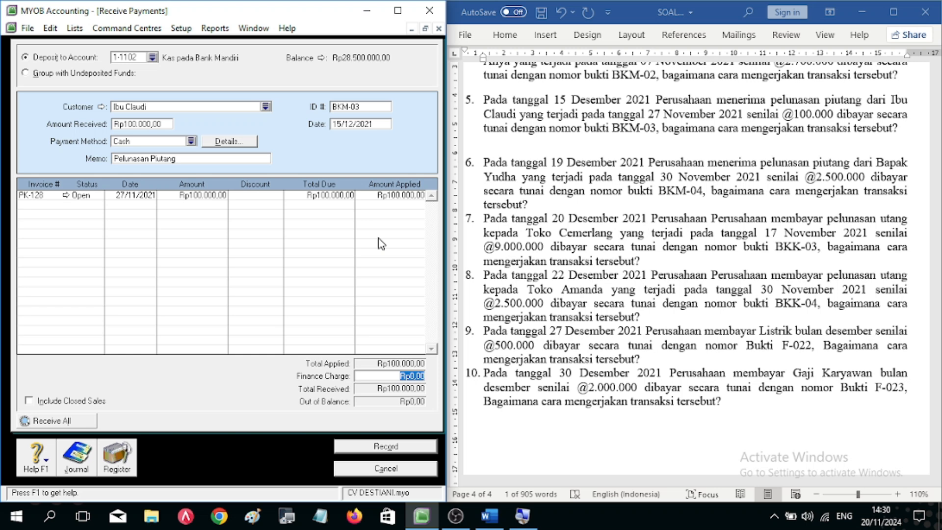
left_click(405, 446)
left_click(407, 470)
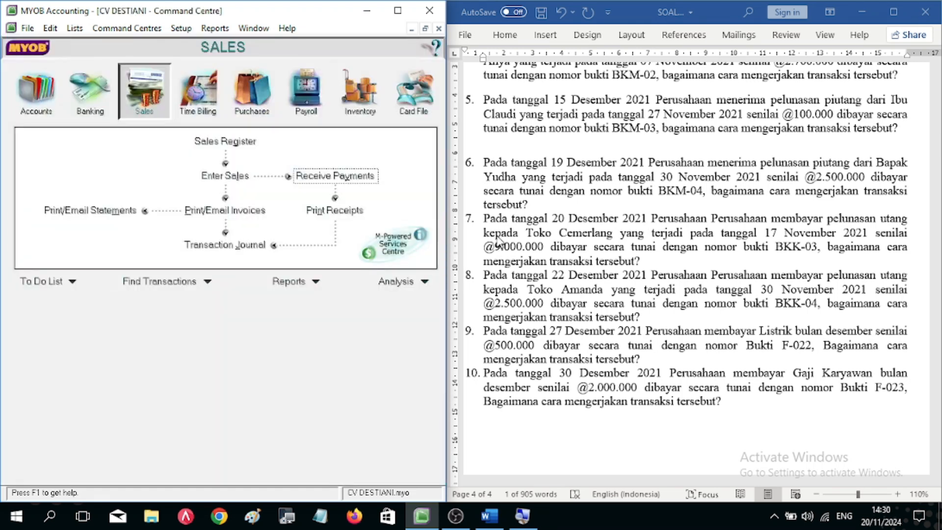
Step: Insert a blank line between transactions 6 and 7 in the Word document
left_click(548, 208)
left_click(547, 209)
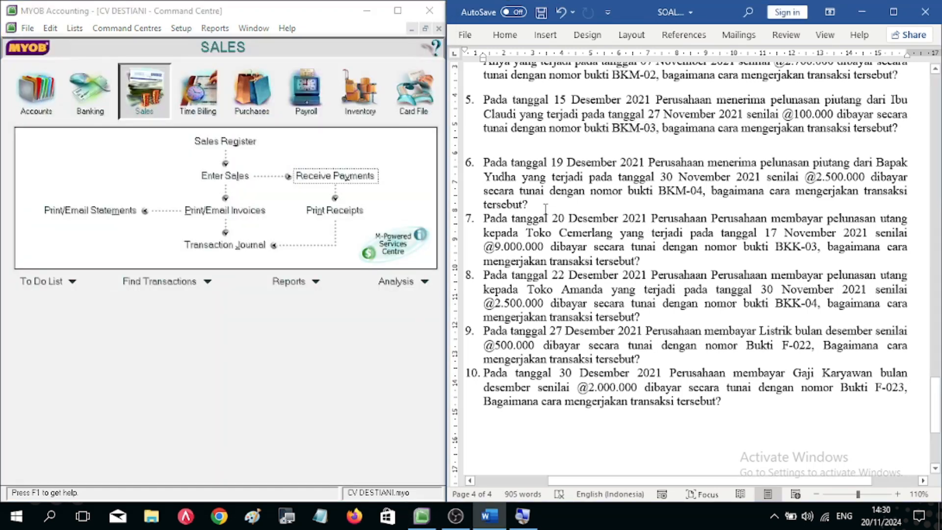
key("Return")
key("BackSpace")
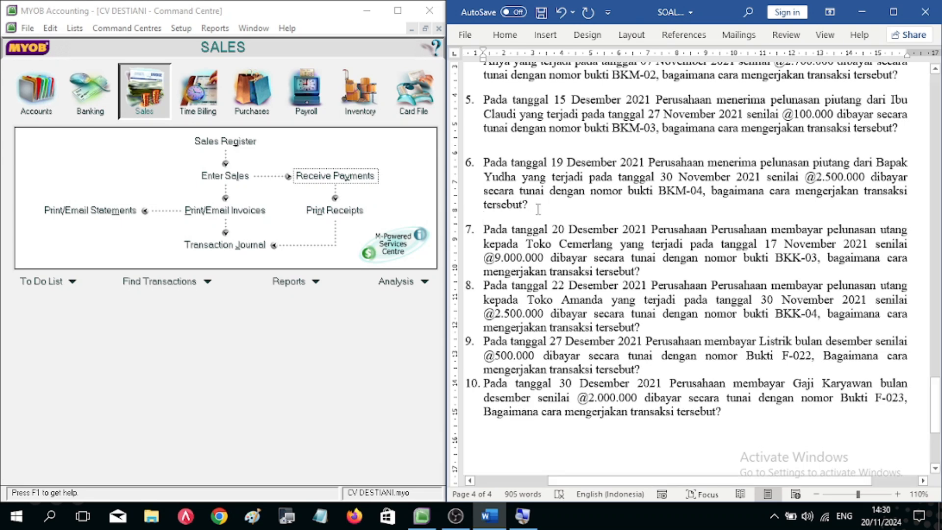
scroll(557, 208, "down", 2)
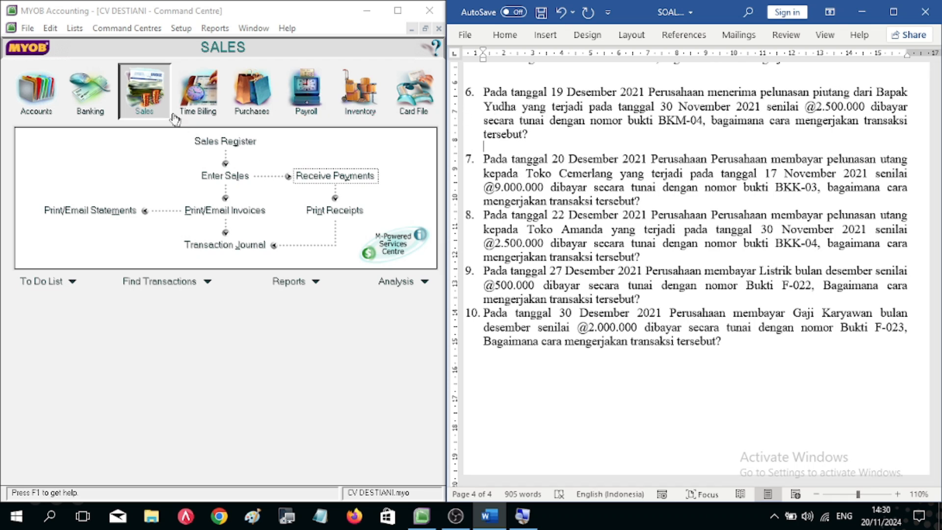
Step: Start a Receive Payments entry and choose the customer named in transaction 6
left_click(344, 179)
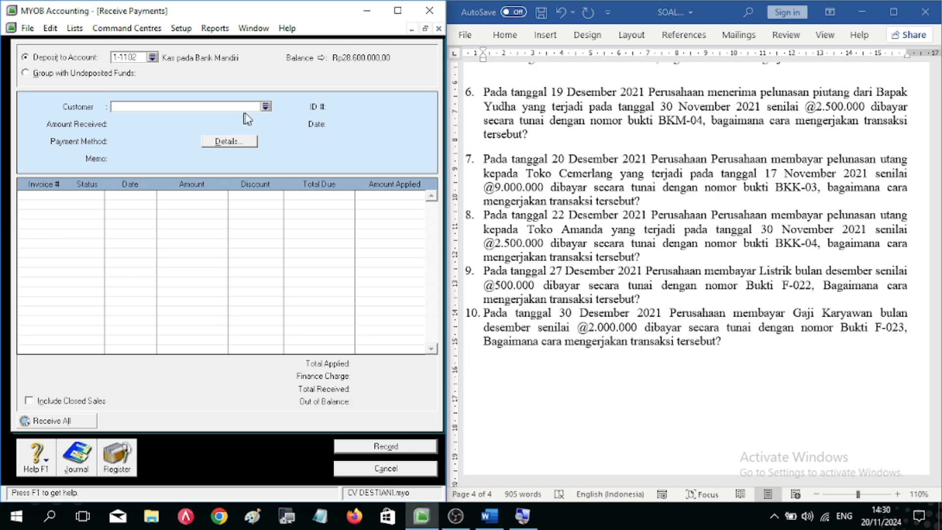
left_click(265, 107)
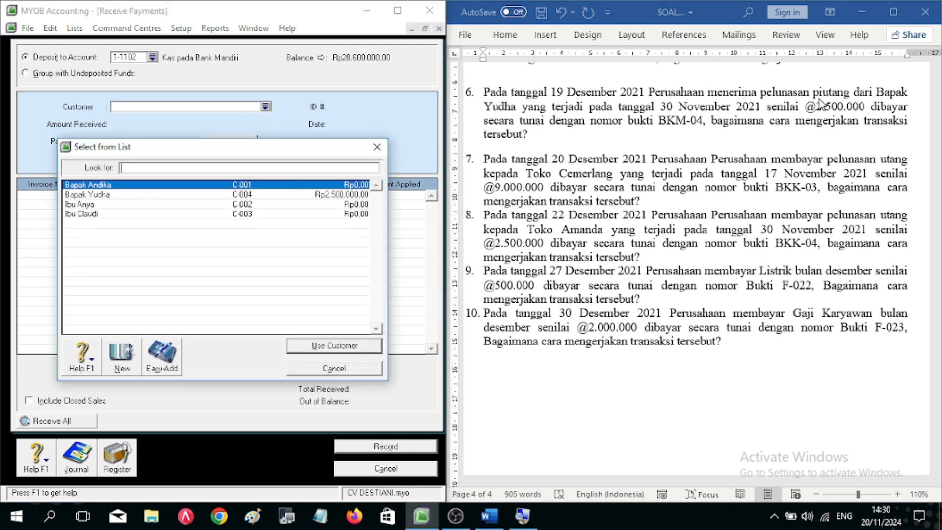
left_click(499, 107)
left_click_drag(478, 110, 517, 108)
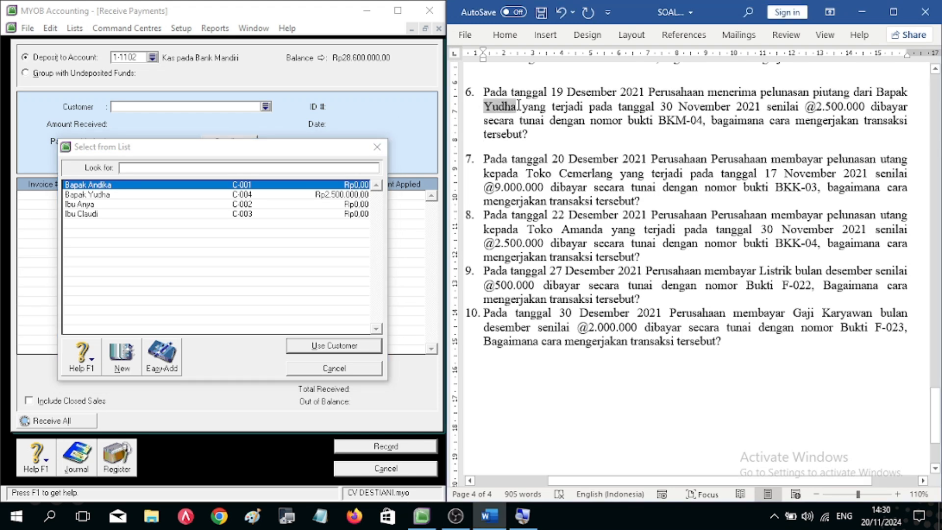
double_click(95, 195)
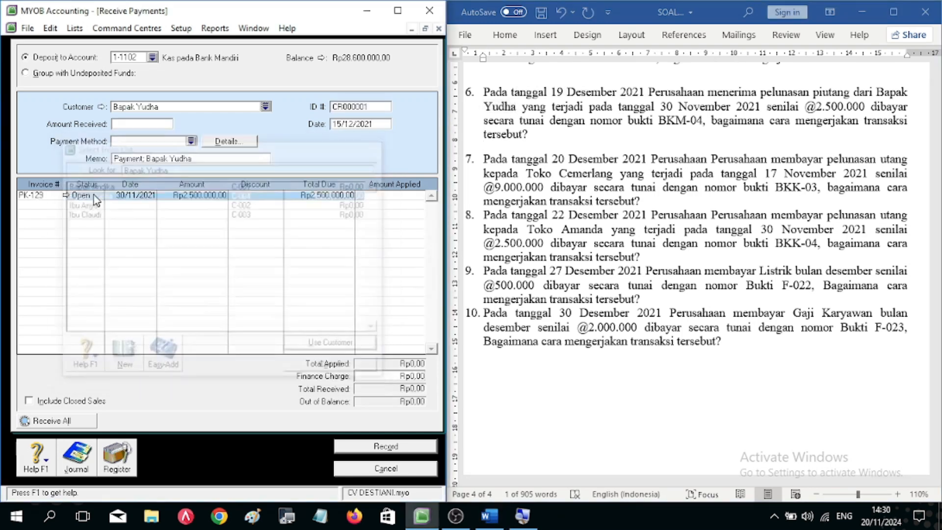
Step: Set the amount received to 2.500.000, the payment method to Cash and the memo to Pelunasan Piutang
left_click(155, 125)
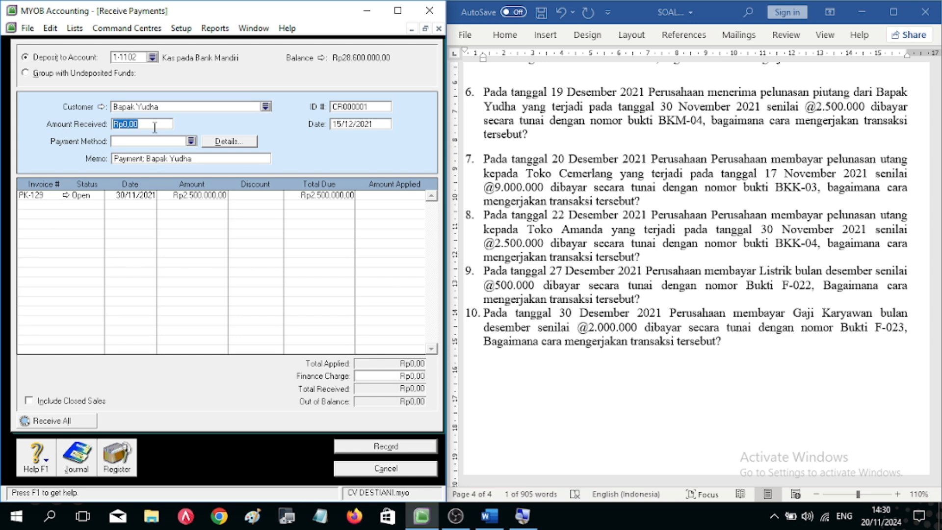
type("2500000")
key("Tab")
type("Ca")
key("Tab")
key("Tab")
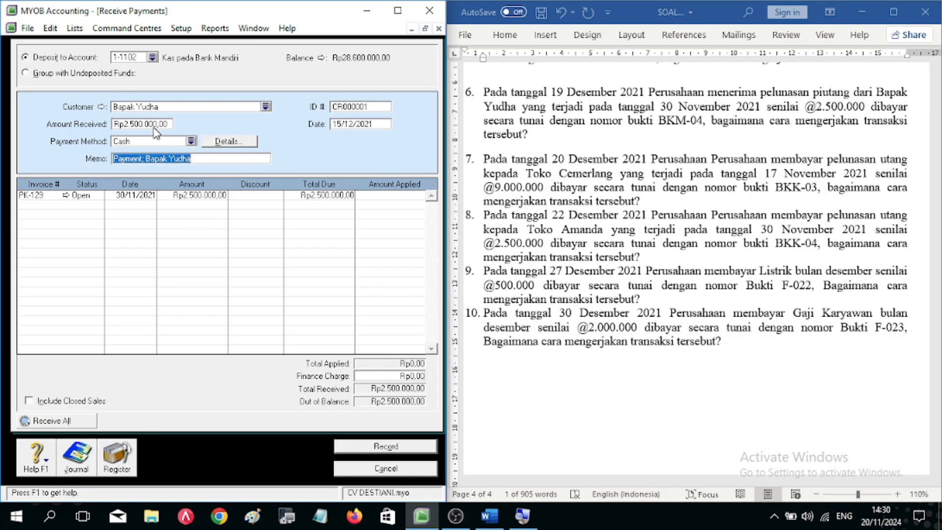
type("P")
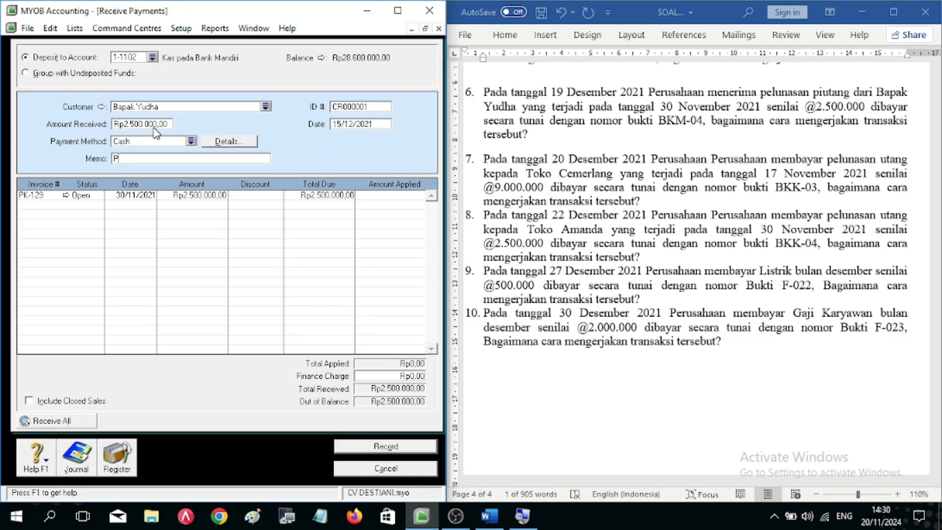
type("Pelunasan Piutang")
key("Tab")
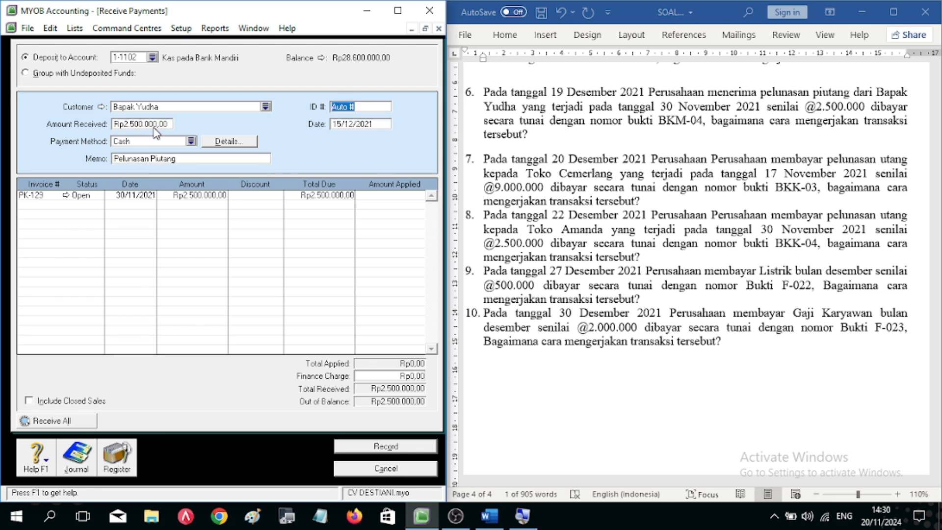
Step: Set the receipt's ID number to BKM-04 and its date to 19/12/2021
type("BKM-04")
key("Tab")
key("End")
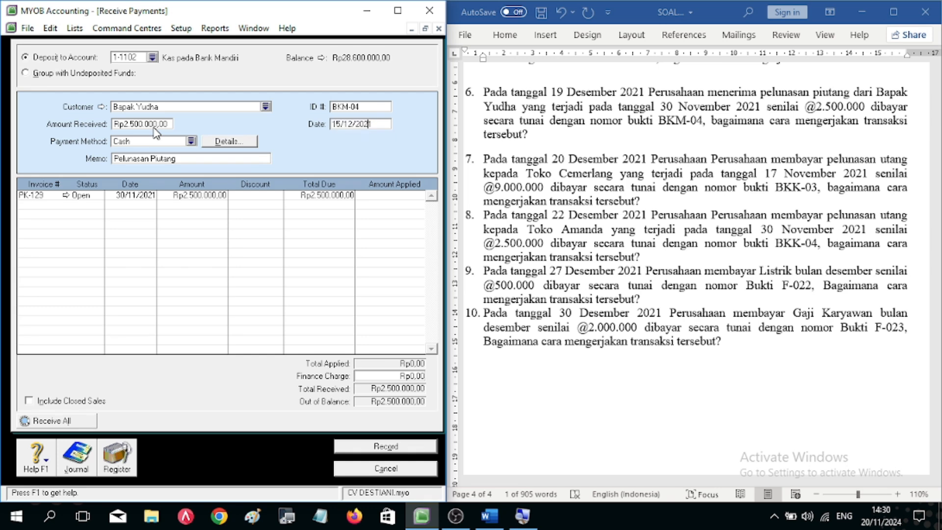
key("BackSpace")
type("9")
key("Tab")
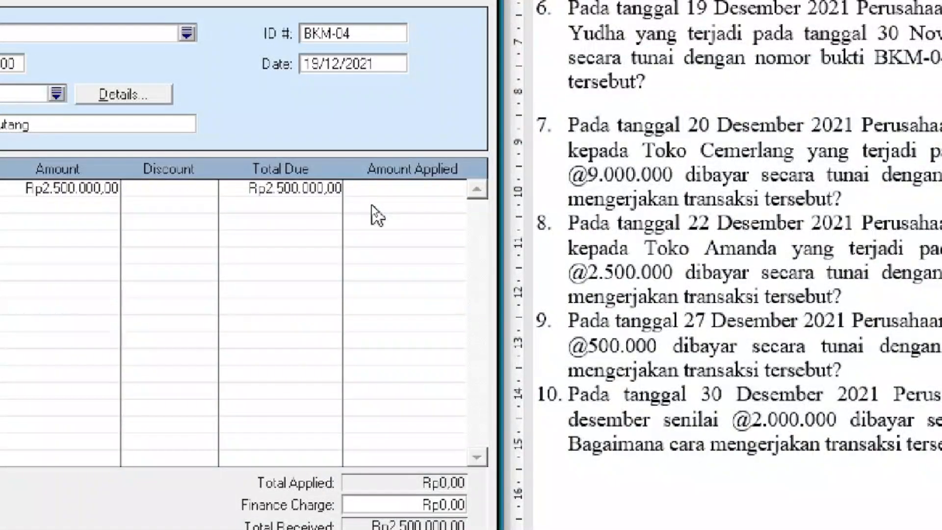
Step: Apply 2.500.000 to the customer's open invoice, record the receipt and close the Receive Payments entry
left_click(397, 193)
key("Tab")
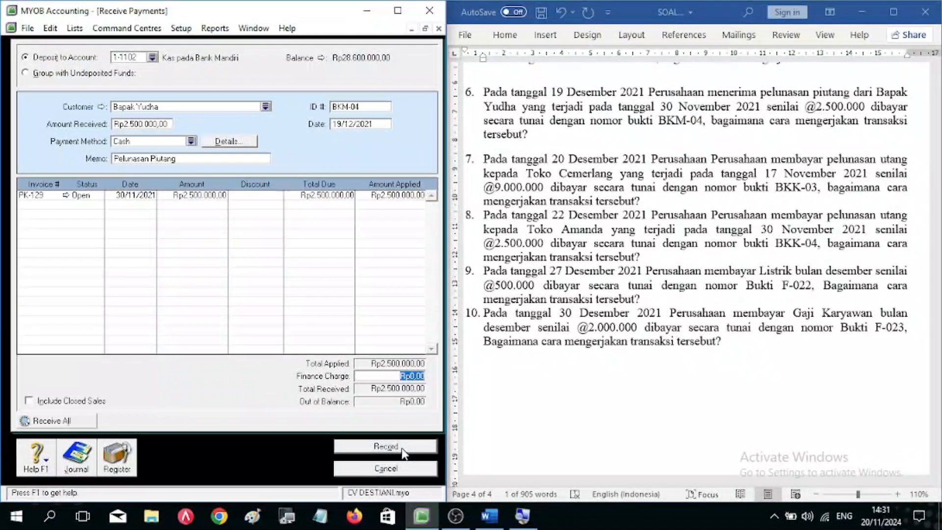
left_click(403, 447)
left_click(408, 469)
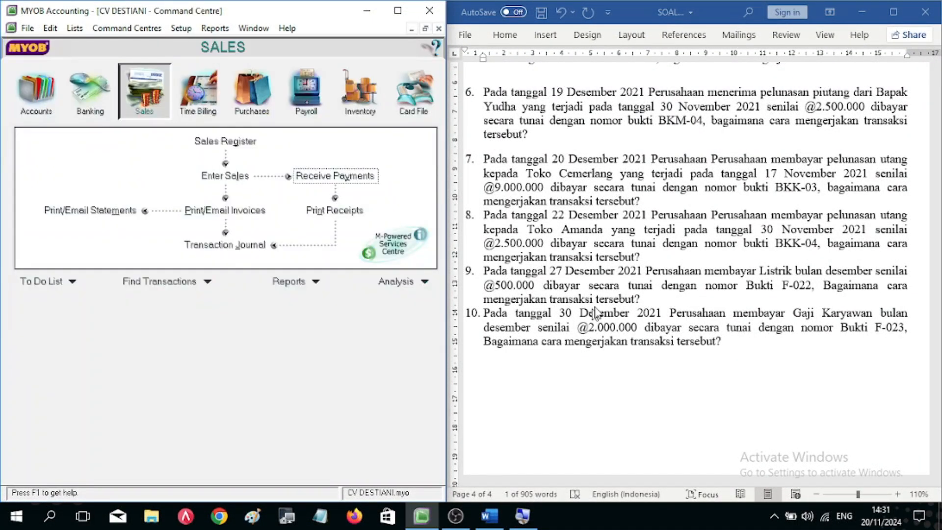
Step: Insert a blank line between transactions 7 and 8 in the Word document
left_click(680, 214)
key("Home")
key("Return")
key("BackSpace")
scroll(552, 120, "down", 2)
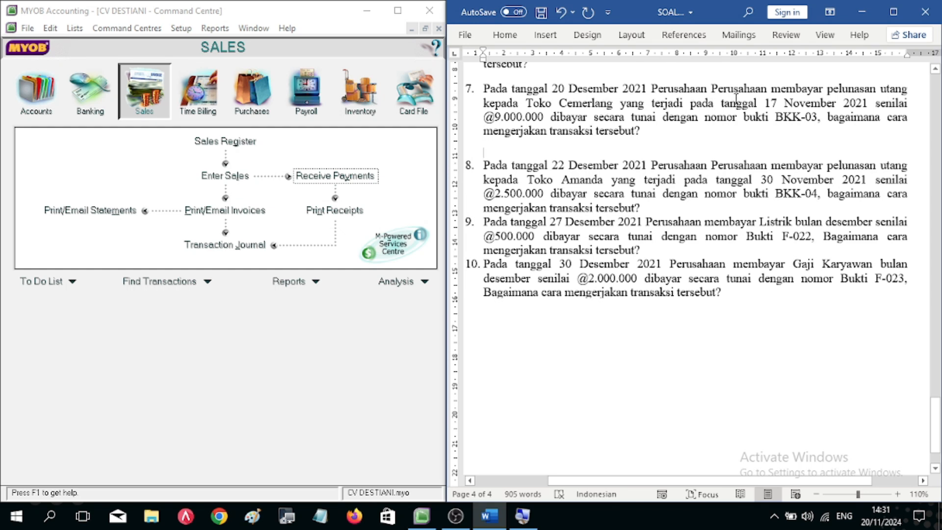
Step: Delete the duplicated word "Perusahaan" from the first line of transaction 7
left_click(765, 88)
key("BackSpace")
key("BackSpace")
key("BackSpace")
key("BackSpace")
key("BackSpace")
key("BackSpace")
key("BackSpace")
key("BackSpace")
key("BackSpace")
key("BackSpace")
key("BackSpace")
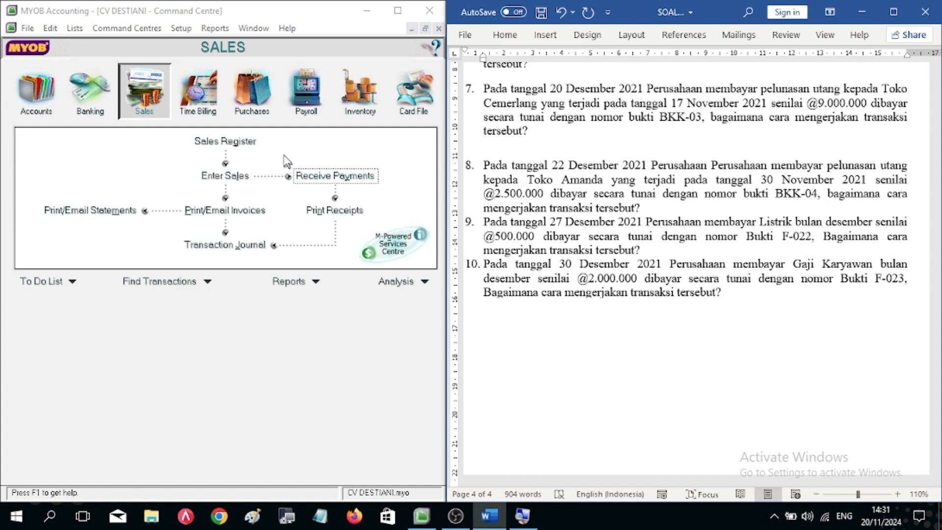
Step: Start a Pay Bills entry in MYOB for the supplier Toko Cemerlang with the memo "Pelunasan Utang"
left_click(258, 94)
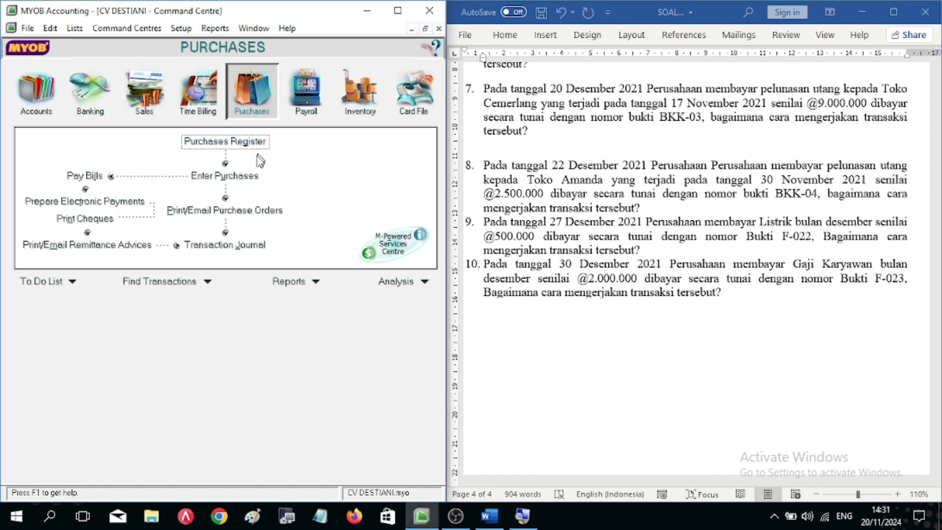
left_click(96, 178)
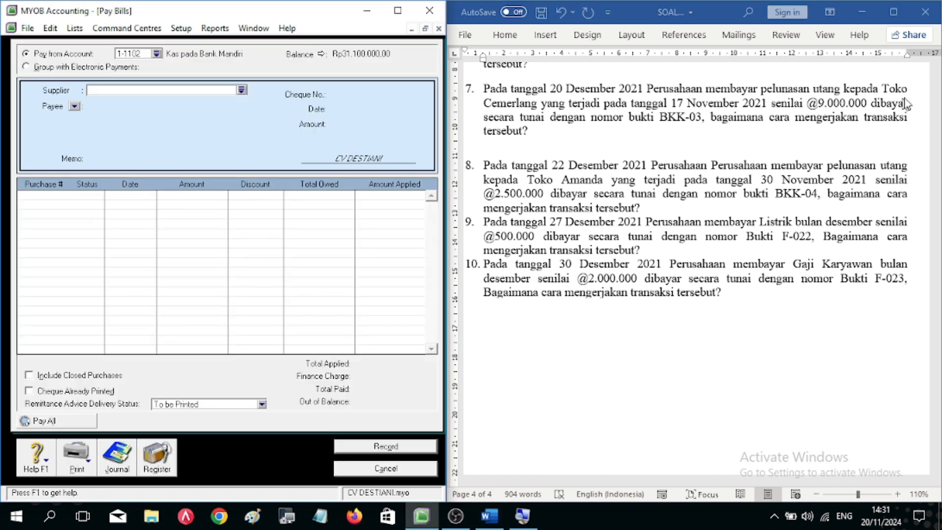
left_click(484, 103)
left_click_drag(484, 103, 538, 103)
left_click(240, 90)
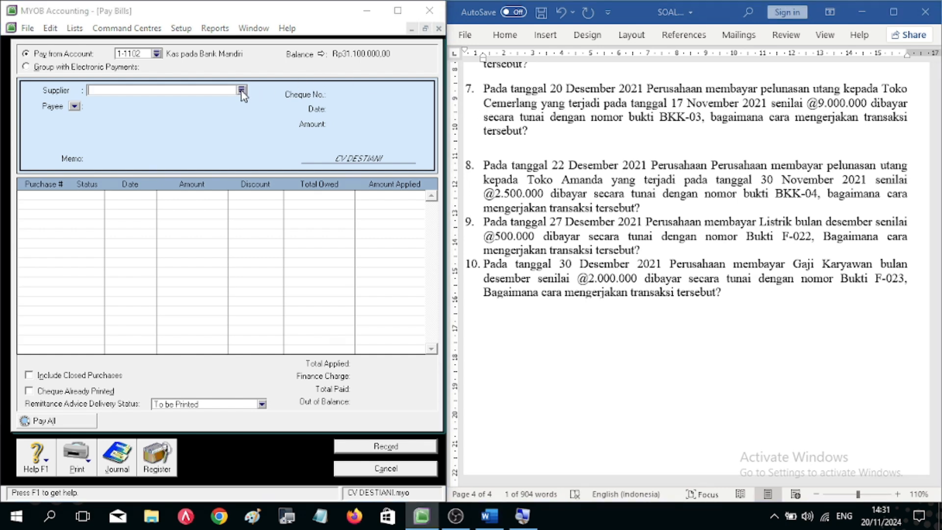
double_click(110, 204)
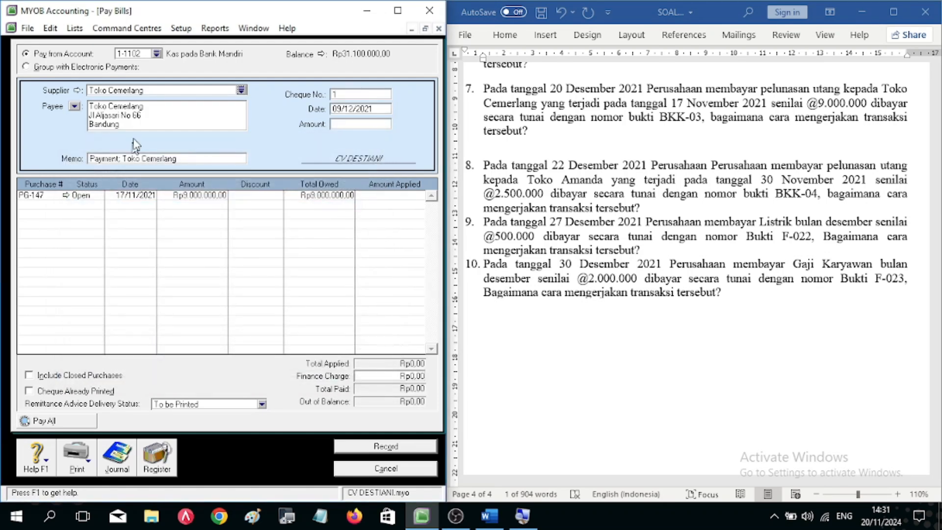
left_click(187, 157)
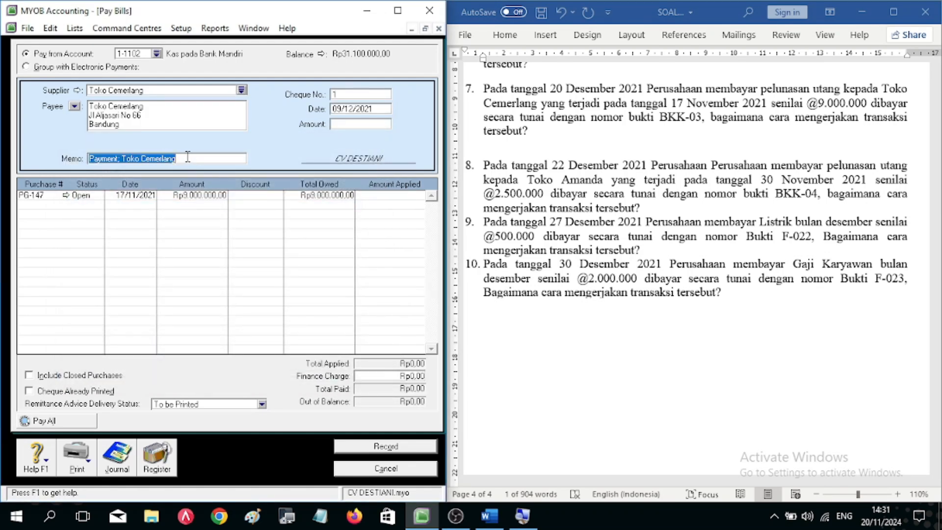
type("Pelunasan Utang")
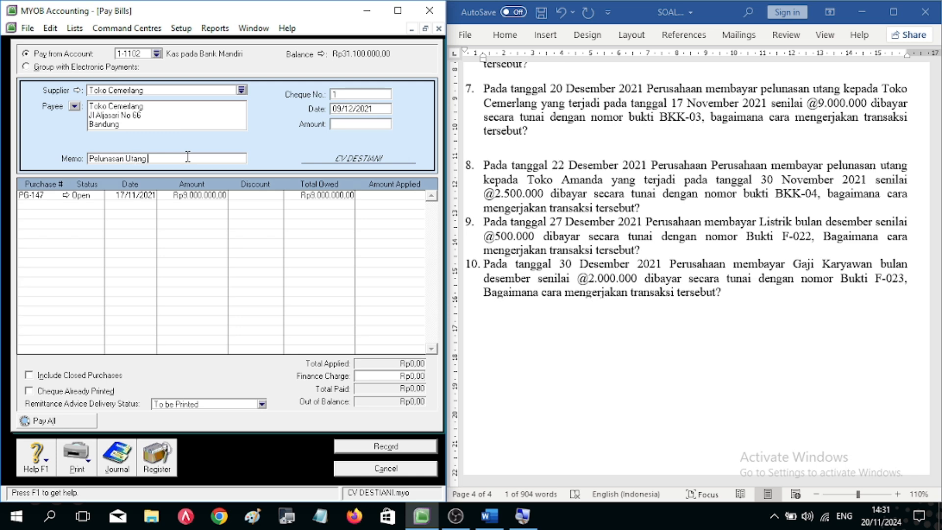
Step: Set the Toko Cemerlang payment's cheque number to BKK-03 and its date to 20/12/2021
left_click(373, 93)
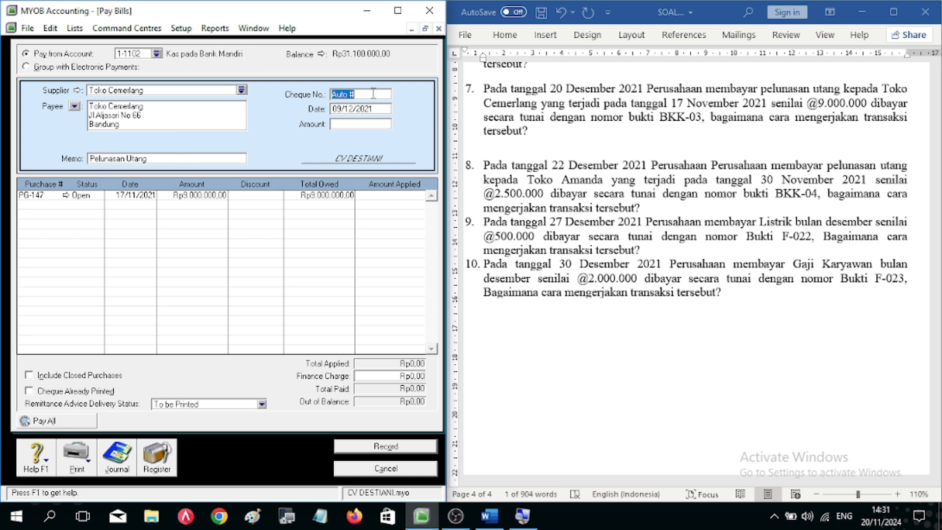
type("8")
key("Tab")
key("BackSpace")
key("BackSpace")
type("20")
key("Tab")
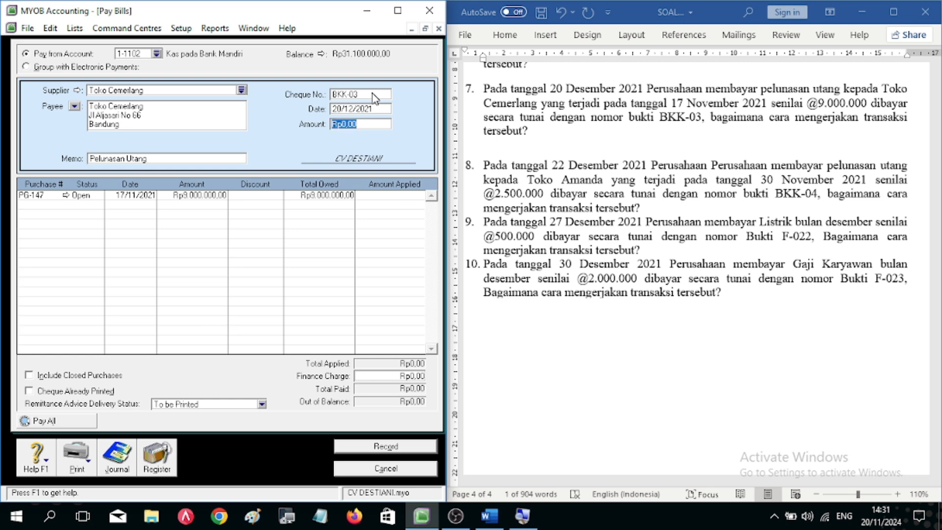
Step: Copy 9.000.000 from transaction 7 in the Word document into the payment's amount in MYOB
key("alt+Tab")
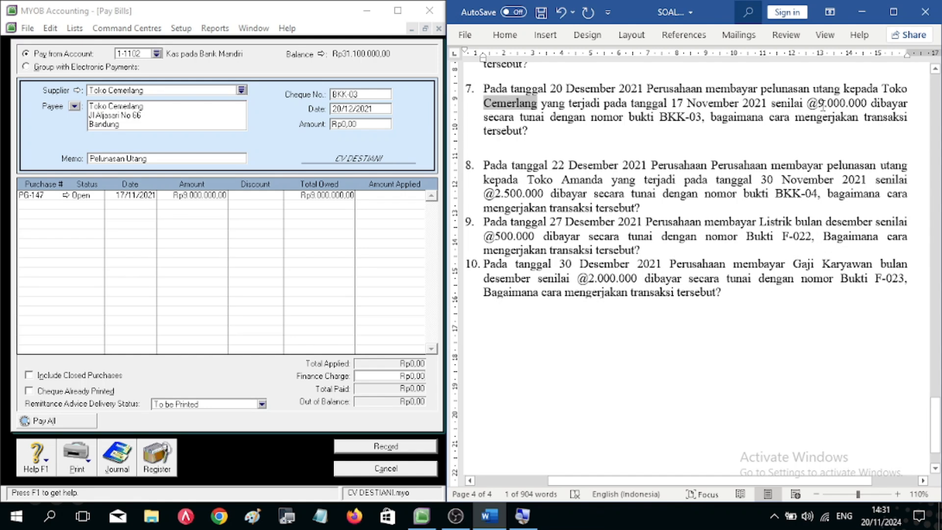
left_click_drag(819, 105, 866, 102)
key("ctrl+c")
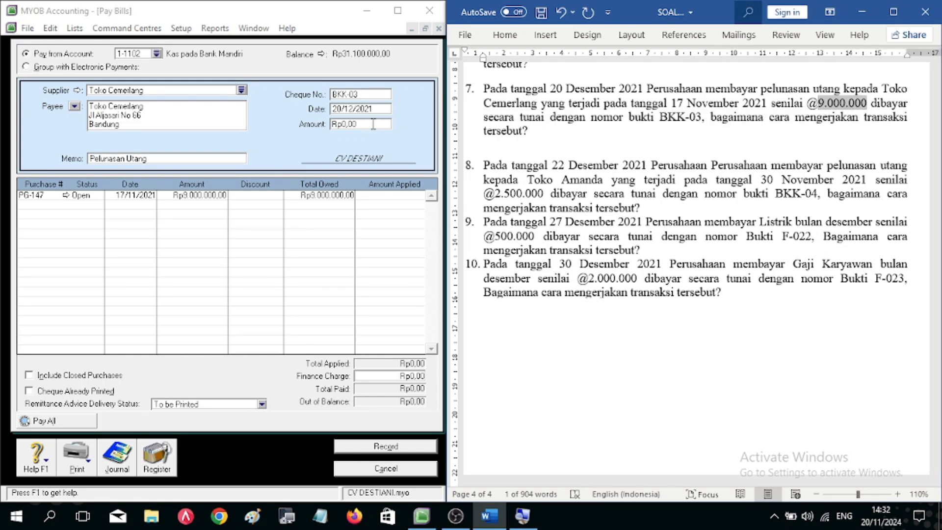
key("alt+Tab")
key("ctrl+v")
key("Tab")
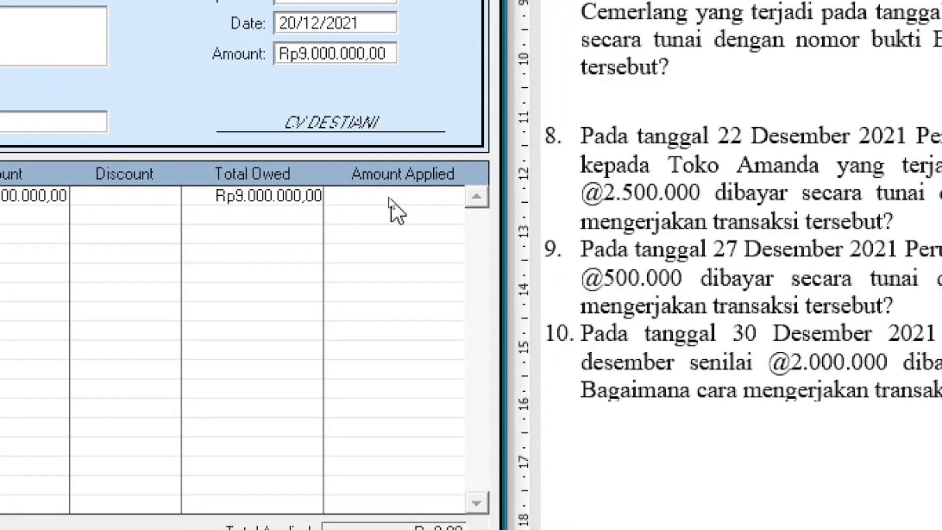
Step: Apply 9.000.000 to Toko Cemerlang's open purchase PG-147, record the payment and close the Pay Bills entry
left_click(393, 199)
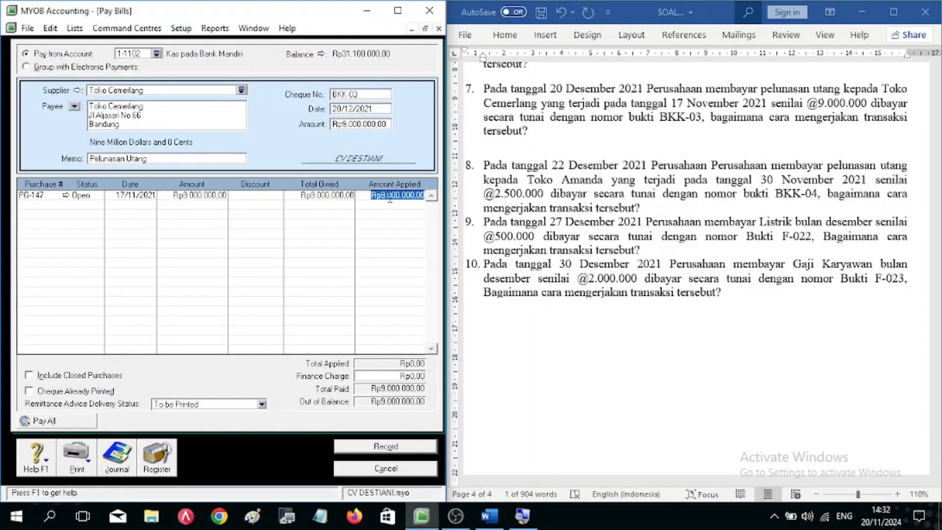
key("Tab")
left_click(368, 446)
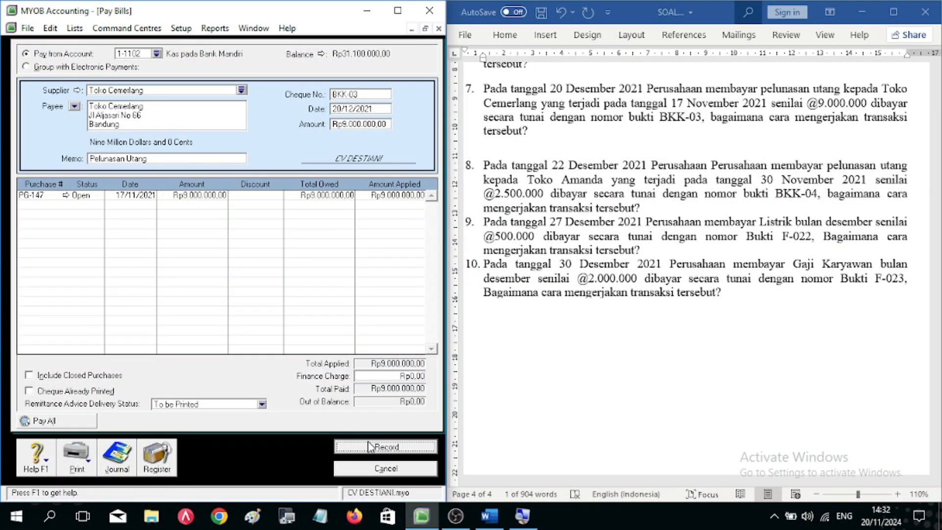
left_click(386, 470)
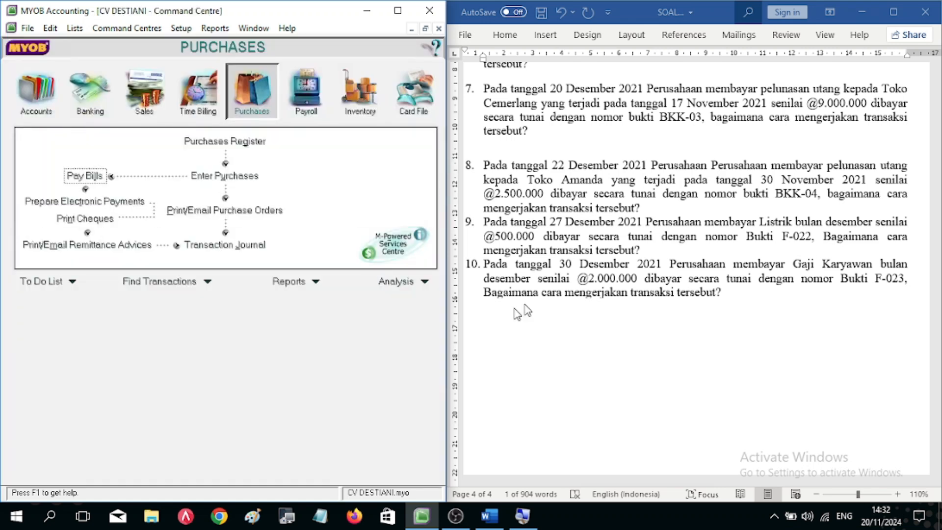
Step: In the Word document, insert a blank line after transaction 8 and delete the duplicated word "Perusahaan" from its first line
key("alt+Tab")
left_click(654, 209)
key("Return")
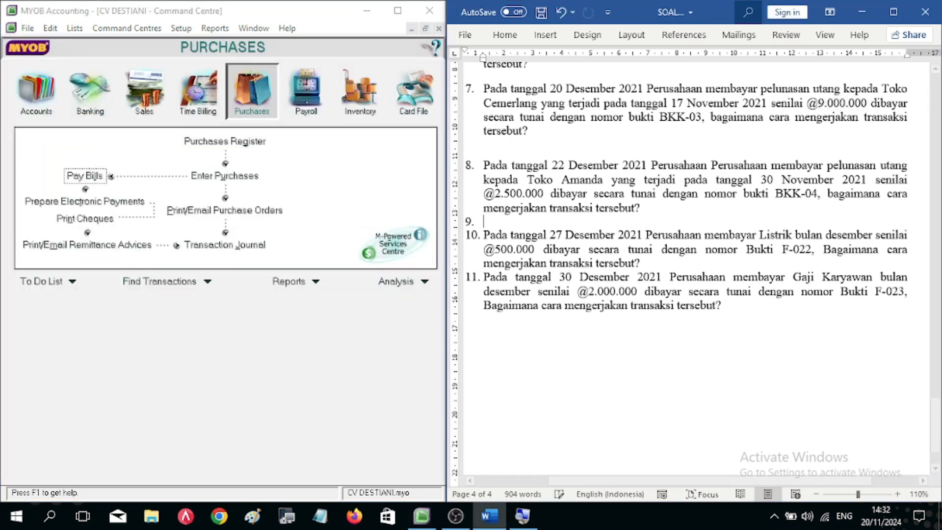
key("BackSpace")
scroll(579, 184, "down", 2)
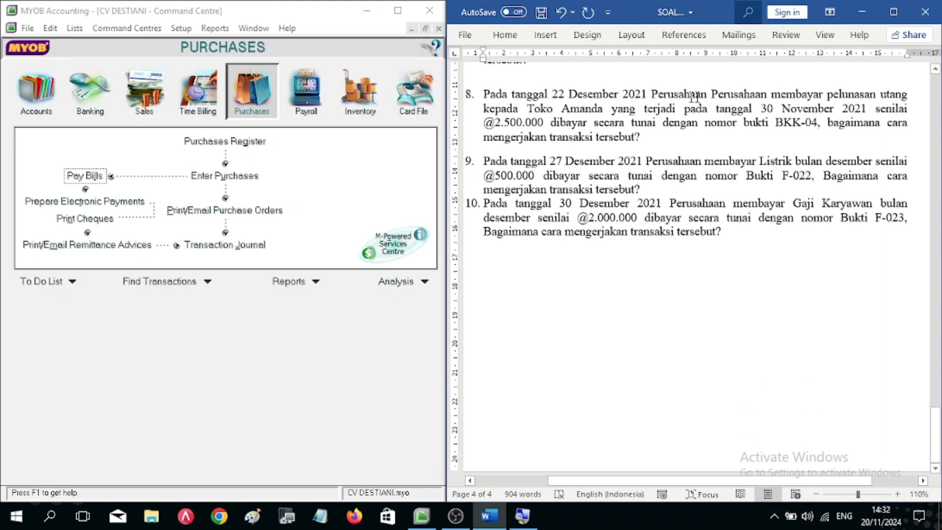
left_click_drag(709, 95, 652, 101)
key("BackSpace")
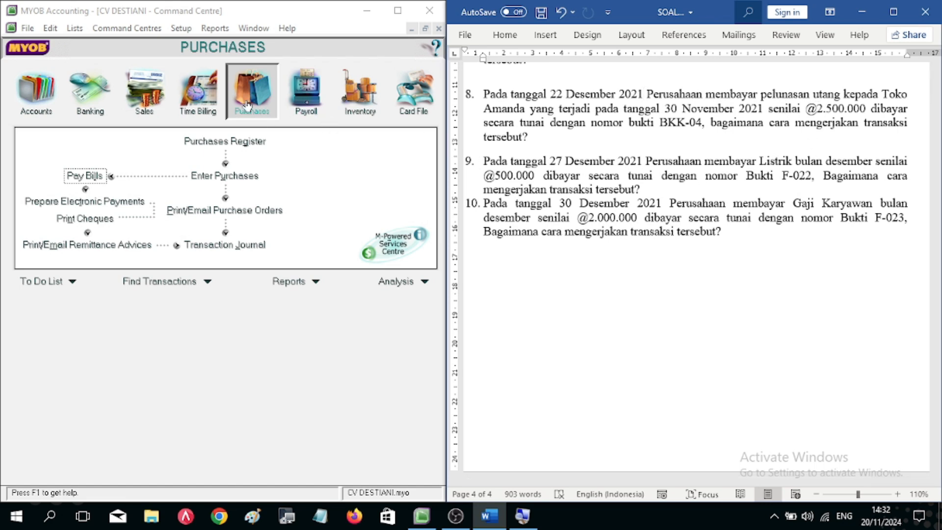
Step: Start a new Pay Bills entry in MYOB and choose Toko Amanda as the supplier
left_click(91, 177)
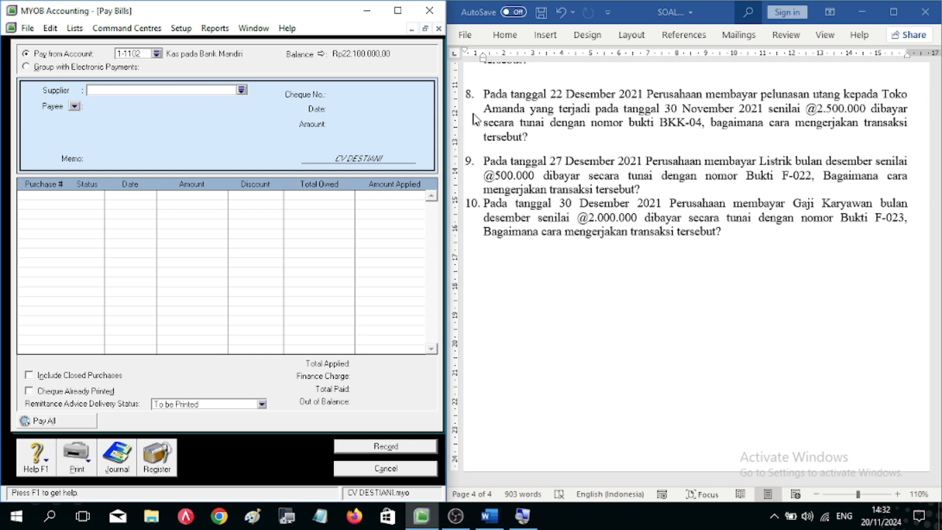
left_click(489, 113)
left_click_drag(481, 108, 526, 108)
left_click(241, 91)
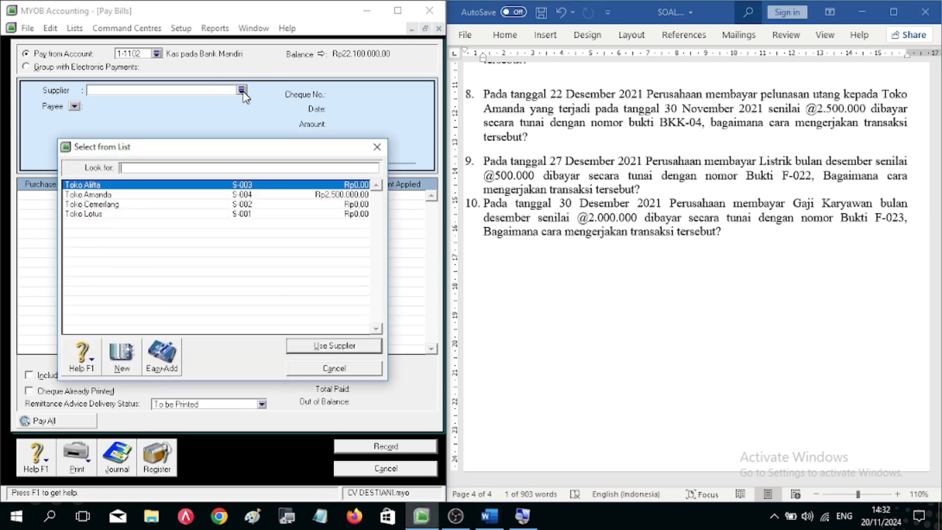
double_click(106, 195)
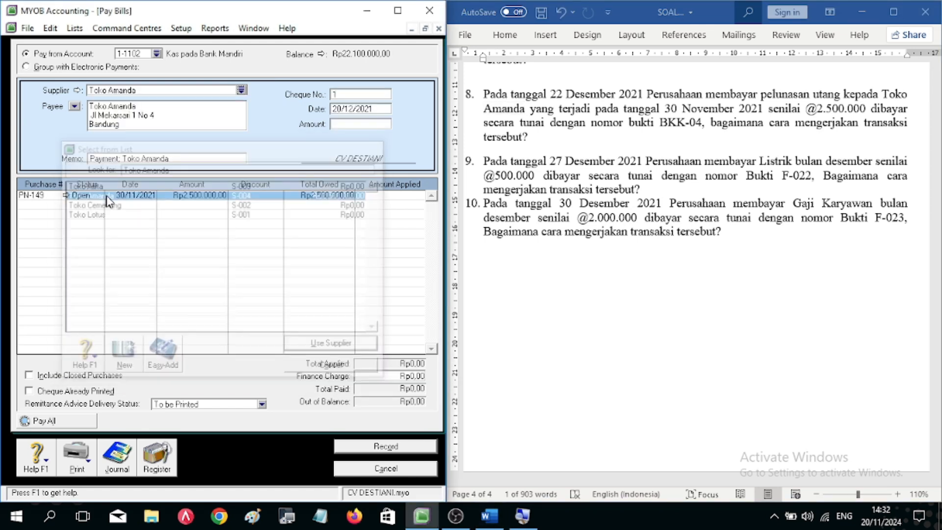
Step: Replace the Toko Amanda payment's memo with "Pelunasan Utang"
left_click(166, 159)
type("pELUNA")
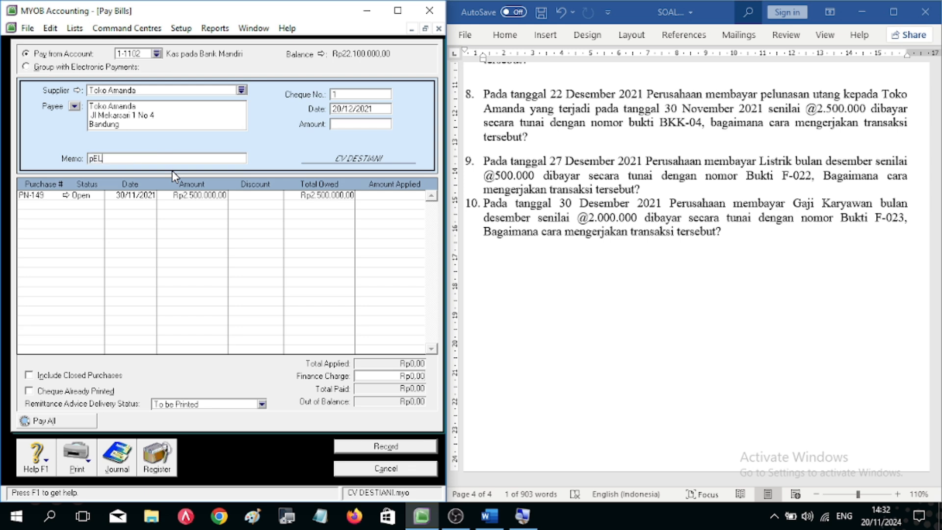
type("SAN")
key("BackSpace")
key("BackSpace")
key("BackSpace")
key("BackSpace")
key("BackSpace")
key("BackSpace")
key("BackSpace")
key("BackSpace")
key("BackSpace")
type("Pelunasan Utang")
Step: Set the Toko Amanda payment's cheque number to BKK-04 and its date to 22/12/2021
key("Tab")
type("BKK")
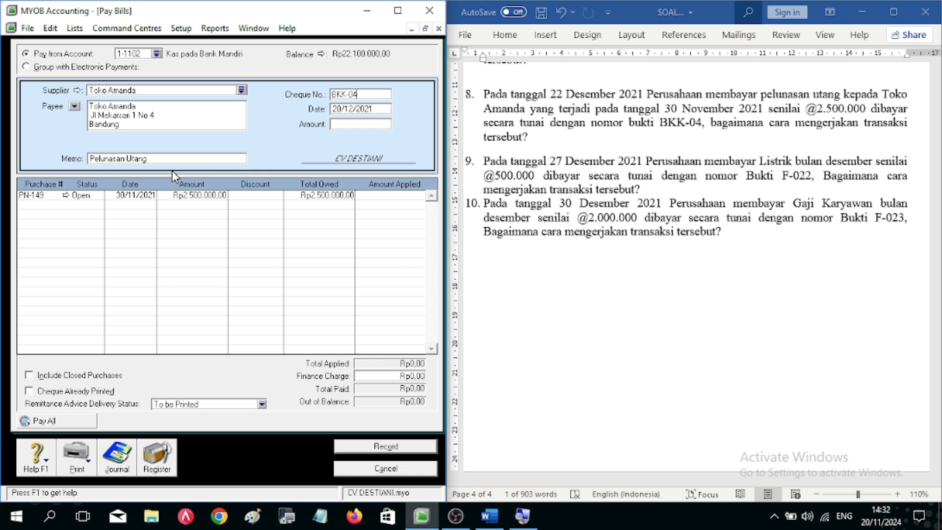
key("Tab")
key("End")
key("Home")
key("Right")
key("Delete")
type("2")
key("Tab")
Step: Set the Toko Amanda payment's amount to 2.500.000, as given in transaction 8
left_click(835, 129)
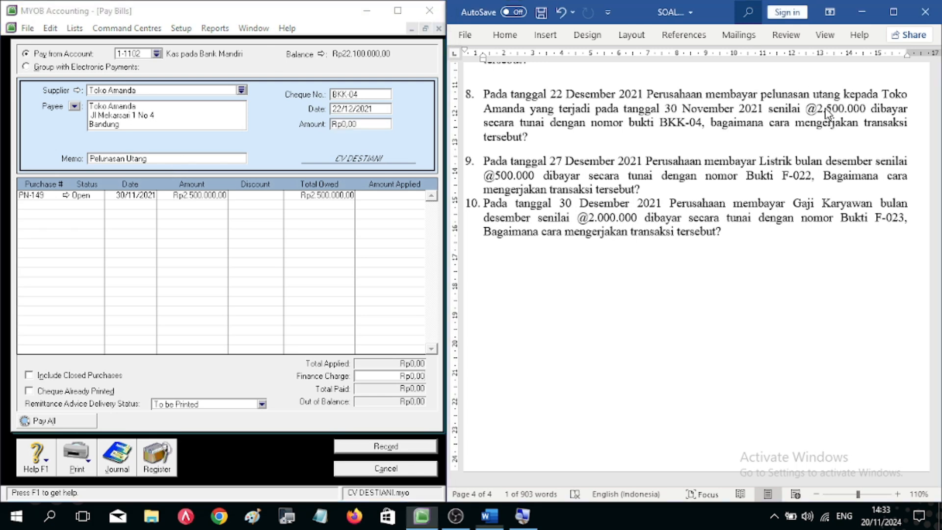
double_click(818, 111)
left_click(293, 137)
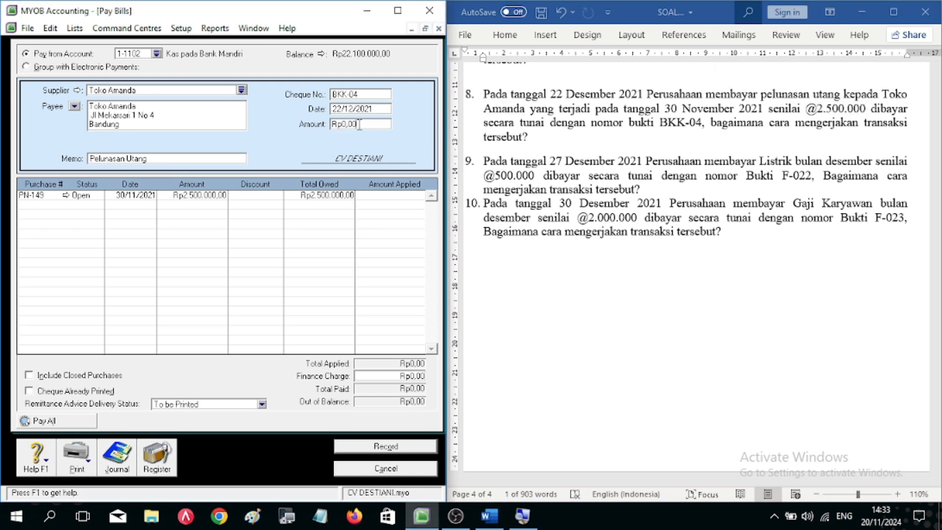
type("2500000")
key("Tab")
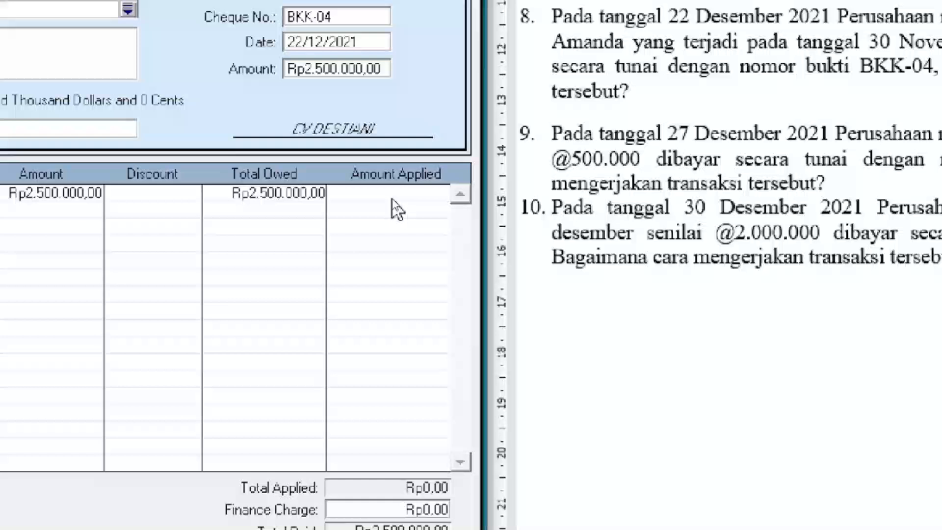
Step: Apply 2.500.000 to Toko Amanda's open purchase PN-149, record the payment and close the Pay Bills entry
left_click(394, 196)
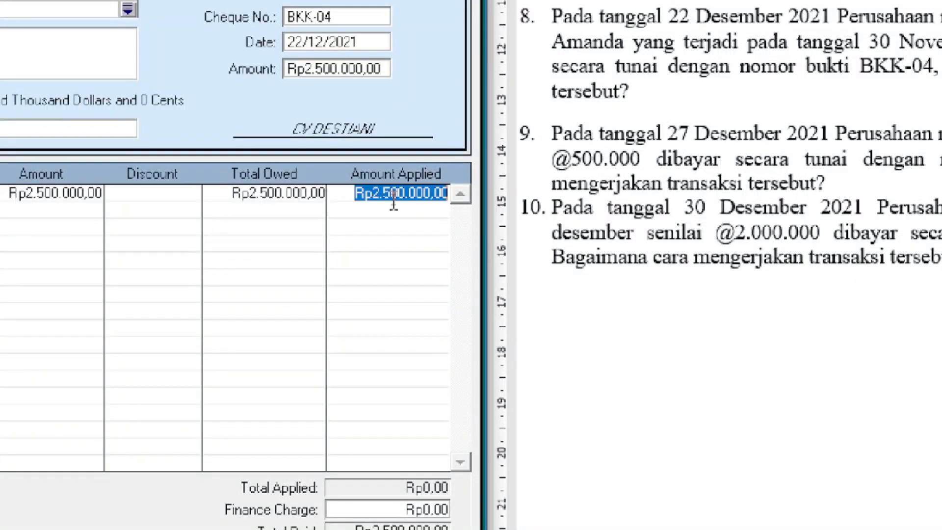
key("Tab")
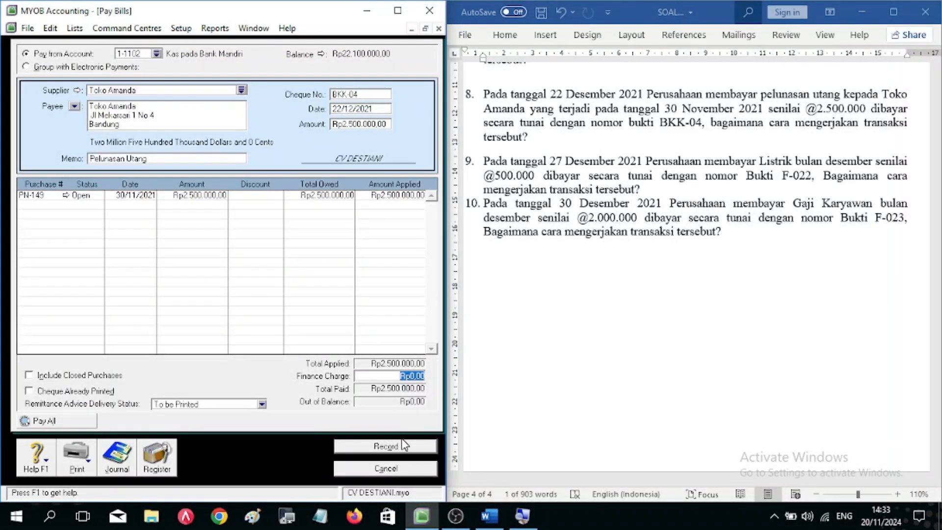
left_click(403, 446)
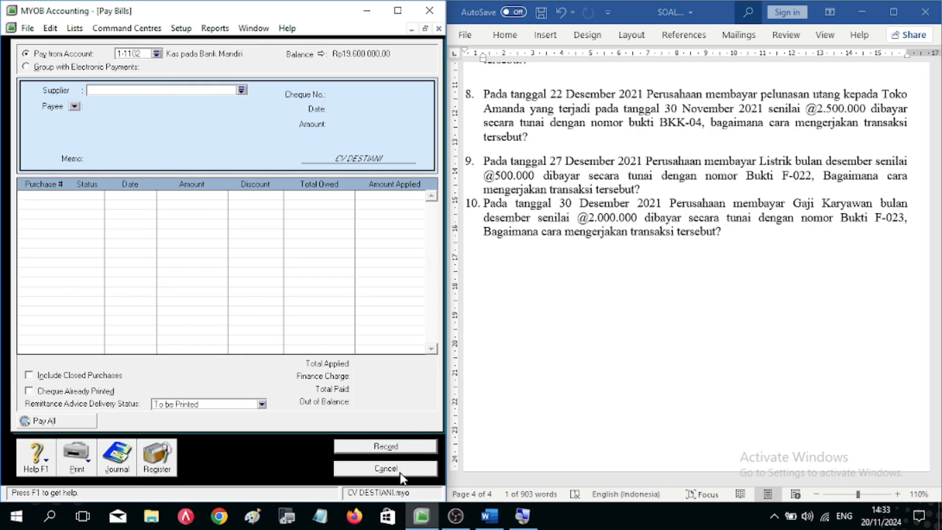
left_click(402, 469)
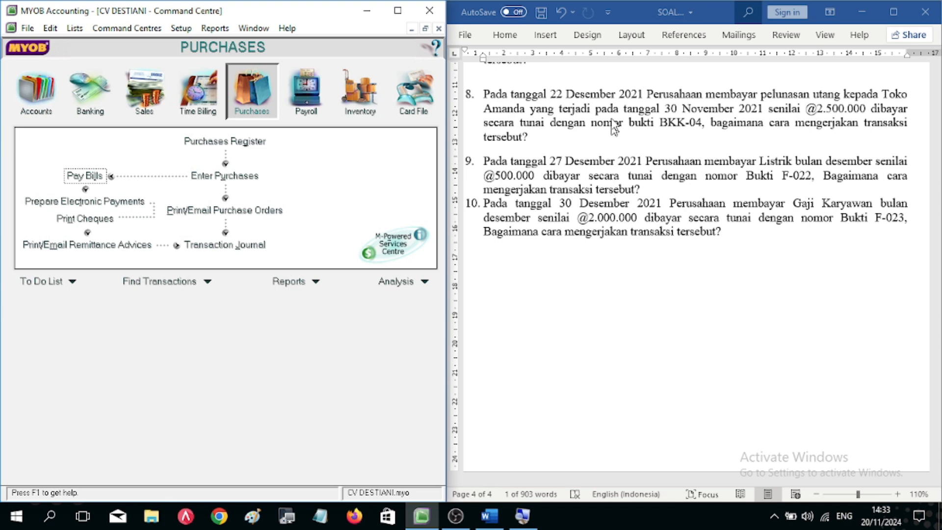
Step: Insert a blank line between transactions 9 and 10 in the Word document
left_click(660, 189)
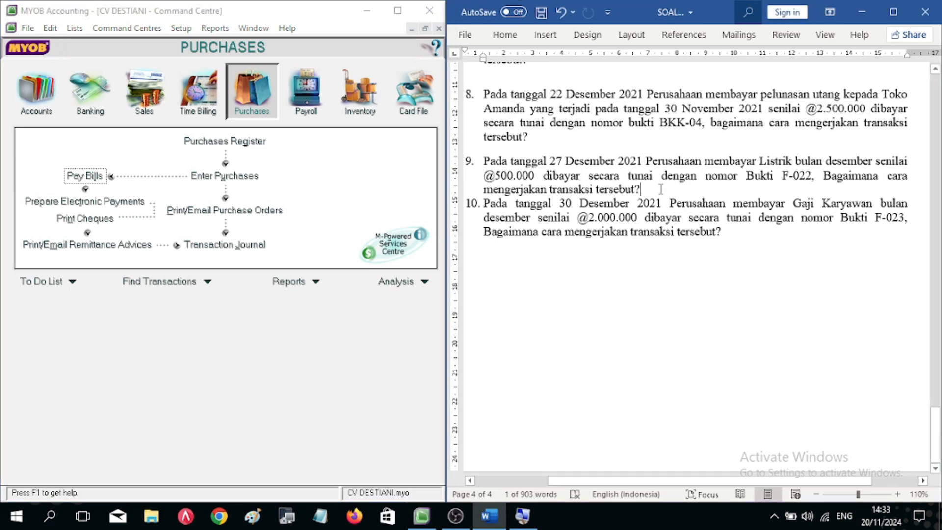
key("Return")
key("BackSpace")
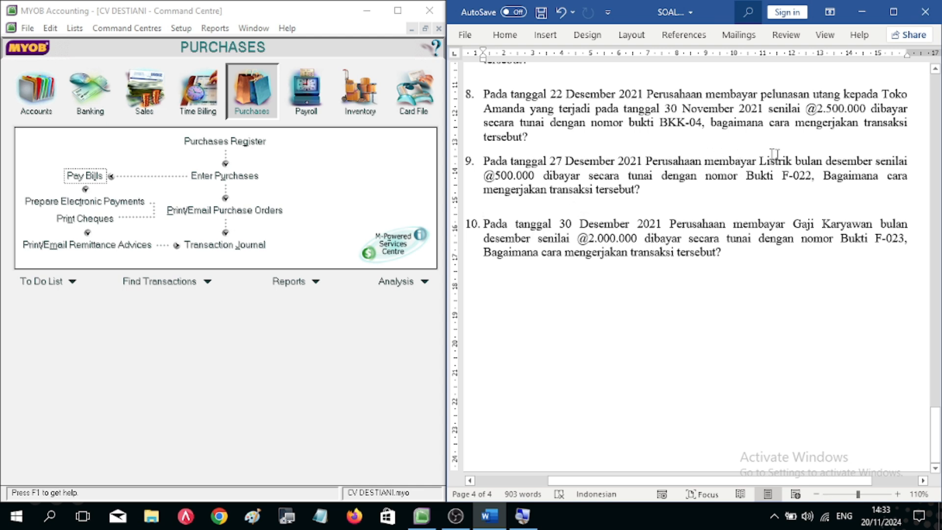
Step: Find the December electricity payment in transaction 9 and start a new Spend Money entry in MYOB for it
left_click_drag(800, 157, 709, 160)
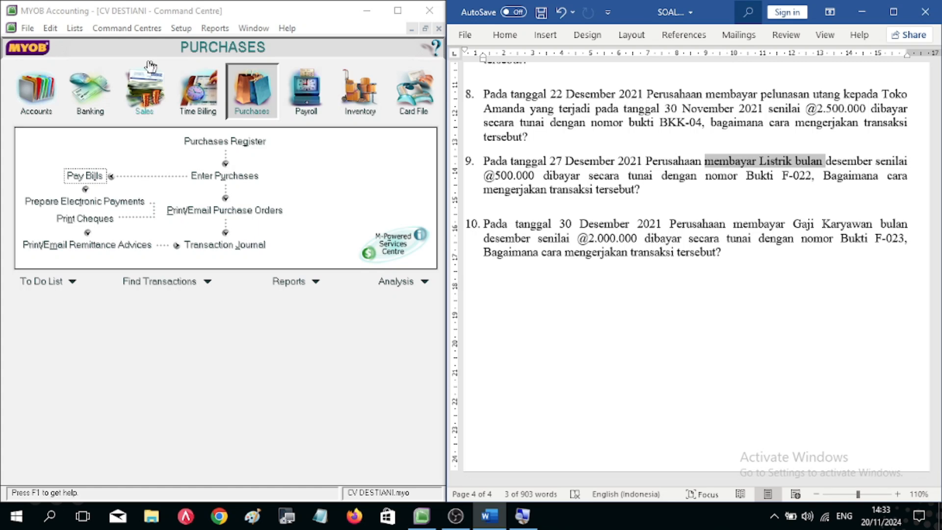
left_click(95, 90)
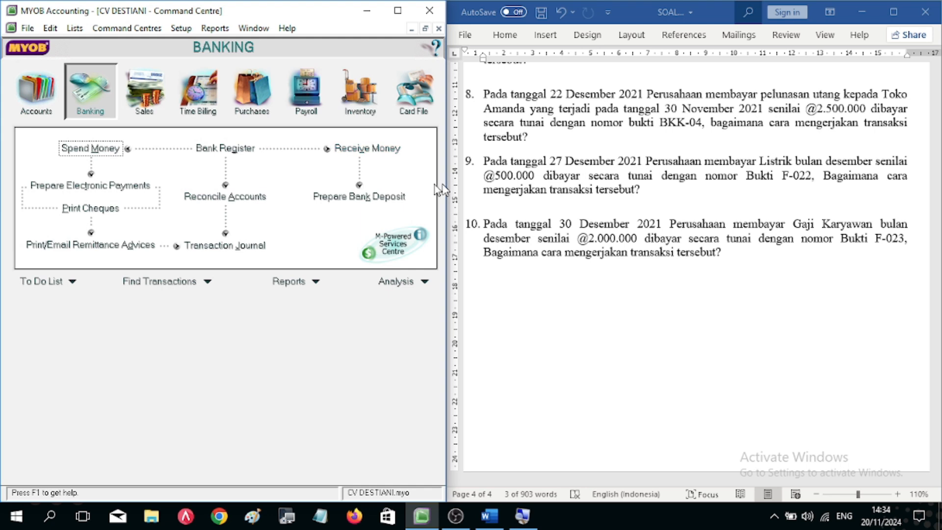
left_click(579, 216)
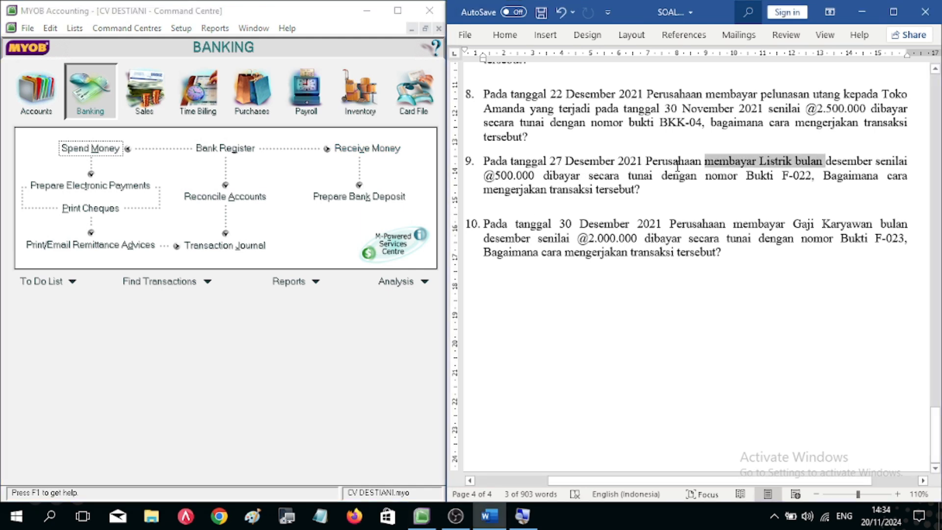
left_click(737, 173)
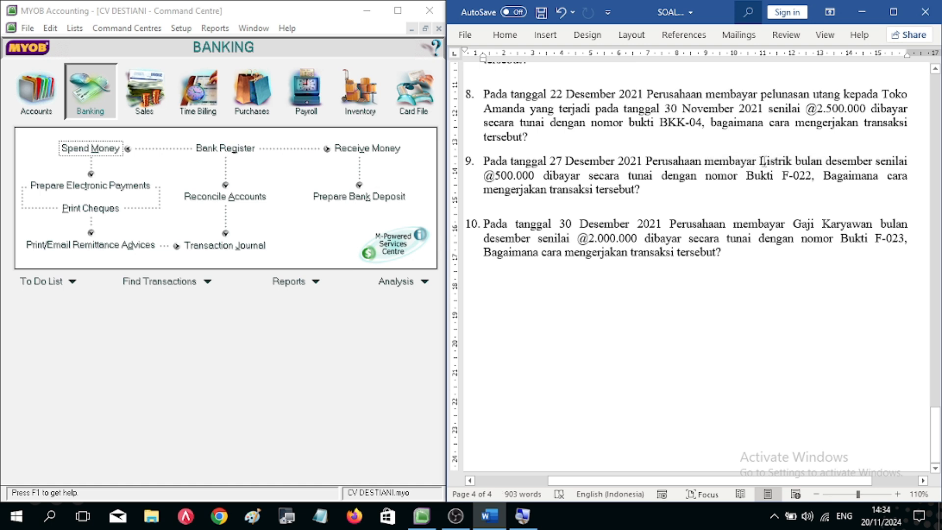
left_click_drag(760, 161, 793, 164)
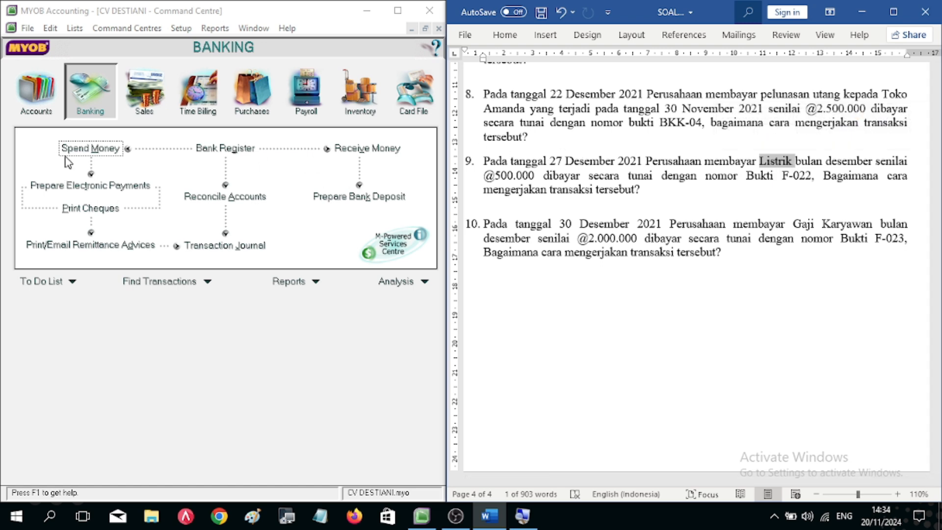
left_click(84, 153)
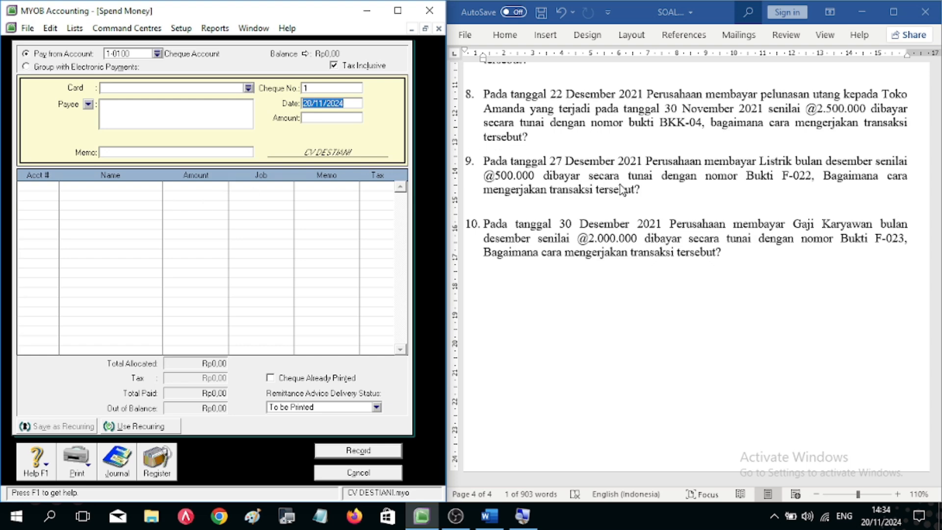
Step: Check the accounting information in the Word document for which cash account Spend Money payments under and over 1.000.000 must use
scroll(622, 190, "up", 20)
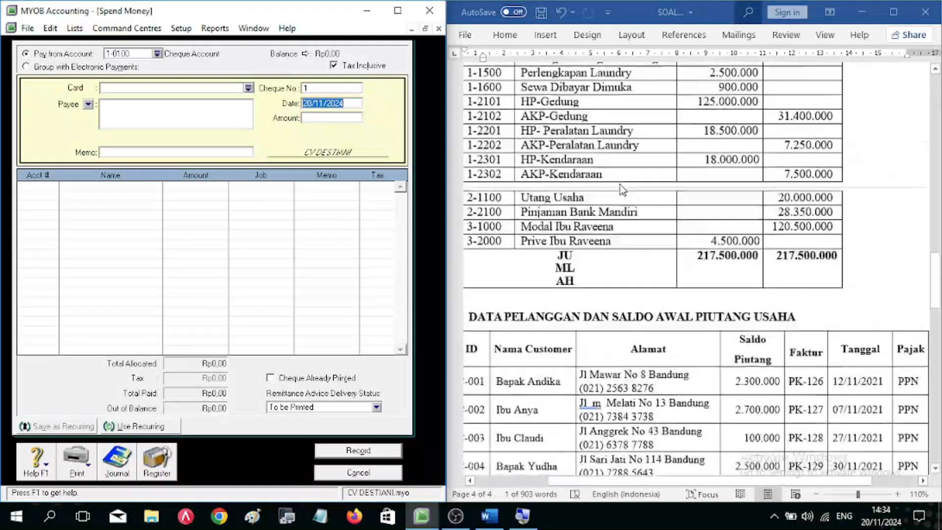
scroll(622, 190, "up", 18)
scroll(622, 190, "down", 3)
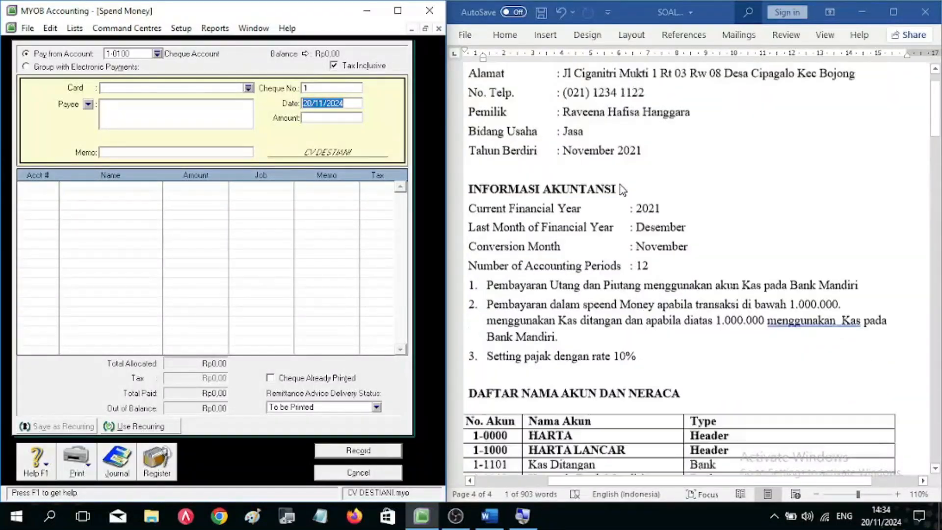
scroll(622, 190, "up", 1)
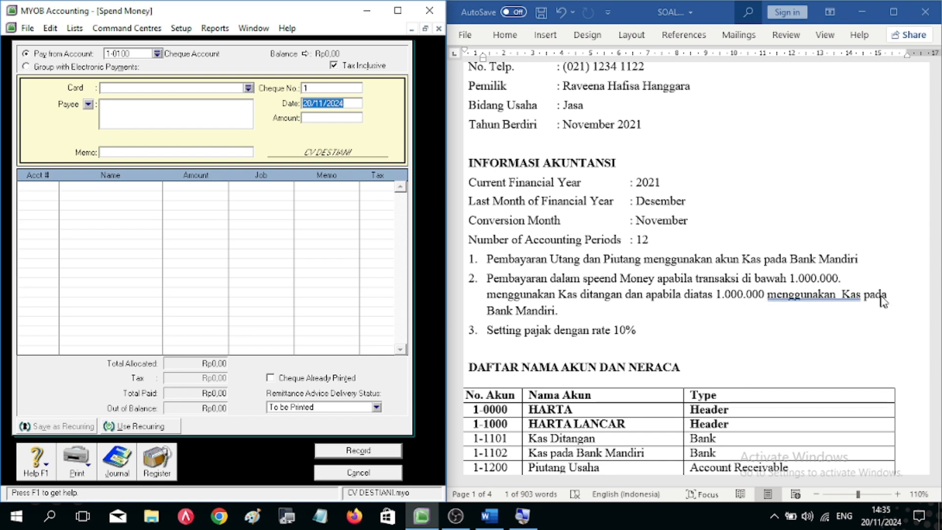
left_click_drag(542, 317, 474, 279)
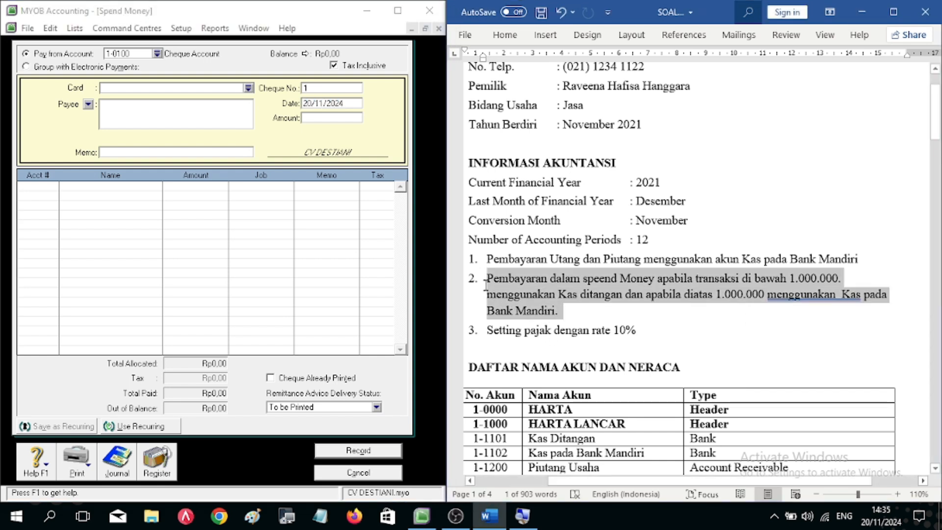
scroll(660, 333, "down", 15)
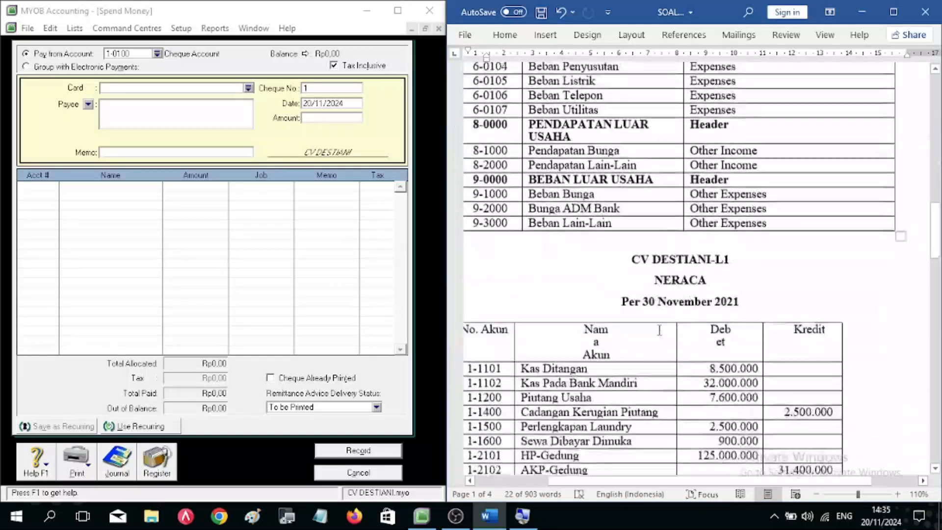
scroll(659, 334, "down", 20)
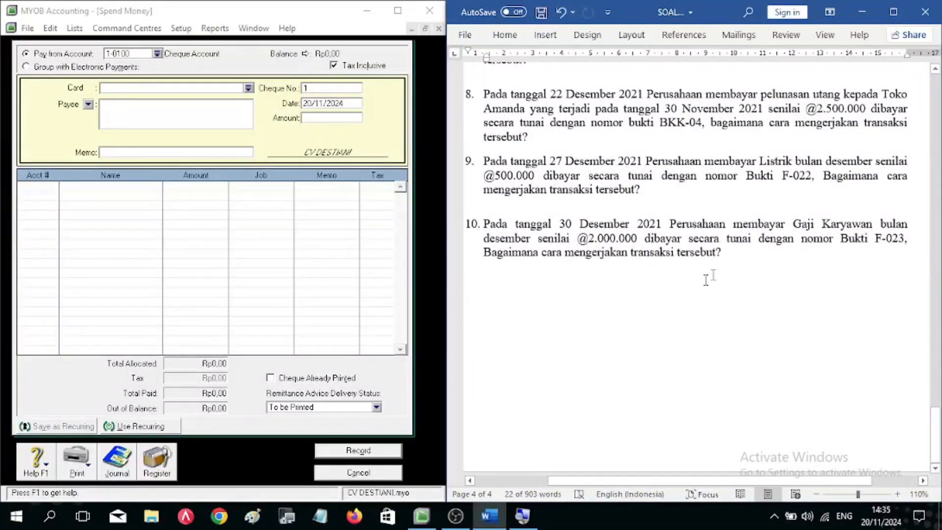
Step: Pay the 500.000 electricity bill of transaction 9 from account 1-1101 Kas Ditangan
left_click_drag(494, 175, 535, 178)
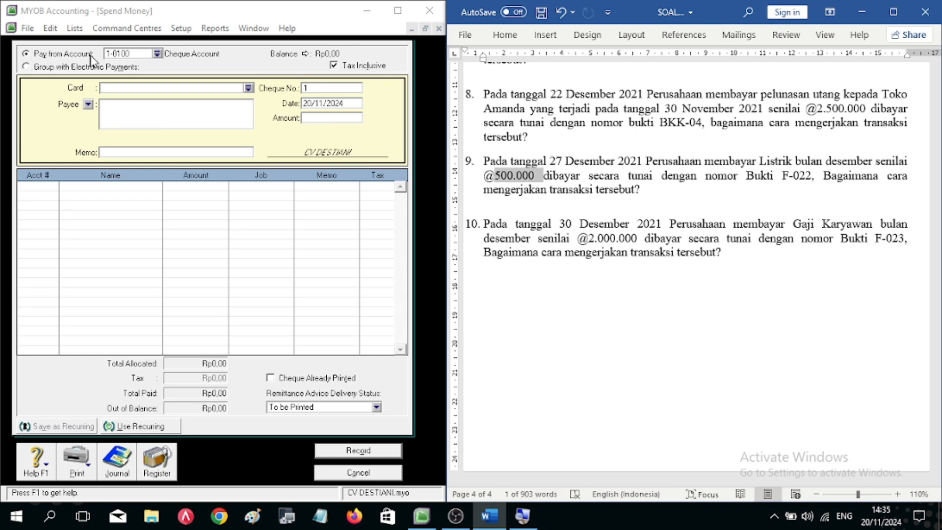
left_click(156, 55)
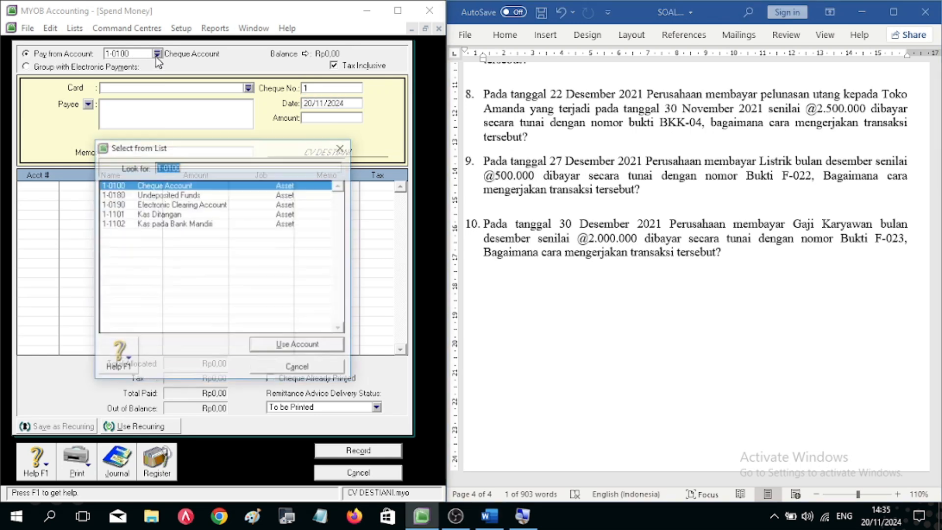
left_click(161, 216)
double_click(161, 217)
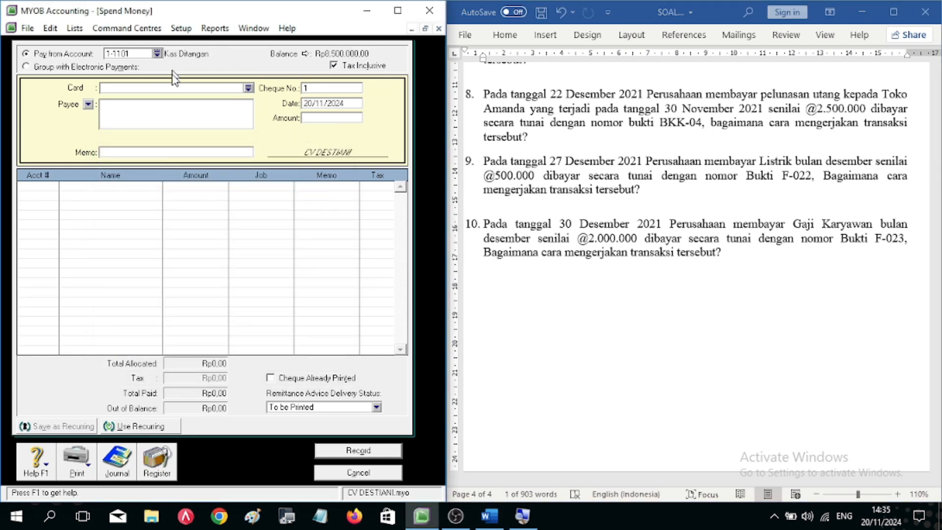
Step: Give the electricity payment the memo "Pembayaran Listrik" and the cheque number F-022
left_click(121, 157)
type("Pembayaran Listrik")
left_click(308, 89)
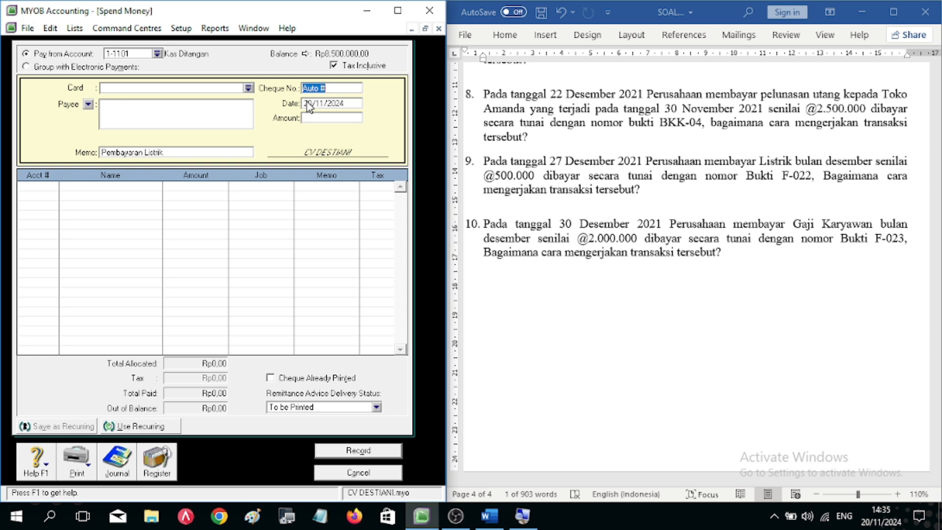
type("F-022")
Step: Set the electricity payment's date to 27/12/2021 and its amount to 500.000
key("Tab")
type("20/11/2024")
key("BackSpace")
type("1")
key("Left")
key("BackSpace")
type("2")
key("BackSpace")
type("7")
type("500000")
key("Tab")
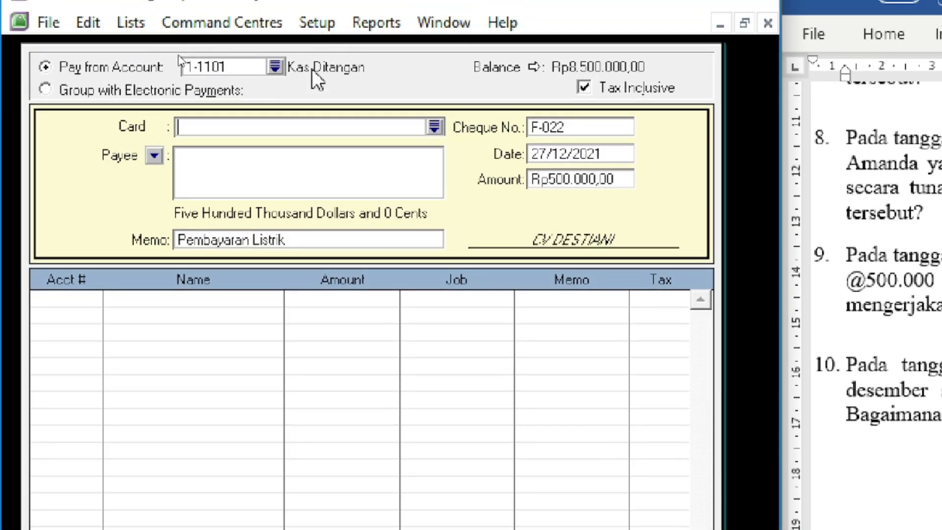
Step: Allocate the electricity payment to account 6-0105 Beban Listrik, record it and close the Spend Money entry
left_click(63, 300)
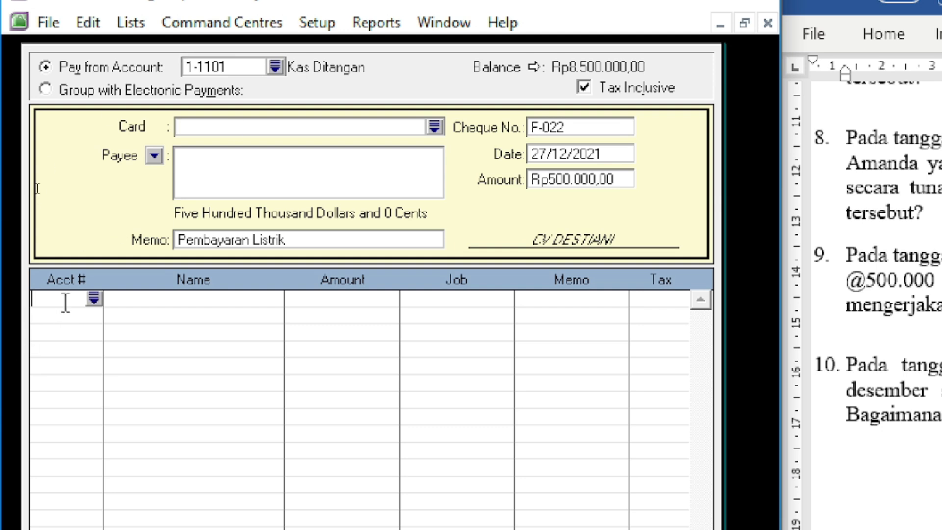
left_click(95, 299)
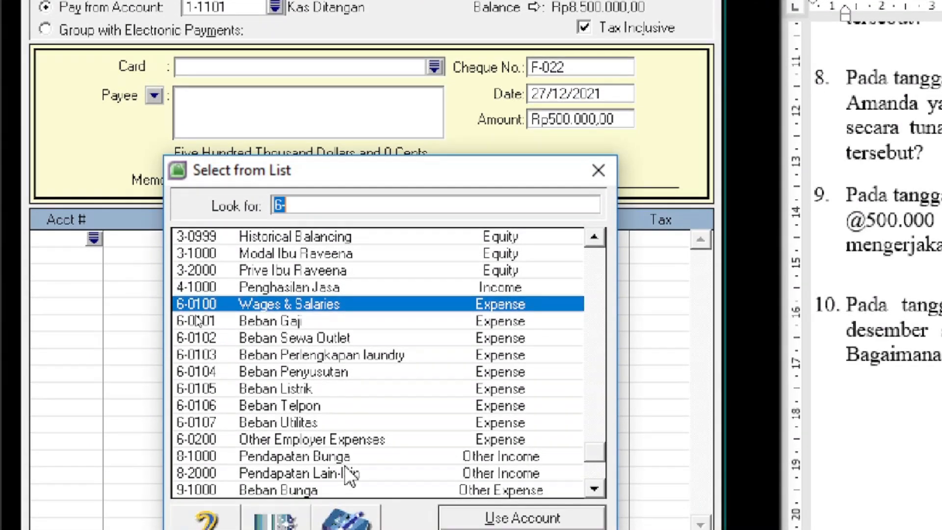
double_click(279, 385)
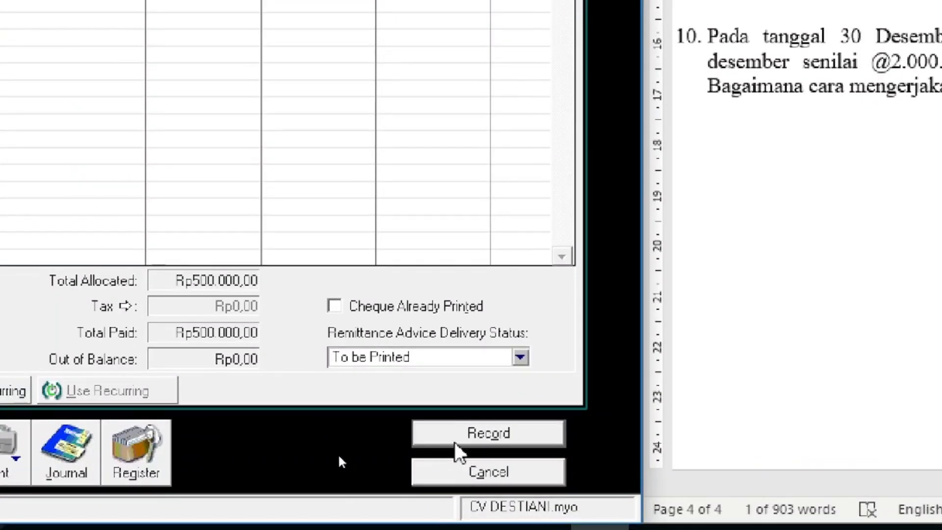
left_click(543, 513)
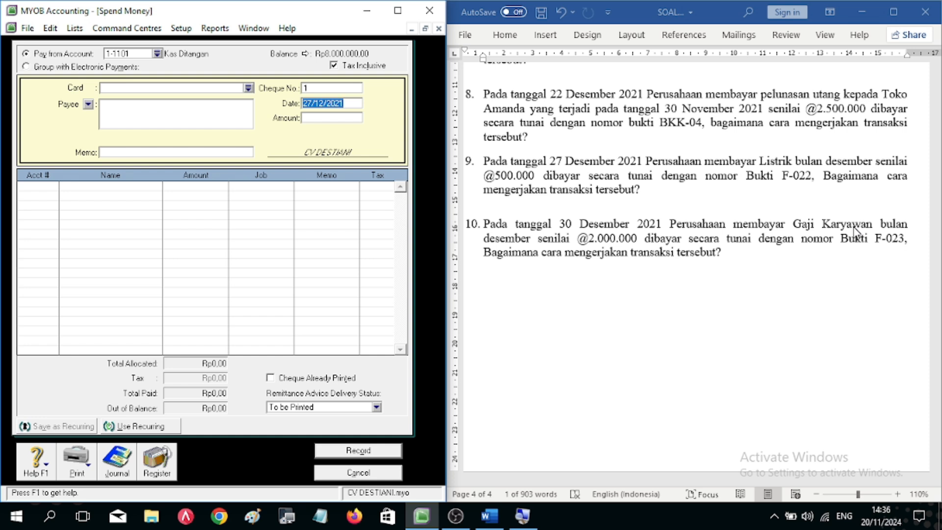
left_click(390, 473)
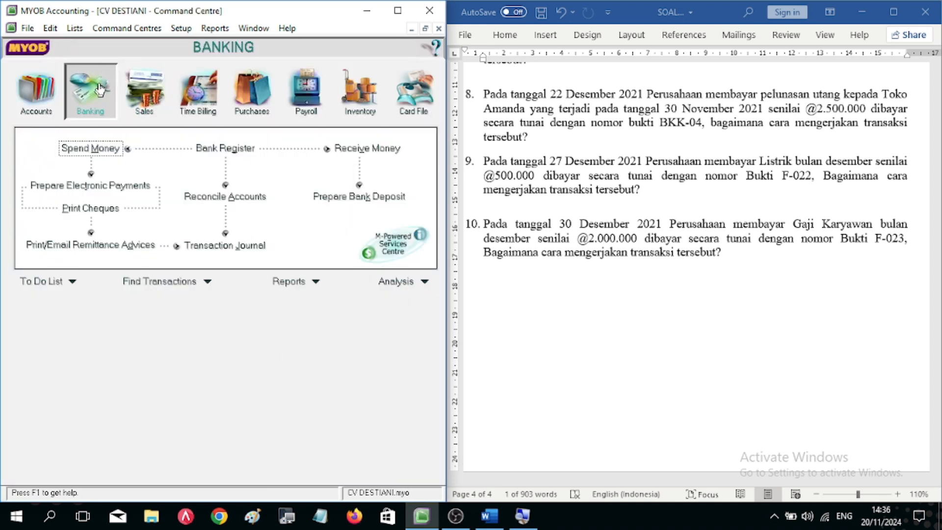
Step: Start a new Spend Money entry for transaction 10, paid from account 1-1102 Kas pada Bank Mandiri
left_click(78, 148)
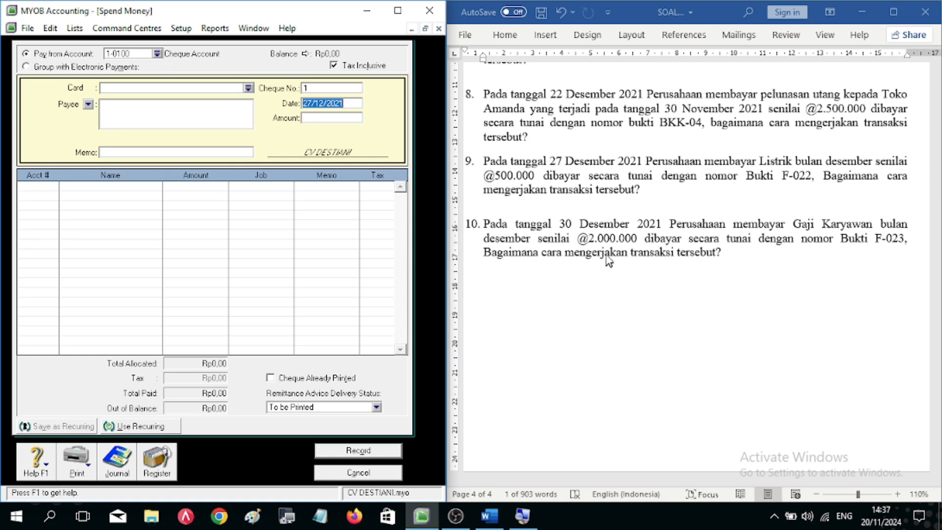
left_click(591, 239)
left_click_drag(589, 238, 643, 239)
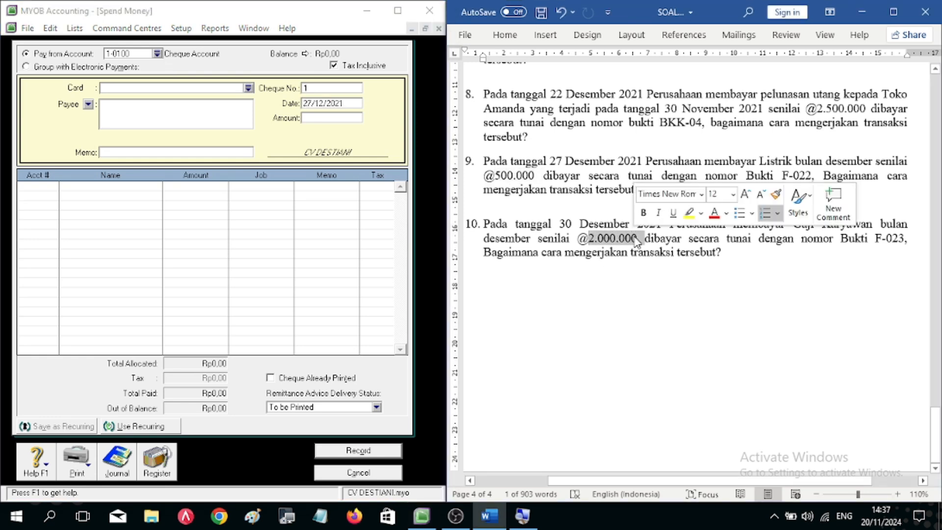
left_click(157, 53)
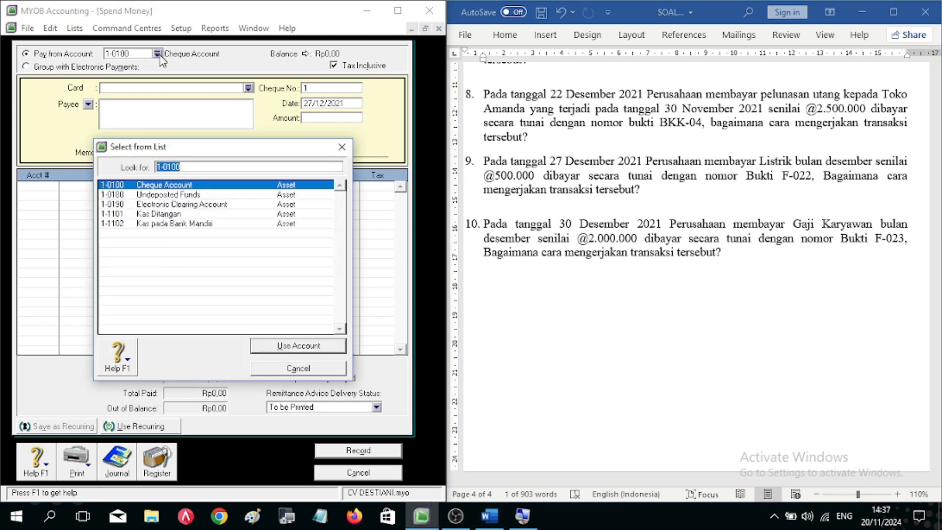
double_click(199, 225)
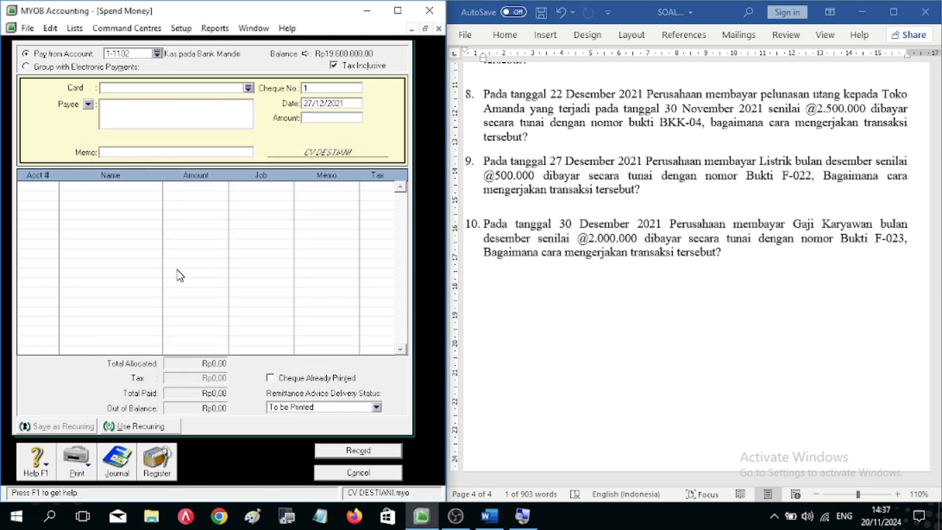
Step: Give the salary payment the memo "Pembayaran Gaji" and the cheque number F-023
left_click(132, 152)
type("Pembayaran Gaji")
left_click(315, 88)
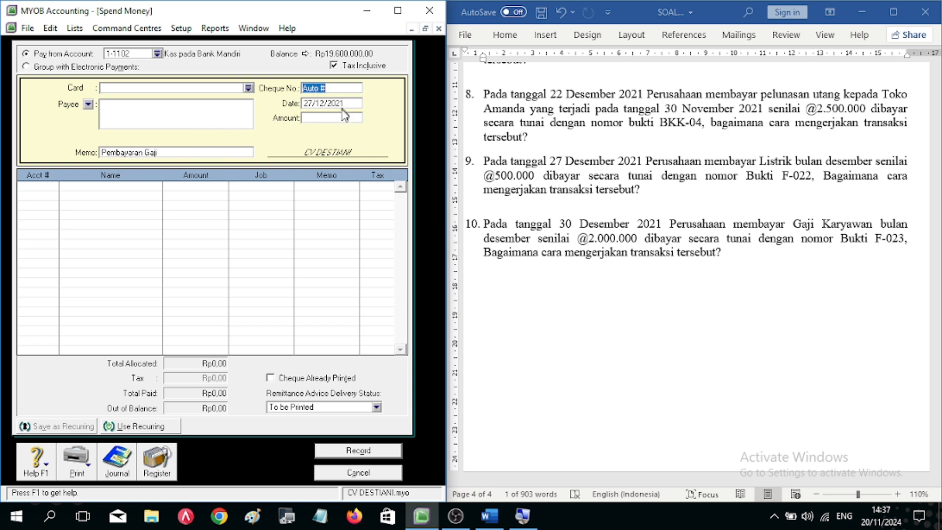
type("F-023")
Step: Set the salary payment's date to 30/12/2021 and its amount to 2.000.000
left_click(313, 103)
key("BackSpace")
key("BackSpace")
type("30")
key("Tab")
type("2000000")
key("Tab")
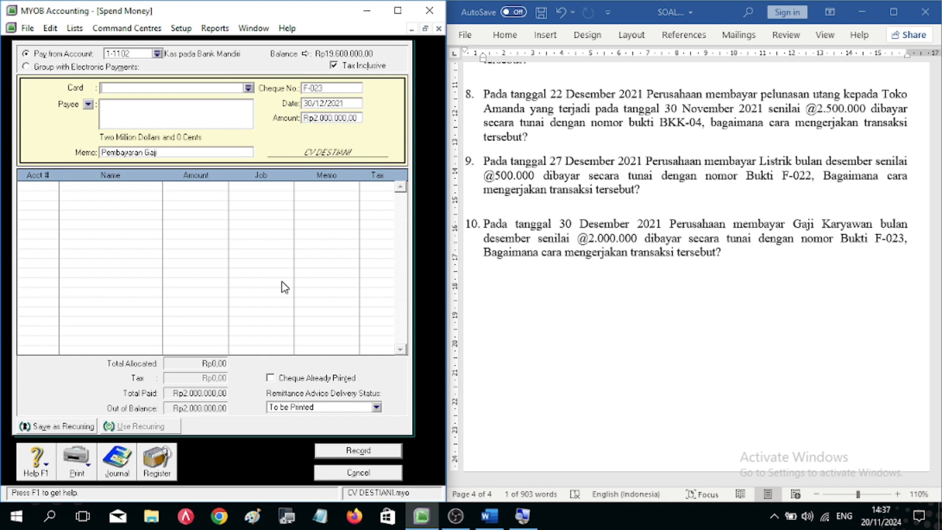
Step: Extend the salary payment's memo to "Pembayaran Gaji karyawan Blan Desember"
left_click(167, 153)
type("kARYAWAN bU;A")
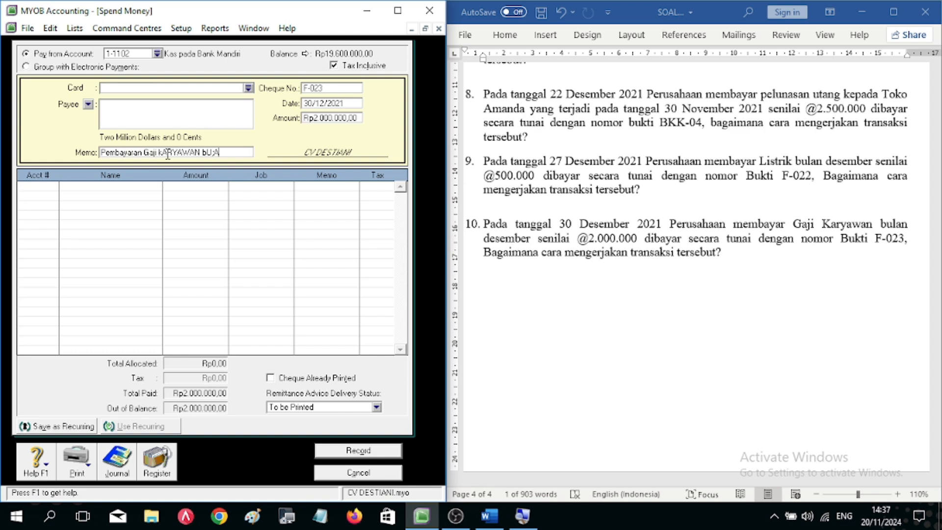
key("BackSpace")
key("BackSpace")
key("BackSpace")
key("BackSpace")
key("BackSpace")
key("BackSpace")
key("BackSpace")
key("BackSpace")
key("BackSpace")
key("BackSpace")
type("aryawan Blan Desember")
Step: Allocate the salary payment to account 6-0101 Beban Gaji, record it and close the Spend Money entry
left_click(26, 188)
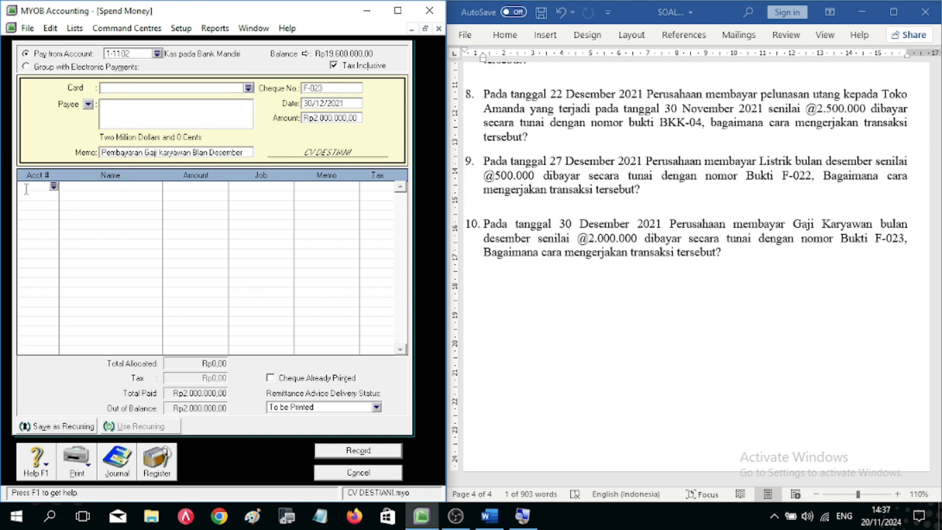
left_click(54, 187)
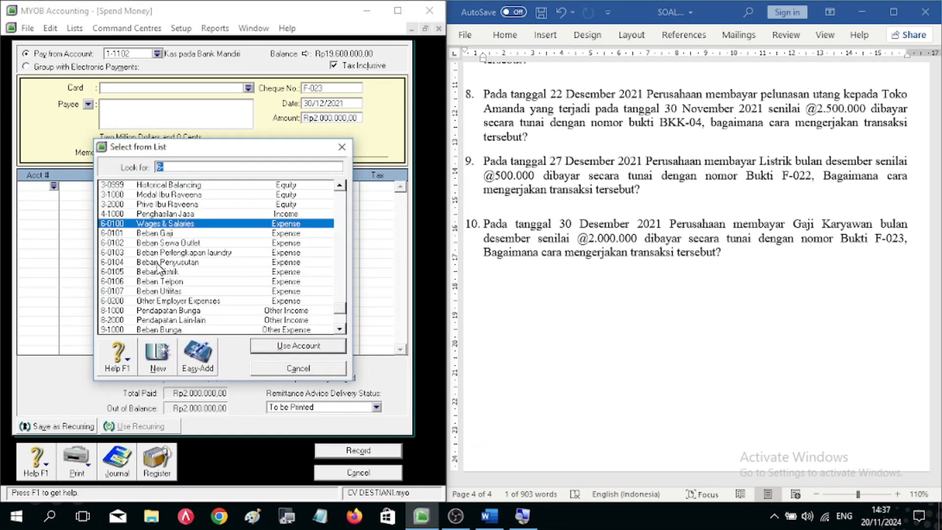
double_click(166, 233)
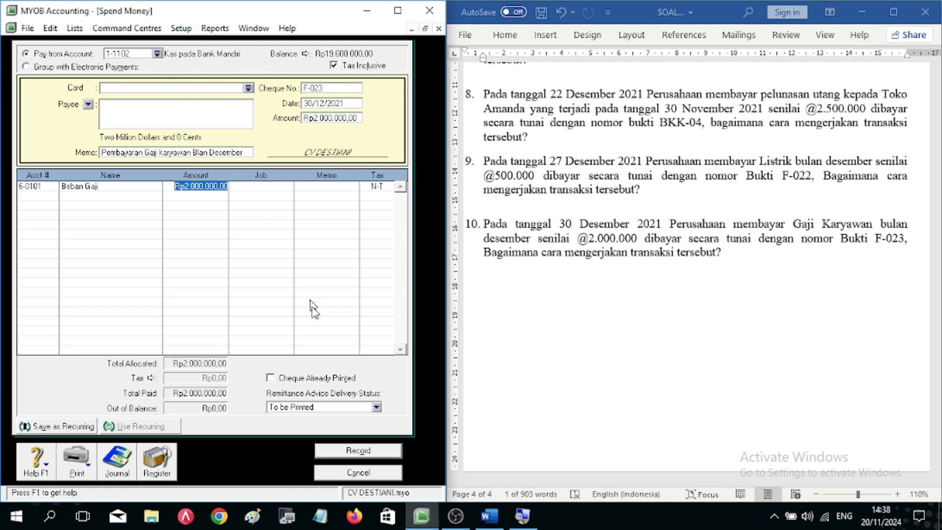
left_click(388, 450)
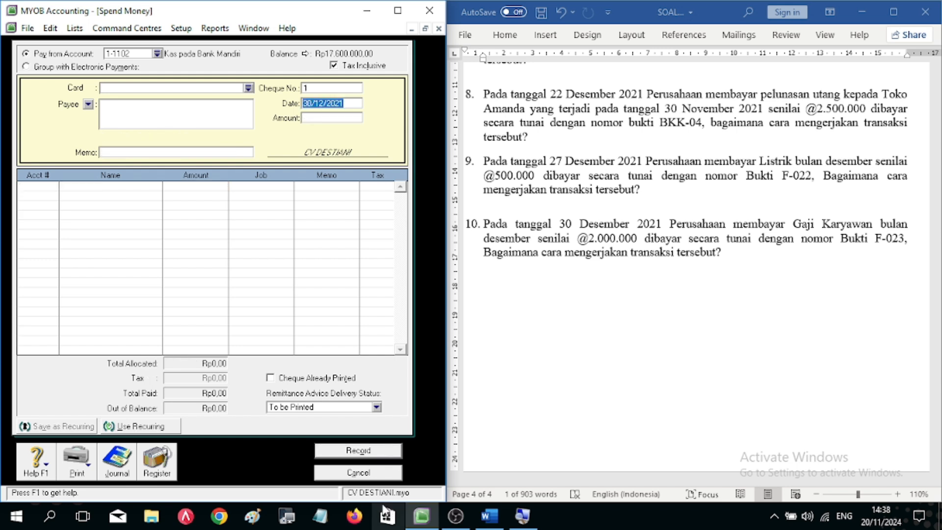
left_click(359, 473)
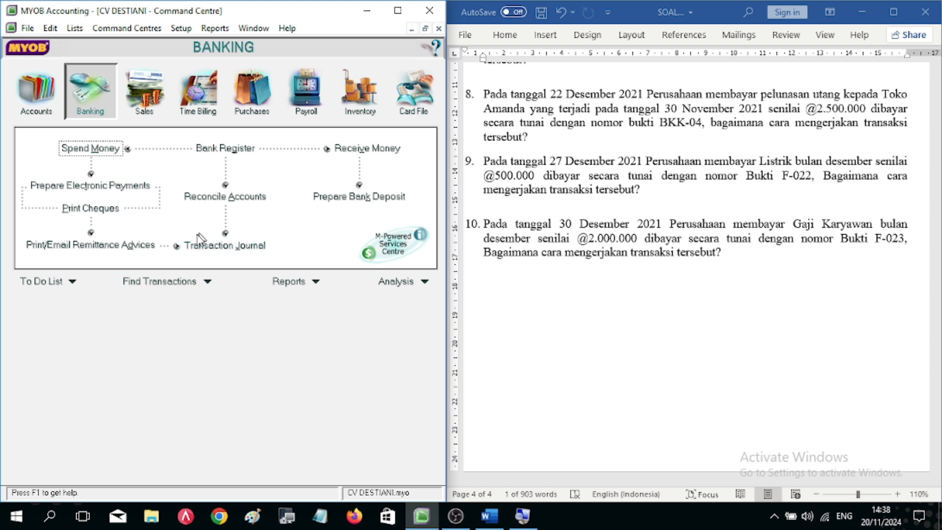
Step: Show the disbursements in the Transaction Journal with the start date set to 01/11/2021
left_click(220, 245)
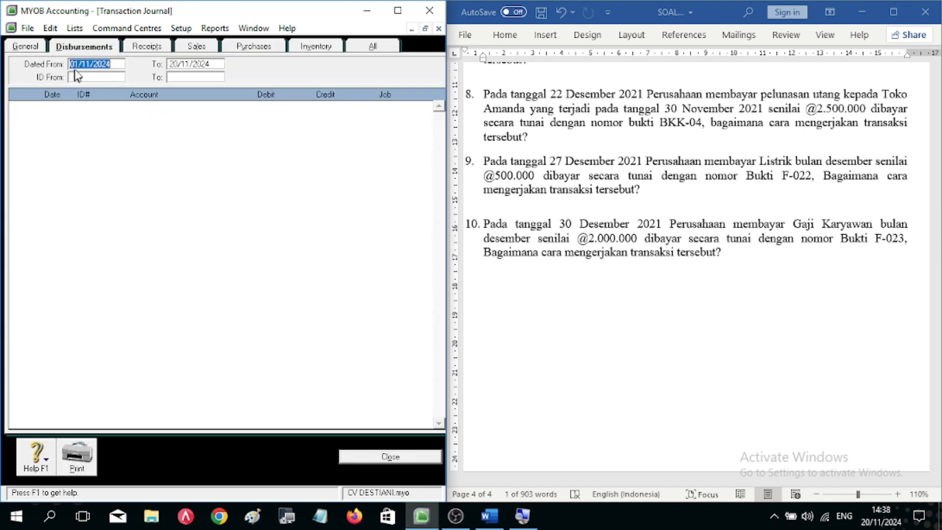
left_click(113, 64)
key("BackSpace")
type("1")
key("Tab")
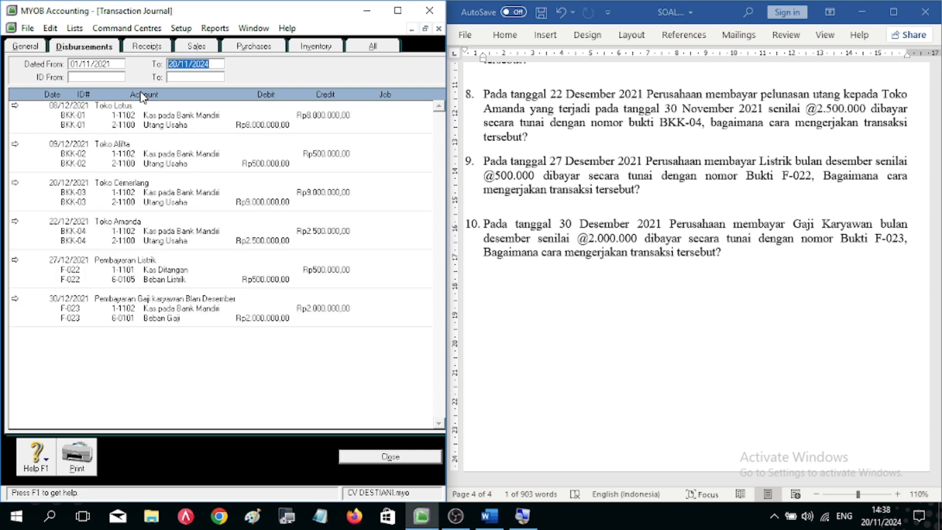
Step: List all transaction types in the journal and review the entries down to the last December 2021 payment
left_click(375, 46)
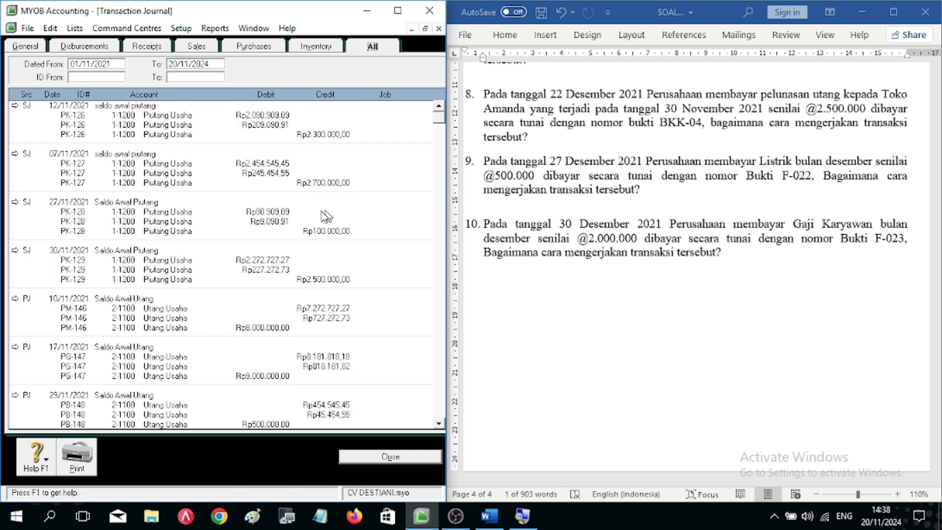
scroll(309, 219, "down", 15)
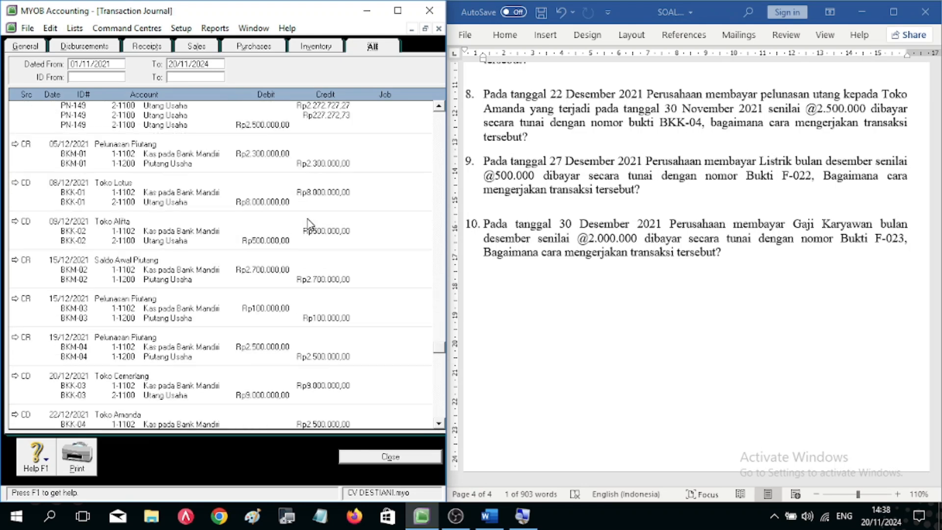
scroll(307, 219, "down", 5)
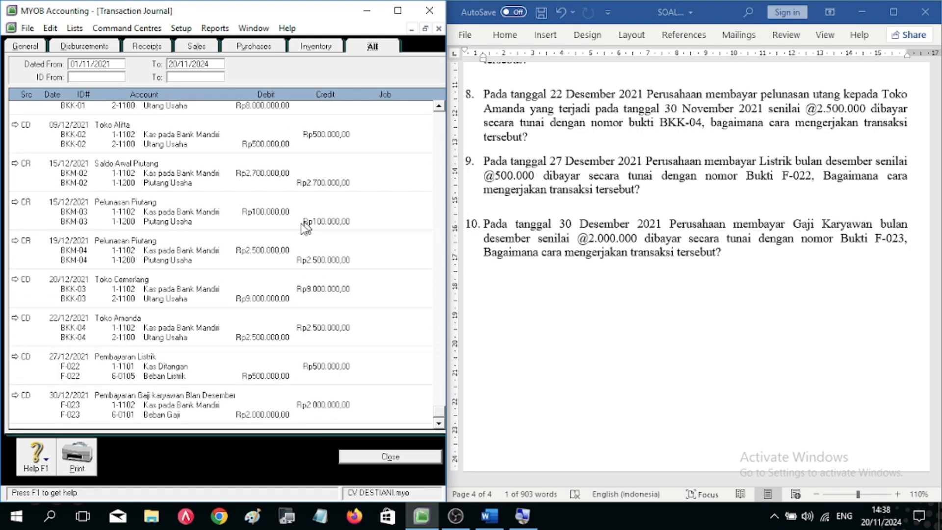
Step: Open the F-023 salary payment from the journal to check its details, and close both it and the Transaction Journal
left_click(14, 397)
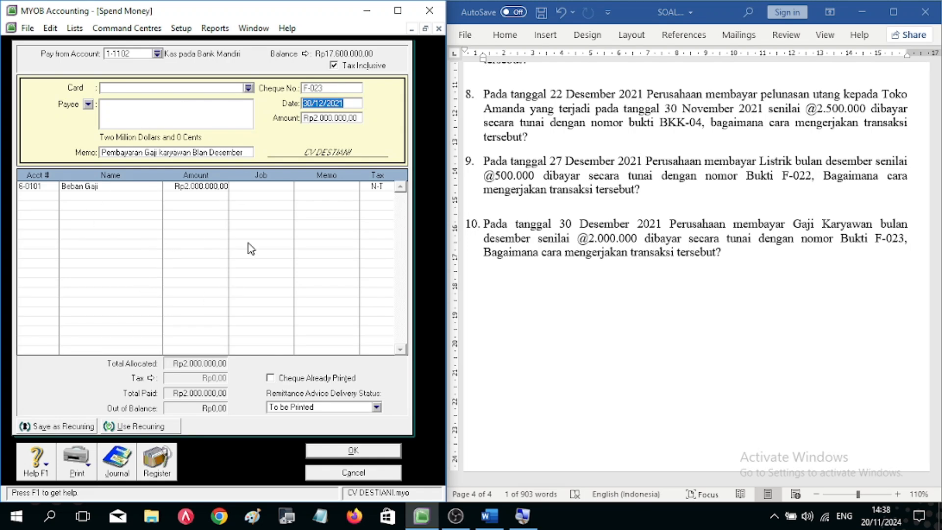
left_click(351, 474)
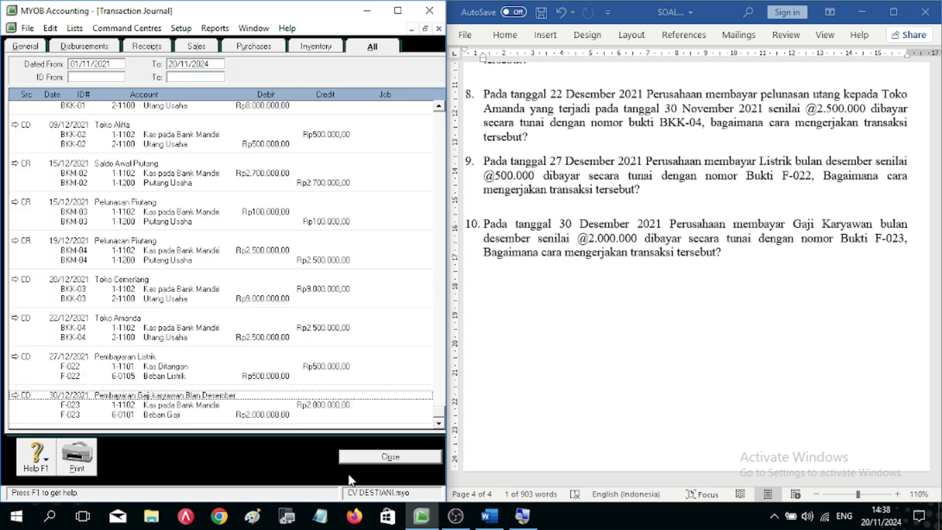
left_click(353, 456)
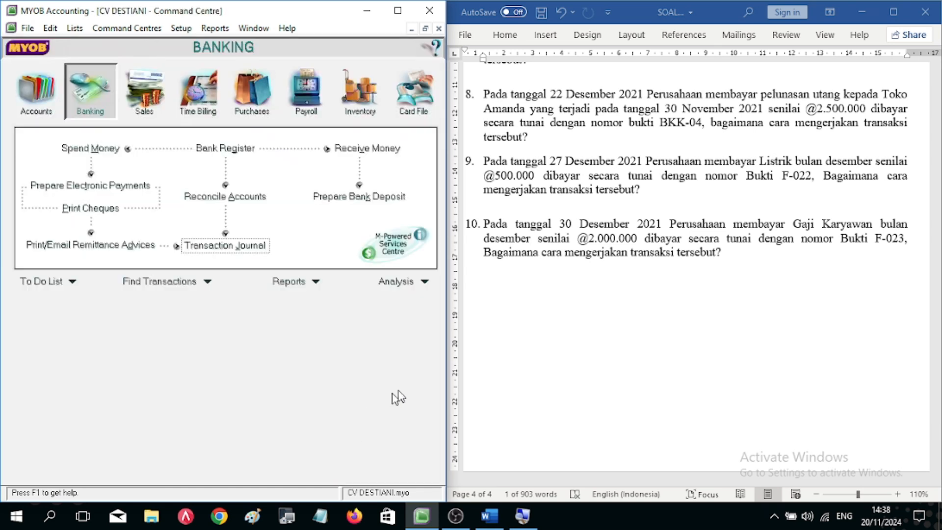